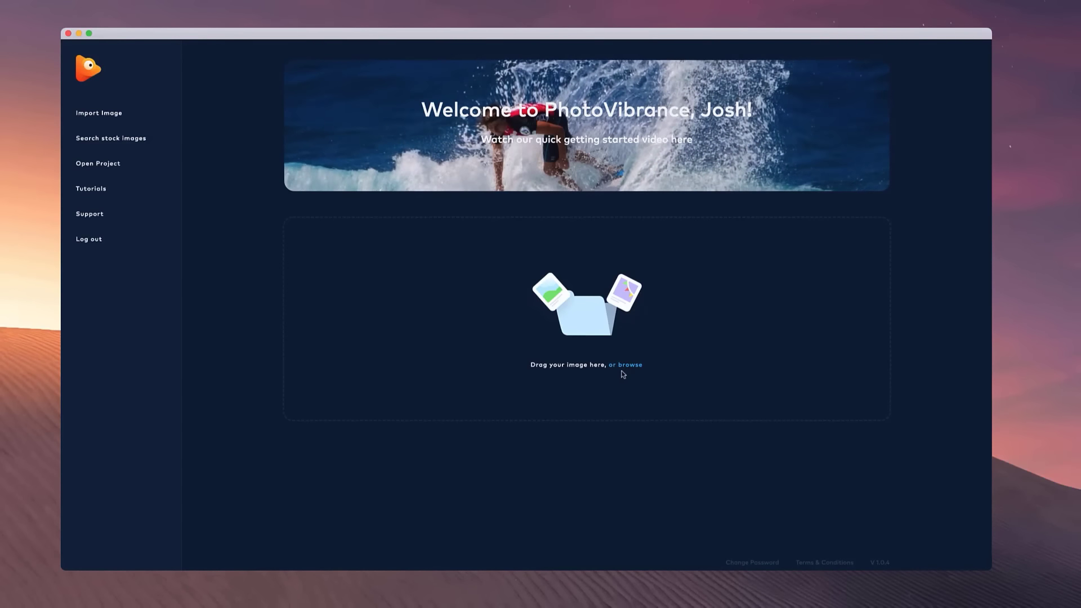
Open the stock image search and switch its source to Pexels.
{"action": "left_click", "coordinate": [136, 142]}
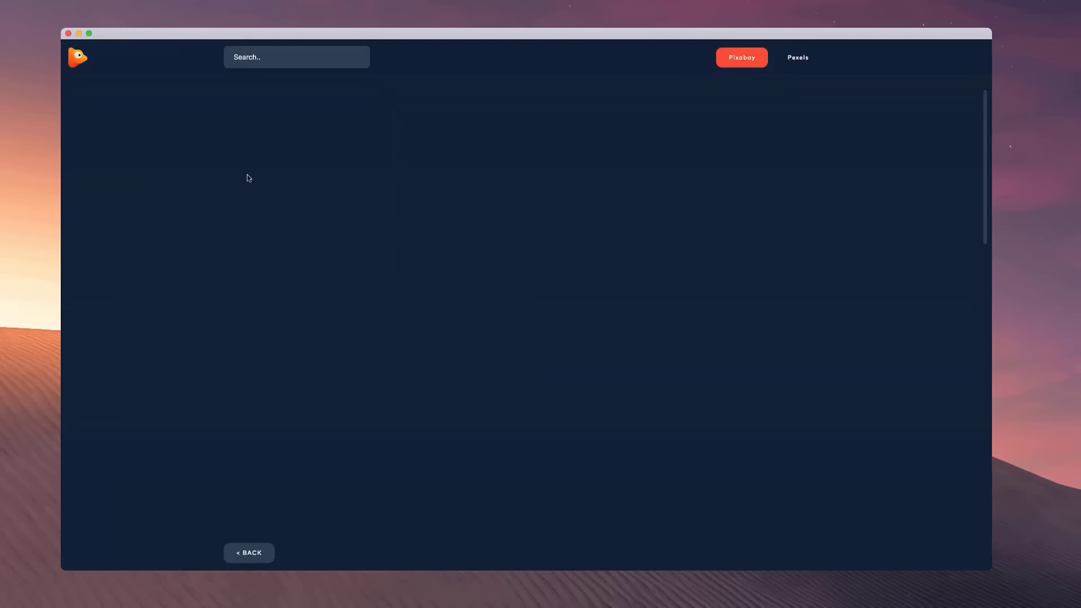
{"action": "left_click", "coordinate": [802, 59]}
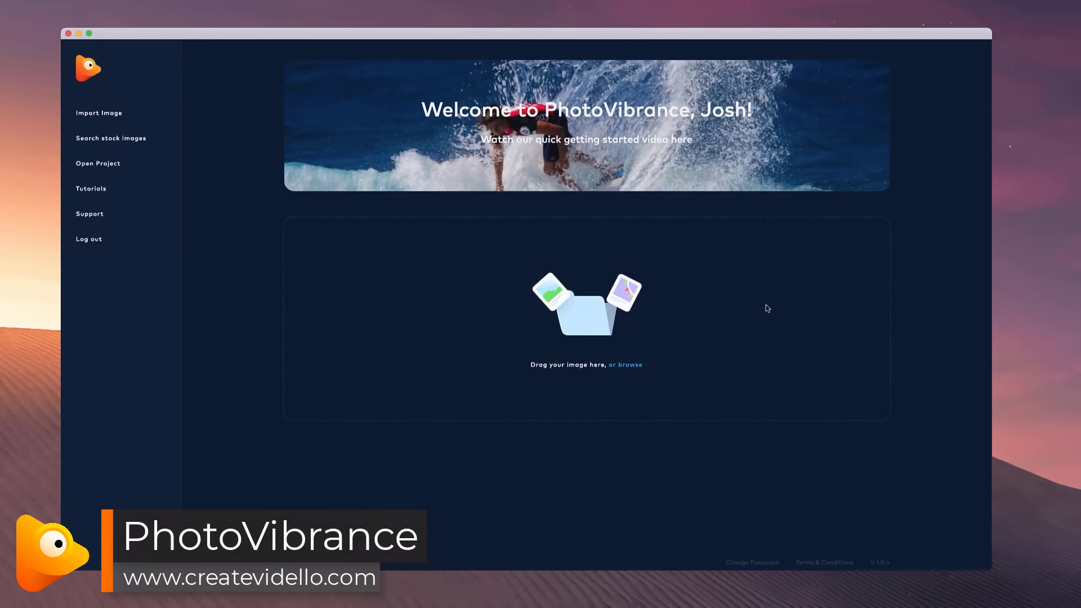
Import the waterfall photo from the computer as the project image.
{"action": "left_click_drag", "start_coordinate": [849, 468], "coordinate": [647, 373]}
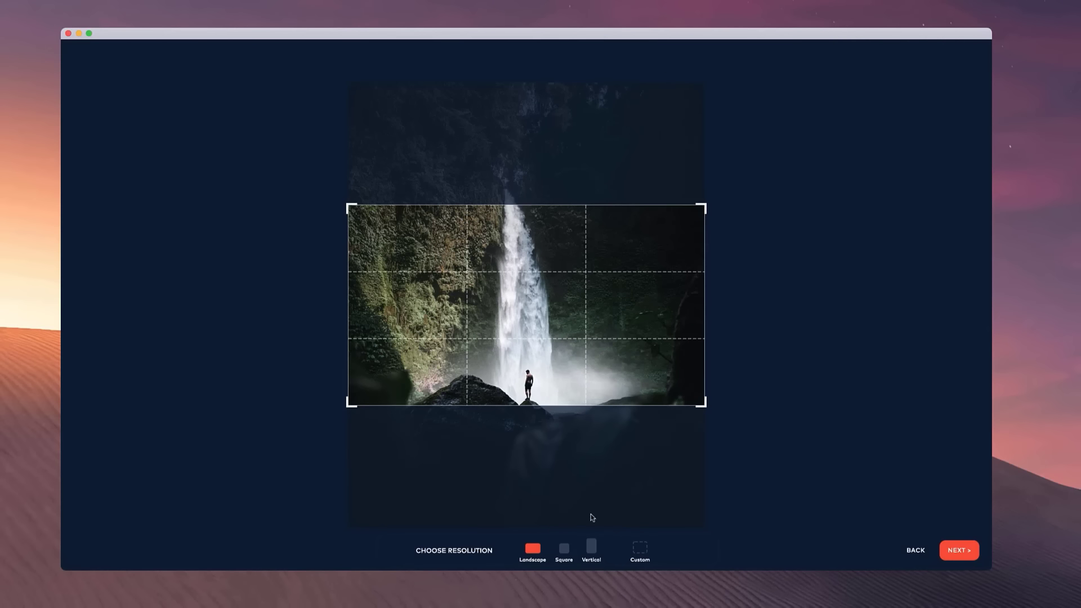
Try the square, vertical and original 3072 x 3840 resolutions as crops for the waterfall photo.
{"action": "left_click", "coordinate": [566, 550]}
{"action": "left_click", "coordinate": [592, 549]}
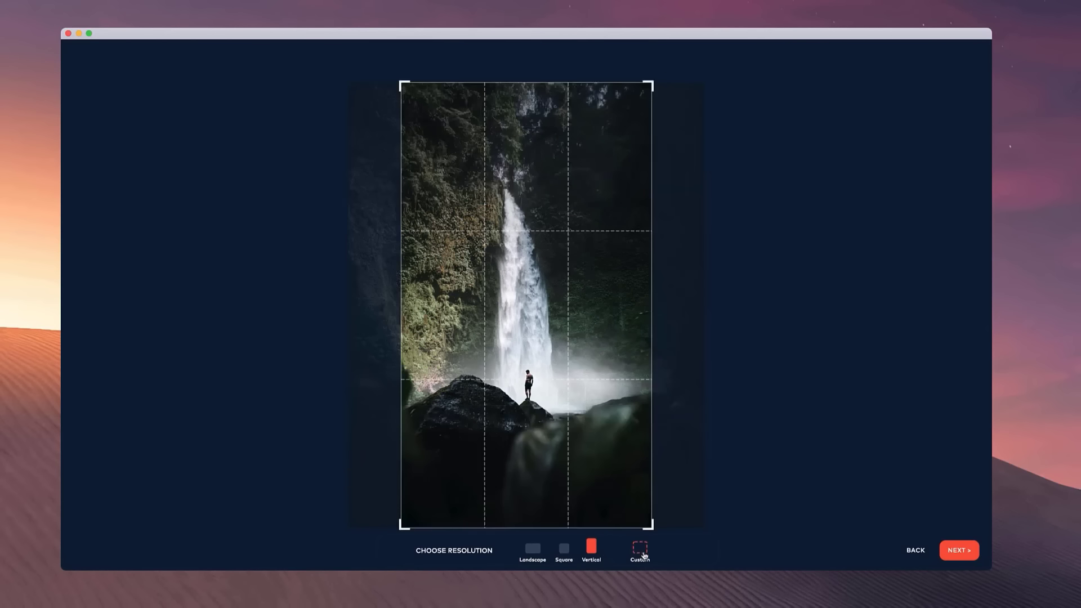
{"action": "left_click", "coordinate": [641, 549]}
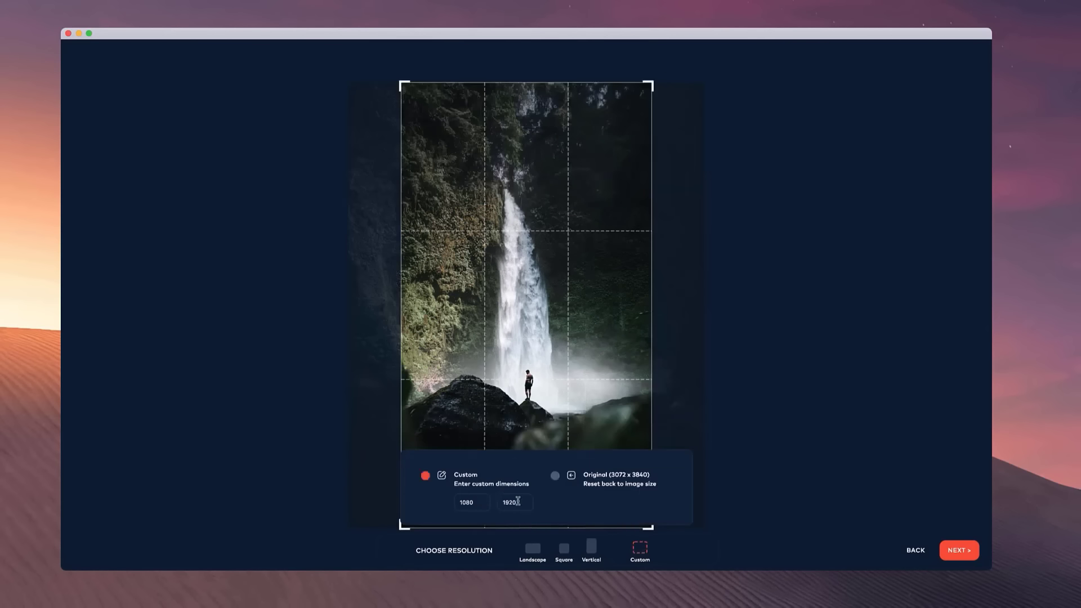
{"action": "left_click", "coordinate": [555, 476]}
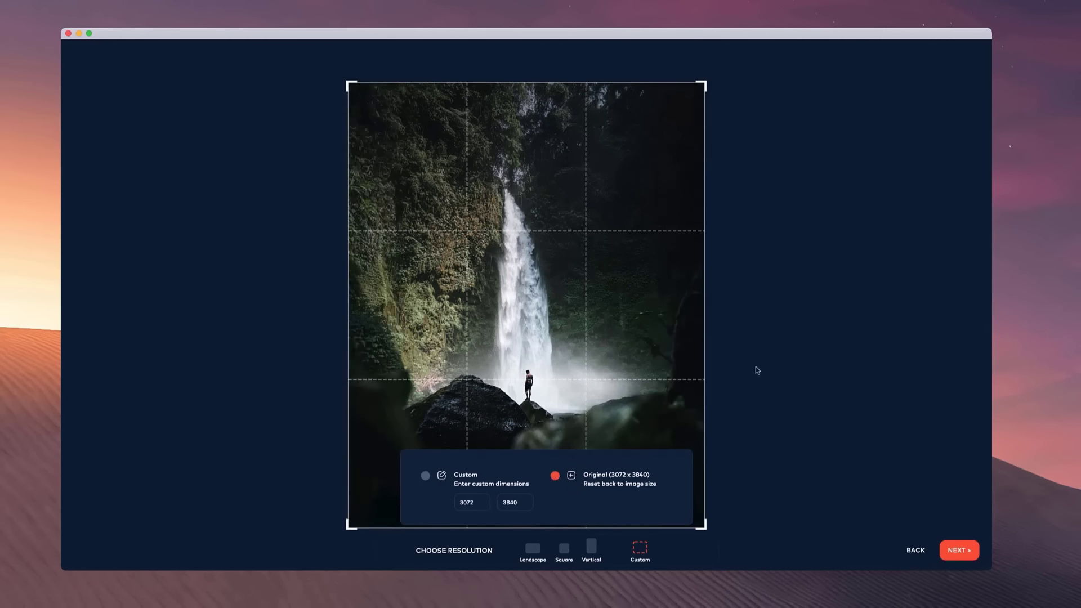
{"action": "left_click", "coordinate": [564, 548]}
{"action": "left_click", "coordinate": [592, 551]}
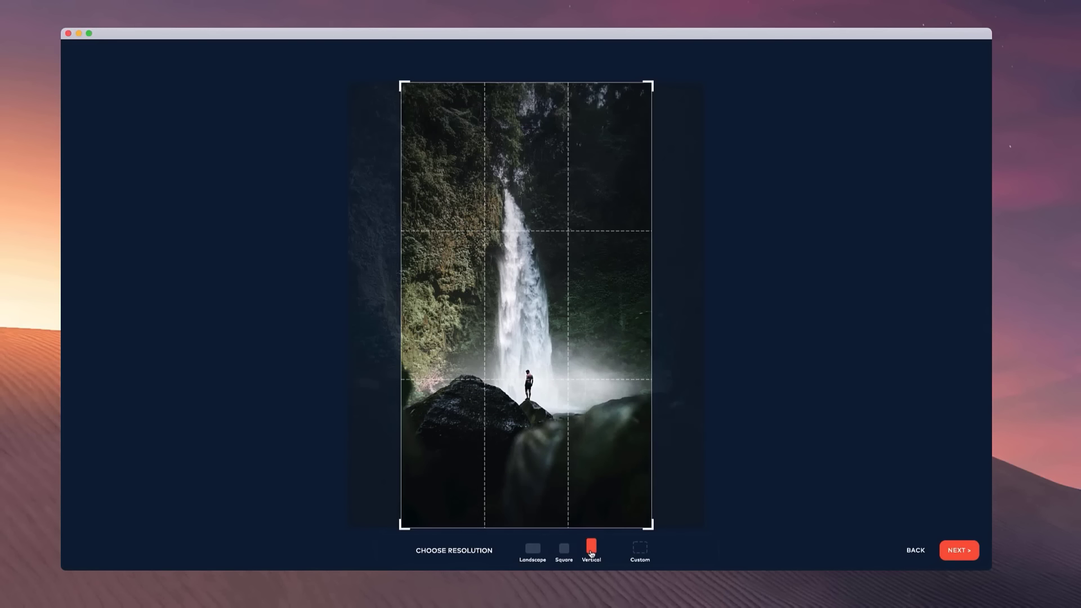
Crop the photo to the square resolution, shift the crop slightly lower and continue to the editor.
{"action": "left_click", "coordinate": [564, 551]}
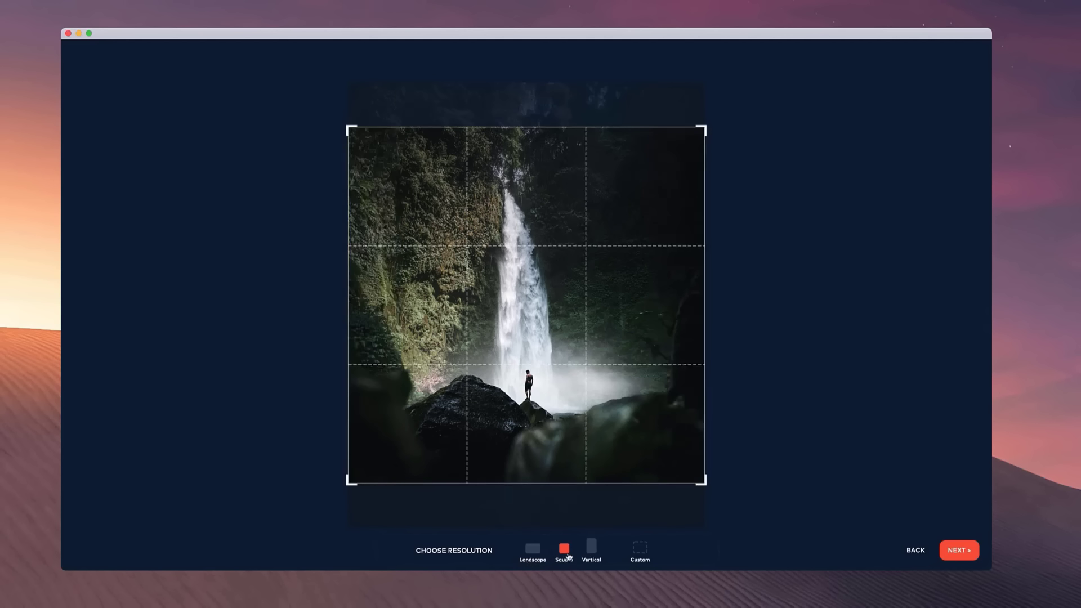
{"action": "left_click_drag", "start_coordinate": [590, 383], "coordinate": [591, 391]}
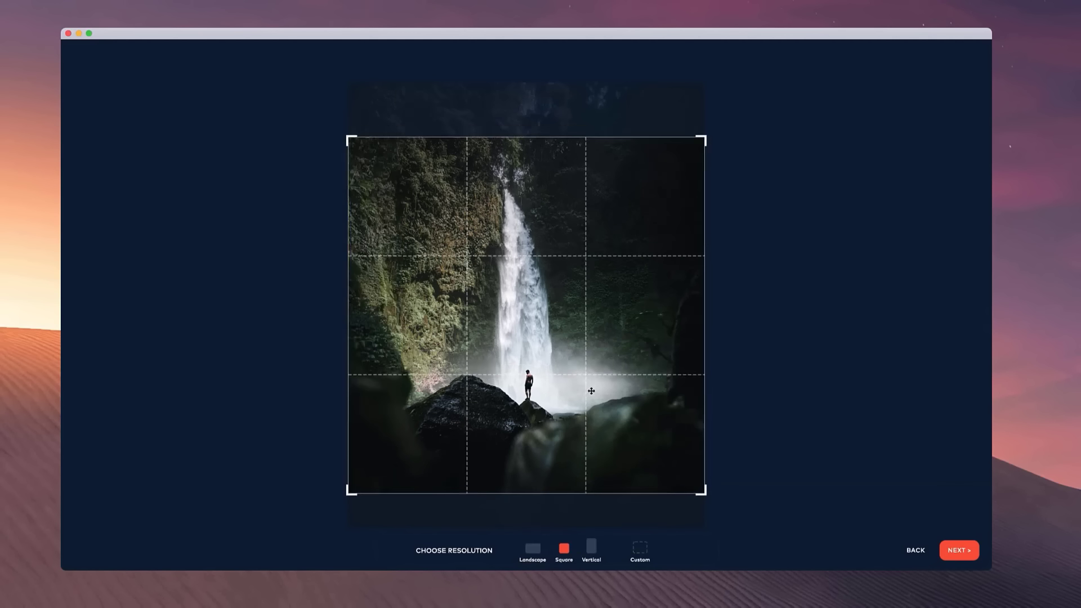
{"action": "left_click", "coordinate": [974, 555]}
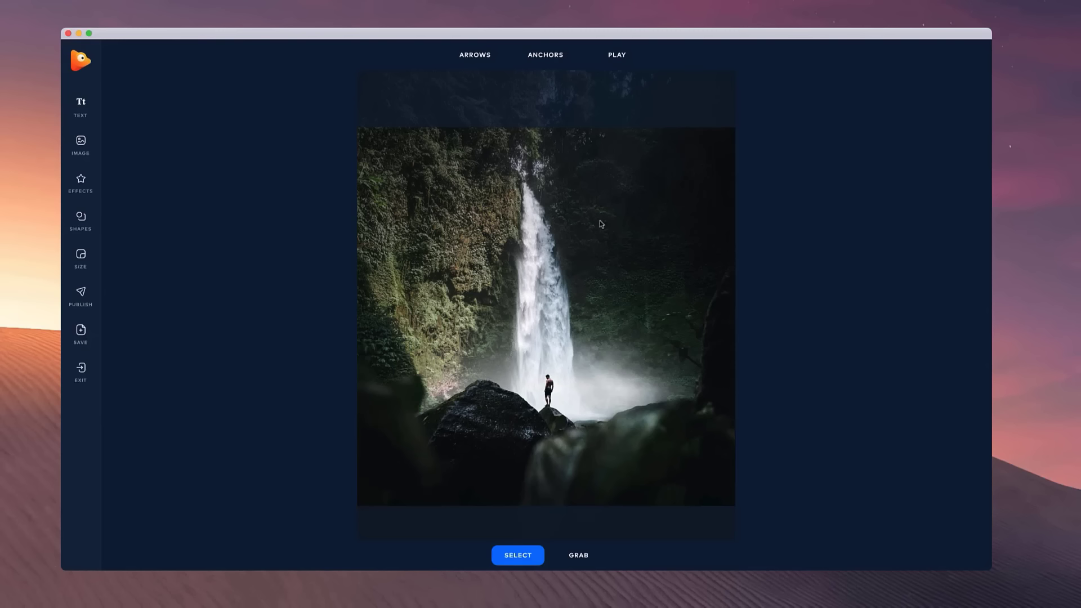
Place single anchors around the whole outline of the waterfall and its mist, and around the standing man.
{"action": "scroll", "coordinate": [598, 218], "scroll_direction": "up", "scroll_amount": 5}
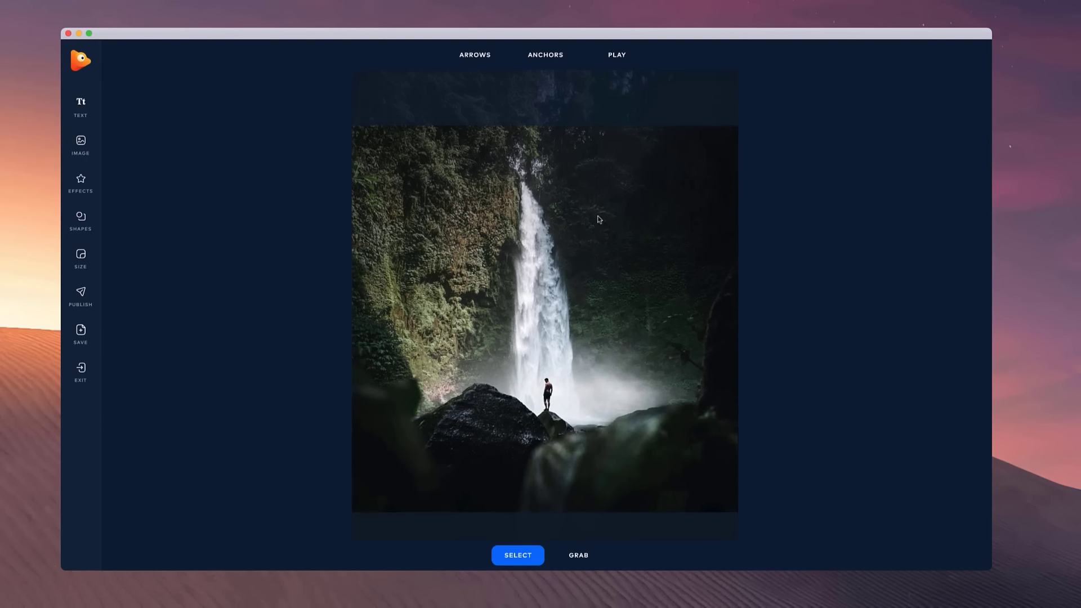
{"action": "scroll", "coordinate": [544, 342], "scroll_direction": "up", "scroll_amount": 5}
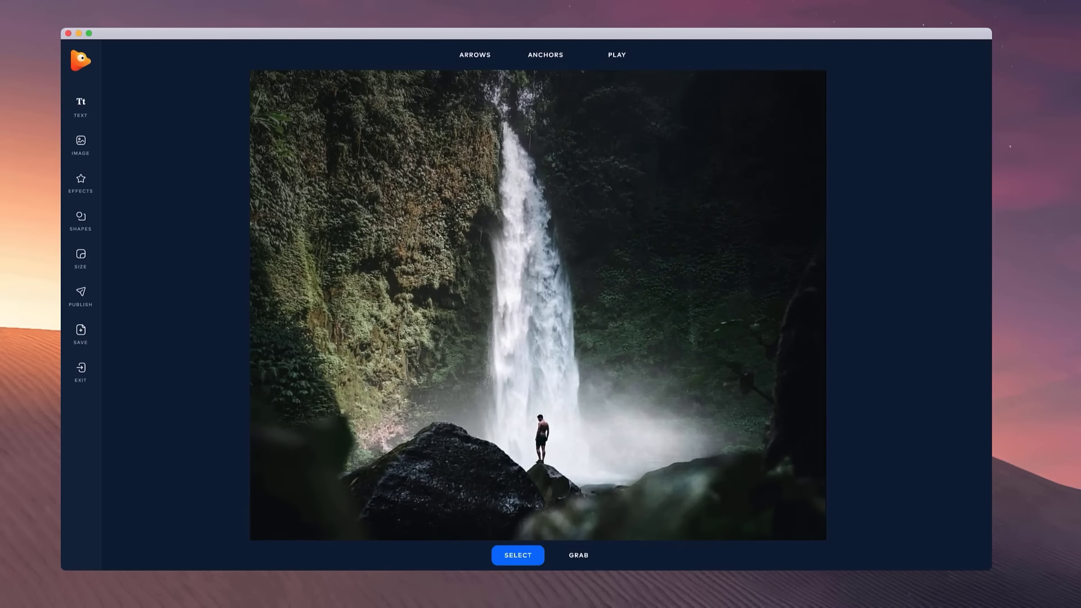
{"action": "mouse_move", "coordinate": [499, 59]}
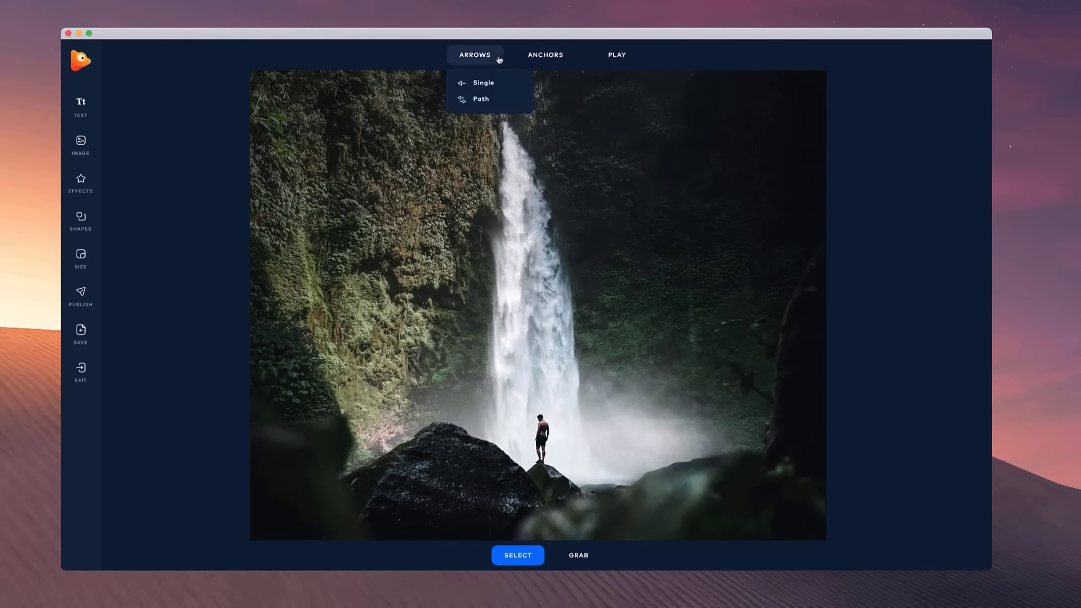
{"action": "mouse_move", "coordinate": [543, 58]}
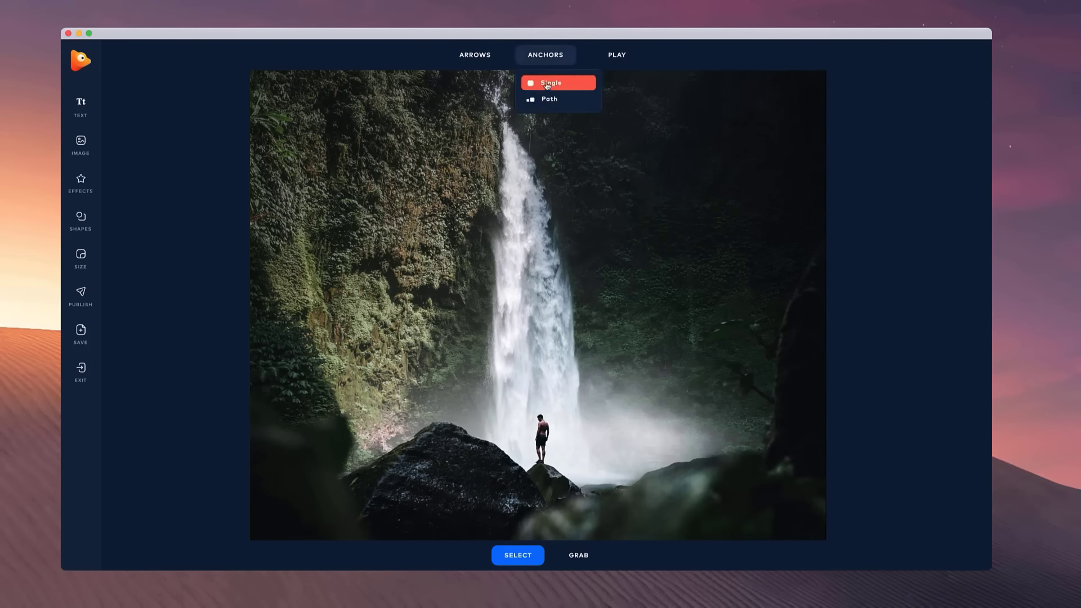
{"action": "left_click", "coordinate": [547, 84]}
{"action": "left_click", "coordinate": [500, 136]}
{"action": "left_click", "coordinate": [498, 153]}
{"action": "left_click", "coordinate": [497, 168]}
{"action": "left_click", "coordinate": [501, 179]}
{"action": "left_click", "coordinate": [496, 198]}
{"action": "left_click", "coordinate": [492, 231]}
{"action": "left_click", "coordinate": [488, 242]}
{"action": "left_click", "coordinate": [496, 282]}
{"action": "left_click", "coordinate": [490, 302]}
{"action": "left_click", "coordinate": [487, 316]}
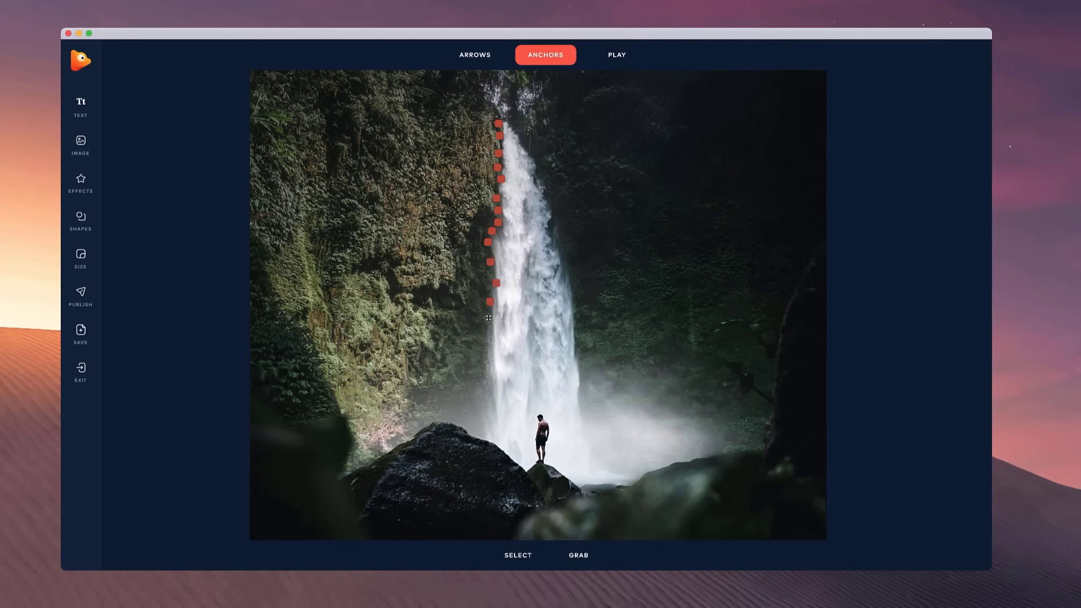
{"action": "left_click", "coordinate": [484, 348]}
{"action": "left_click", "coordinate": [483, 368]}
{"action": "left_click", "coordinate": [468, 428]}
{"action": "left_click", "coordinate": [483, 436]}
{"action": "left_click", "coordinate": [490, 441]}
{"action": "left_click", "coordinate": [505, 448]}
{"action": "left_click", "coordinate": [511, 457]}
{"action": "left_click", "coordinate": [518, 465]}
{"action": "mouse_move", "coordinate": [527, 474]}
{"action": "left_mouse_down"}
{"action": "mouse_move", "coordinate": [539, 415]}
{"action": "mouse_move", "coordinate": [555, 471]}
{"action": "mouse_move", "coordinate": [626, 484]}
{"action": "mouse_move", "coordinate": [716, 453]}
{"action": "mouse_move", "coordinate": [618, 391]}
{"action": "mouse_move", "coordinate": [586, 354]}
{"action": "mouse_move", "coordinate": [545, 193]}
{"action": "mouse_move", "coordinate": [505, 117]}
{"action": "left_mouse_up"}
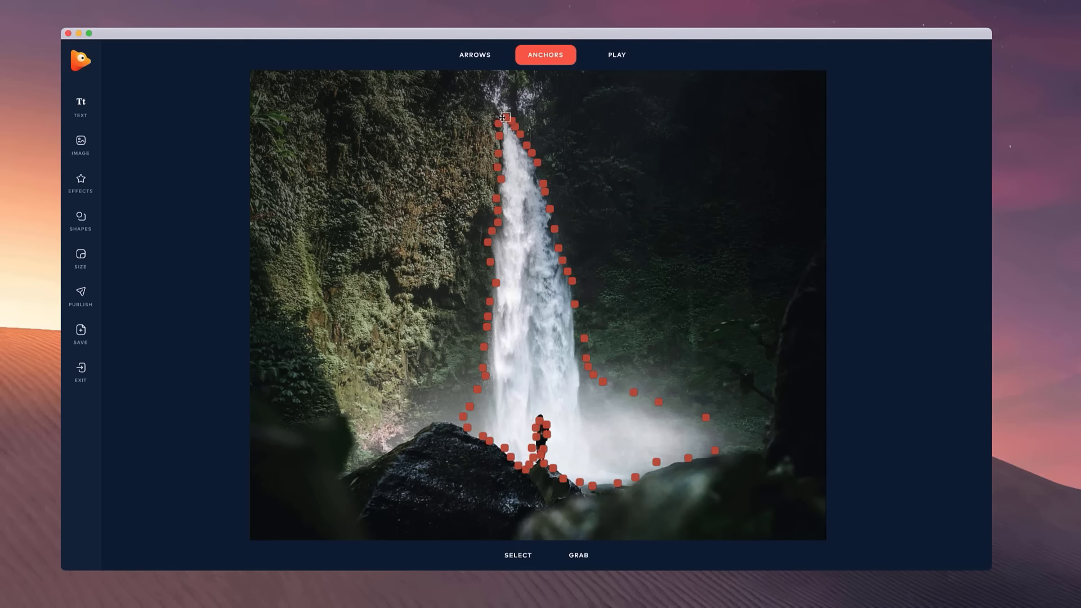
Add a short anchor path along the waterfall's right edge, about halfway down, and finish it.
{"action": "left_click", "coordinate": [557, 57]}
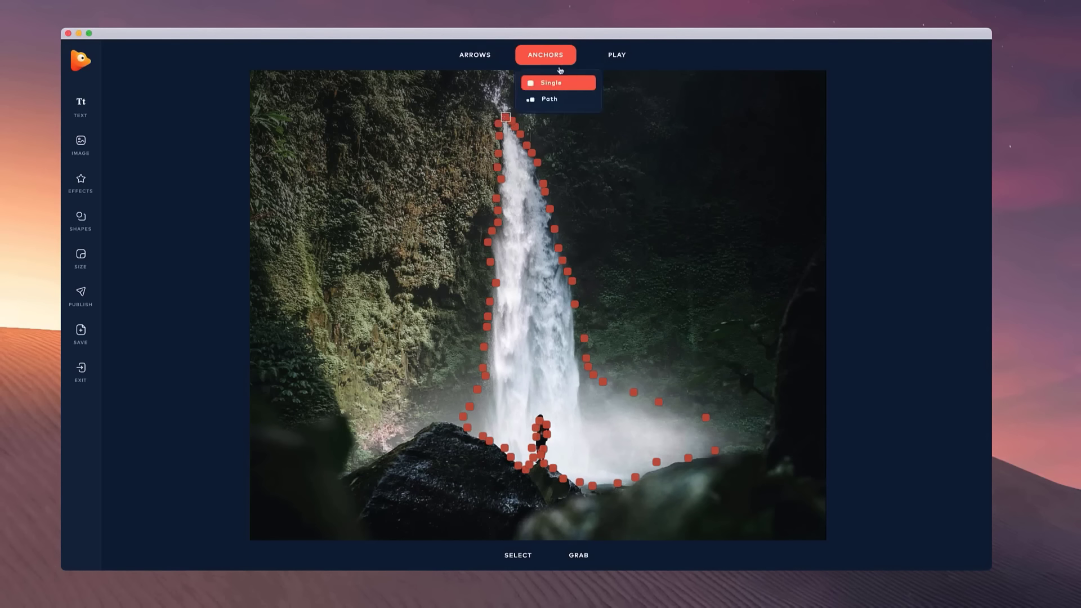
{"action": "left_click", "coordinate": [562, 100]}
{"action": "left_click", "coordinate": [575, 291]}
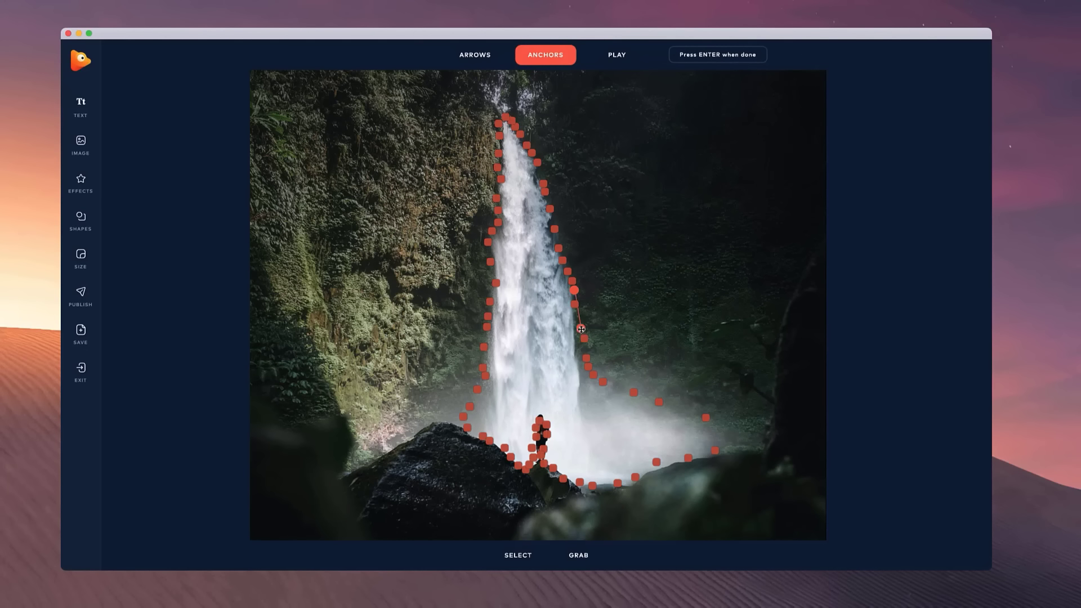
{"action": "left_click", "coordinate": [581, 328]}
{"action": "key", "text": "Return"}
Switch to the Select tool and check the anchors around the standing man up close.
{"action": "scroll", "coordinate": [533, 433], "scroll_direction": "up", "scroll_amount": 5}
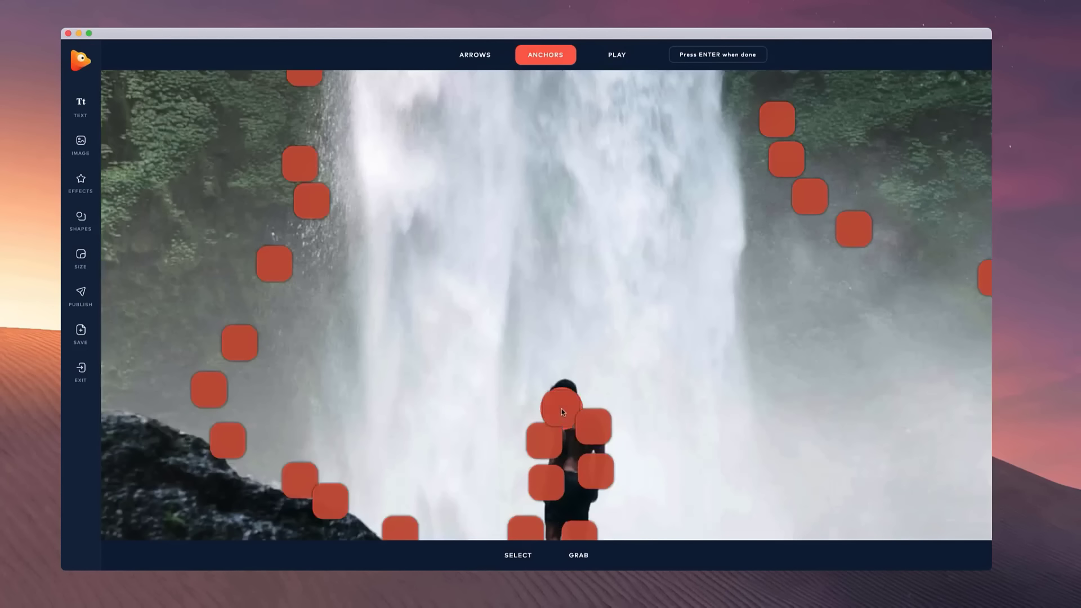
{"action": "left_click", "coordinate": [521, 561]}
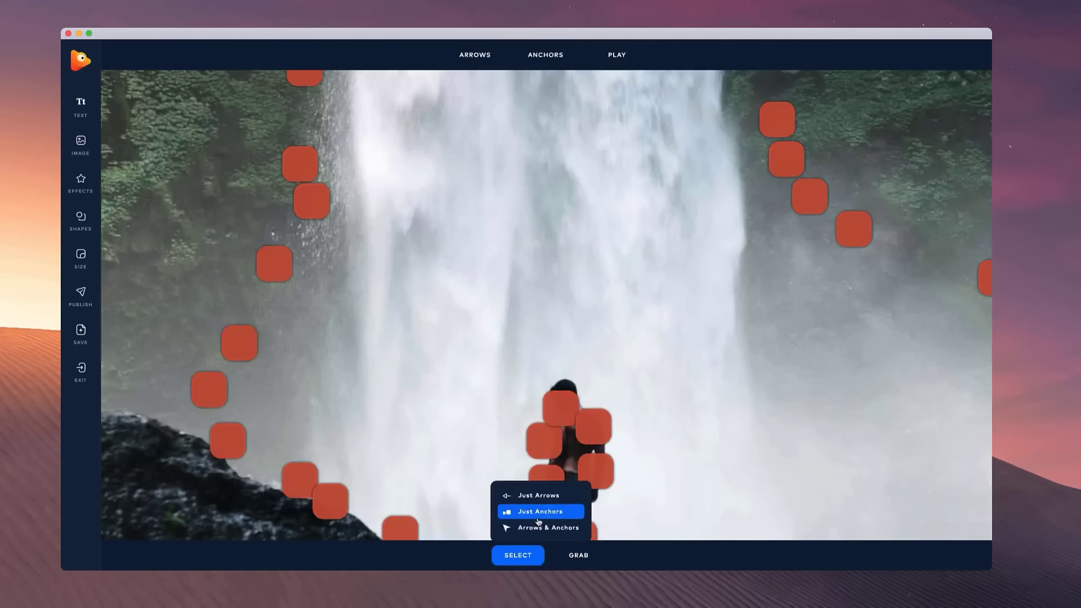
{"action": "scroll", "coordinate": [563, 415], "scroll_direction": "down", "scroll_amount": 5}
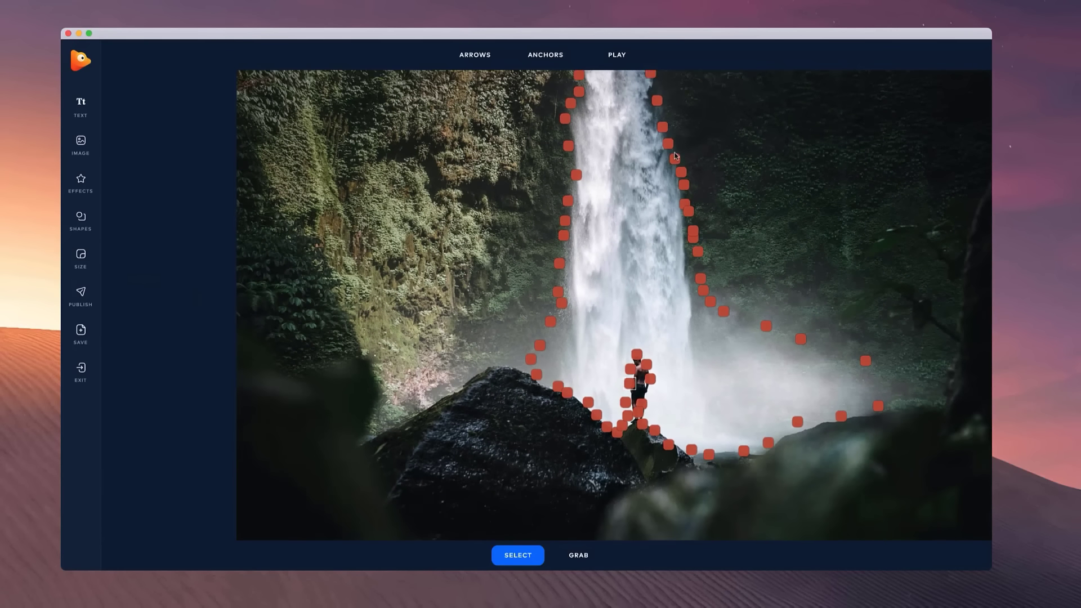
Draw single downward motion arrows along the left and right sides of the waterfall, from its top to the mist.
{"action": "scroll", "coordinate": [686, 146], "scroll_direction": "down", "scroll_amount": 2}
{"action": "key", "text": "space"}
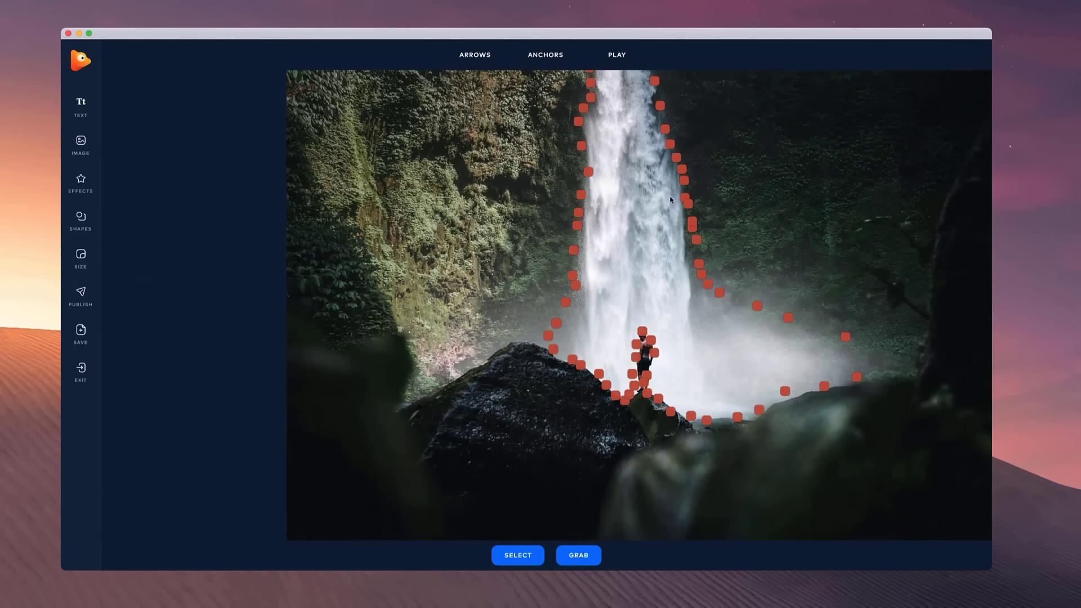
{"action": "left_click_drag", "start_coordinate": [684, 131], "coordinate": [637, 233]}
{"action": "left_click", "coordinate": [479, 54]}
{"action": "mouse_move", "coordinate": [562, 106]}
{"action": "left_mouse_down"}
{"action": "mouse_move", "coordinate": [563, 187]}
{"action": "mouse_move", "coordinate": [601, 215]}
{"action": "mouse_move", "coordinate": [565, 242]}
{"action": "mouse_move", "coordinate": [563, 362]}
{"action": "mouse_move", "coordinate": [563, 307]}
{"action": "left_mouse_up"}
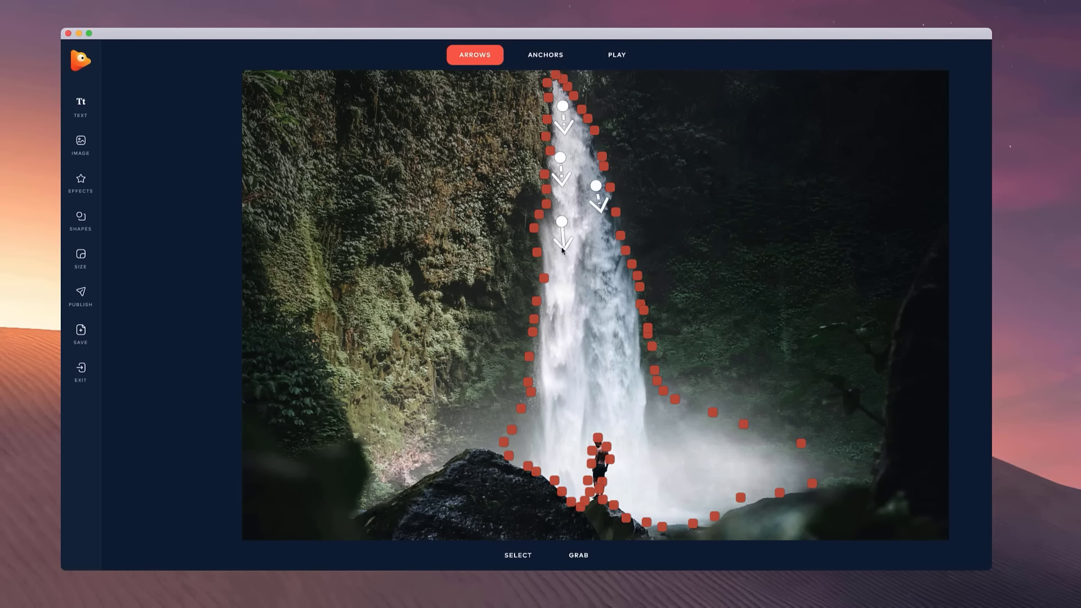
{"action": "left_click_drag", "start_coordinate": [561, 268], "coordinate": [567, 358]}
{"action": "left_click_drag", "start_coordinate": [603, 311], "coordinate": [606, 335]}
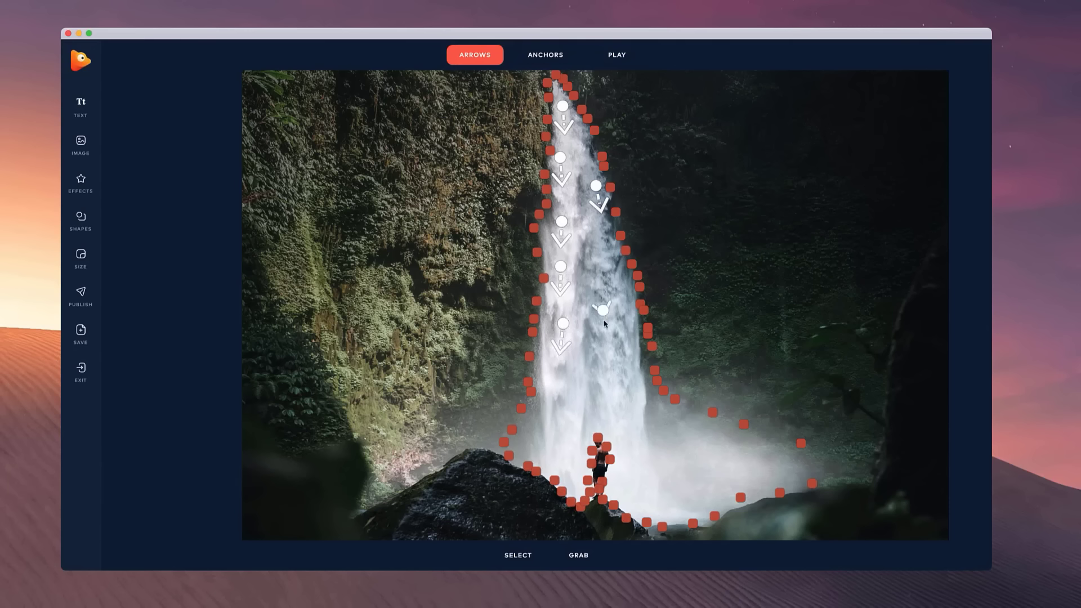
{"action": "left_click_drag", "start_coordinate": [626, 377], "coordinate": [636, 410]}
{"action": "left_click_drag", "start_coordinate": [601, 247], "coordinate": [605, 273]}
{"action": "left_click_drag", "start_coordinate": [631, 428], "coordinate": [654, 493]}
{"action": "left_click_drag", "start_coordinate": [563, 376], "coordinate": [556, 459]}
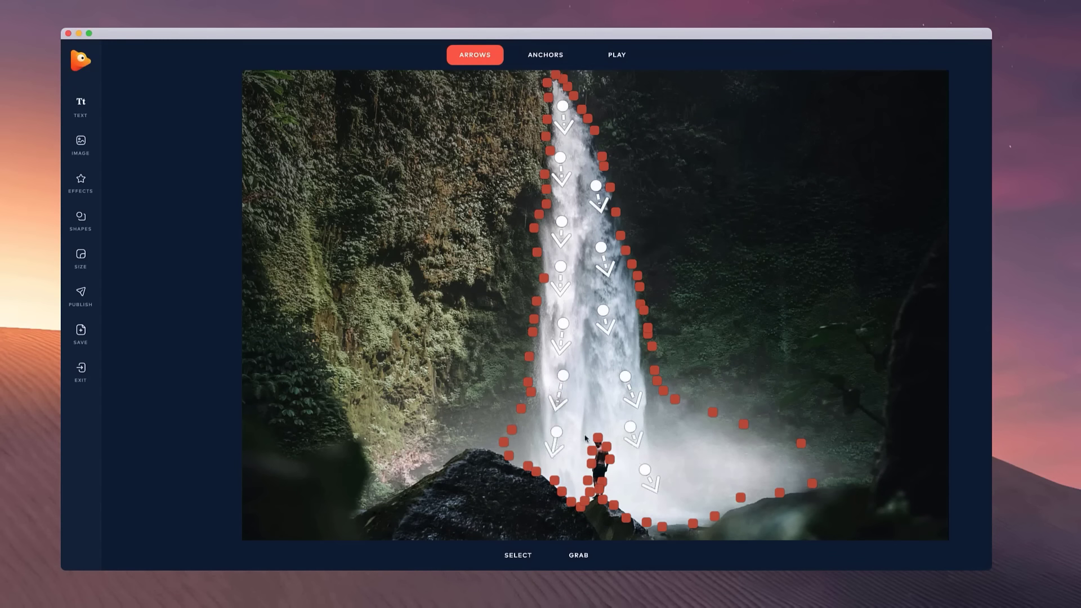
Preview the waterfall's motion and stop the playback.
{"action": "left_click", "coordinate": [617, 55]}
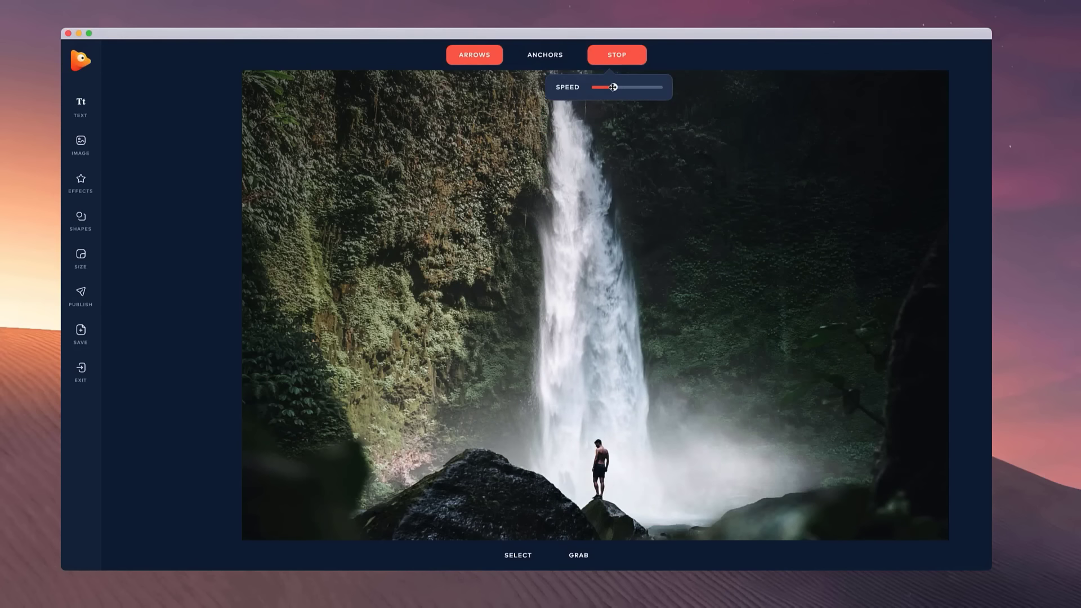
{"action": "left_click", "coordinate": [618, 54]}
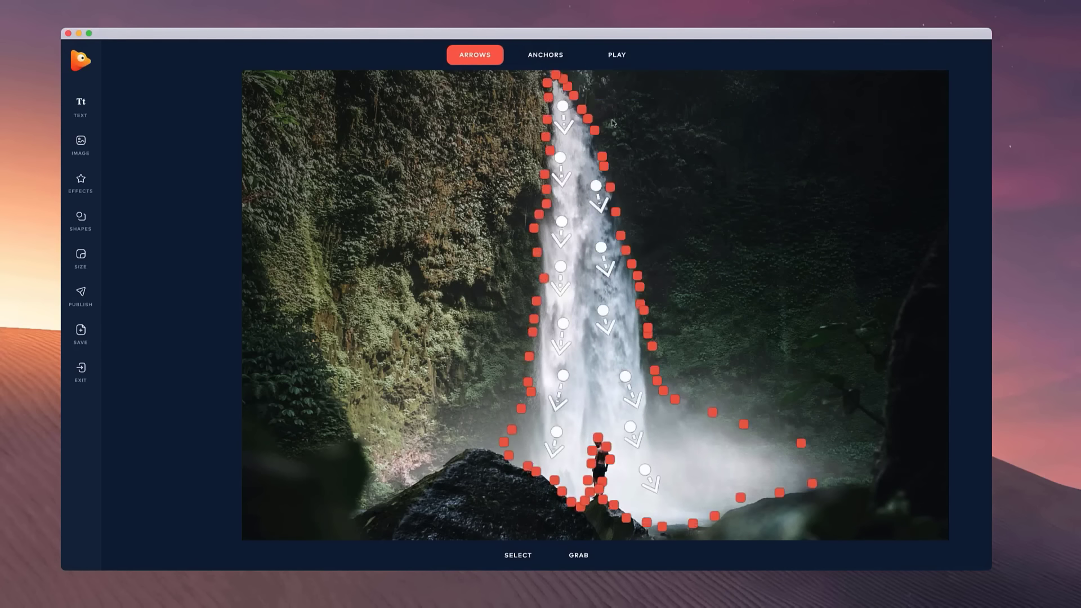
Add more downward motion arrows in the gaps near the top and through the middle of the waterfall.
{"action": "scroll", "coordinate": [572, 170], "scroll_direction": "up", "scroll_amount": 3}
{"action": "left_click_drag", "start_coordinate": [539, 175], "coordinate": [545, 157]}
{"action": "mouse_move", "coordinate": [545, 209]}
{"action": "left_mouse_down"}
{"action": "mouse_move", "coordinate": [545, 251]}
{"action": "mouse_move", "coordinate": [588, 278]}
{"action": "mouse_move", "coordinate": [601, 307]}
{"action": "left_mouse_up"}
{"action": "left_click_drag", "start_coordinate": [576, 144], "coordinate": [588, 180]}
{"action": "left_click_drag", "start_coordinate": [582, 421], "coordinate": [584, 459]}
{"action": "left_click_drag", "start_coordinate": [589, 495], "coordinate": [590, 536]}
Play the animation again to check the flow with the extra arrows.
{"action": "scroll", "coordinate": [638, 400], "scroll_direction": "down", "scroll_amount": 3}
{"action": "key", "text": "space"}
{"action": "left_click_drag", "start_coordinate": [638, 400], "coordinate": [566, 293]}
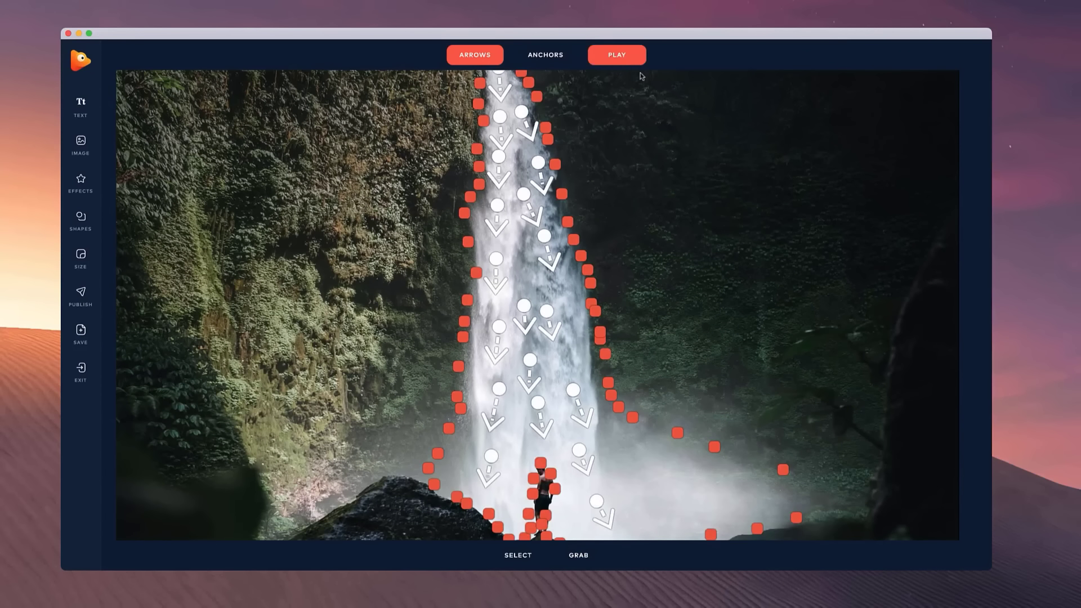
{"action": "left_click", "coordinate": [617, 61]}
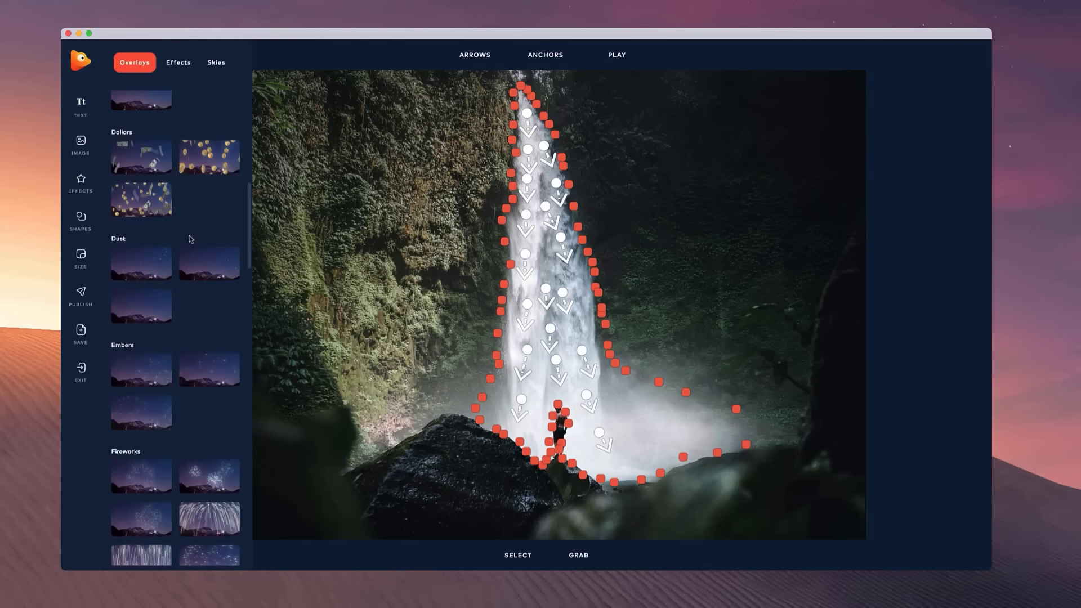
Add the third Fog overlay, move it down over the rocks and enlarge it slightly past the photo's sides.
{"action": "scroll", "coordinate": [136, 303], "scroll_direction": "down", "scroll_amount": 10}
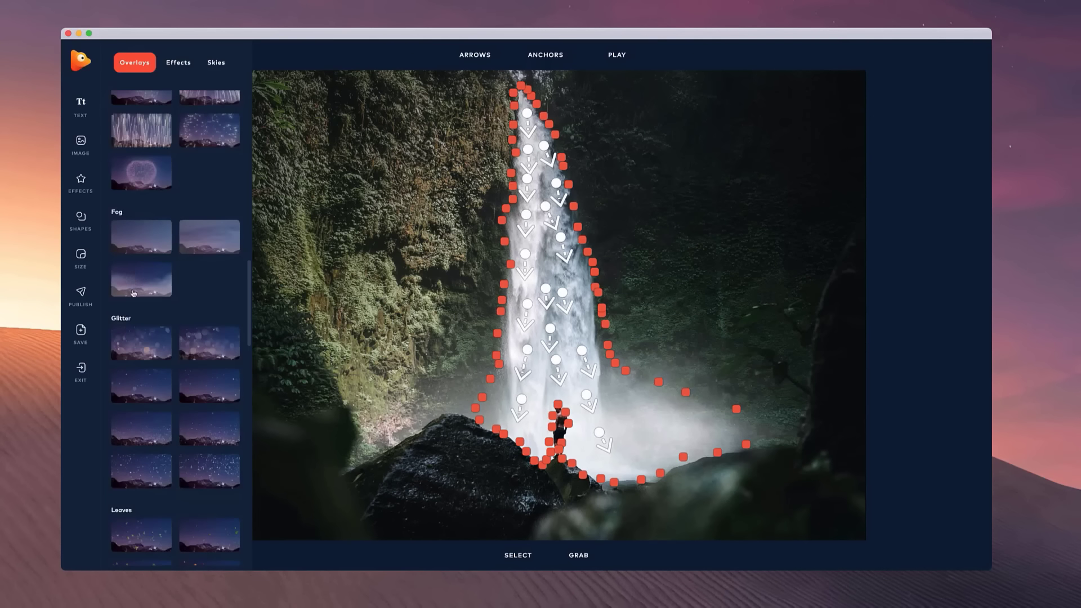
{"action": "left_click", "coordinate": [133, 293]}
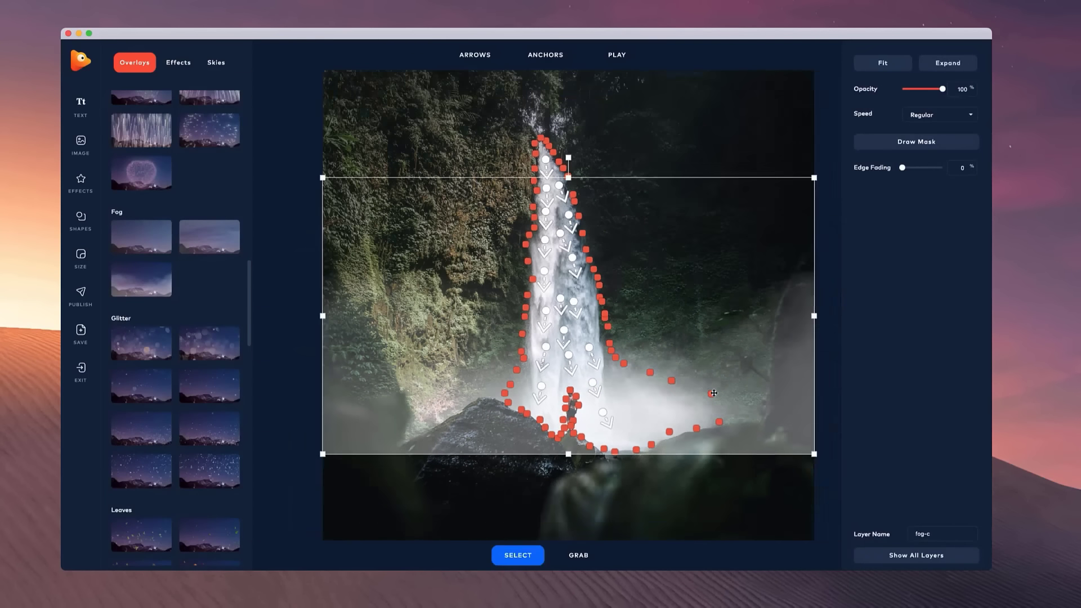
{"action": "left_click_drag", "start_coordinate": [754, 400], "coordinate": [783, 506]}
{"action": "left_click_drag", "start_coordinate": [808, 285], "coordinate": [833, 270]}
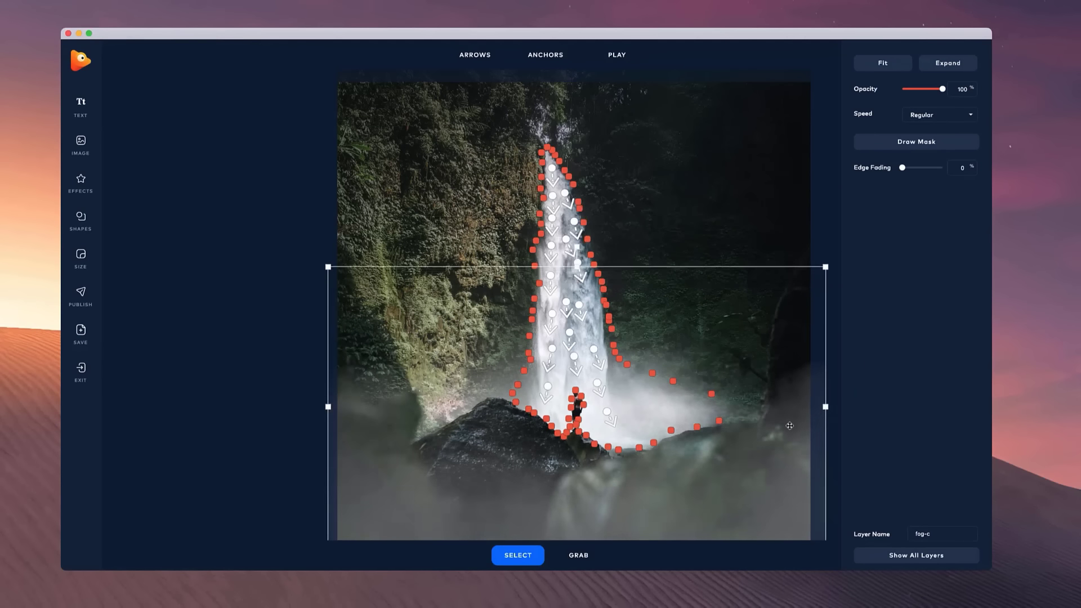
Set the fog overlay's speed to Slow.
{"action": "key", "text": "space"}
{"action": "left_click_drag", "start_coordinate": [789, 425], "coordinate": [735, 429]}
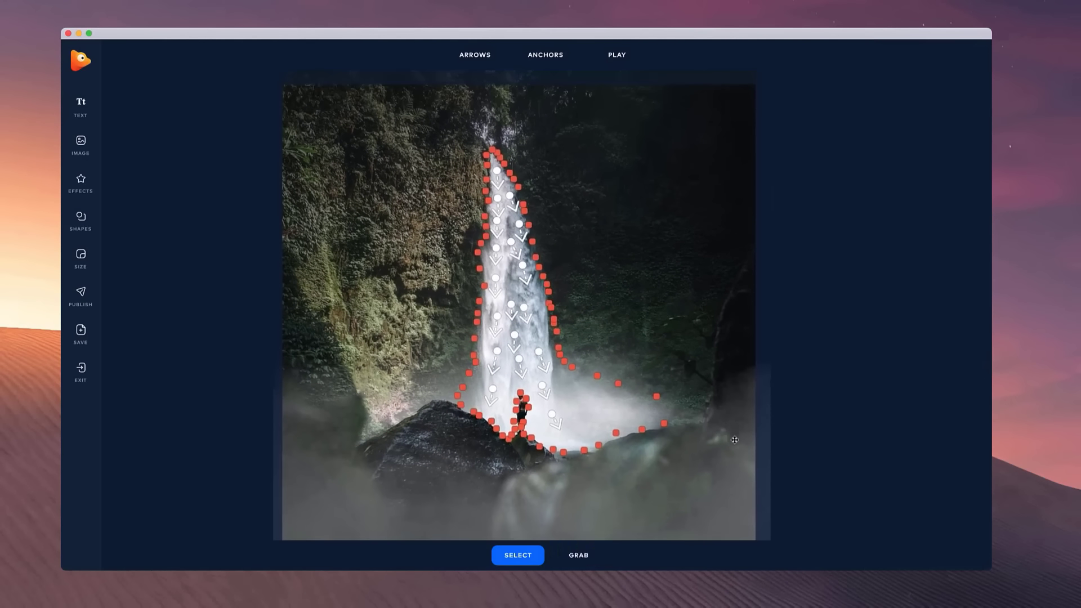
{"action": "left_click", "coordinate": [735, 440]}
{"action": "left_click", "coordinate": [928, 116]}
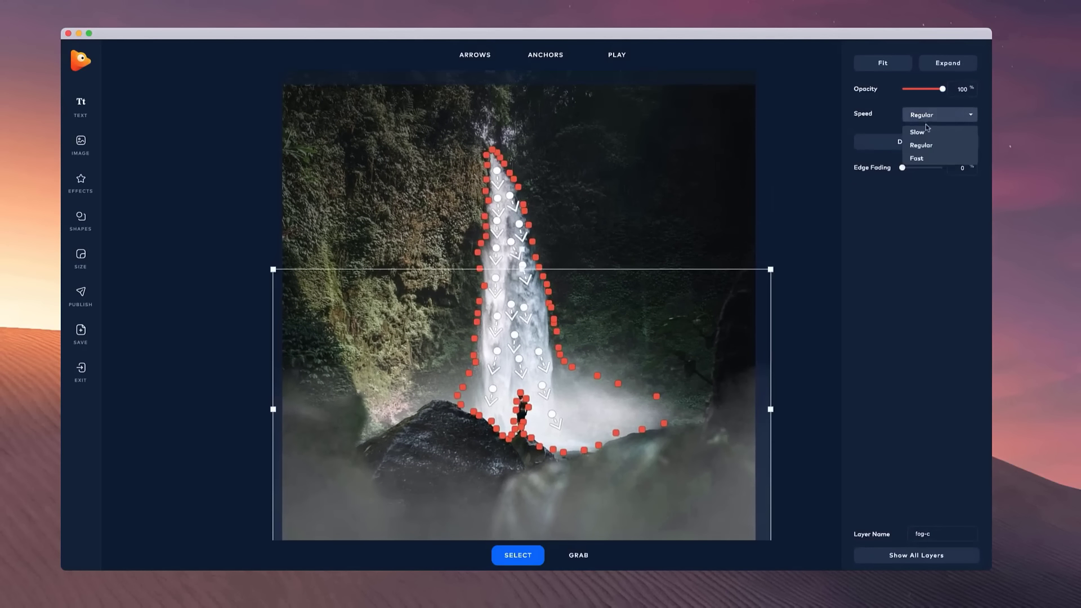
{"action": "left_click", "coordinate": [923, 132]}
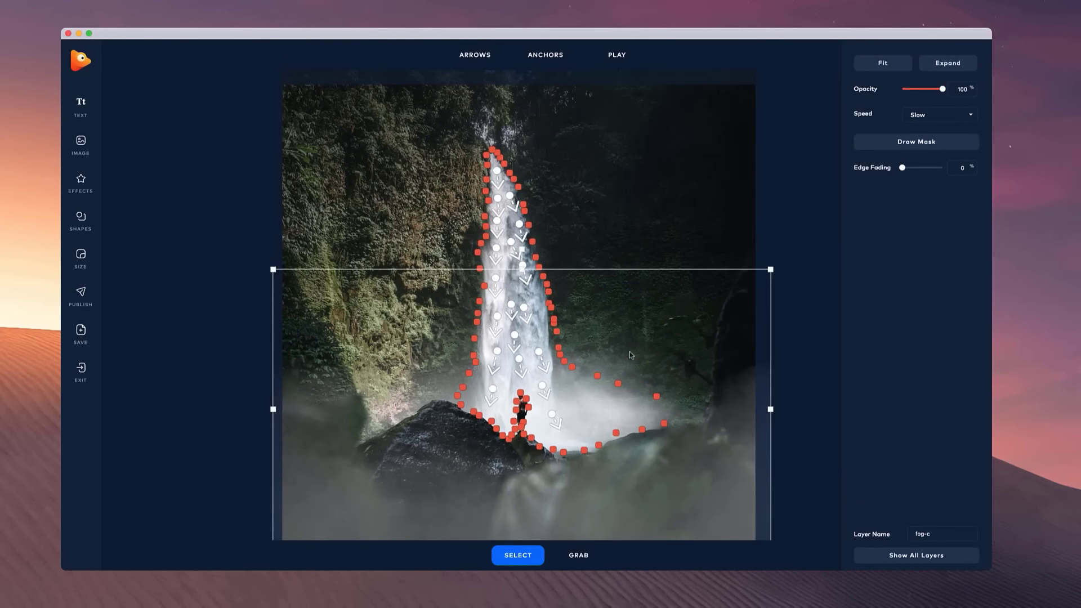
Play the animation to preview it with the slow fog overlay, and stop the playback.
{"action": "left_click", "coordinate": [642, 52]}
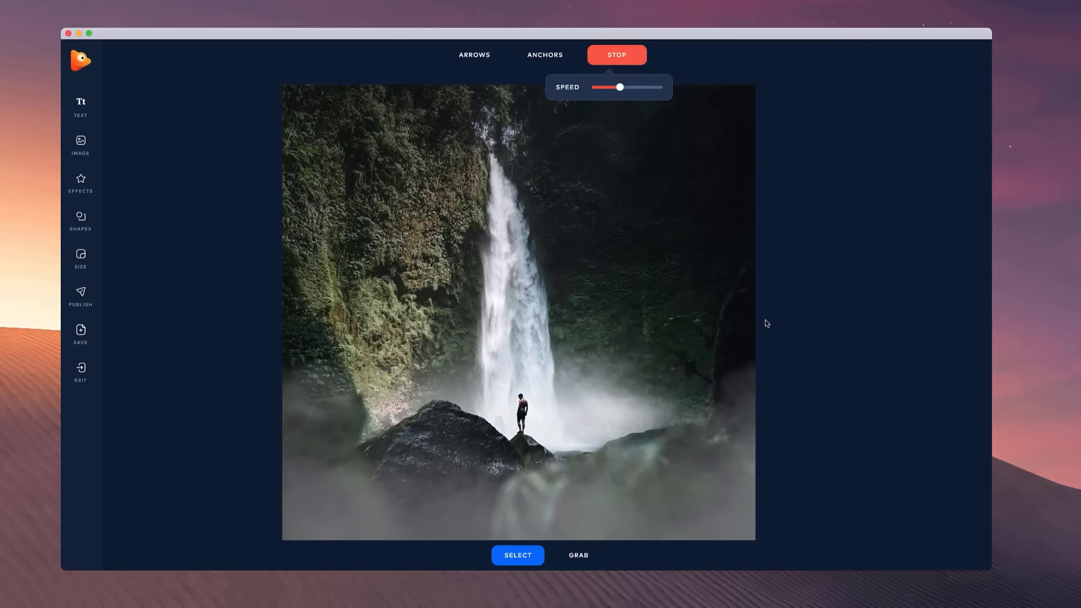
{"action": "left_click", "coordinate": [619, 59]}
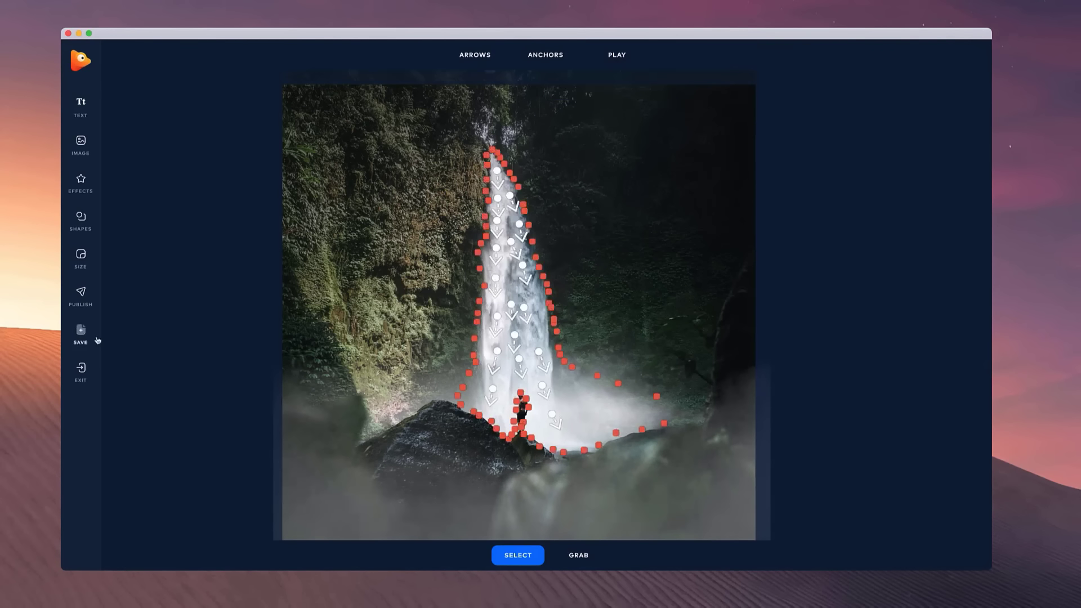
Set the publish format to MP4 with 2 loops.
{"action": "left_click", "coordinate": [73, 297]}
{"action": "left_click", "coordinate": [163, 66]}
{"action": "left_click", "coordinate": [179, 61]}
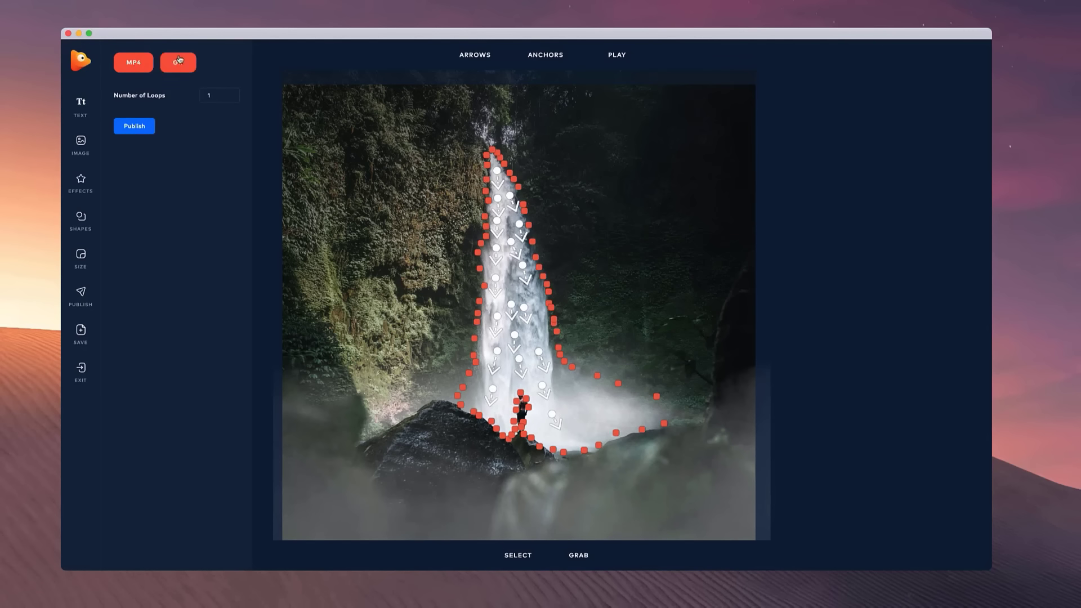
{"action": "left_click", "coordinate": [178, 60]}
{"action": "left_click", "coordinate": [126, 63]}
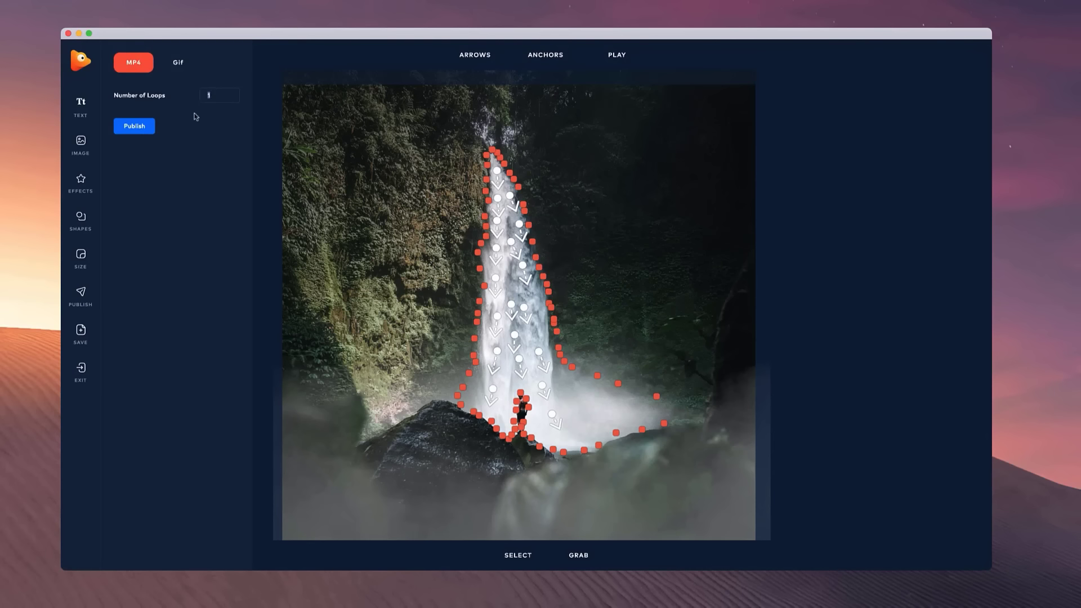
Publish the animation to the PhotoVibrance Projects folder as "waterfall image.mp4".
{"action": "left_click", "coordinate": [135, 126]}
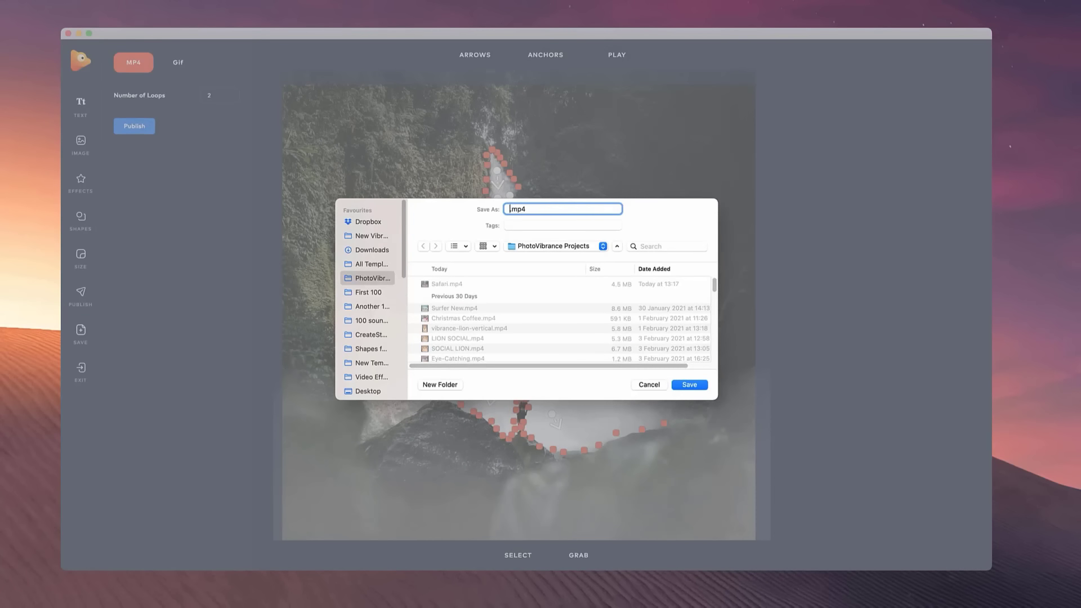
{"action": "key", "text": "BackSpace"}
{"action": "type", "text": "waterfall image"}
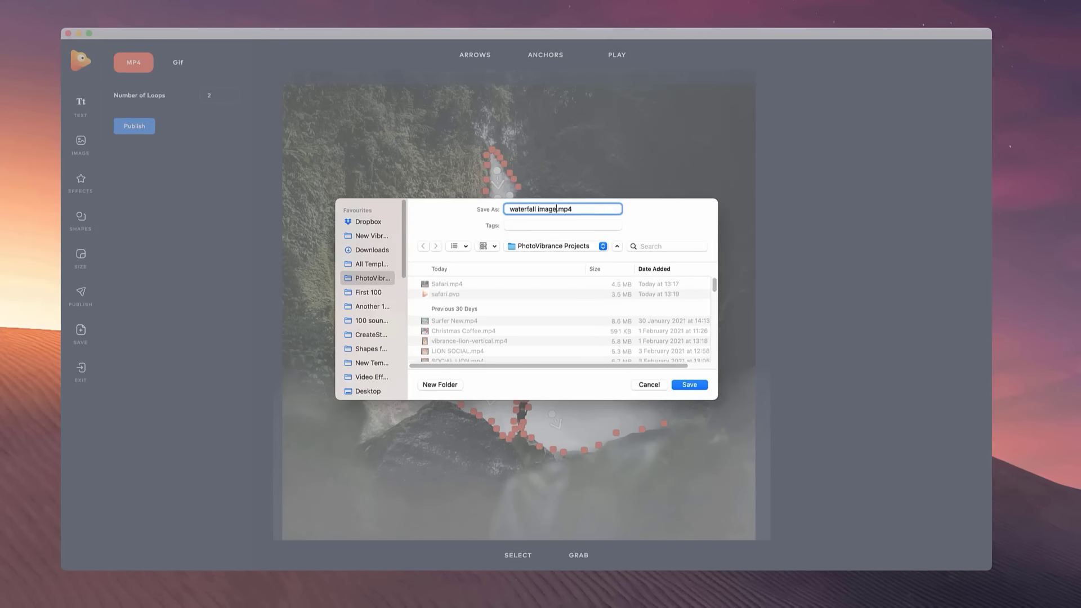
{"action": "key", "text": "Return"}
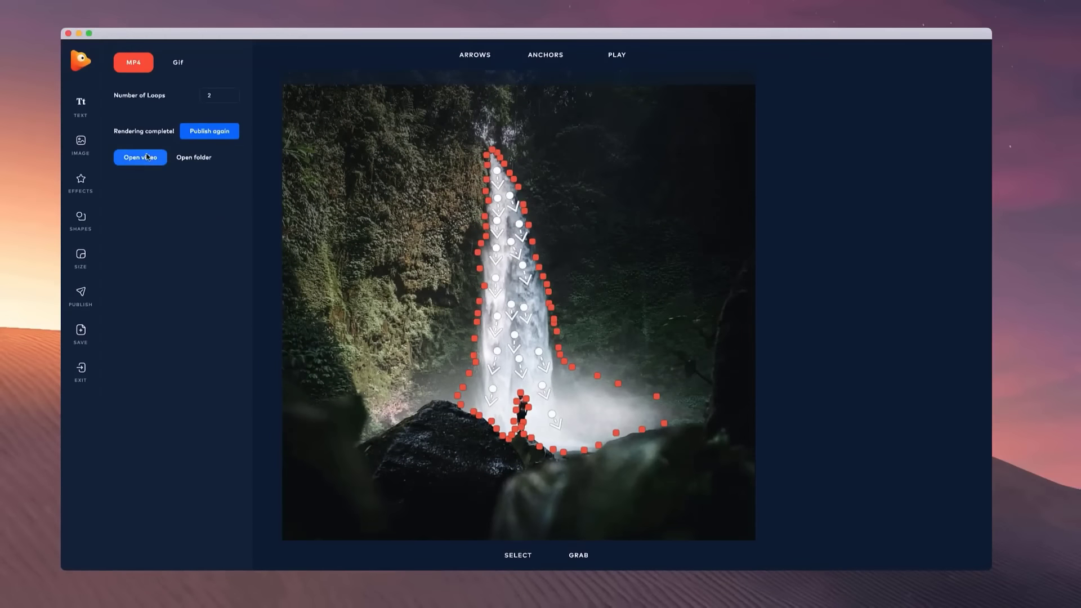
Open the rendered waterfall video and play it.
{"action": "left_click", "coordinate": [147, 157]}
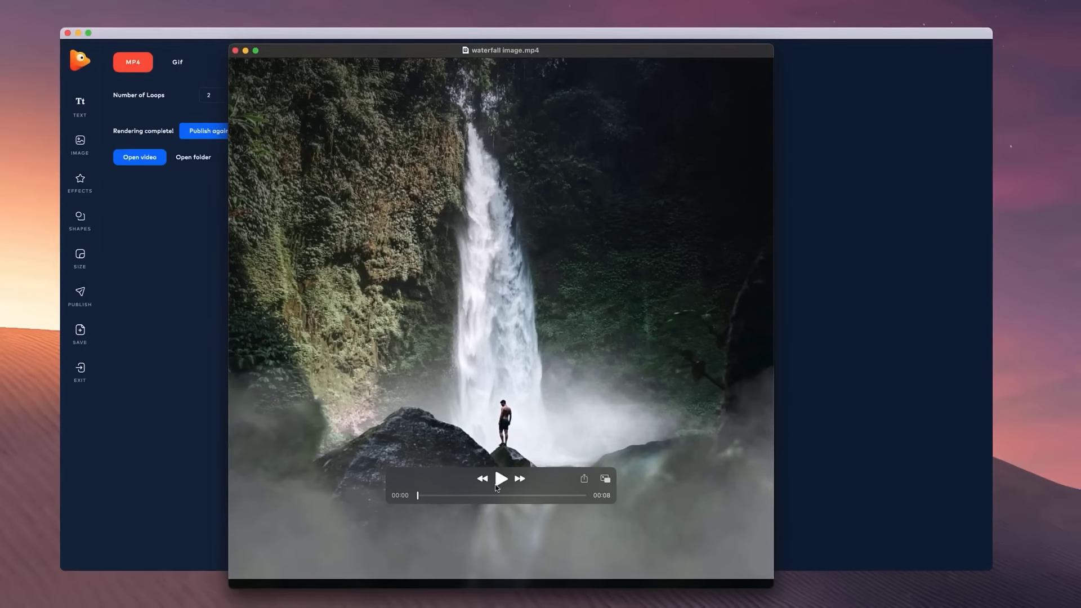
{"action": "left_click", "coordinate": [499, 479]}
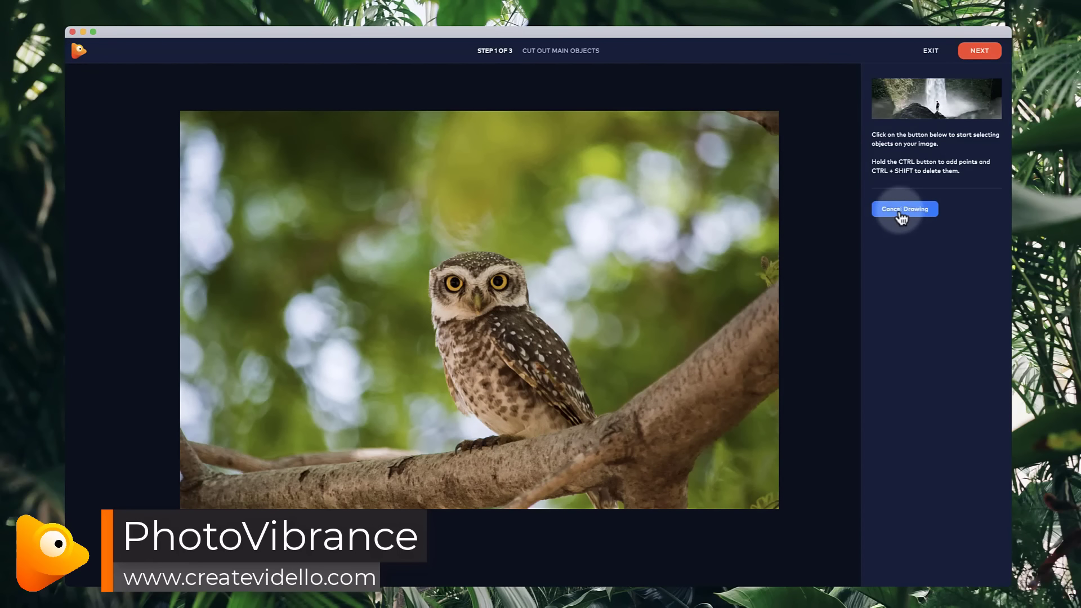
Trace cutout points along the upper edge of the branch and up around the owl's outline.
{"action": "scroll", "coordinate": [151, 440], "scroll_direction": "up", "scroll_amount": 3}
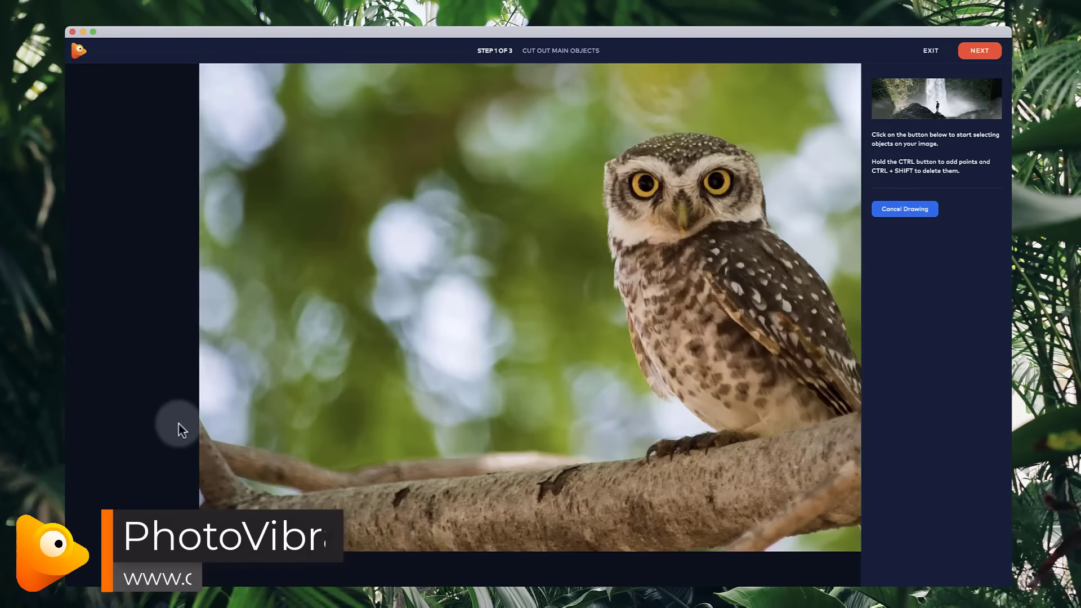
{"action": "left_click", "coordinate": [197, 412], "text": "ctrl"}
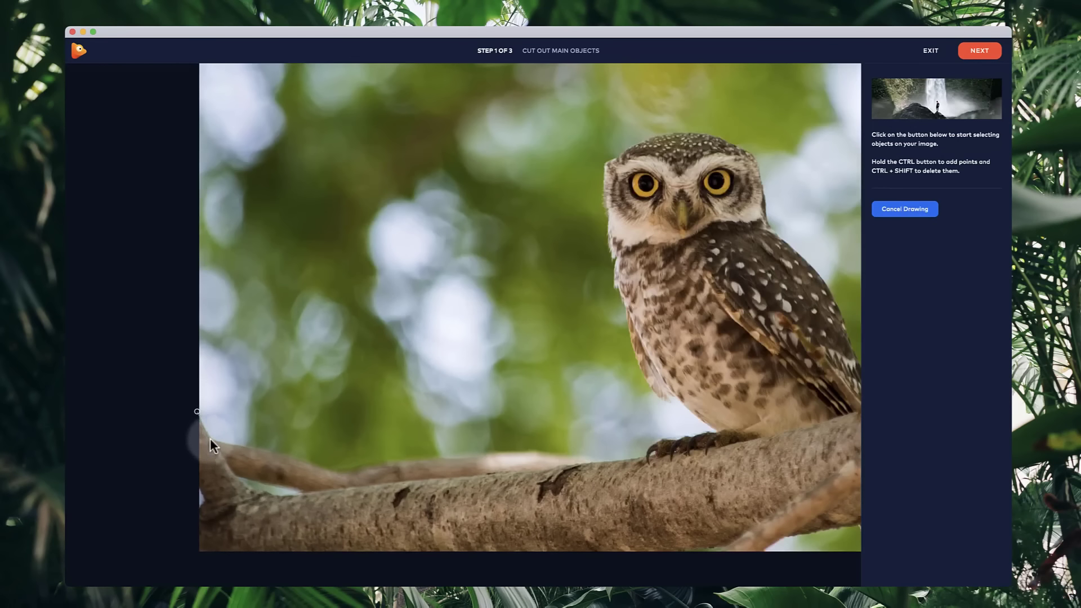
{"action": "left_click", "coordinate": [210, 438], "text": "ctrl"}
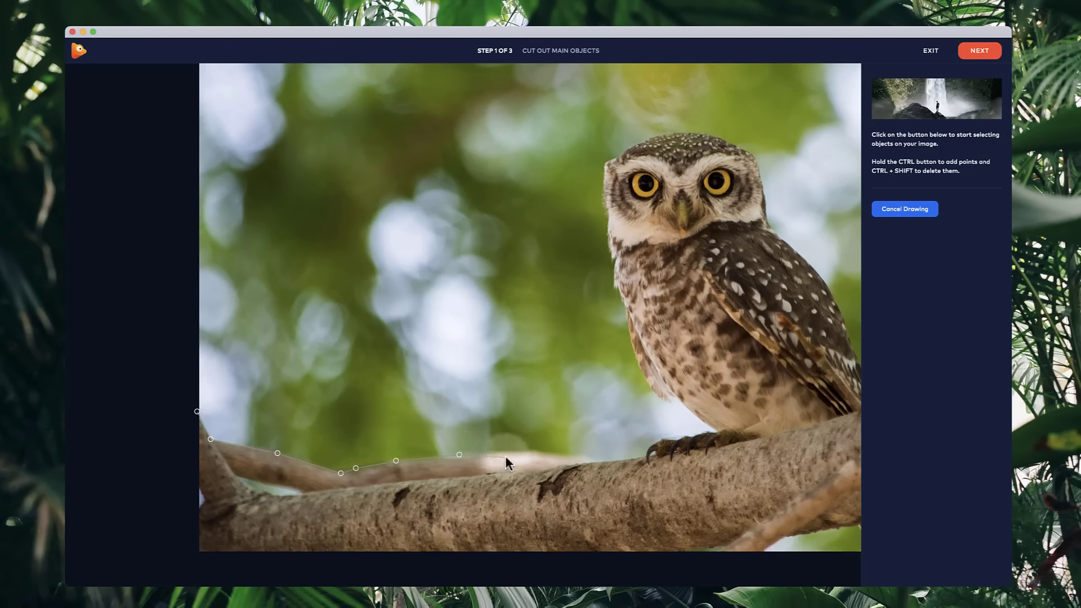
{"action": "left_click", "coordinate": [571, 454], "text": "ctrl"}
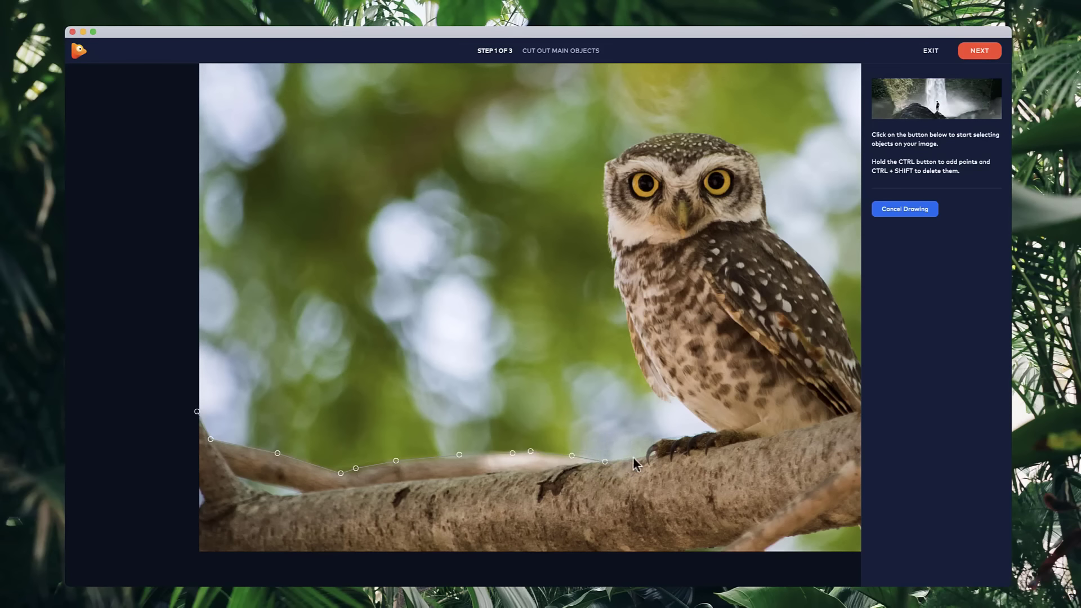
{"action": "mouse_move", "coordinate": [644, 455]}
{"action": "left_mouse_down"}
{"action": "mouse_move", "coordinate": [719, 431]}
{"action": "mouse_move", "coordinate": [631, 356]}
{"action": "left_mouse_up"}
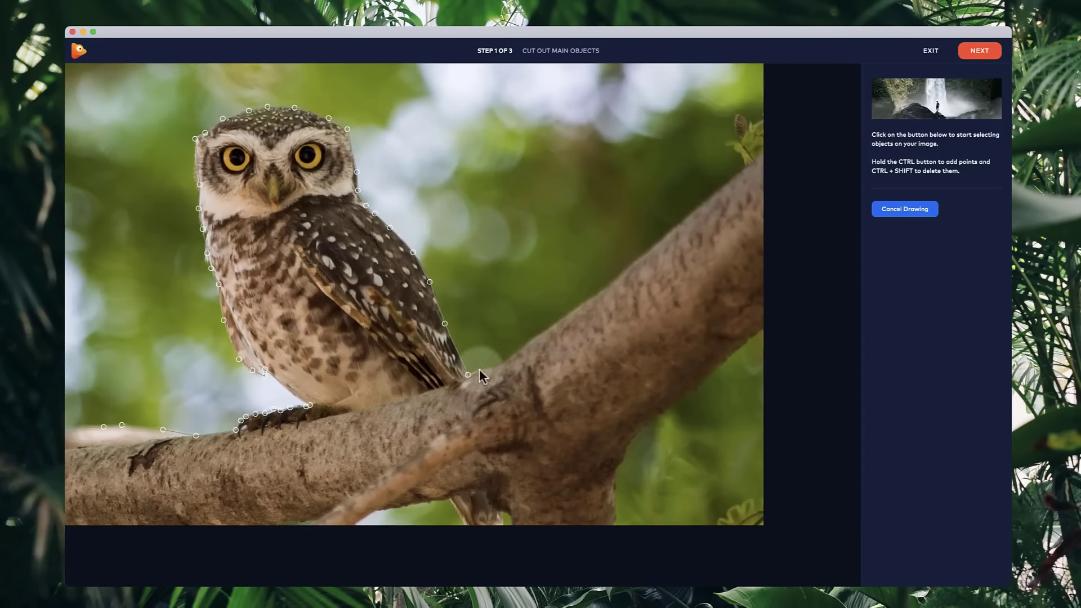
Continue the cutout points below the branch, past the photo's bottom and left edges, and close the outline at its starting point.
{"action": "left_click", "coordinate": [612, 524]}
{"action": "left_click", "coordinate": [514, 538]}
{"action": "left_click", "coordinate": [503, 533]}
{"action": "scroll", "coordinate": [372, 513], "scroll_direction": "left", "scroll_amount": 10}
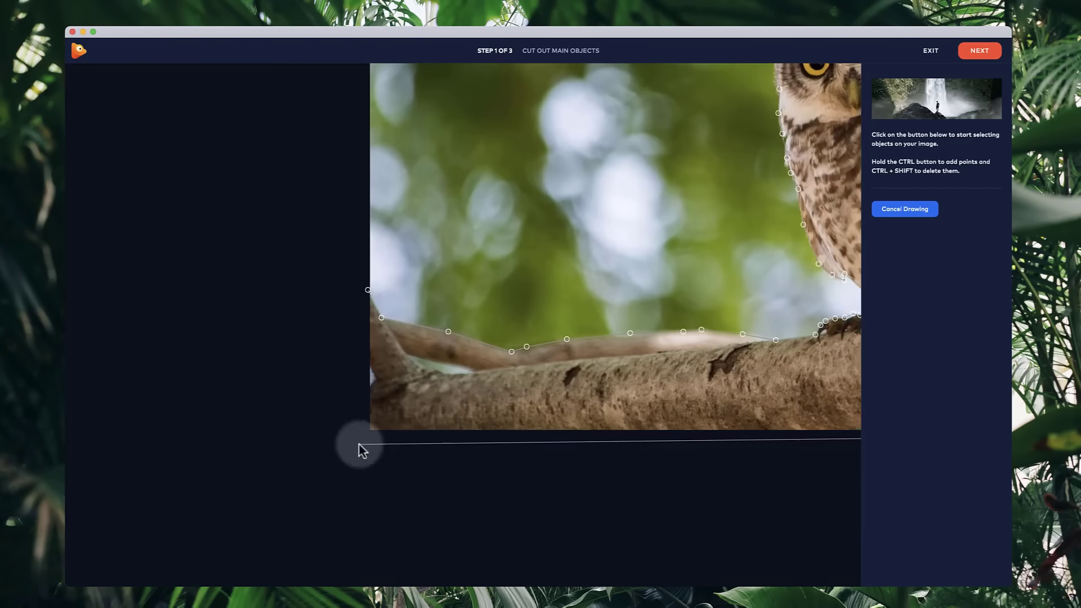
{"action": "left_click", "coordinate": [359, 444]}
{"action": "left_click", "coordinate": [357, 389]}
{"action": "left_click", "coordinate": [374, 379]}
{"action": "left_click", "coordinate": [367, 360]}
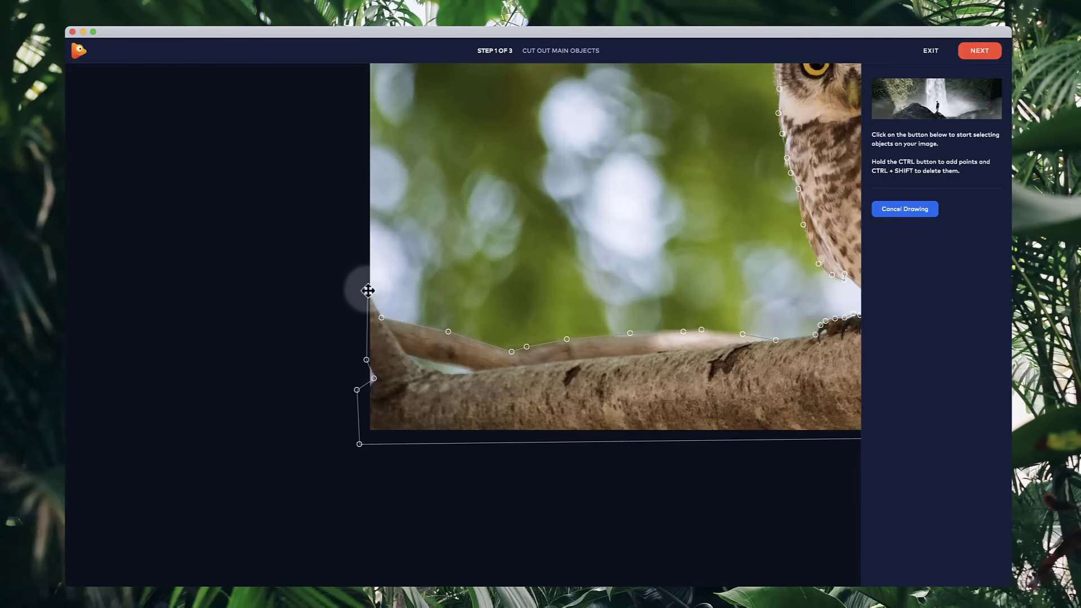
{"action": "left_click", "coordinate": [368, 291]}
Refine the cutout with extra points along the underside of the thick branch so the outline follows its curve.
{"action": "scroll", "coordinate": [442, 413], "scroll_direction": "down", "scroll_amount": 5}
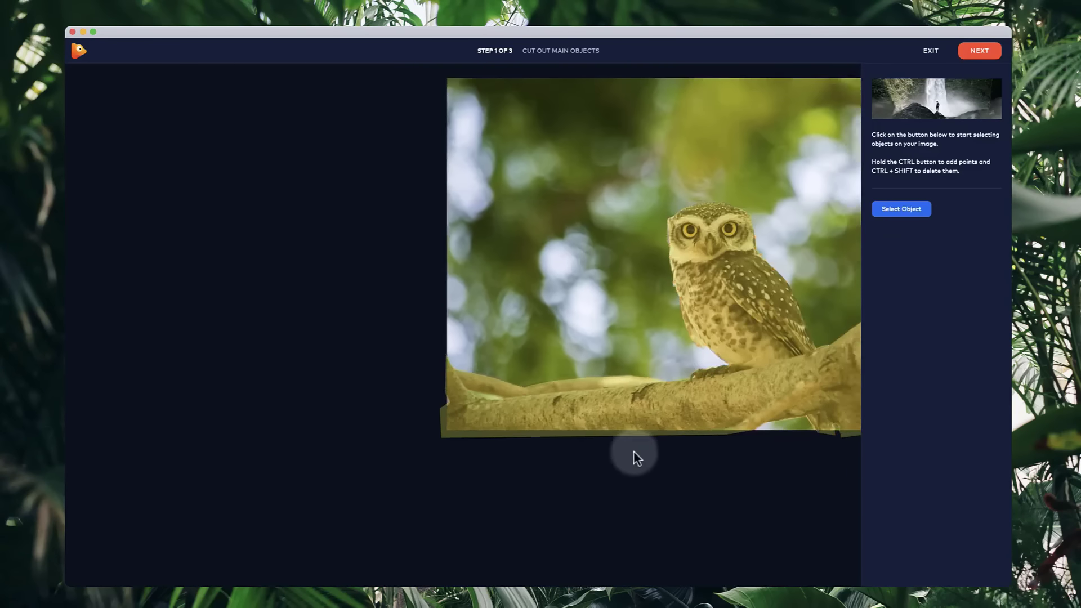
{"action": "scroll", "coordinate": [575, 394], "scroll_direction": "right", "scroll_amount": 5}
{"action": "scroll", "coordinate": [738, 378], "scroll_direction": "up", "scroll_amount": 3}
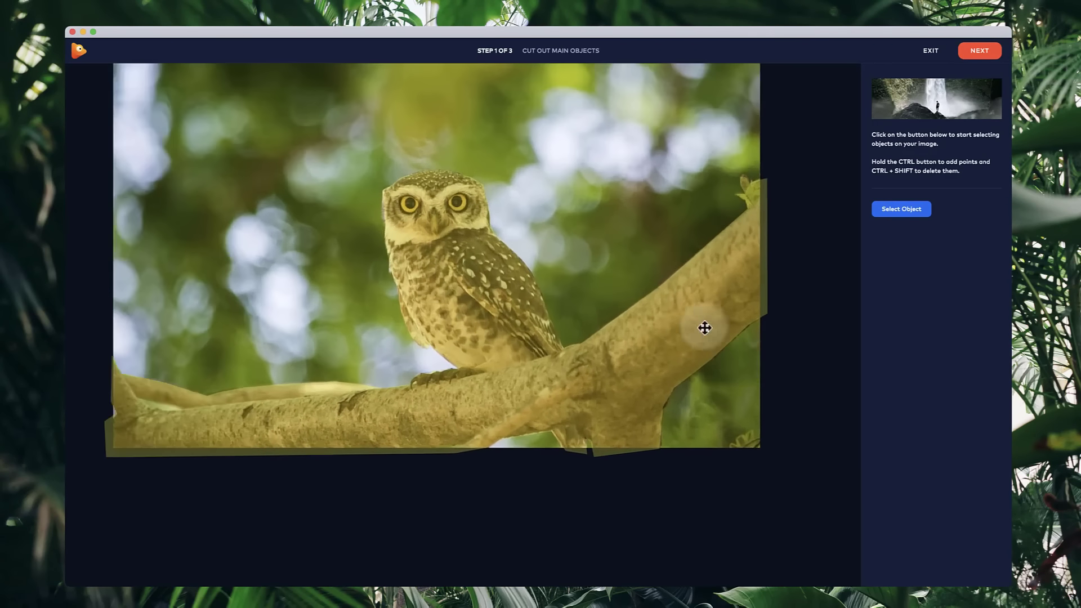
{"action": "left_click", "coordinate": [704, 328]}
{"action": "scroll", "coordinate": [698, 366], "scroll_direction": "up", "scroll_amount": 3}
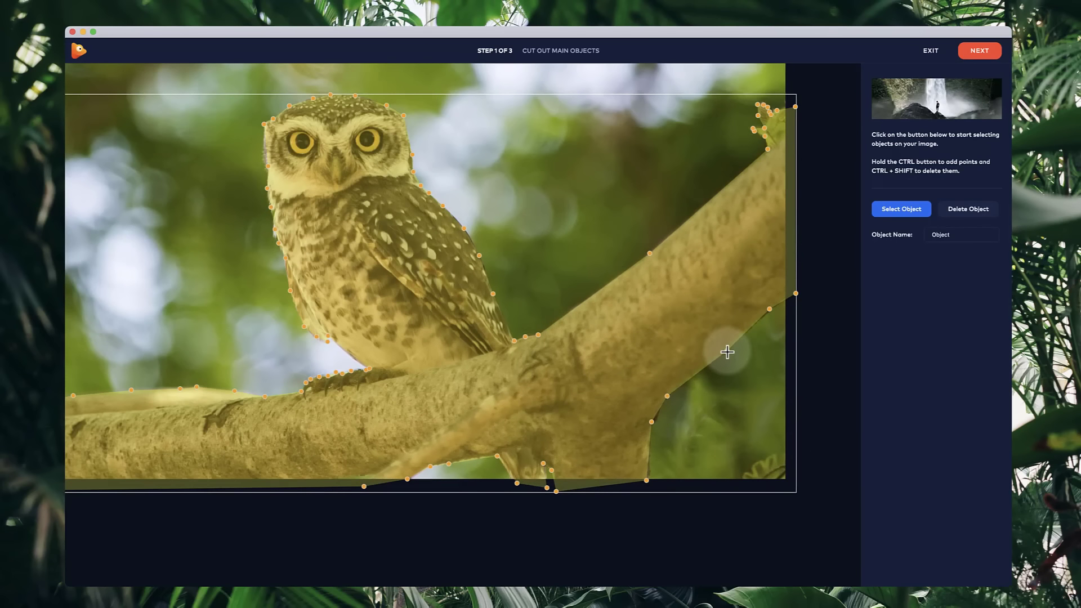
{"action": "scroll", "coordinate": [727, 352], "scroll_direction": "up", "scroll_amount": 3}
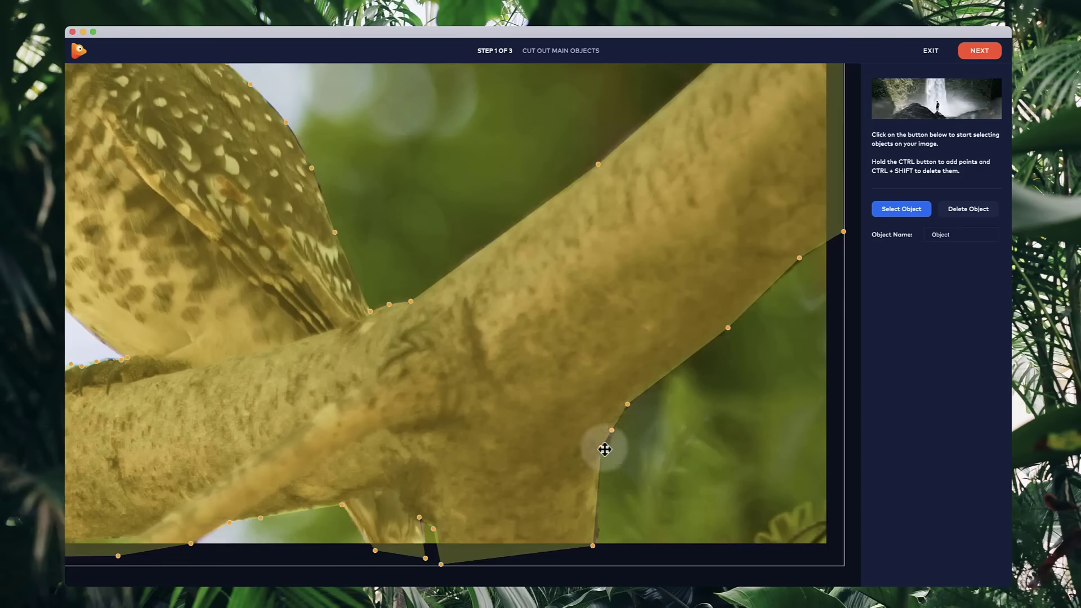
{"action": "left_click", "coordinate": [613, 428], "text": "ctrl"}
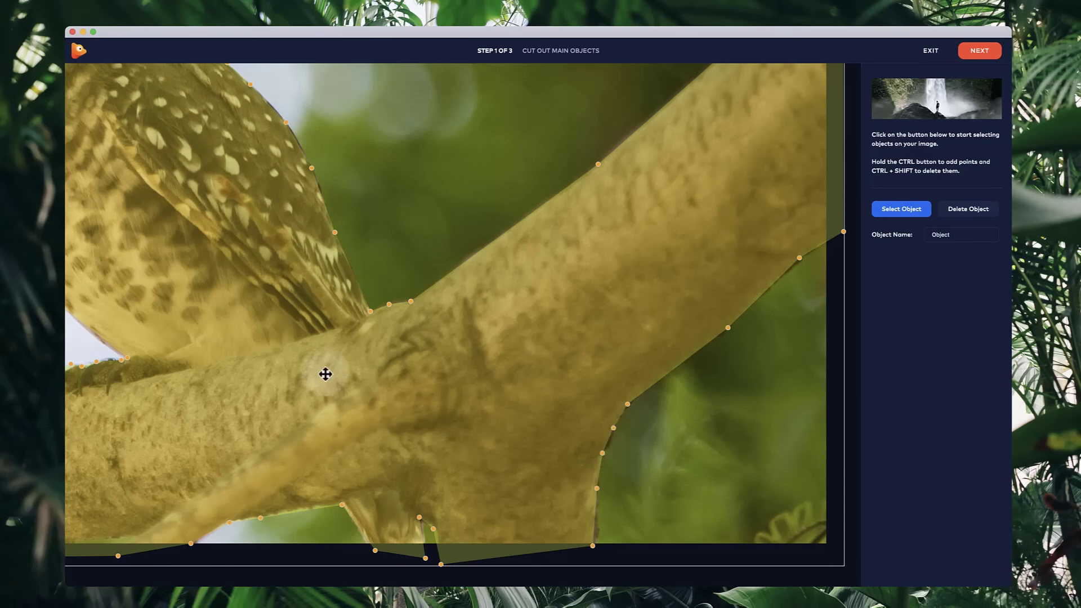
Name the cutout object "Owl".
{"action": "scroll", "coordinate": [325, 374], "scroll_direction": "down", "scroll_amount": 5}
{"action": "left_click", "coordinate": [591, 374]}
{"action": "left_click_drag", "start_coordinate": [461, 316], "coordinate": [520, 333]}
{"action": "left_click", "coordinate": [520, 332]}
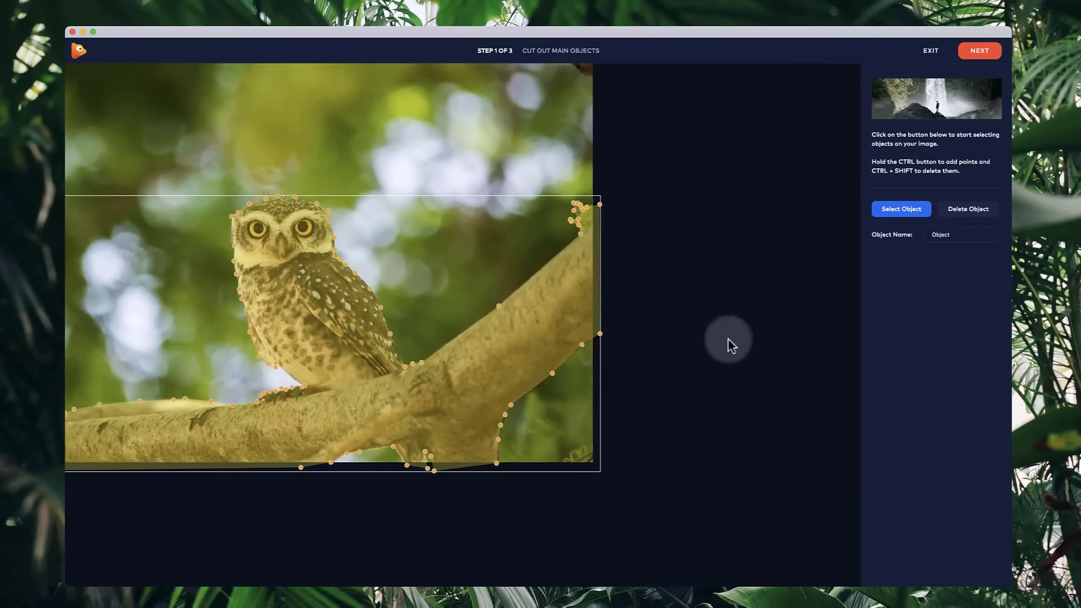
{"action": "left_click_drag", "start_coordinate": [963, 234], "coordinate": [890, 224]}
{"action": "type", "text": "Owl"}
{"action": "left_click", "coordinate": [814, 250]}
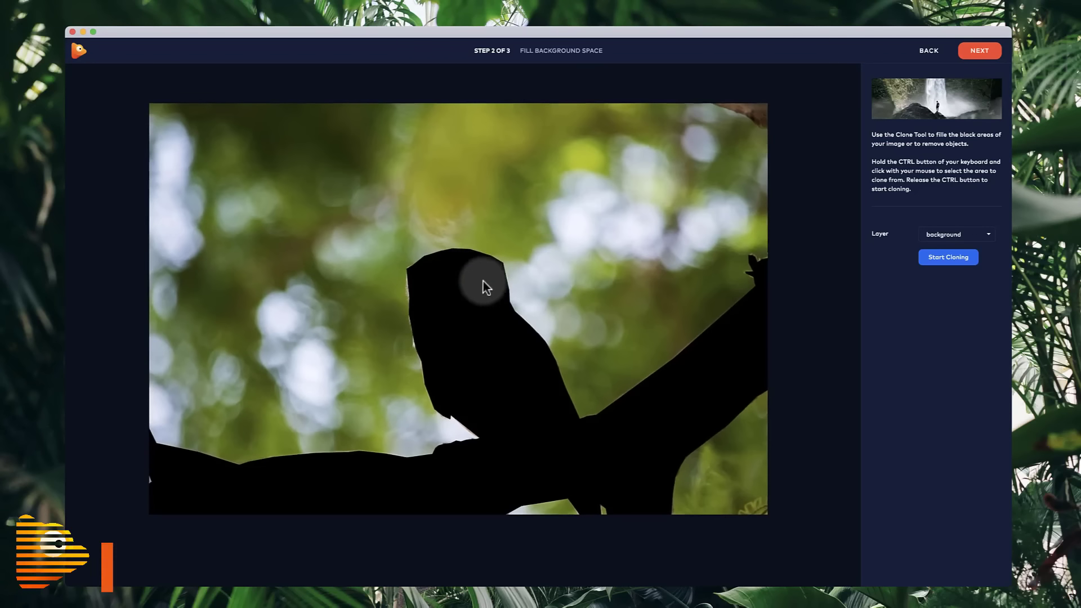
Continue past the background fill and shift the Owl layer to the left, just beyond the middle of the layers track.
{"action": "left_click", "coordinate": [973, 52]}
{"action": "left_click_drag", "start_coordinate": [608, 512], "coordinate": [513, 526]}
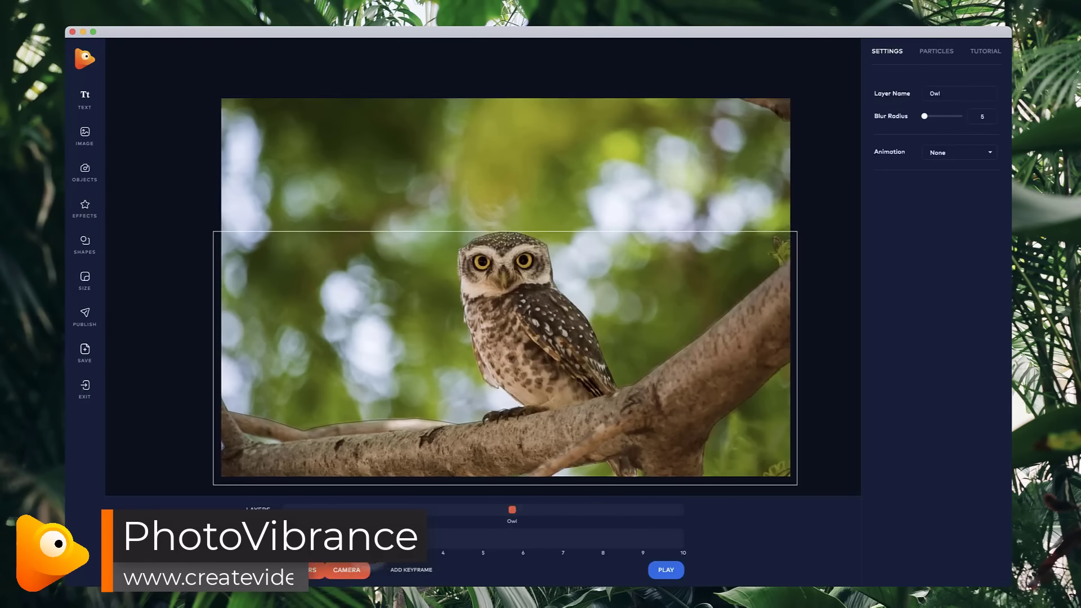
Switch to camera mode and shift the camera slightly to examine the edges around the owl and branch.
{"action": "left_click", "coordinate": [358, 571]}
{"action": "mouse_move", "coordinate": [506, 297]}
{"action": "left_mouse_down"}
{"action": "mouse_move", "coordinate": [572, 350]}
{"action": "mouse_move", "coordinate": [703, 360]}
{"action": "mouse_move", "coordinate": [826, 276]}
{"action": "mouse_move", "coordinate": [501, 280]}
{"action": "left_mouse_up"}
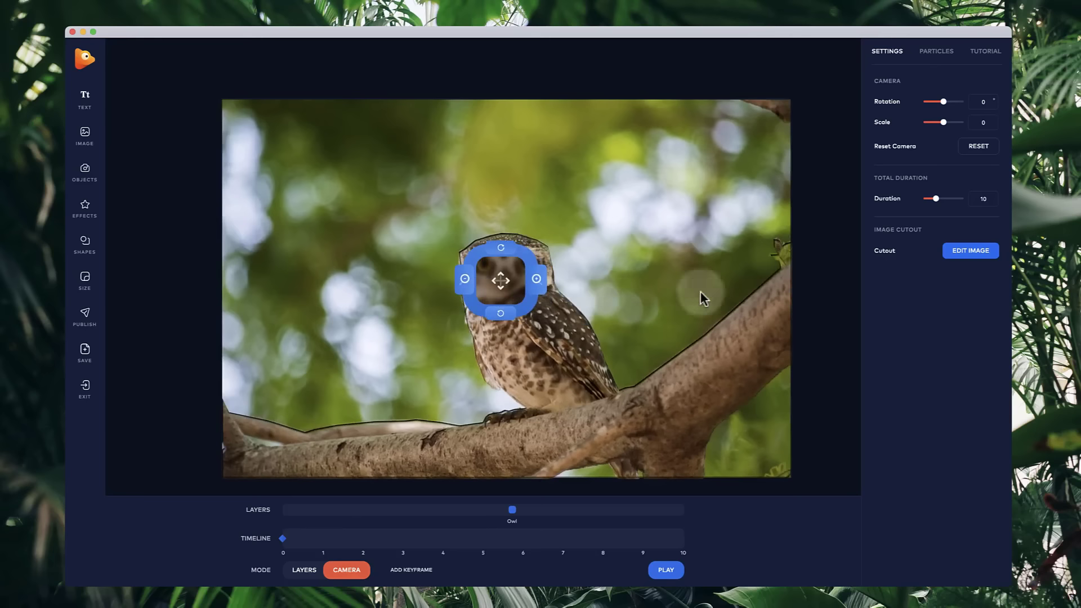
Reopen the image cutout, advance to the background fill and start cloning with a brush radius of 100.
{"action": "left_click", "coordinate": [962, 252]}
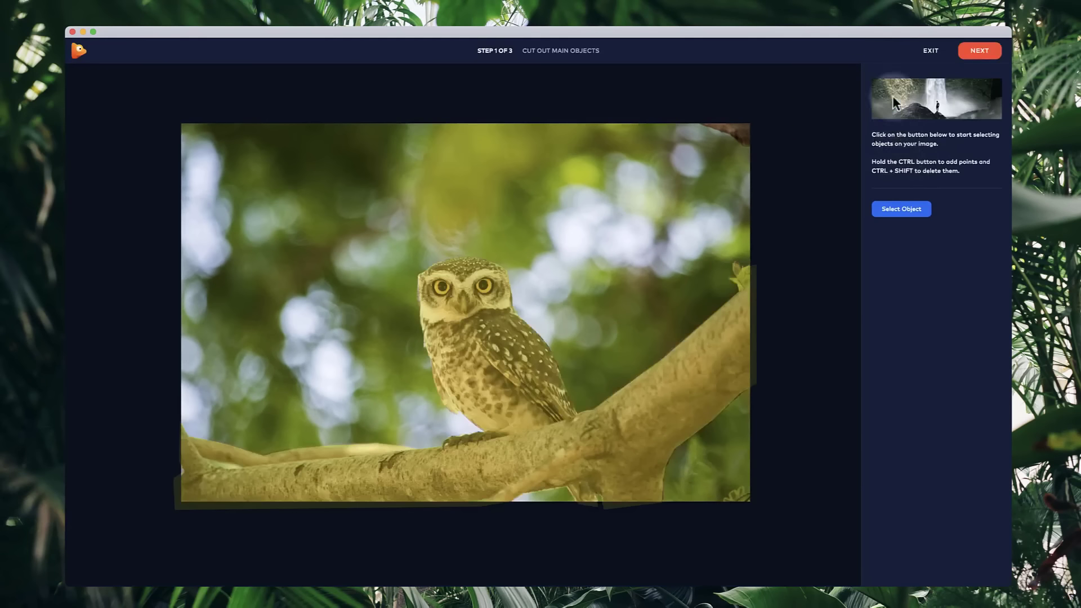
{"action": "left_click", "coordinate": [970, 58]}
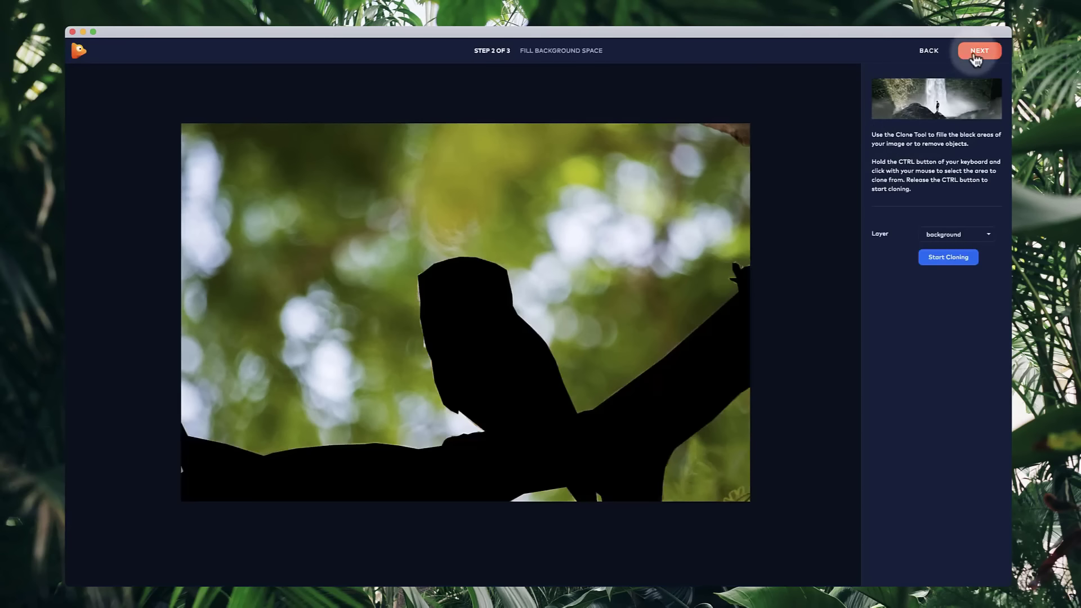
{"action": "left_click", "coordinate": [945, 263]}
{"action": "mouse_move", "coordinate": [944, 259]}
{"action": "left_mouse_down"}
{"action": "mouse_move", "coordinate": [932, 259]}
{"action": "mouse_move", "coordinate": [963, 258]}
{"action": "left_mouse_up"}
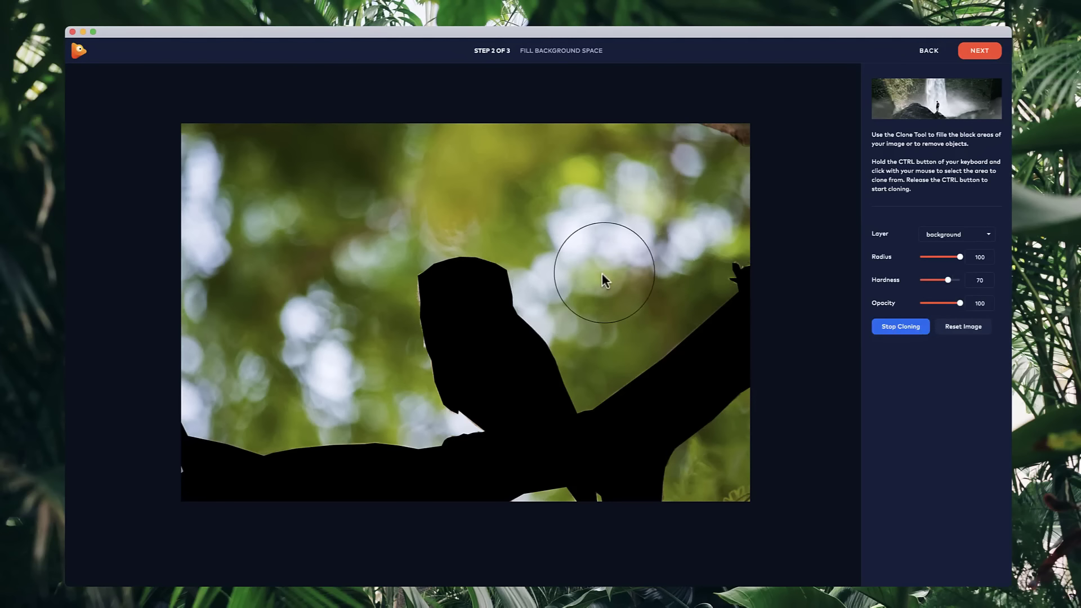
Clone the blurred foliage beside the owl's head over most of the black owl silhouette on the background layer.
{"action": "left_click", "coordinate": [562, 283], "text": "ctrl"}
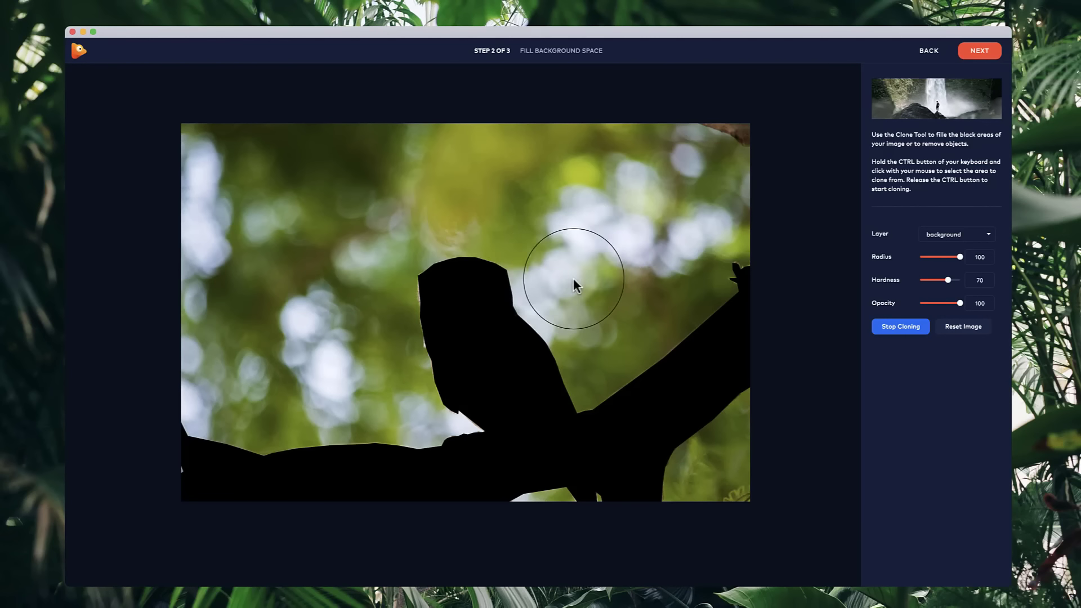
{"action": "mouse_move", "coordinate": [574, 278]}
{"action": "left_mouse_down"}
{"action": "mouse_move", "coordinate": [482, 339]}
{"action": "mouse_move", "coordinate": [546, 289]}
{"action": "left_mouse_up"}
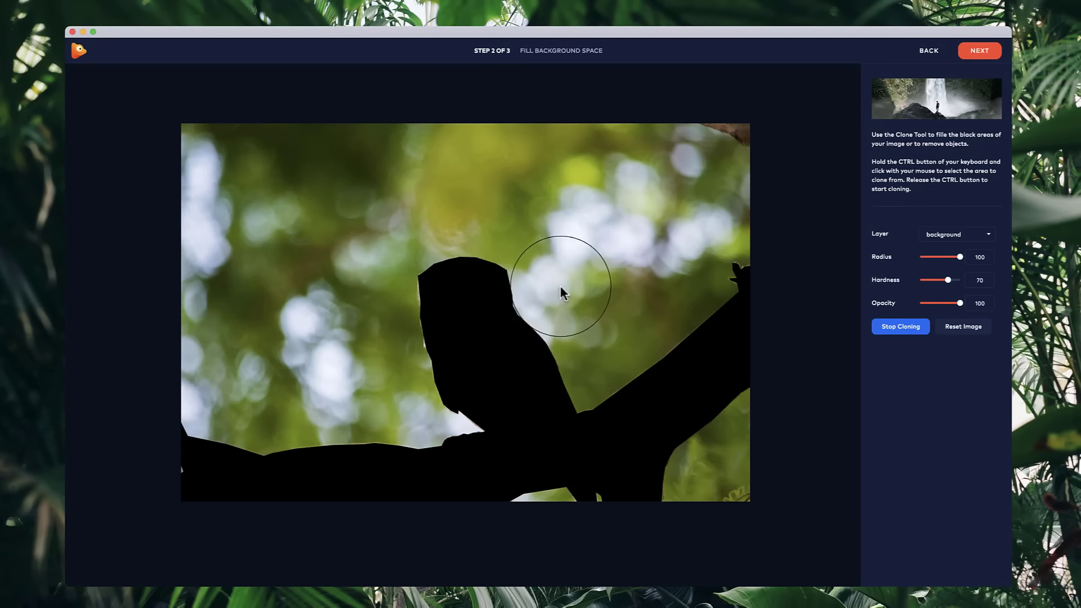
{"action": "left_click", "coordinate": [565, 285], "text": "ctrl"}
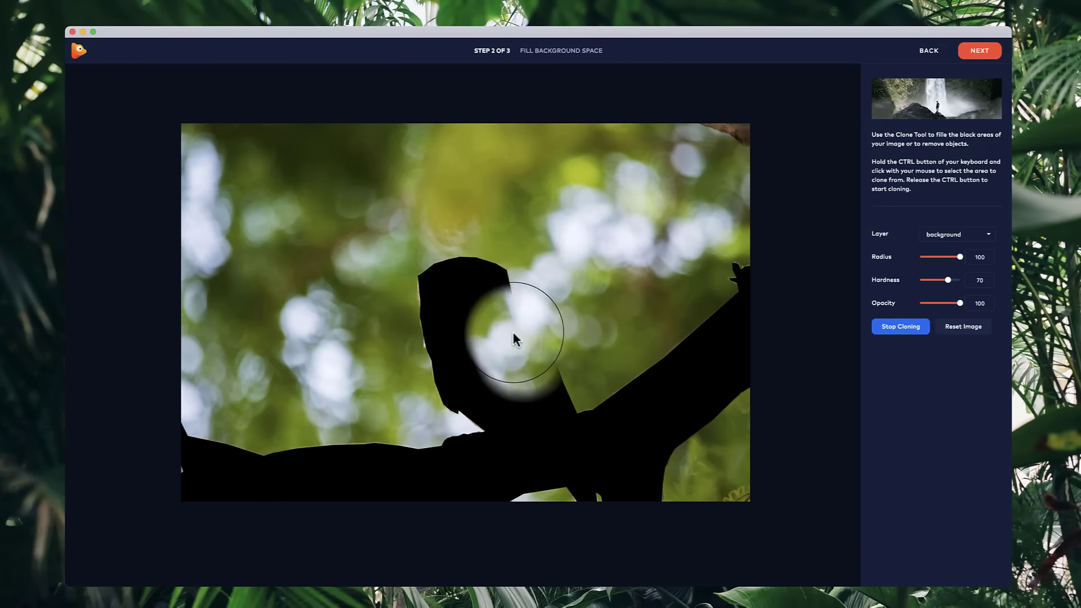
{"action": "mouse_move", "coordinate": [509, 319]}
{"action": "left_mouse_down"}
{"action": "mouse_move", "coordinate": [480, 284]}
{"action": "mouse_move", "coordinate": [450, 293]}
{"action": "mouse_move", "coordinate": [436, 326]}
{"action": "mouse_move", "coordinate": [450, 371]}
{"action": "mouse_move", "coordinate": [477, 398]}
{"action": "mouse_move", "coordinate": [582, 384]}
{"action": "mouse_move", "coordinate": [542, 324]}
{"action": "mouse_move", "coordinate": [599, 299]}
{"action": "mouse_move", "coordinate": [655, 339]}
{"action": "left_mouse_up"}
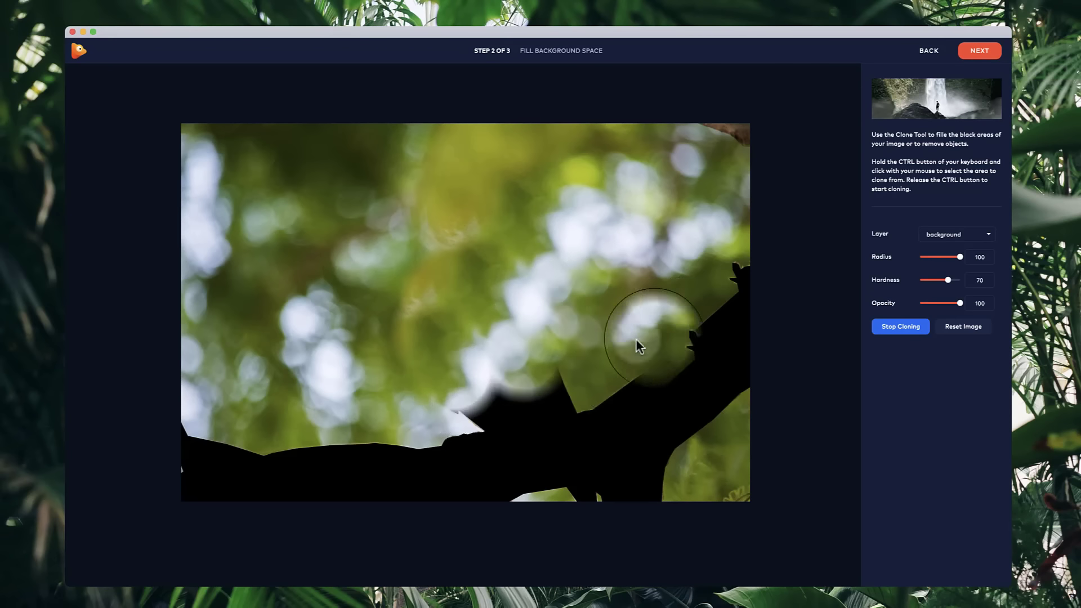
Clone the blurred foliage above the branch over the left portion of the black branch silhouette.
{"action": "left_click", "coordinate": [319, 383], "text": "ctrl"}
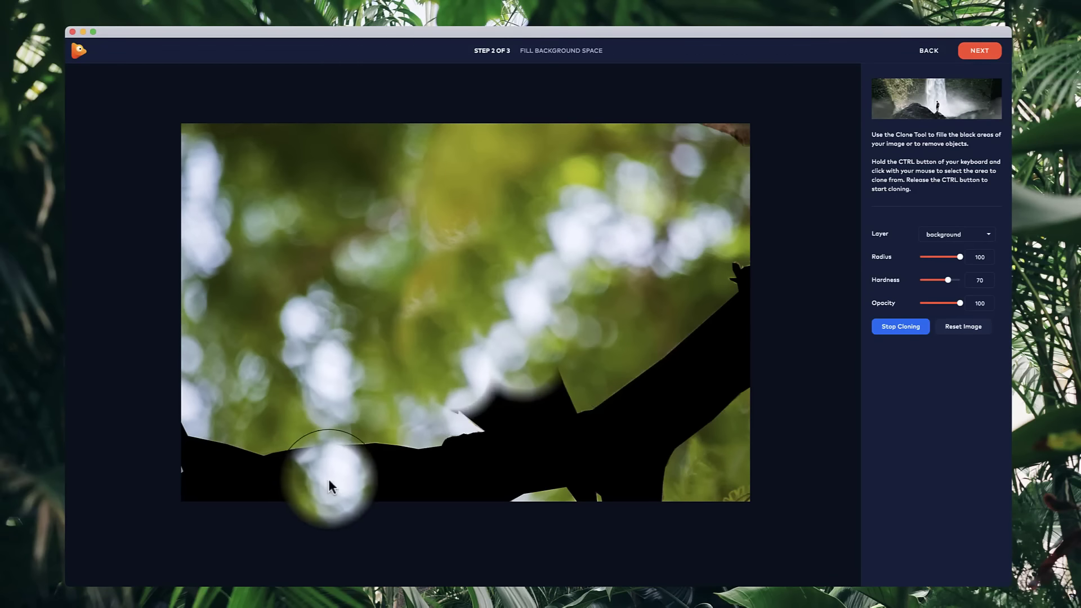
{"action": "mouse_move", "coordinate": [350, 472]}
{"action": "left_mouse_down"}
{"action": "mouse_move", "coordinate": [268, 482]}
{"action": "mouse_move", "coordinate": [231, 465]}
{"action": "mouse_move", "coordinate": [205, 477]}
{"action": "mouse_move", "coordinate": [193, 447]}
{"action": "mouse_move", "coordinate": [261, 445]}
{"action": "mouse_move", "coordinate": [210, 364]}
{"action": "mouse_move", "coordinate": [197, 417]}
{"action": "left_mouse_up"}
{"action": "left_click", "coordinate": [275, 360], "text": "ctrl"}
{"action": "left_click", "coordinate": [205, 423]}
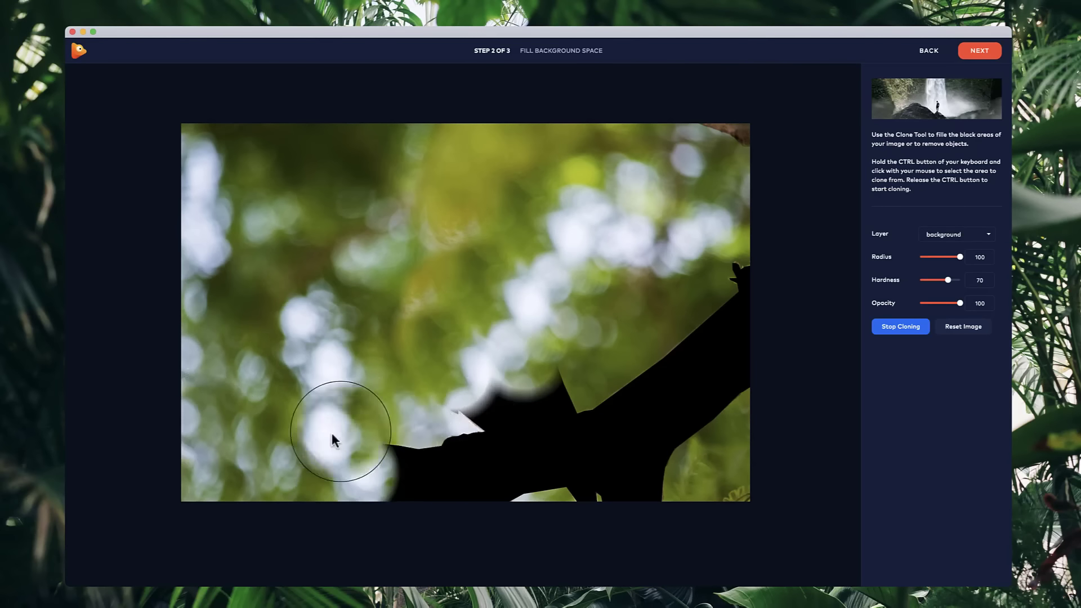
Clone nearby foliage over the middle of the black branch silhouette and its remaining right-hand part.
{"action": "left_click", "coordinate": [299, 438], "text": "ctrl"}
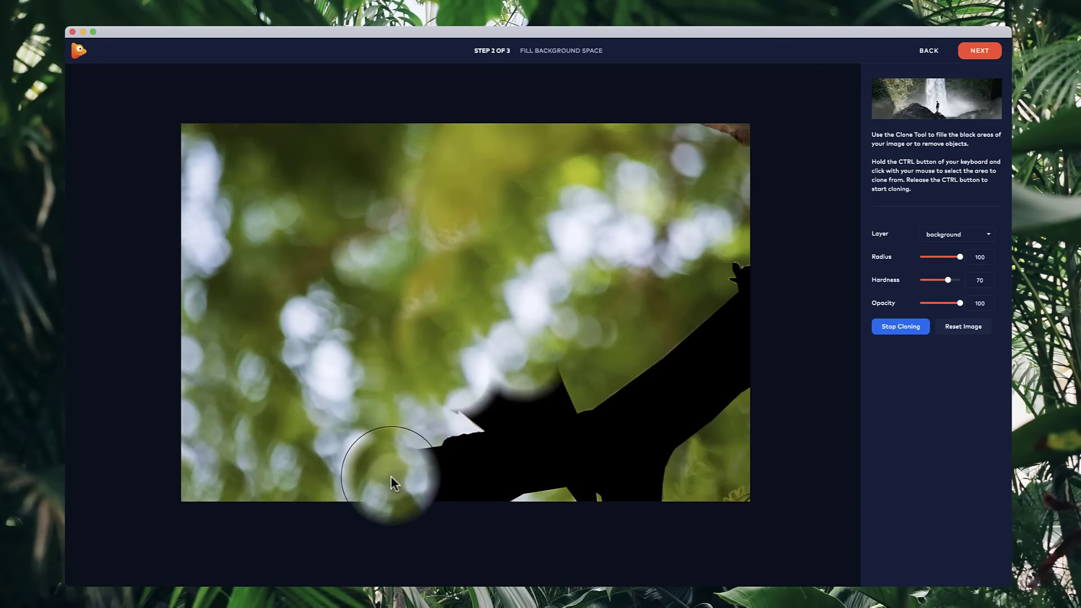
{"action": "left_click", "coordinate": [320, 390], "text": "ctrl"}
{"action": "mouse_move", "coordinate": [366, 438]}
{"action": "left_mouse_down"}
{"action": "mouse_move", "coordinate": [417, 477]}
{"action": "mouse_move", "coordinate": [410, 470]}
{"action": "mouse_move", "coordinate": [485, 459]}
{"action": "mouse_move", "coordinate": [475, 426]}
{"action": "left_mouse_up"}
{"action": "scroll", "coordinate": [475, 425], "scroll_direction": "down", "scroll_amount": 2}
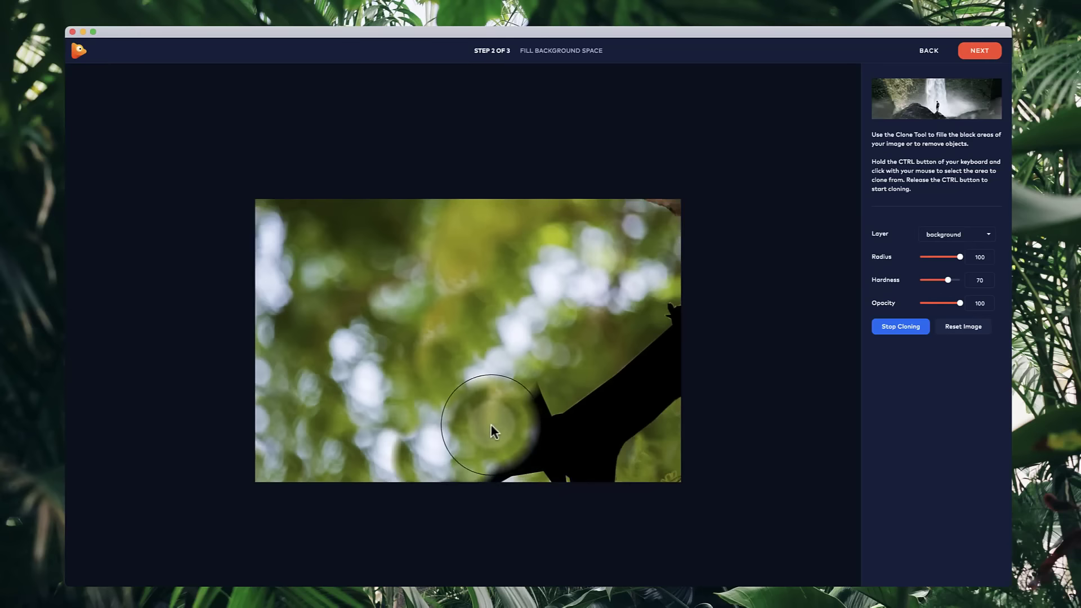
{"action": "scroll", "coordinate": [592, 342], "scroll_direction": "up", "scroll_amount": 4}
{"action": "scroll", "coordinate": [645, 404], "scroll_direction": "down", "scroll_amount": 2}
{"action": "mouse_move", "coordinate": [716, 328]}
{"action": "left_mouse_down"}
{"action": "mouse_move", "coordinate": [642, 436]}
{"action": "mouse_move", "coordinate": [476, 456]}
{"action": "mouse_move", "coordinate": [582, 517]}
{"action": "left_mouse_up"}
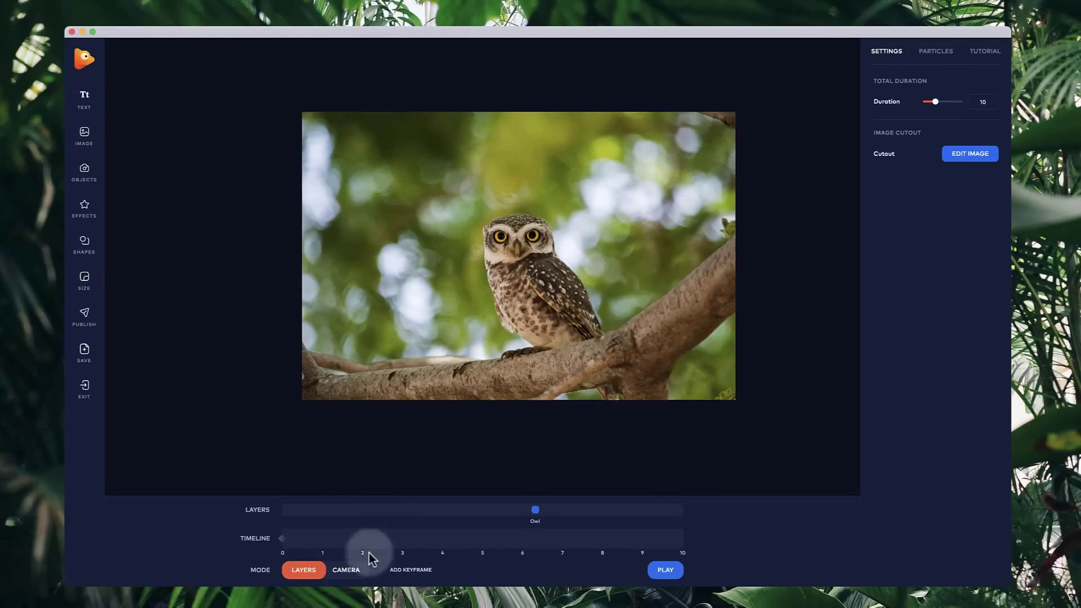
In camera mode, enlarge the camera scale to 12.999 and shift the camera to examine the filled background behind the owl.
{"action": "left_click", "coordinate": [352, 573]}
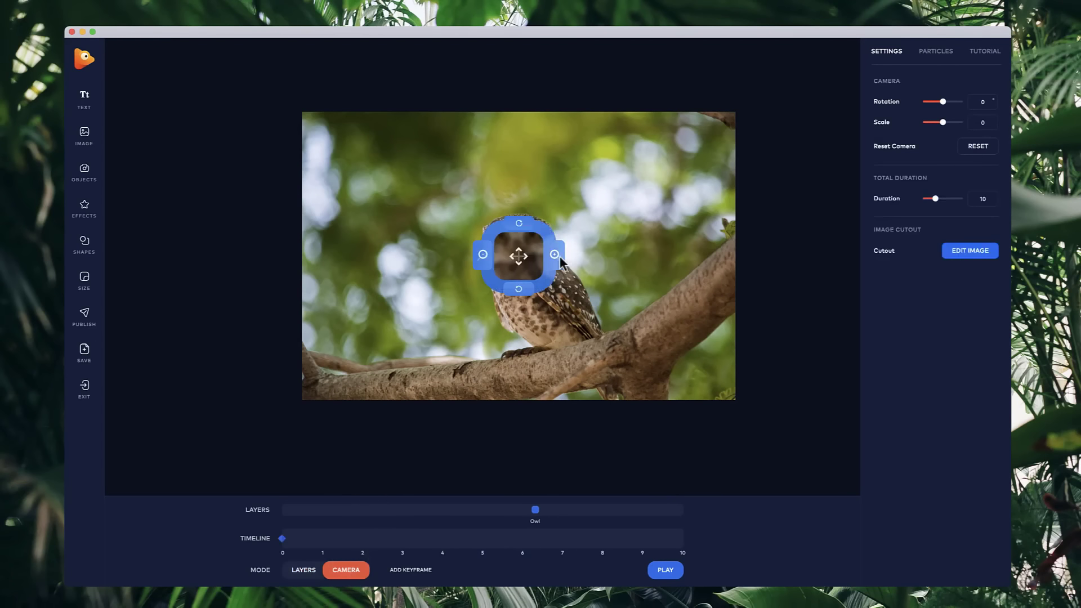
{"action": "left_click", "coordinate": [558, 256]}
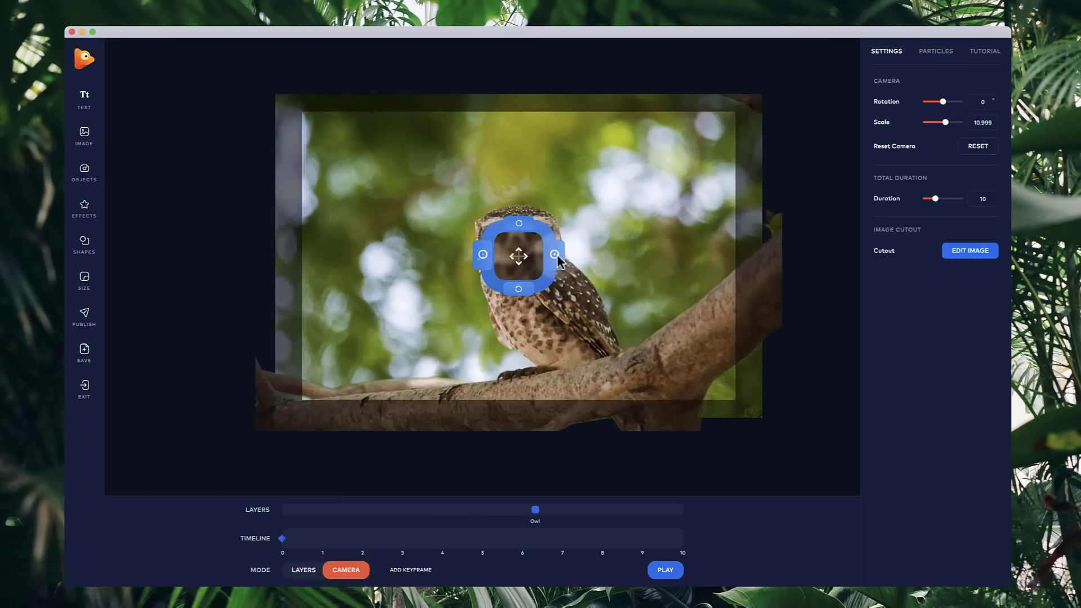
{"action": "left_click", "coordinate": [557, 254]}
{"action": "left_click_drag", "start_coordinate": [529, 261], "coordinate": [509, 319]}
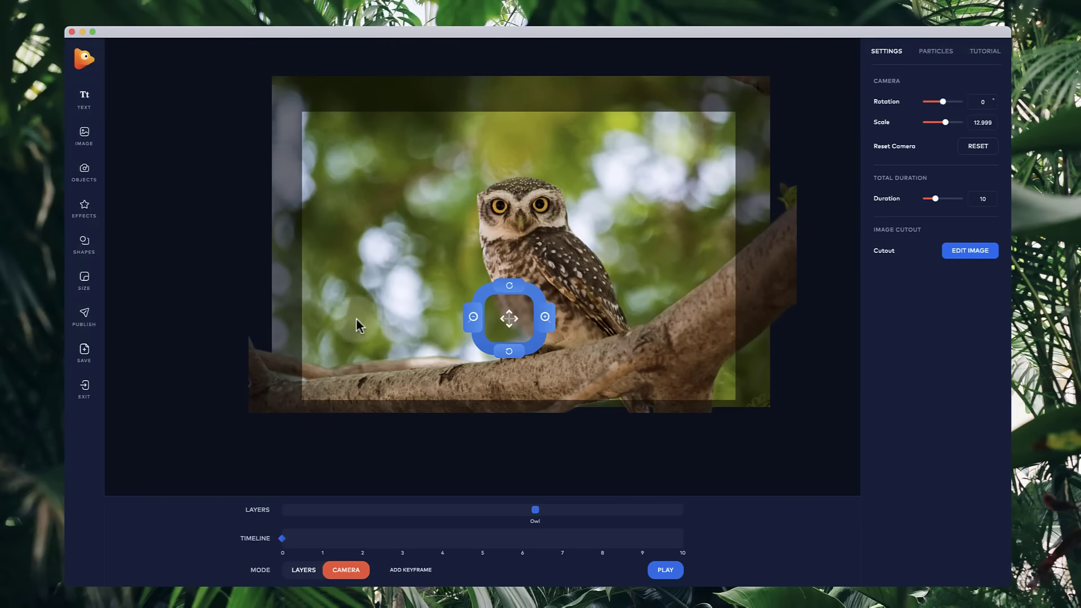
Return to layers mode and add a text layer reading "ZOO".
{"action": "left_click", "coordinate": [304, 573]}
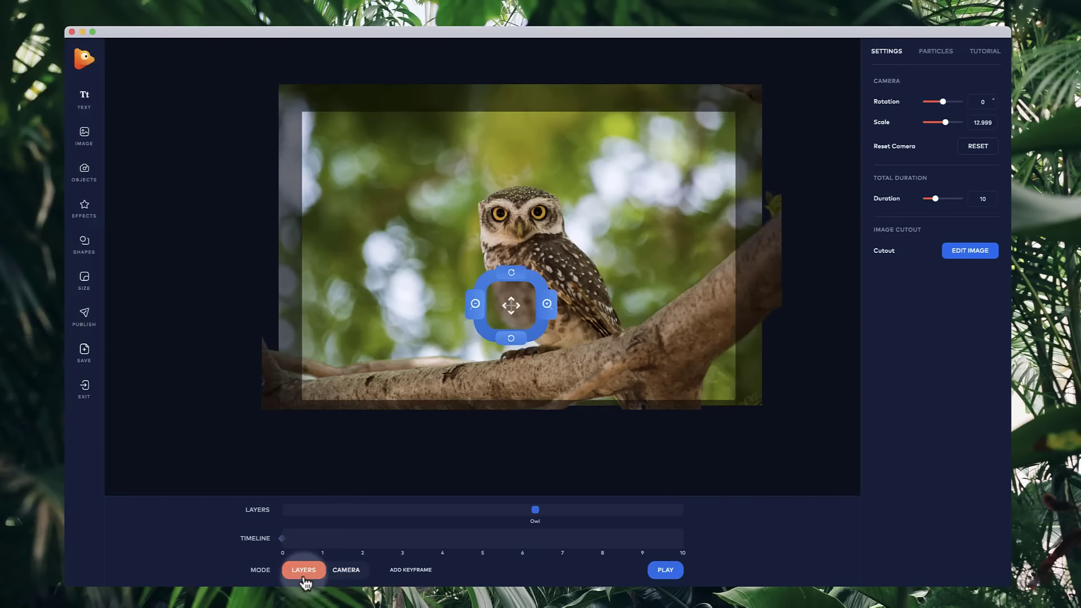
{"action": "left_click", "coordinate": [85, 98]}
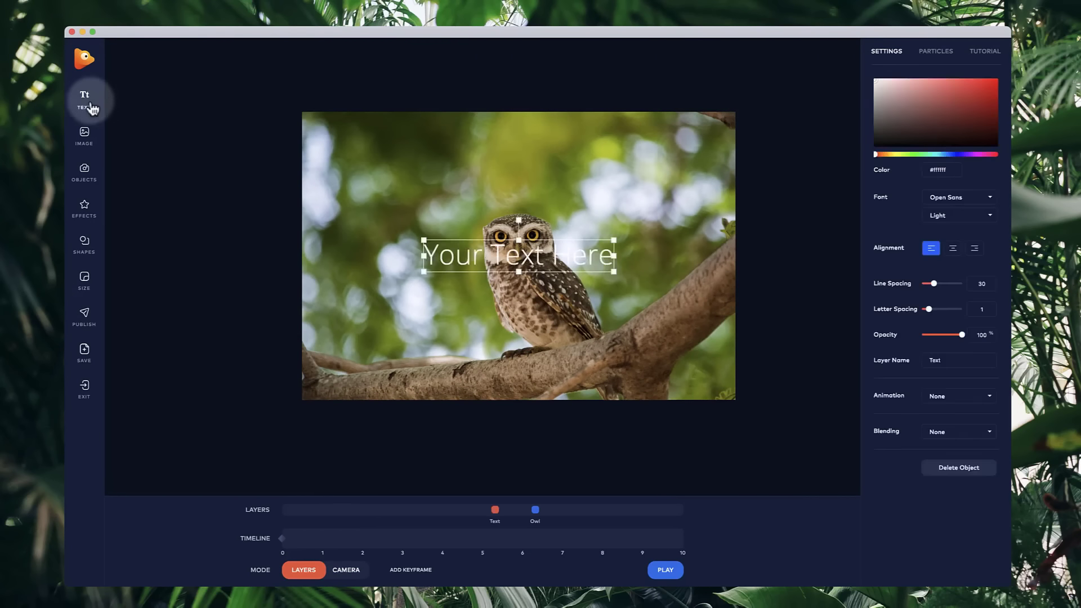
{"action": "double_click", "coordinate": [489, 249]}
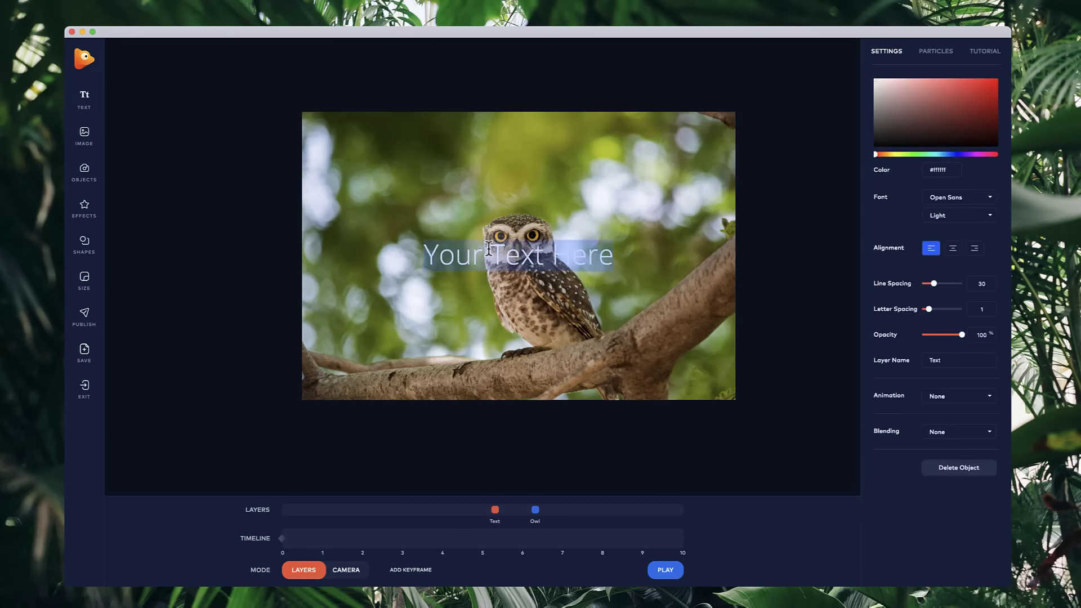
{"action": "type", "text": "ZOO"}
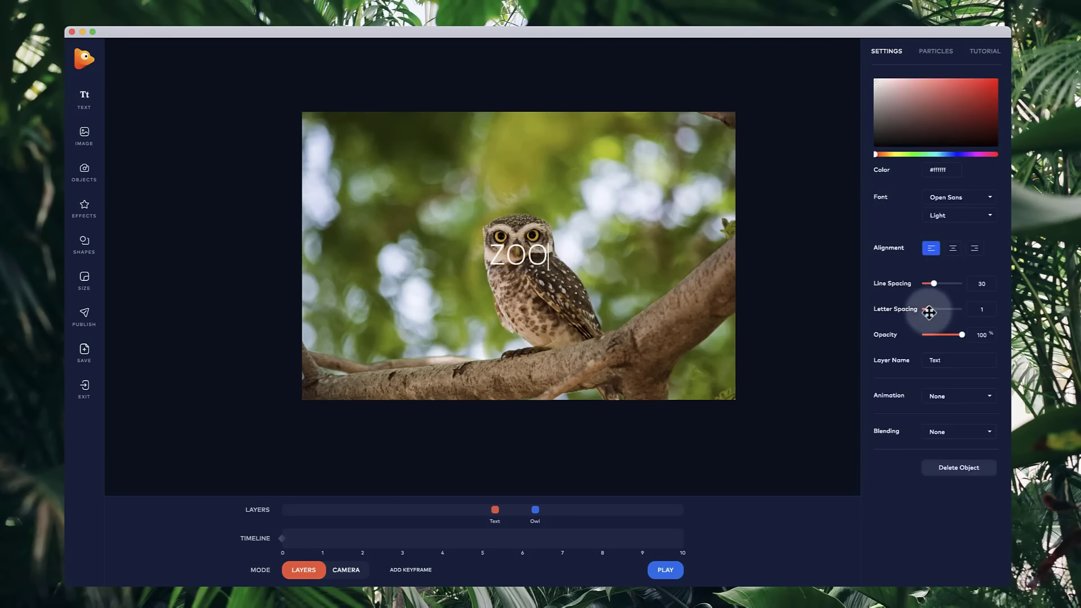
Set the ZOO text's letter spacing to 48, then shrink and place it to the left of the owl.
{"action": "left_click_drag", "start_coordinate": [930, 310], "coordinate": [945, 309]}
{"action": "left_click", "coordinate": [581, 235]}
{"action": "left_click_drag", "start_coordinate": [504, 260], "coordinate": [440, 259]}
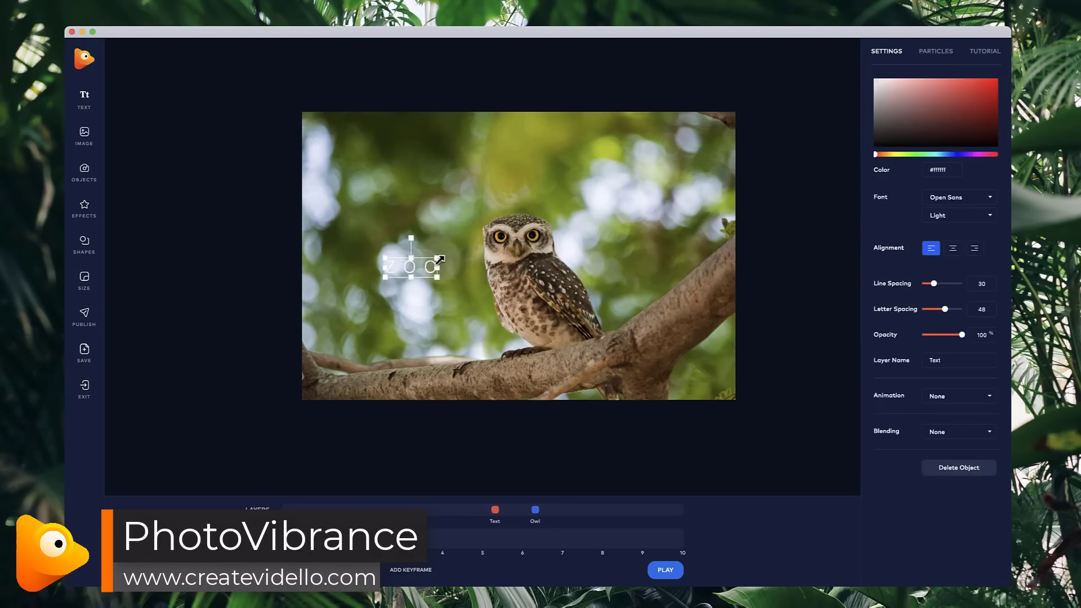
Add a second text layer reading "NOW OPEN".
{"action": "left_click", "coordinate": [85, 99]}
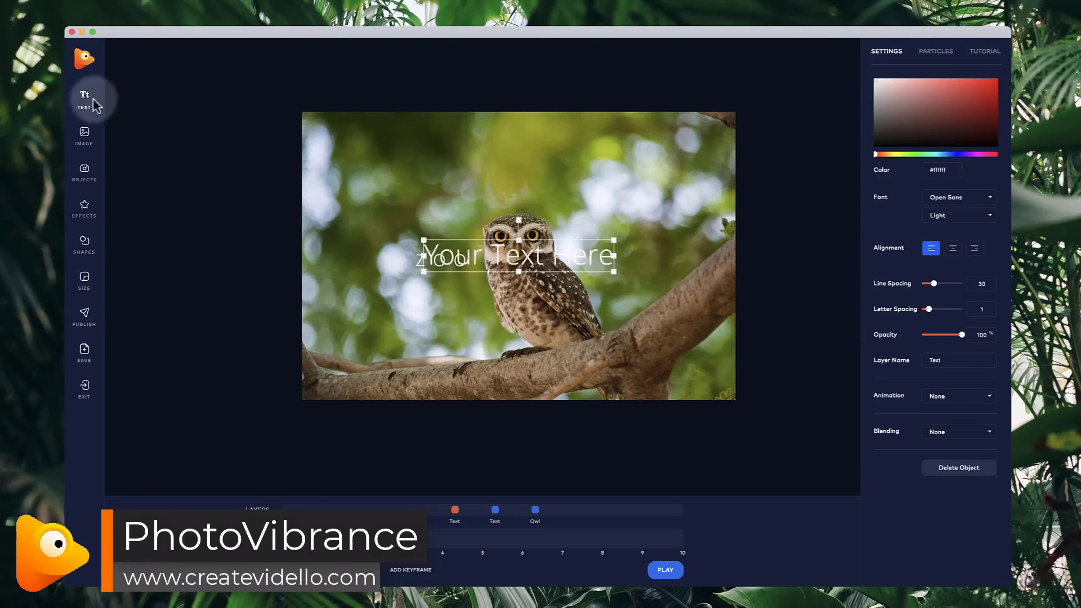
{"action": "triple_click", "coordinate": [591, 252]}
{"action": "type", "text": "NOW OPEN"}
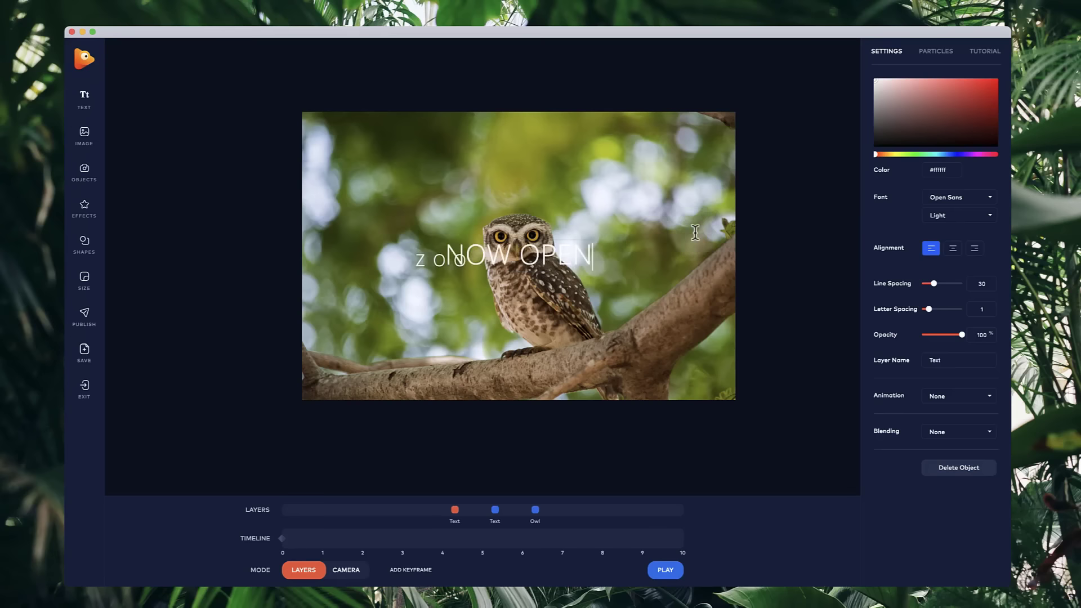
Shrink the NOW OPEN text, place it directly beneath ZOO and set its letter spacing to 12.
{"action": "left_click", "coordinate": [566, 250]}
{"action": "left_click_drag", "start_coordinate": [594, 239], "coordinate": [454, 287]}
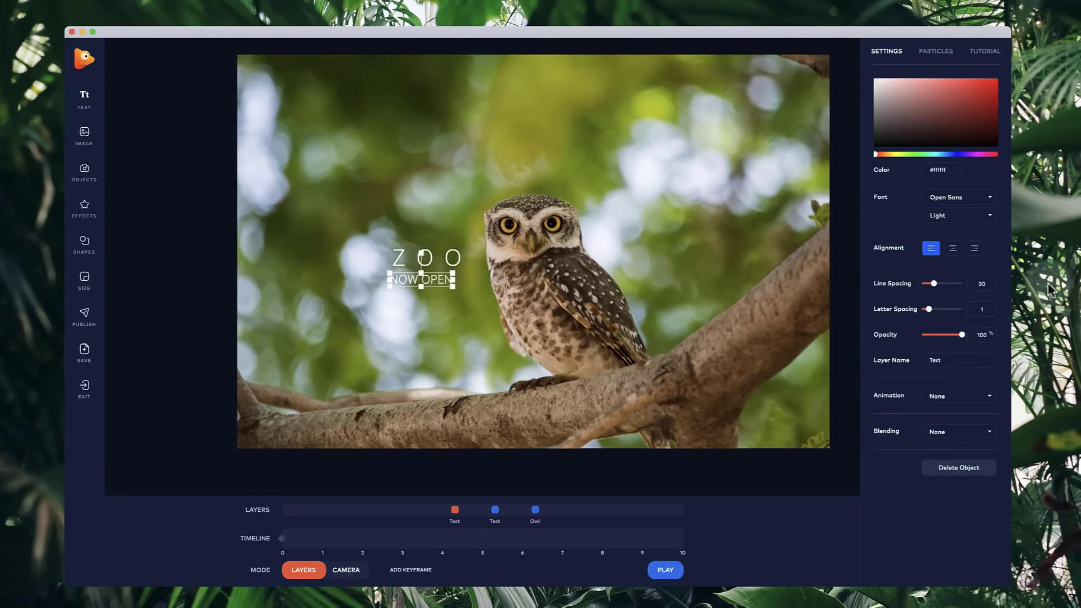
{"action": "left_click", "coordinate": [934, 310]}
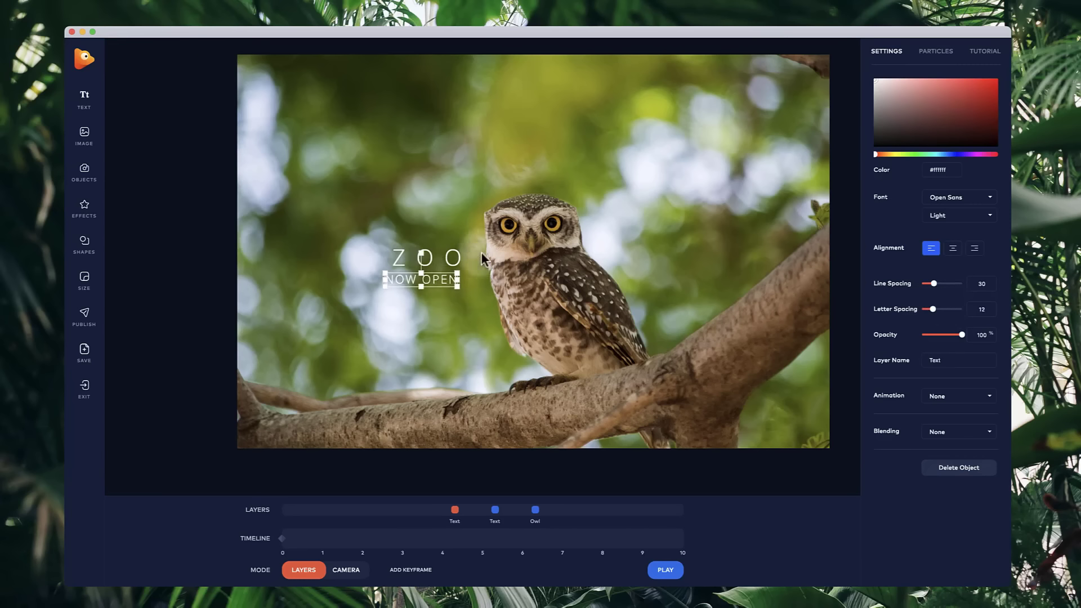
{"action": "left_click", "coordinate": [444, 325]}
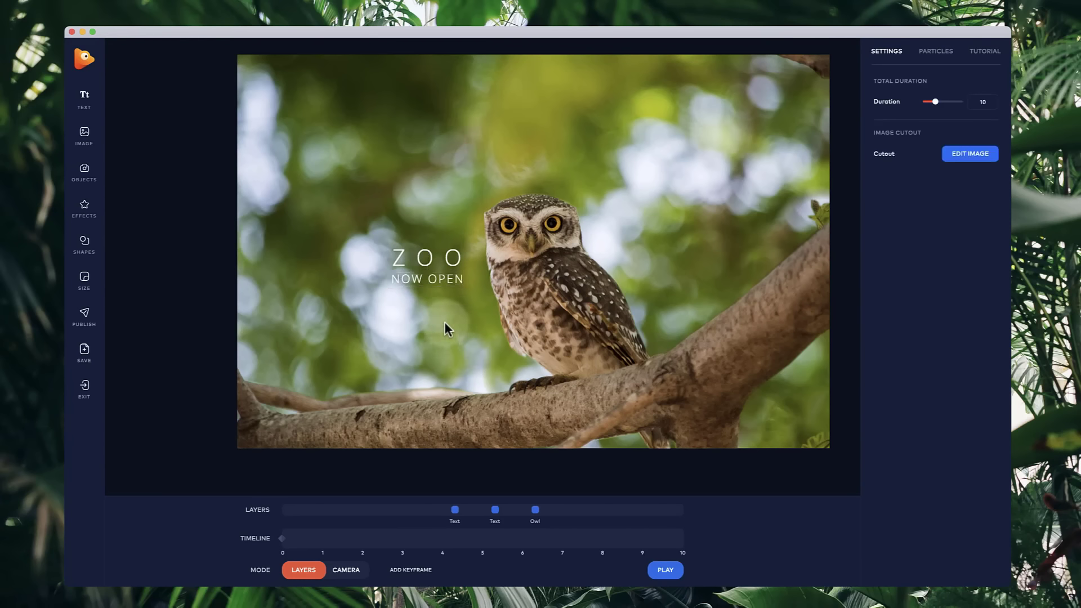
Add the blue butterfly effect, scale it down and place it on the branch below the text.
{"action": "left_click", "coordinate": [84, 217]}
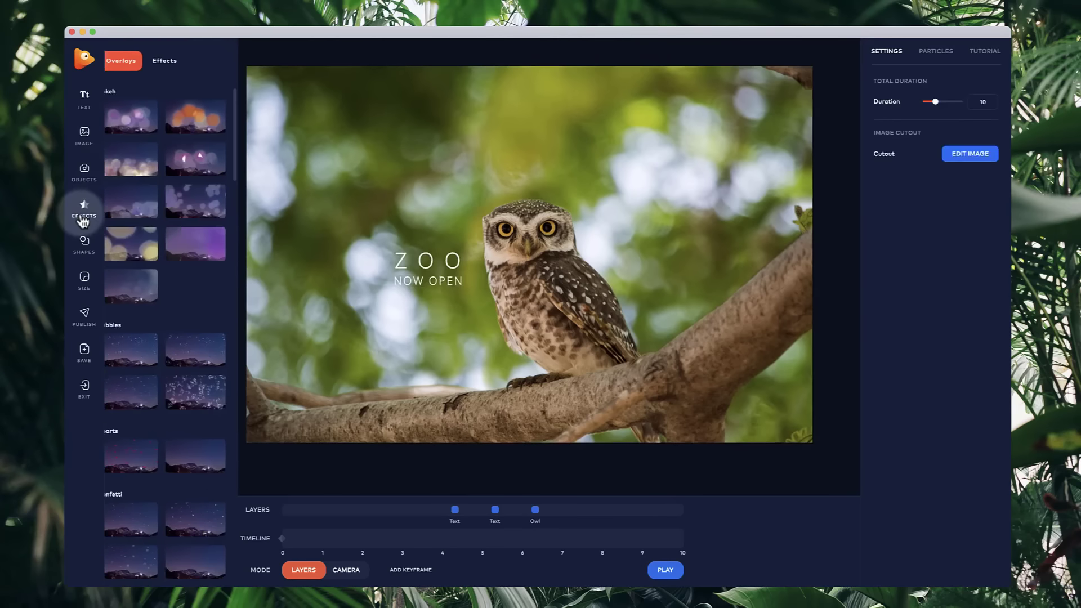
{"action": "left_click", "coordinate": [180, 60]}
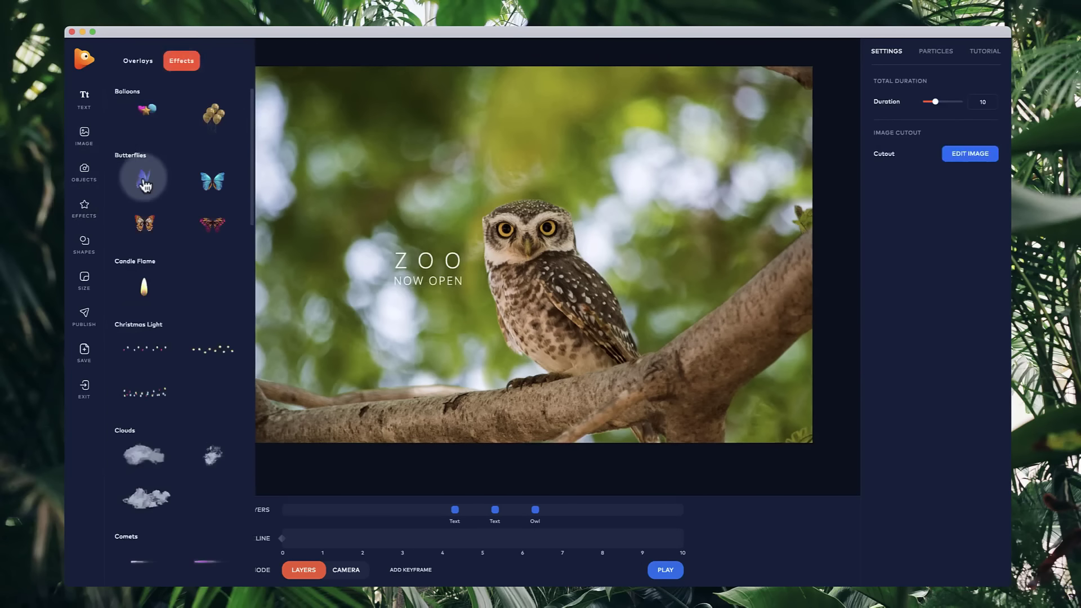
{"action": "left_click_drag", "start_coordinate": [145, 178], "coordinate": [498, 262]}
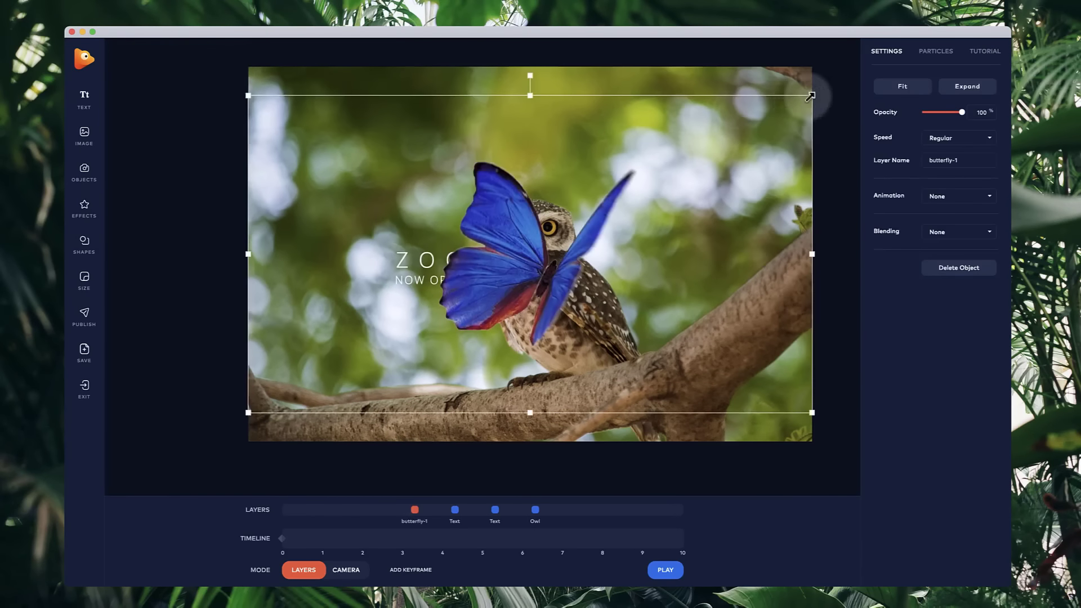
{"action": "left_click_drag", "start_coordinate": [814, 96], "coordinate": [365, 341]}
{"action": "left_click", "coordinate": [316, 376]}
{"action": "left_click_drag", "start_coordinate": [315, 378], "coordinate": [426, 399]}
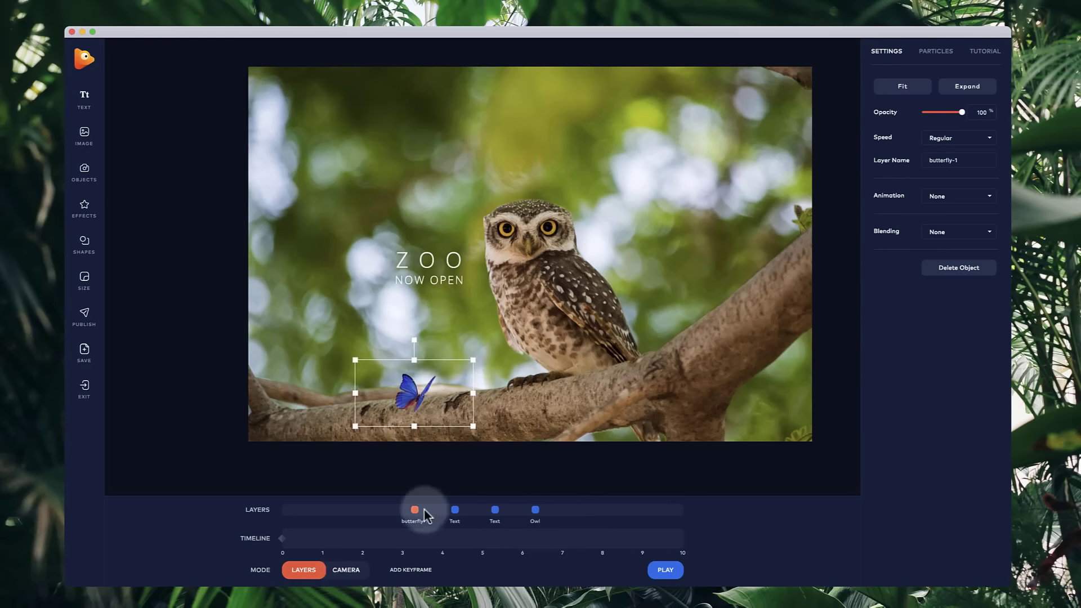
Switch to camera mode and shift the camera around to examine how the butterfly moves against the branch.
{"action": "left_click", "coordinate": [345, 570]}
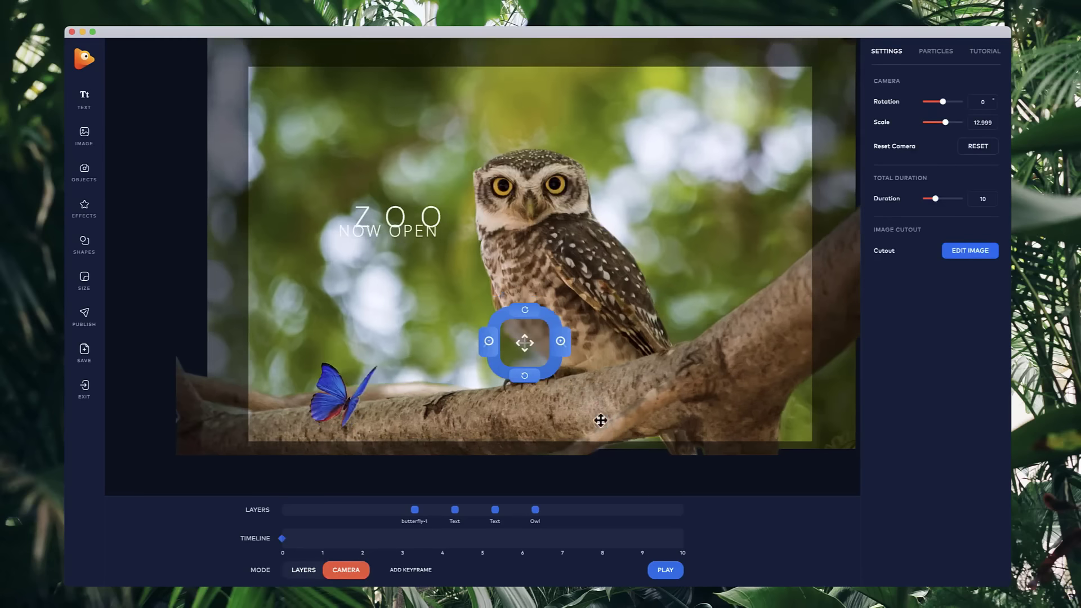
{"action": "left_click_drag", "start_coordinate": [601, 421], "coordinate": [367, 379]}
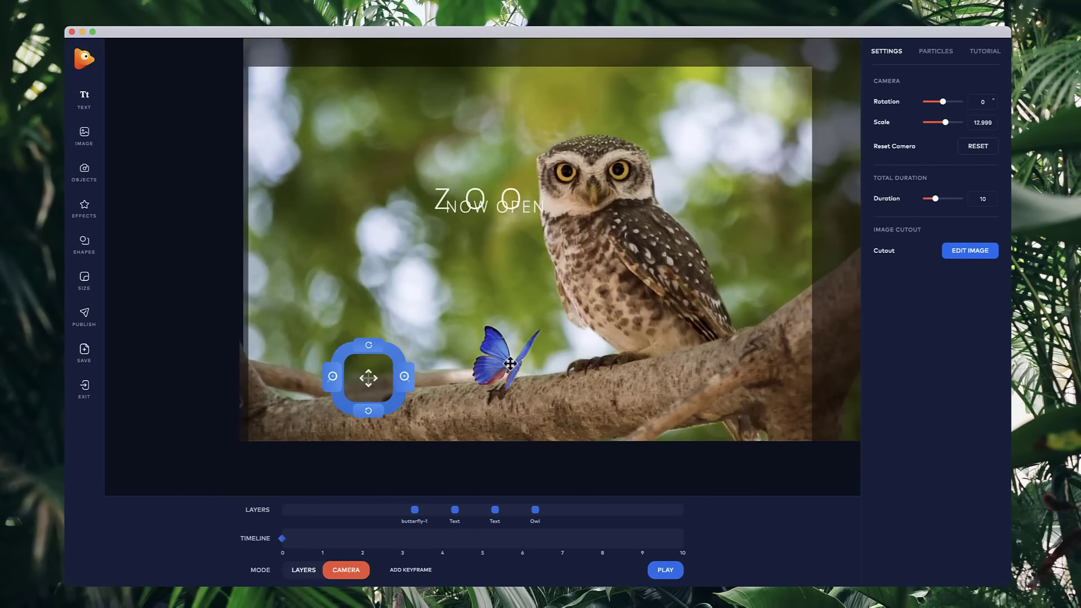
{"action": "left_click", "coordinate": [500, 384]}
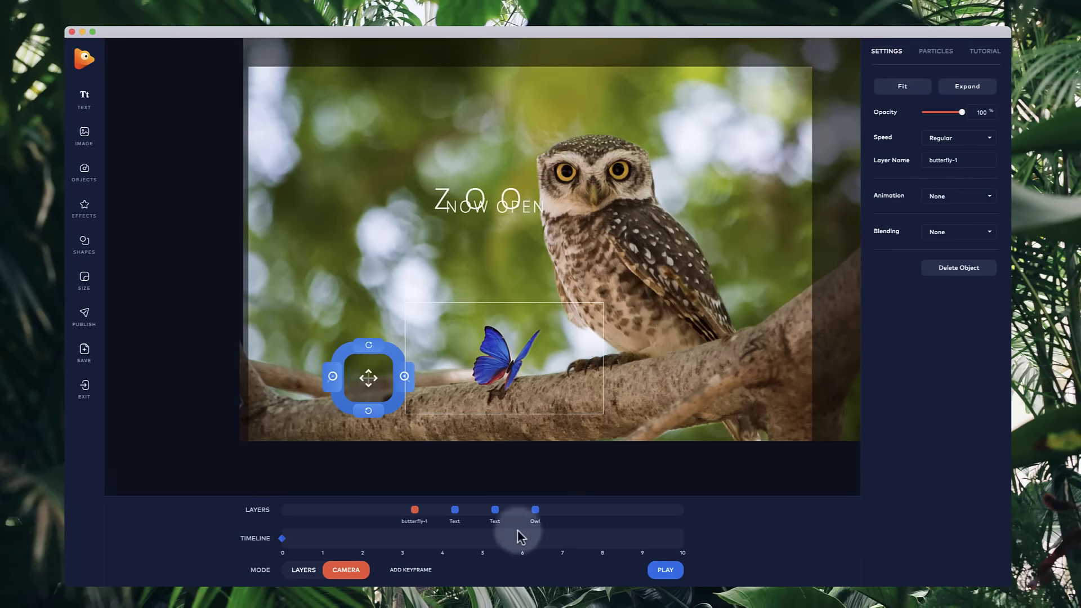
{"action": "left_click_drag", "start_coordinate": [366, 386], "coordinate": [482, 361]}
Move the butterfly-1 layer along the layers track to the Owl layer's position, just in front of the branch.
{"action": "left_click_drag", "start_coordinate": [413, 511], "coordinate": [525, 509]}
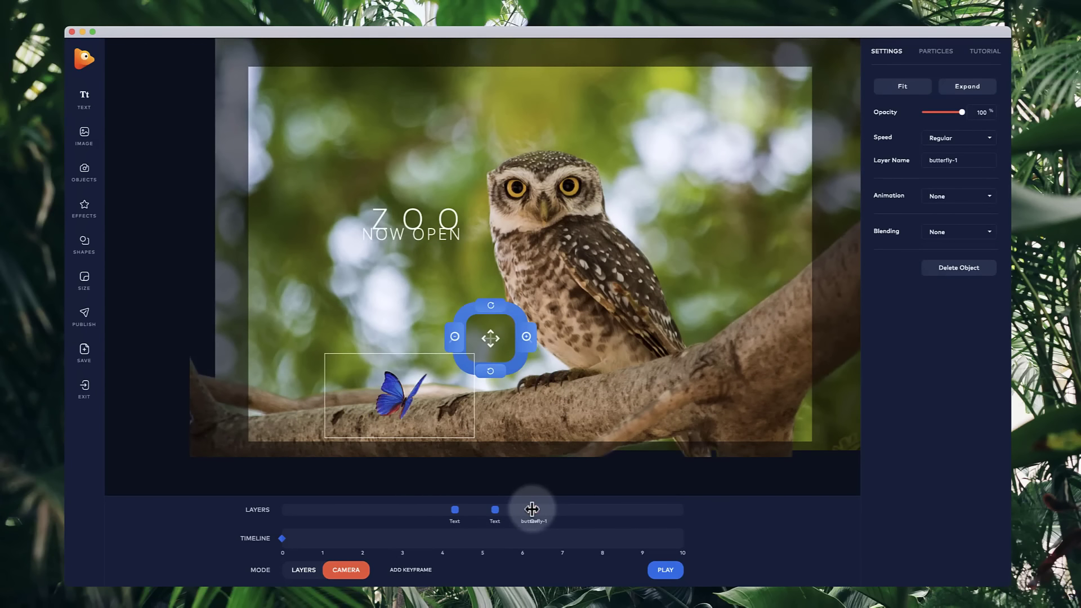
{"action": "left_click_drag", "start_coordinate": [495, 342], "coordinate": [496, 369]}
{"action": "left_click", "coordinate": [535, 510]}
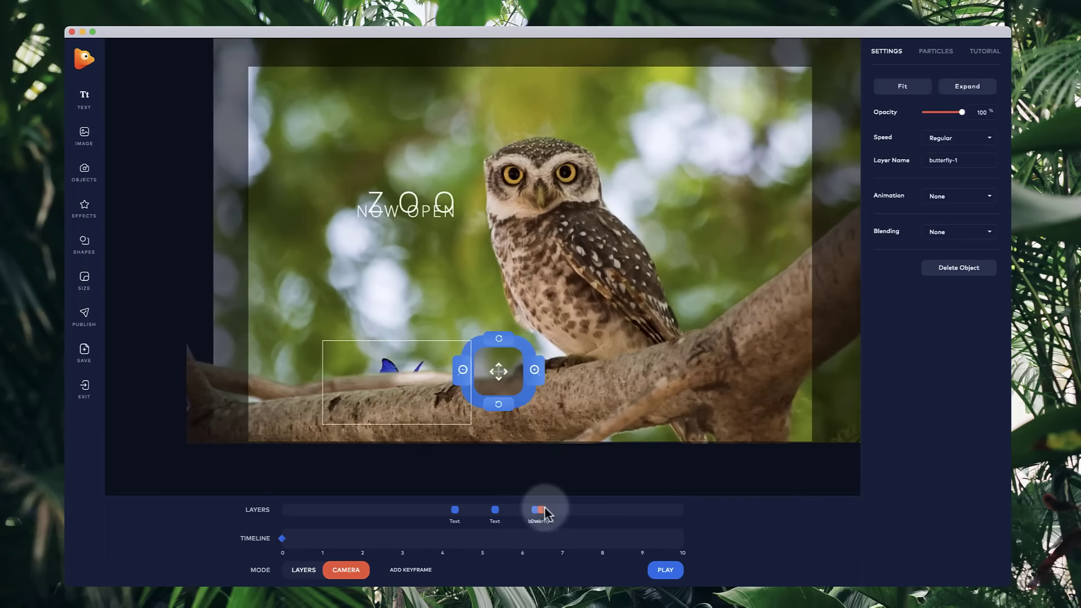
{"action": "mouse_move", "coordinate": [554, 507]}
{"action": "left_mouse_down"}
{"action": "mouse_move", "coordinate": [550, 526]}
{"action": "mouse_move", "coordinate": [534, 516]}
{"action": "left_mouse_up"}
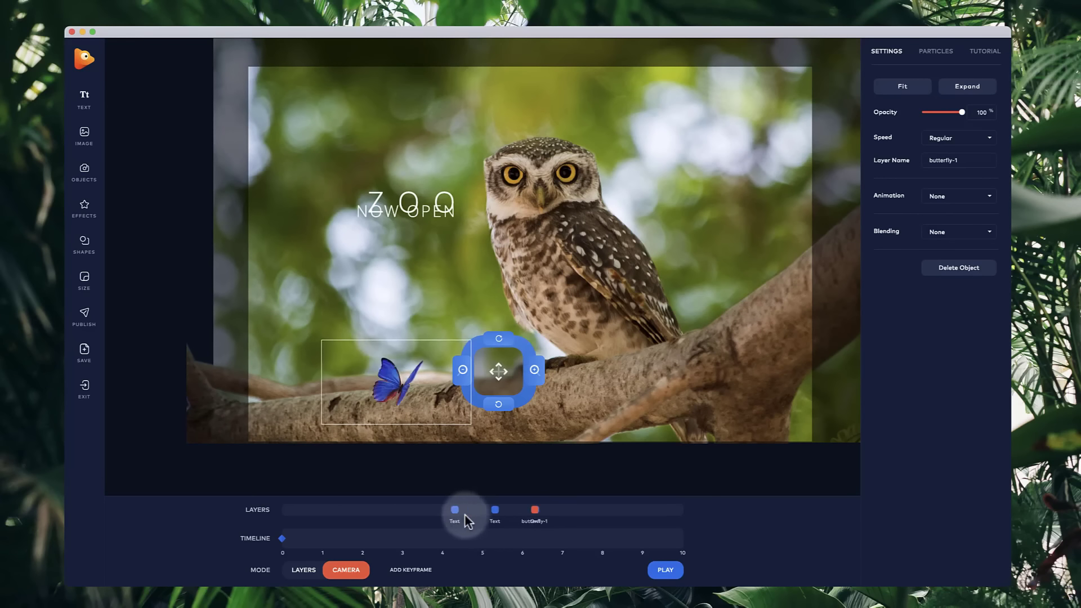
Move the NOW OPEN layer to the ZOO layer's position on the layers track and check the alignment by shifting the camera.
{"action": "left_click_drag", "start_coordinate": [455, 509], "coordinate": [493, 512]}
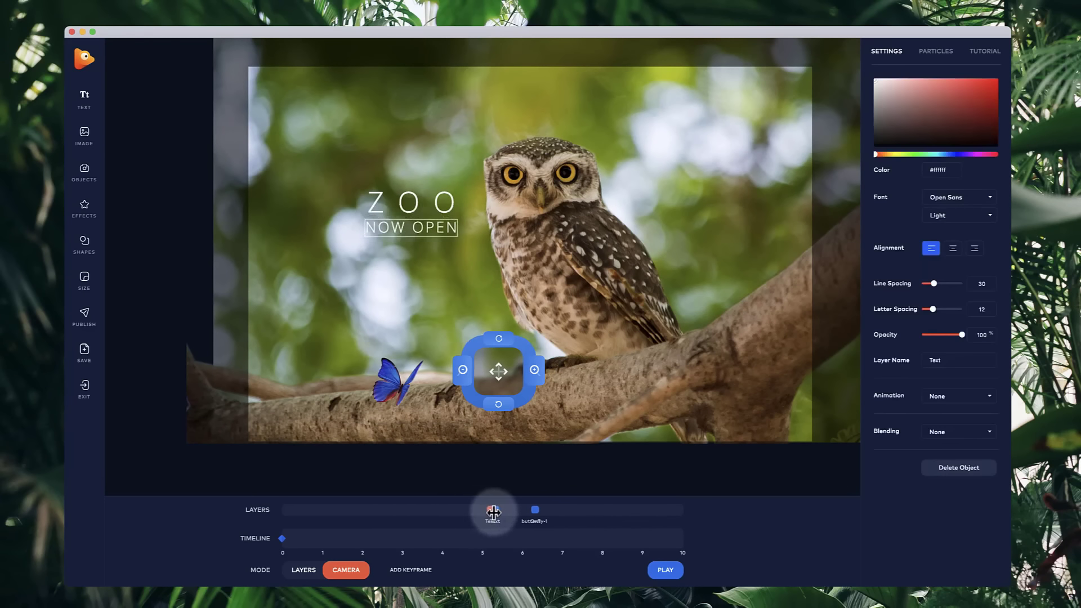
{"action": "left_click_drag", "start_coordinate": [514, 361], "coordinate": [577, 324]}
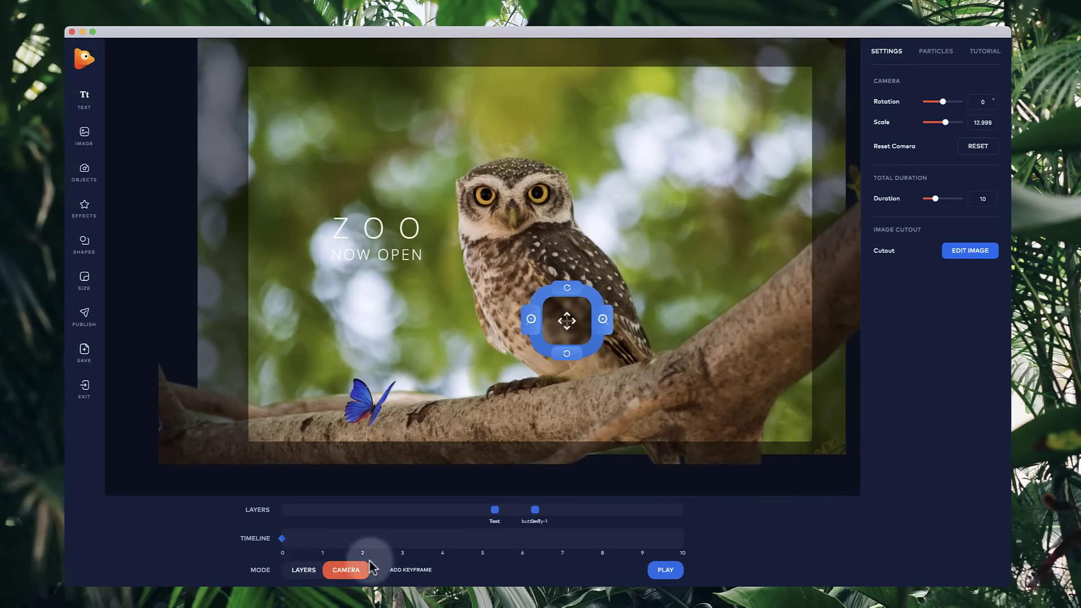
Reset the camera and scale it up slightly.
{"action": "left_click", "coordinate": [978, 146]}
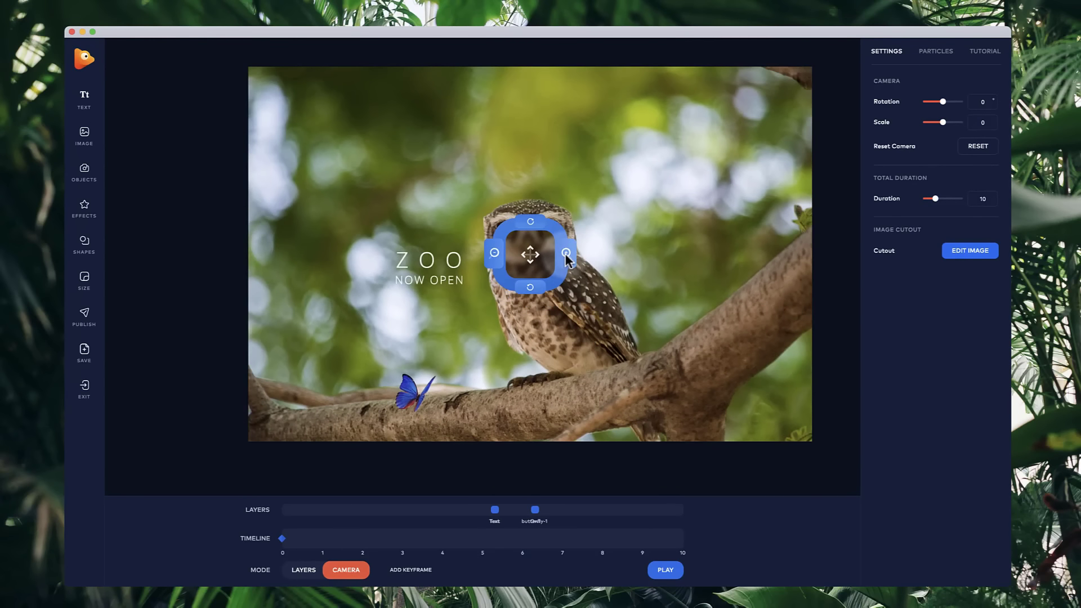
{"action": "left_click", "coordinate": [565, 254]}
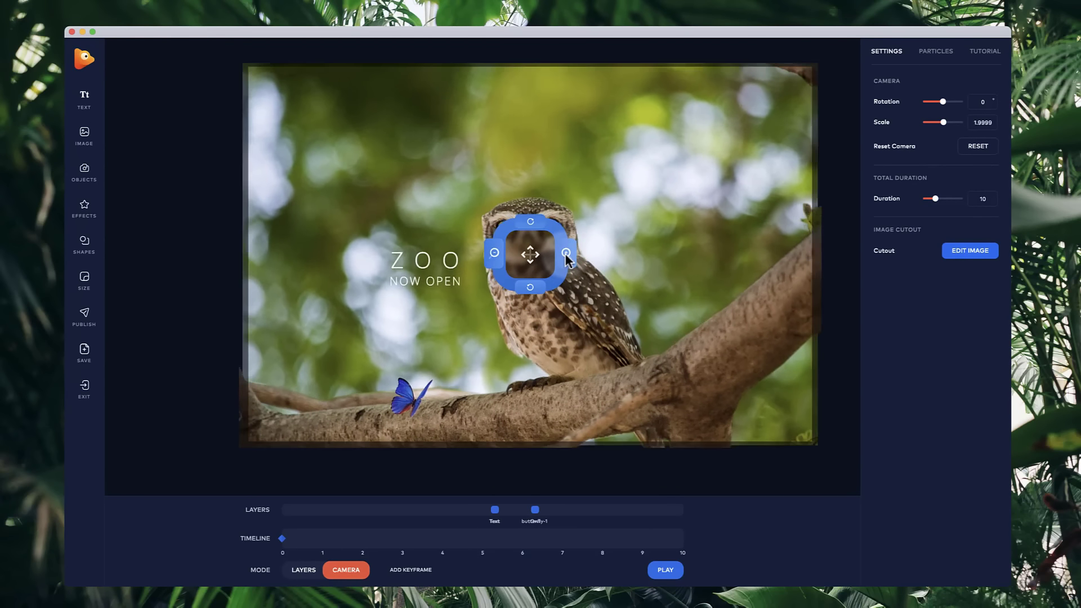
Turn on particles with the green leaf image and set their size to 41 and blur to 37.
{"action": "left_click", "coordinate": [935, 51]}
{"action": "left_click", "coordinate": [944, 86]}
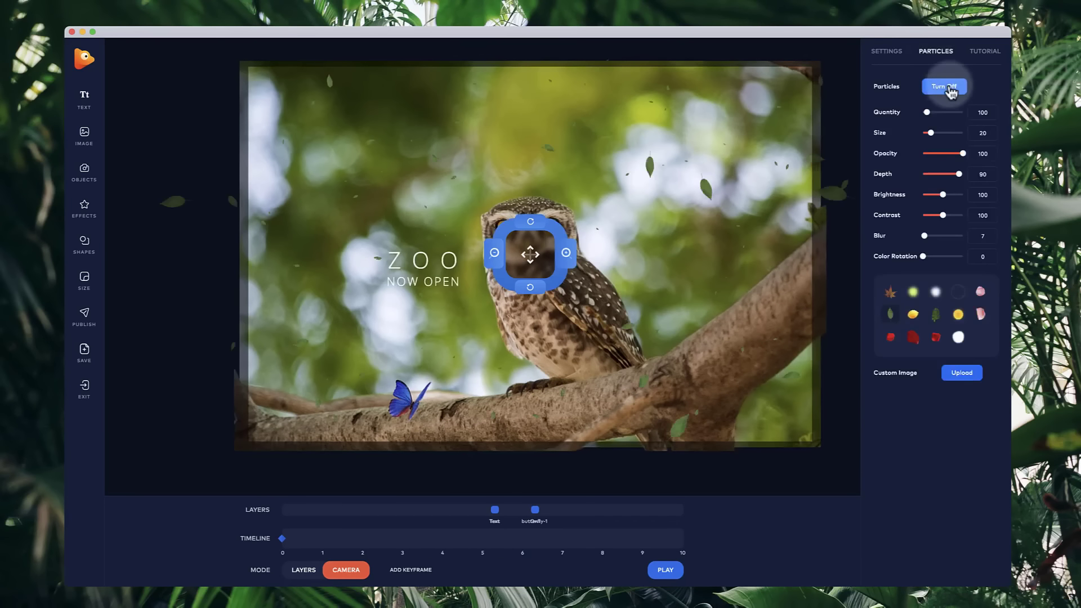
{"action": "left_click", "coordinate": [890, 314]}
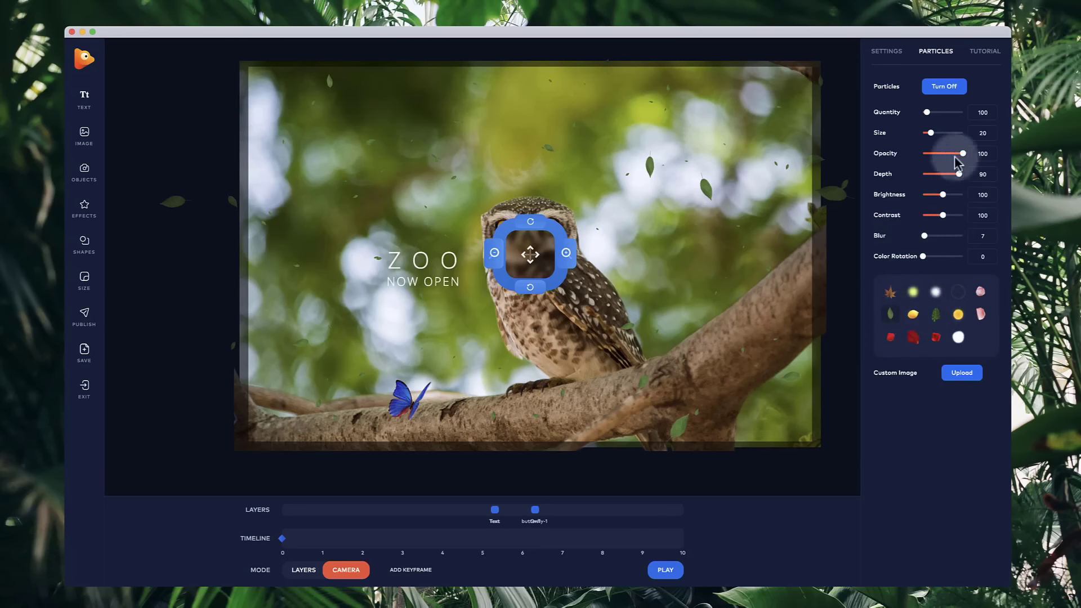
{"action": "left_click_drag", "start_coordinate": [931, 133], "coordinate": [940, 132]}
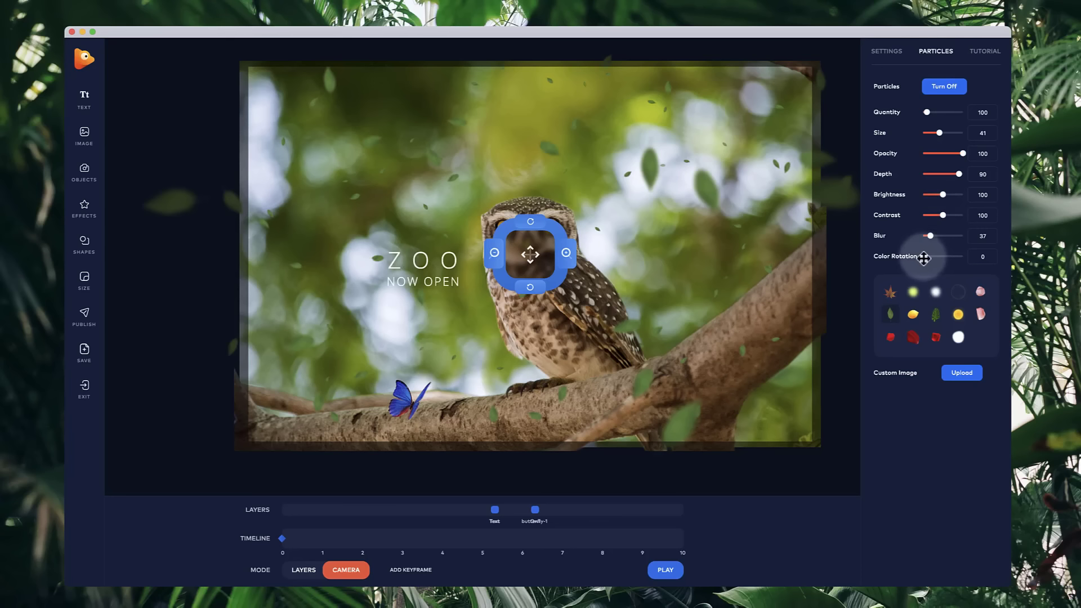
Scale up the camera on the 0-second keyframe, rotate it slightly and shift it to reframe the owl and text.
{"action": "left_click_drag", "start_coordinate": [945, 257], "coordinate": [834, 266]}
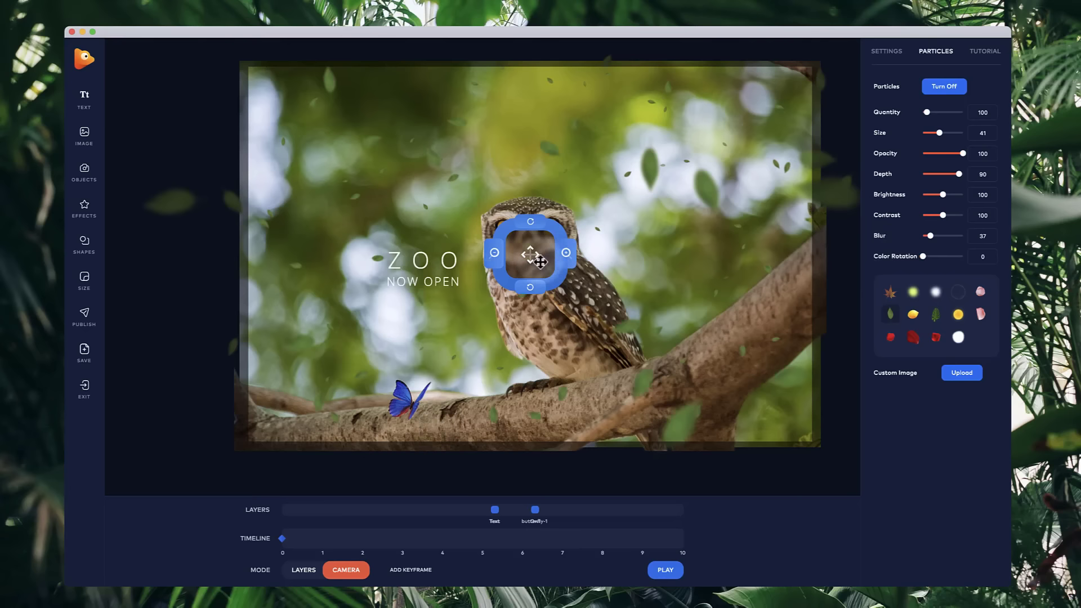
{"action": "left_click", "coordinate": [568, 254]}
{"action": "left_click", "coordinate": [574, 263]}
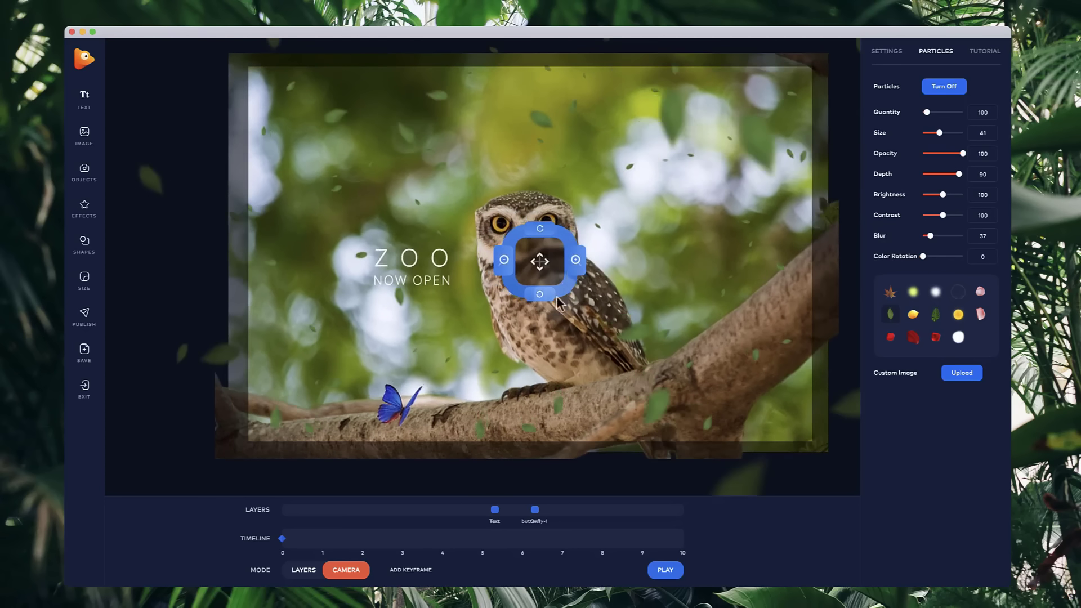
{"action": "left_click", "coordinate": [542, 294]}
{"action": "left_click", "coordinate": [541, 231]}
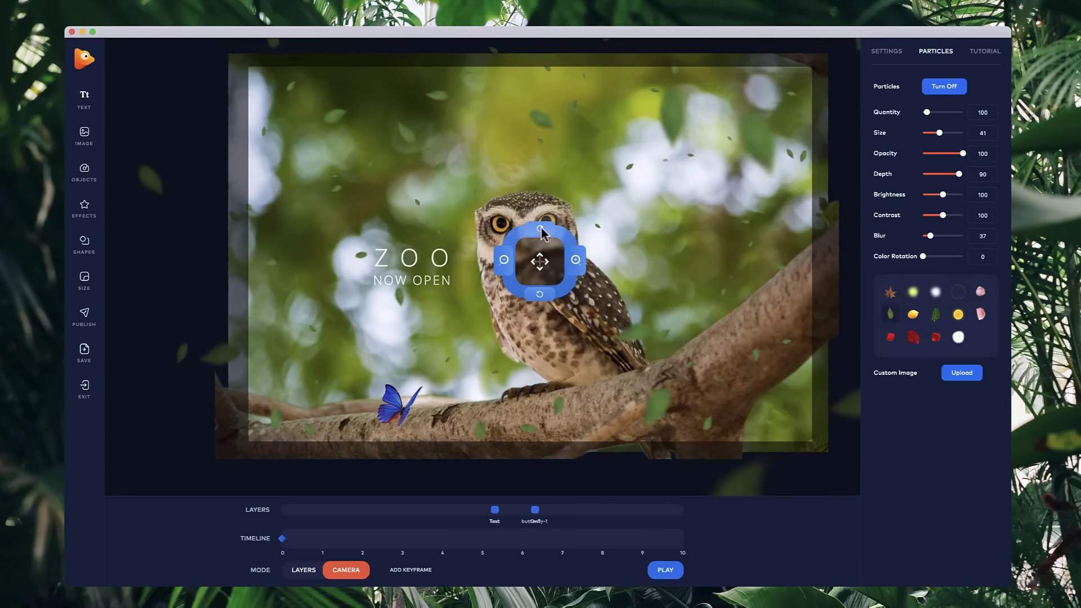
{"action": "left_click", "coordinate": [541, 230]}
{"action": "left_click", "coordinate": [541, 231]}
{"action": "left_click", "coordinate": [541, 230]}
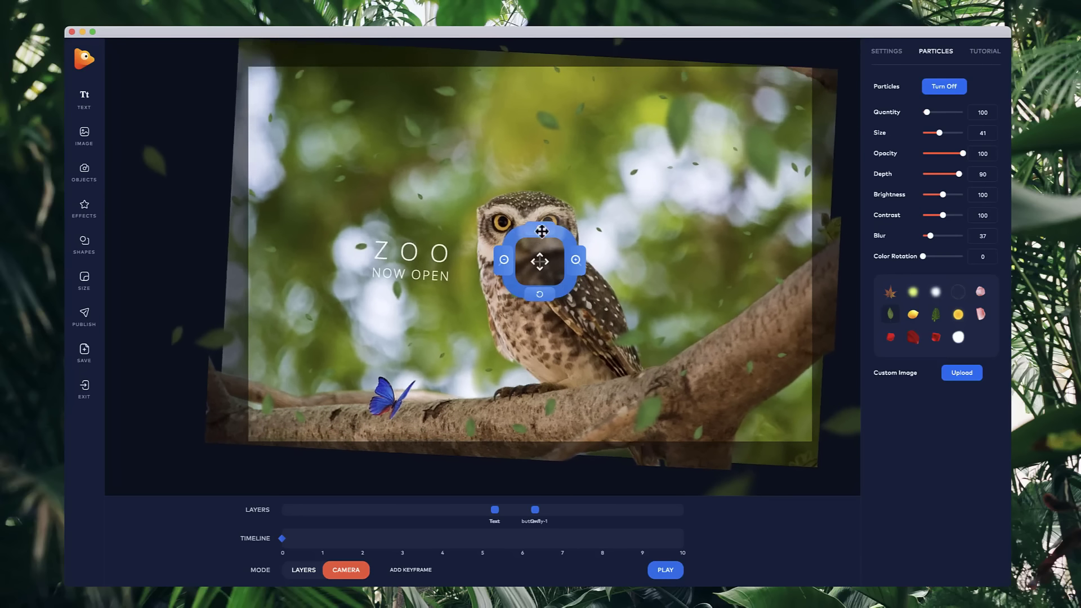
{"action": "left_click_drag", "start_coordinate": [545, 268], "coordinate": [556, 280]}
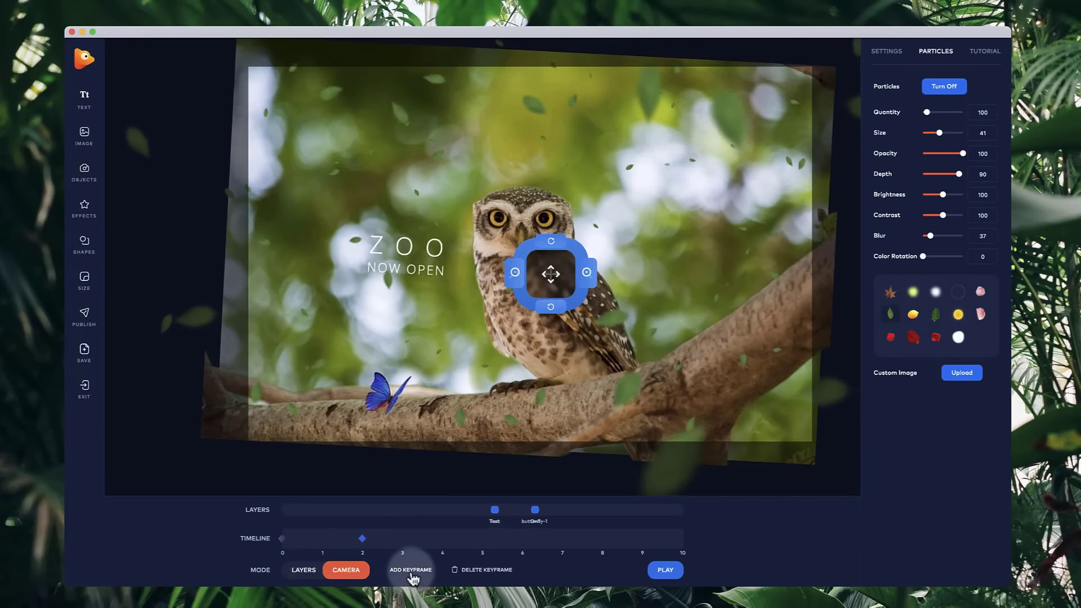
Move the new camera keyframe along the timeline to 5 seconds.
{"action": "left_click", "coordinate": [484, 542]}
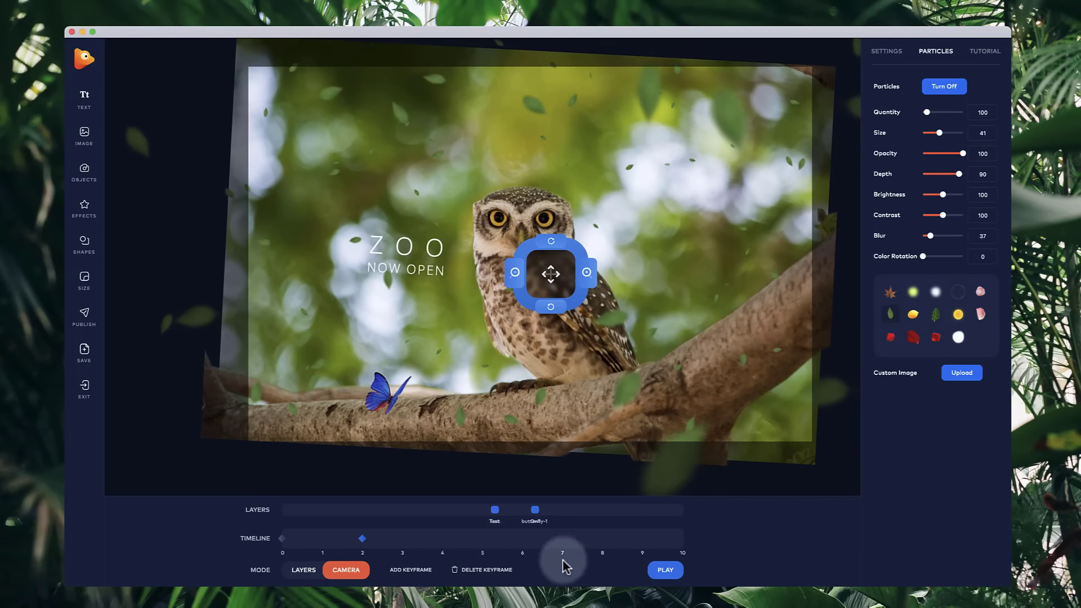
{"action": "left_click", "coordinate": [481, 571]}
{"action": "left_click", "coordinate": [374, 539]}
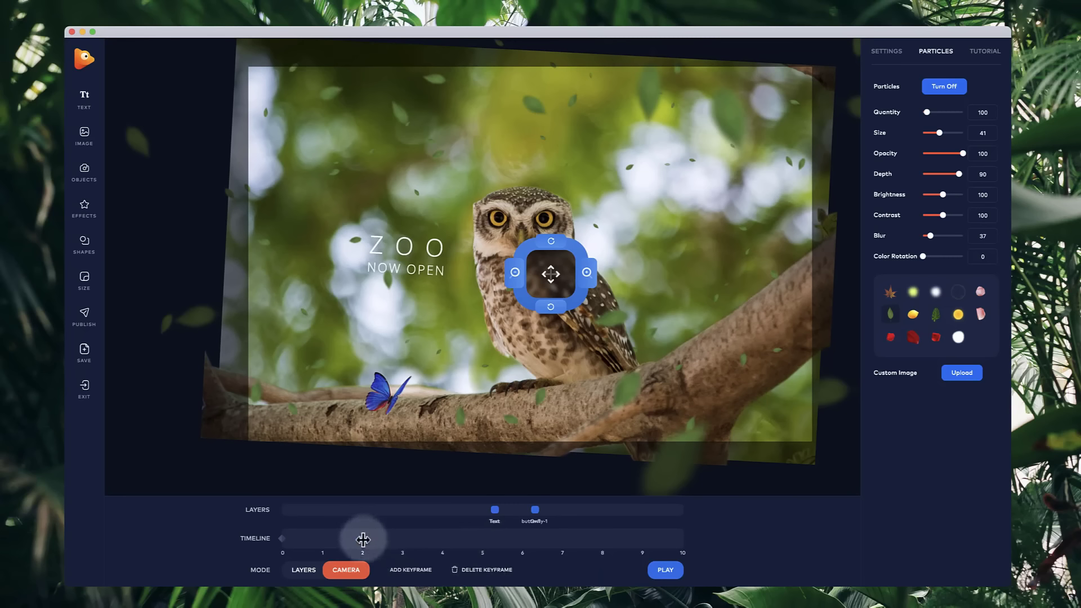
{"action": "left_click_drag", "start_coordinate": [365, 540], "coordinate": [483, 540]}
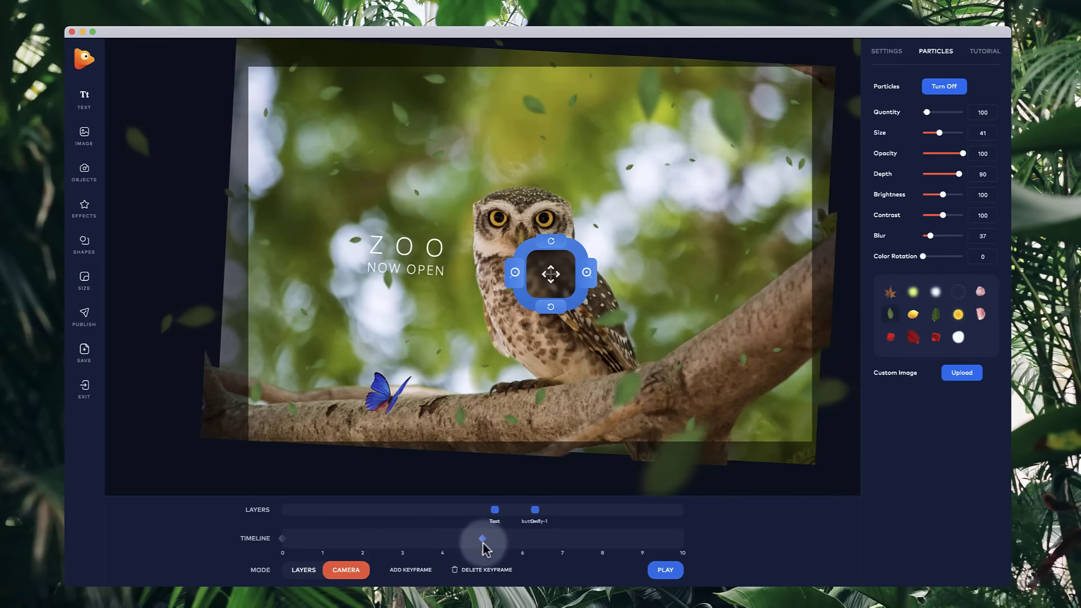
Zoom the camera in on the owl at the 5-second keyframe, rotate it the opposite way and shift it so owl and text are in frame.
{"action": "left_click", "coordinate": [589, 274]}
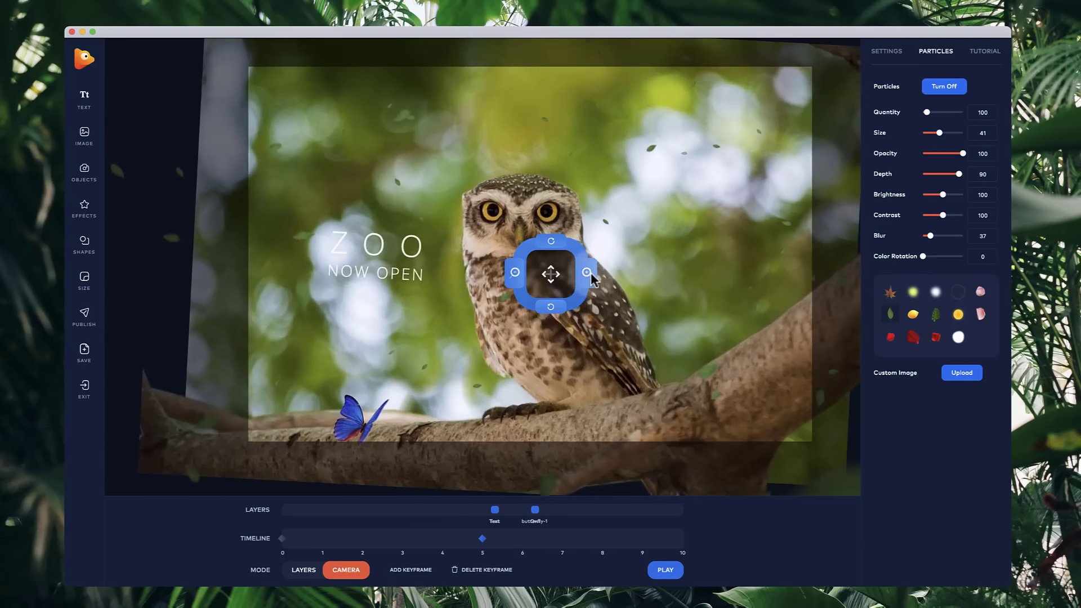
{"action": "left_click", "coordinate": [589, 273]}
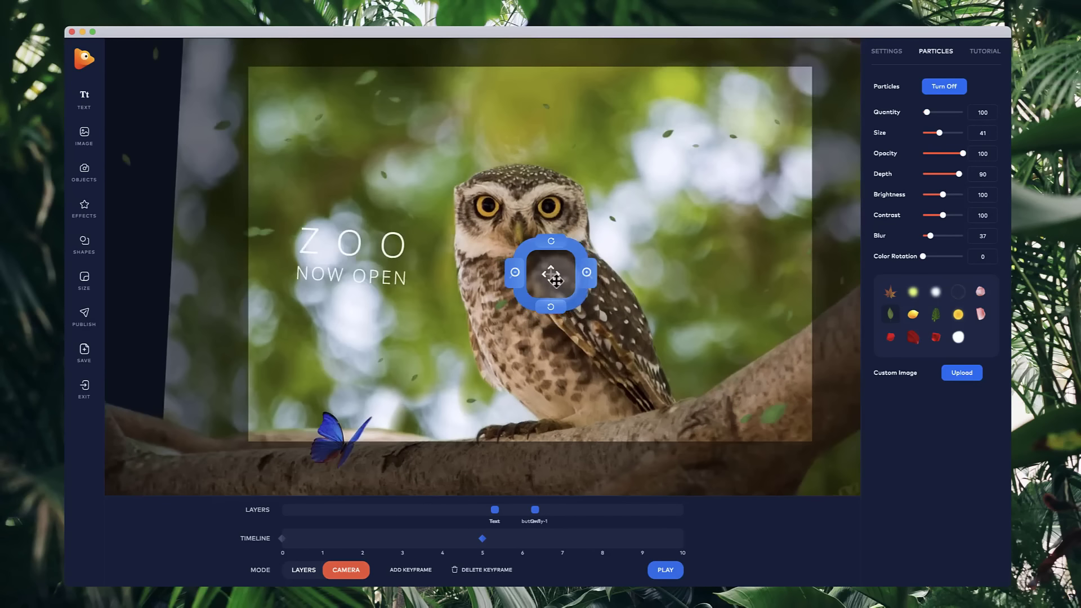
{"action": "left_click_drag", "start_coordinate": [556, 278], "coordinate": [513, 298]}
{"action": "left_click", "coordinate": [511, 304]}
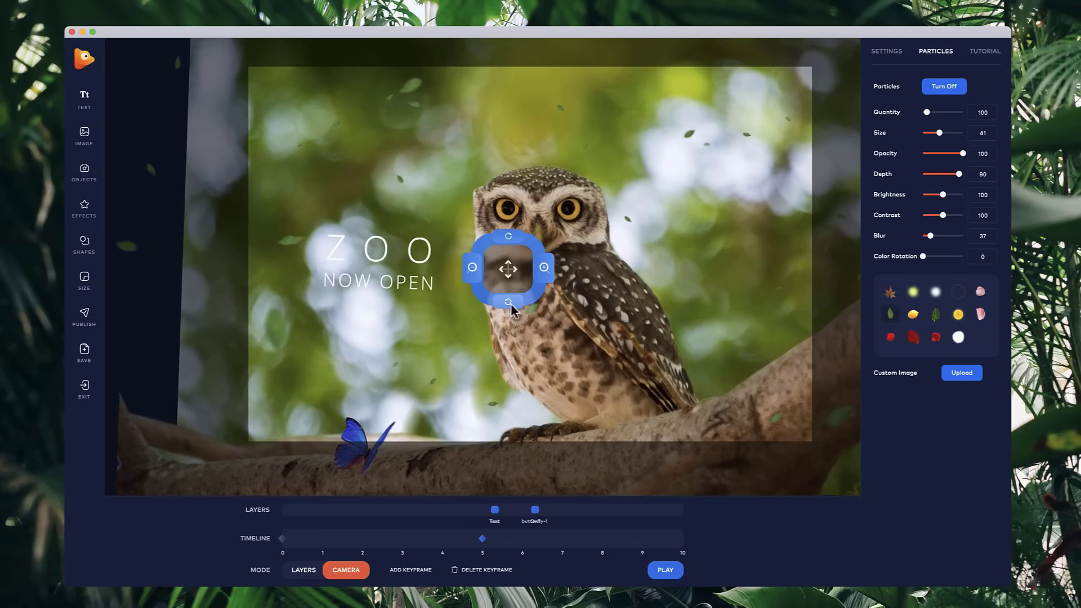
{"action": "left_click", "coordinate": [547, 276]}
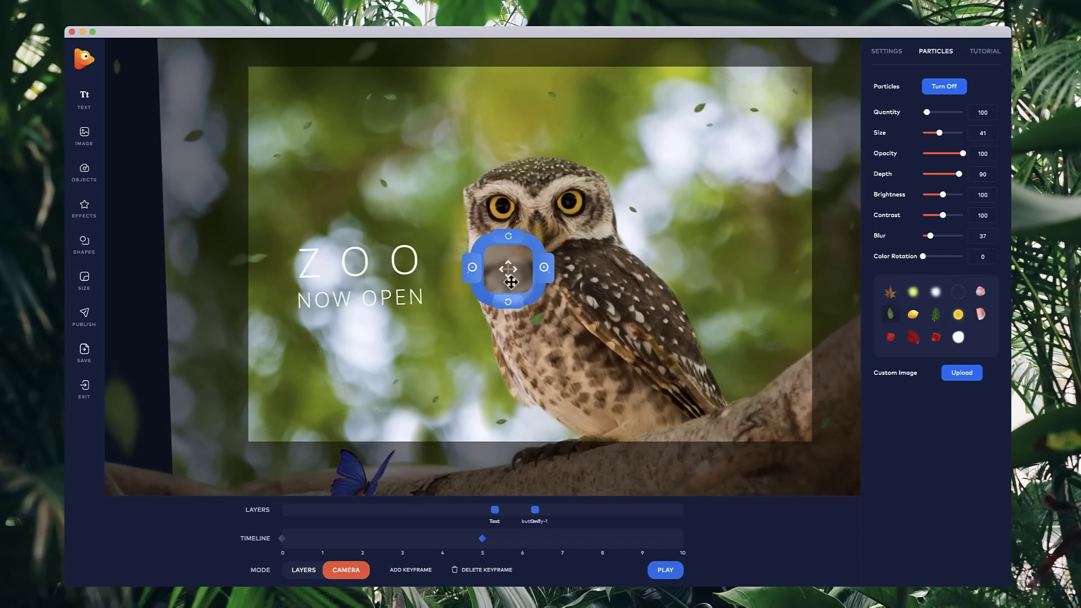
{"action": "left_click_drag", "start_coordinate": [511, 282], "coordinate": [475, 285]}
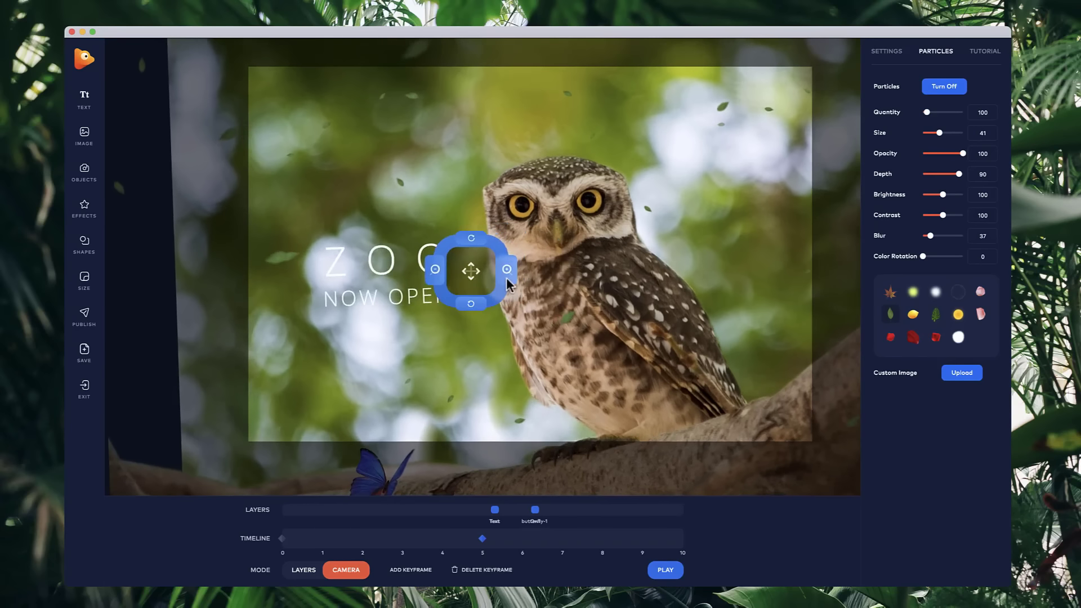
{"action": "left_click", "coordinate": [505, 276]}
{"action": "left_click", "coordinate": [506, 276]}
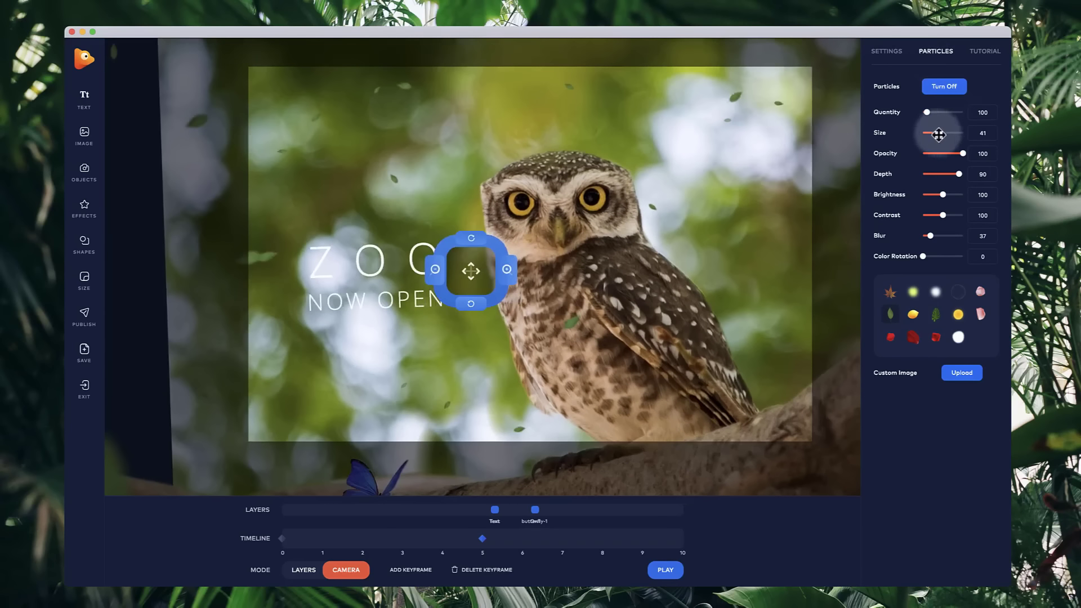
Set the leaf particle size to 100 and add a camera keyframe at about 7.5 seconds.
{"action": "left_click_drag", "start_coordinate": [947, 135], "coordinate": [965, 136]}
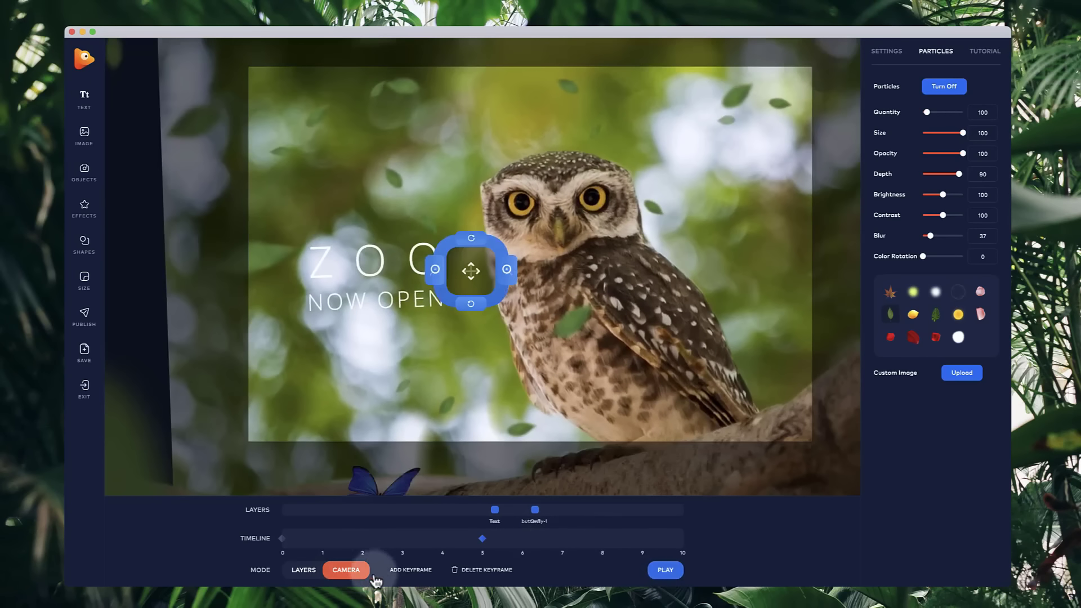
{"action": "left_click", "coordinate": [417, 568]}
{"action": "left_click", "coordinate": [557, 544]}
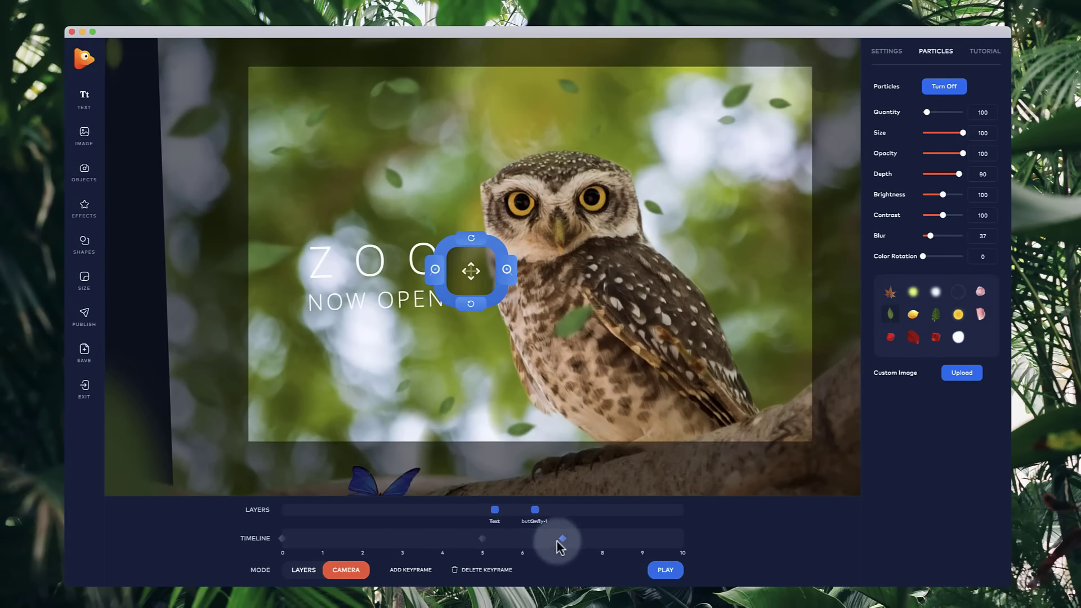
{"action": "left_click_drag", "start_coordinate": [559, 540], "coordinate": [581, 539]}
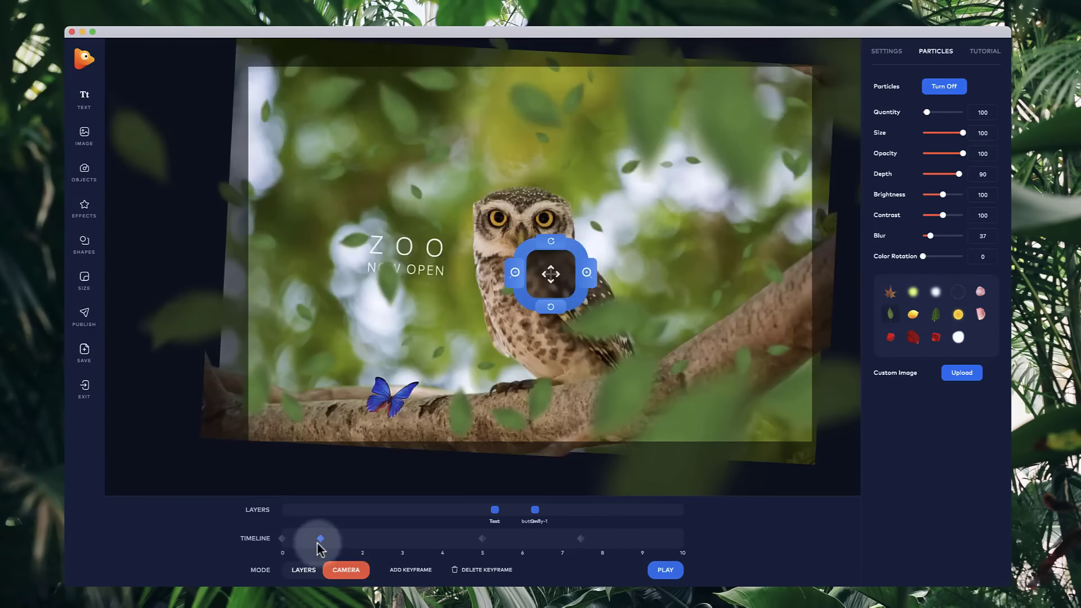
Move the copy of the opening camera keyframe to 10 seconds, the end of the timeline.
{"action": "left_click", "coordinate": [282, 539]}
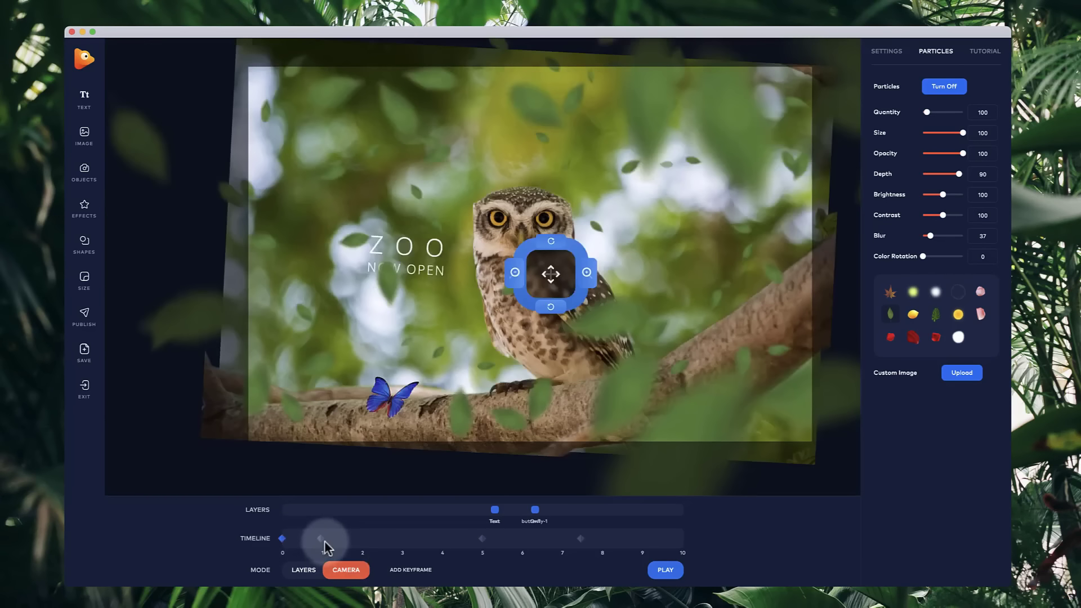
{"action": "left_click_drag", "start_coordinate": [320, 541], "coordinate": [555, 540]}
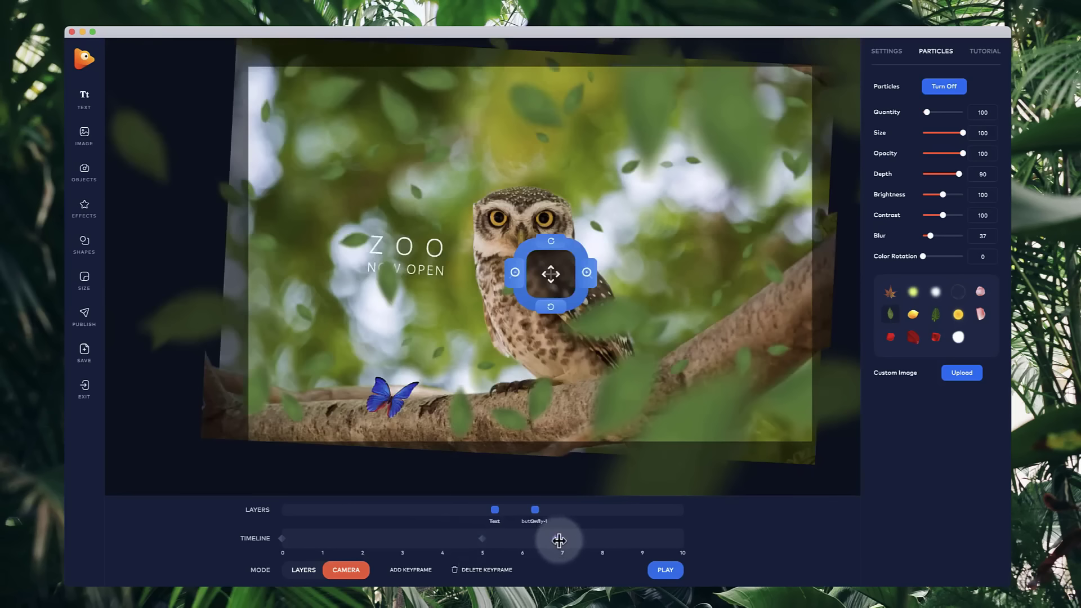
{"action": "left_click_drag", "start_coordinate": [559, 540], "coordinate": [684, 538]}
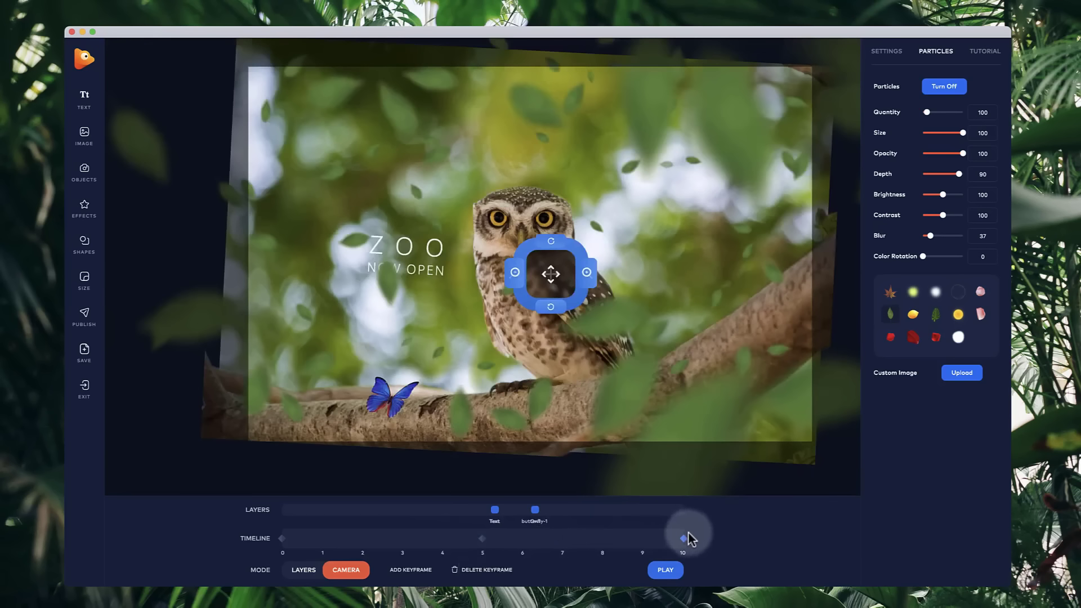
Play back the camera animation, stop it and open the publishing options.
{"action": "left_click", "coordinate": [667, 570]}
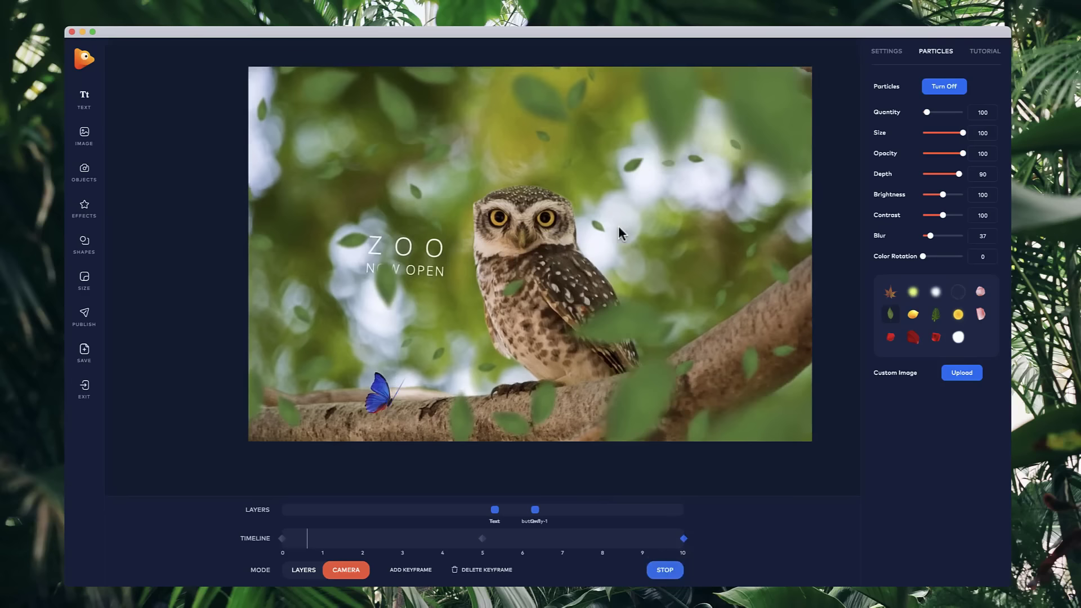
{"action": "left_click", "coordinate": [665, 570]}
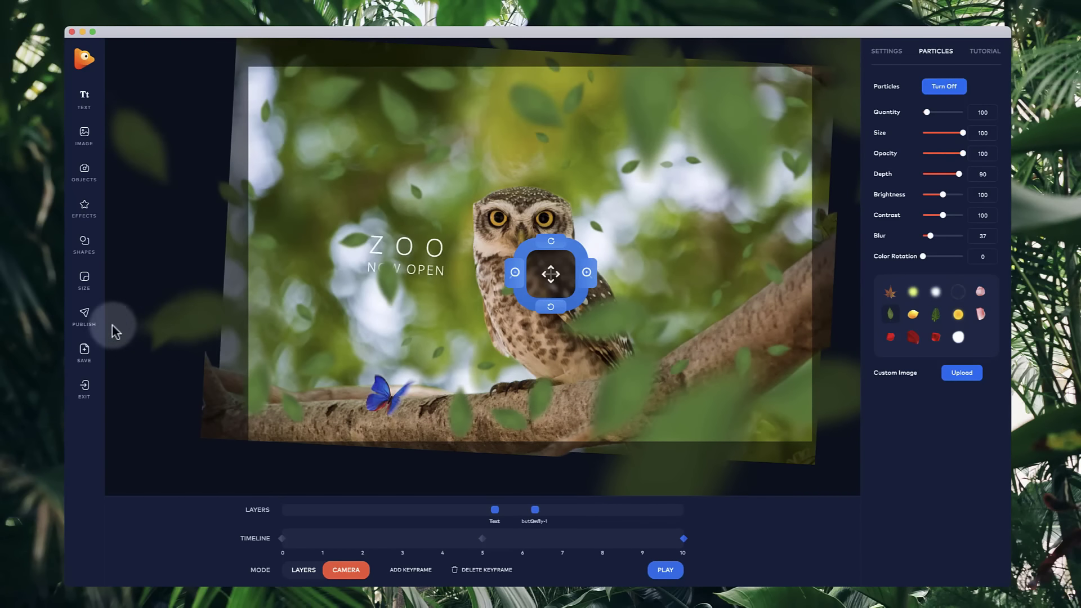
{"action": "left_click", "coordinate": [85, 315]}
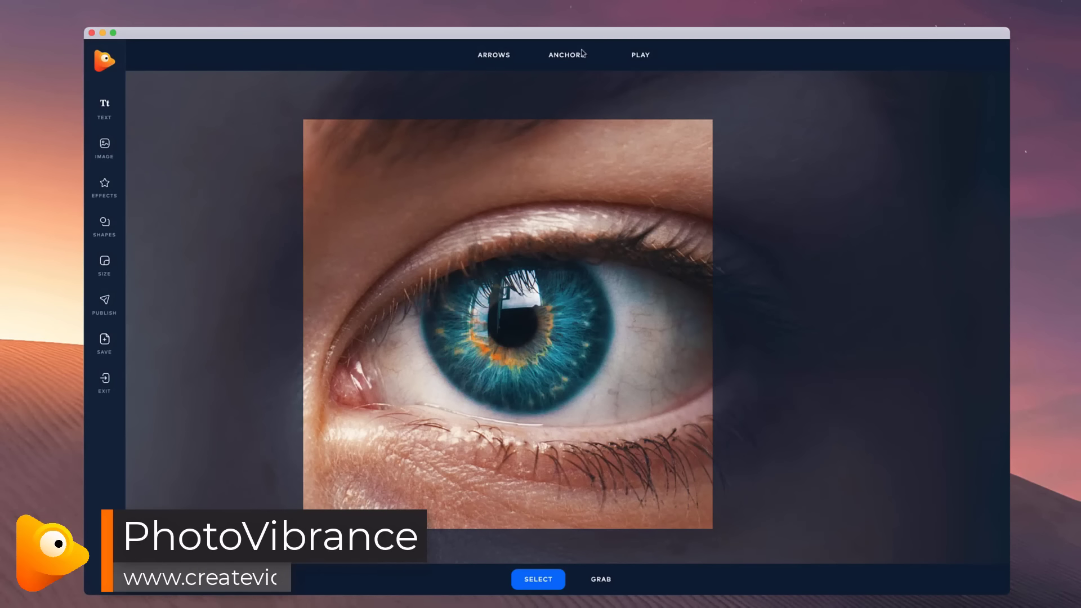
Outline the iris and the pupil of the eye photo with paths of anchors.
{"action": "left_click", "coordinate": [558, 59]}
{"action": "left_click", "coordinate": [560, 61]}
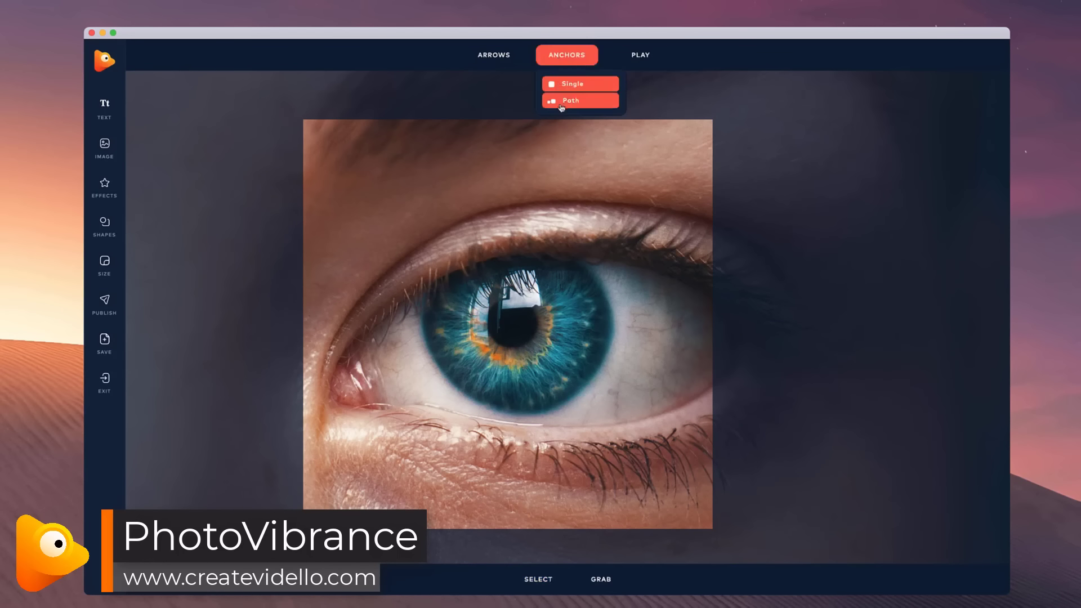
{"action": "left_click", "coordinate": [562, 103]}
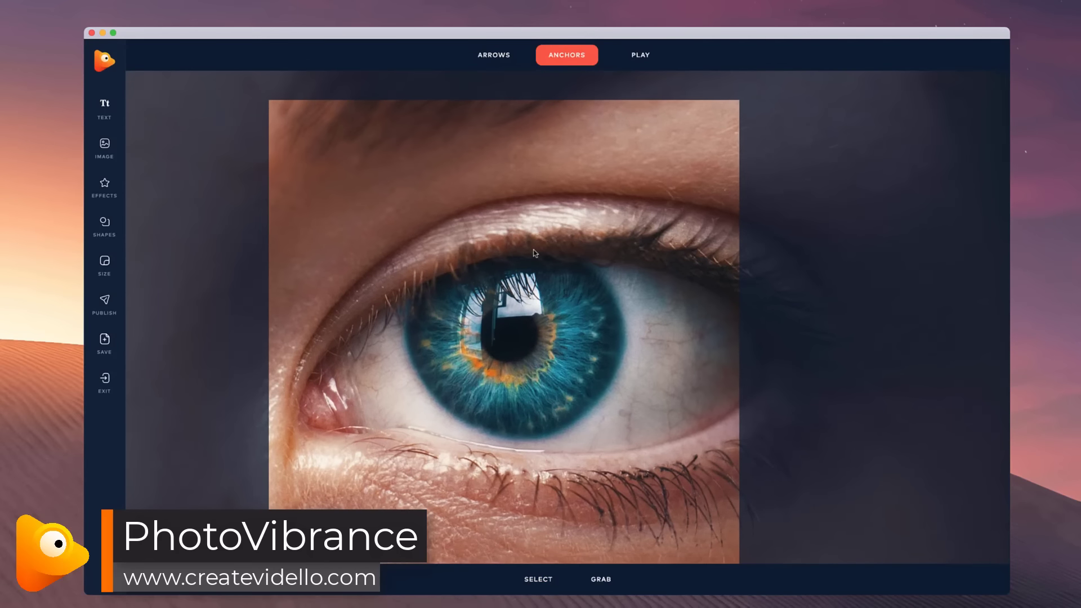
{"action": "left_click", "coordinate": [412, 283]}
{"action": "left_click", "coordinate": [430, 274]}
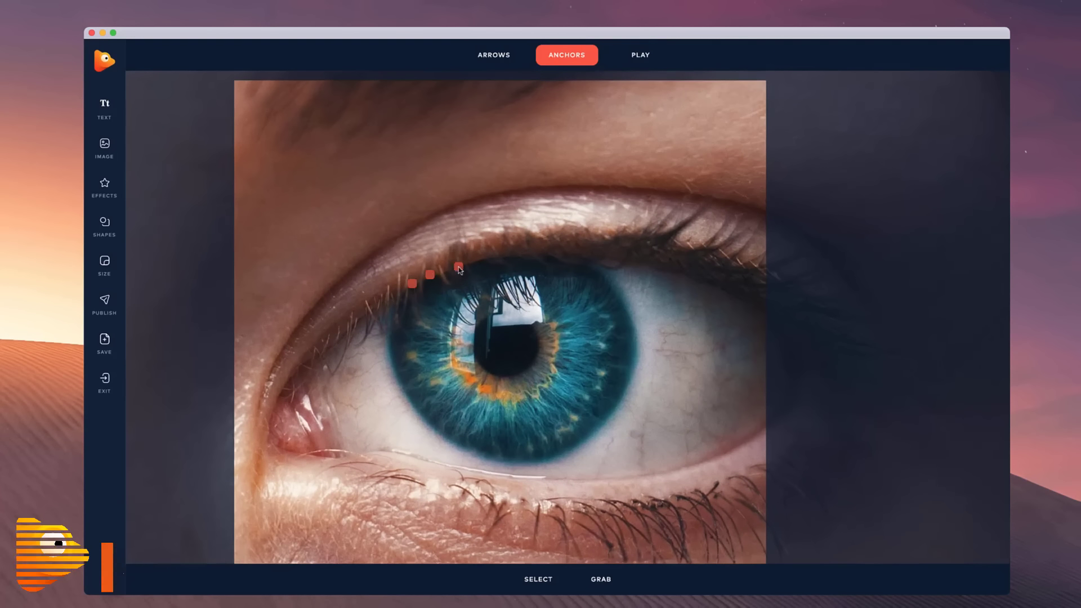
{"action": "left_click", "coordinate": [459, 266]}
{"action": "left_click", "coordinate": [488, 259]}
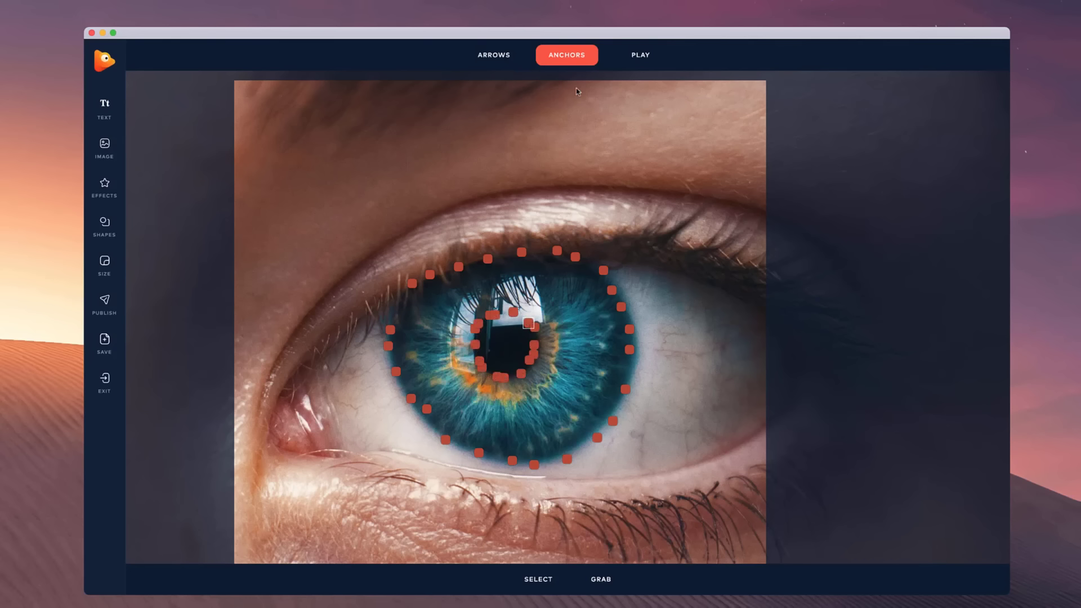
Draw single motion arrows radiating from around the pupil outward across the iris.
{"action": "left_click", "coordinate": [508, 90]}
{"action": "scroll", "coordinate": [559, 265], "scroll_direction": "up", "scroll_amount": 4}
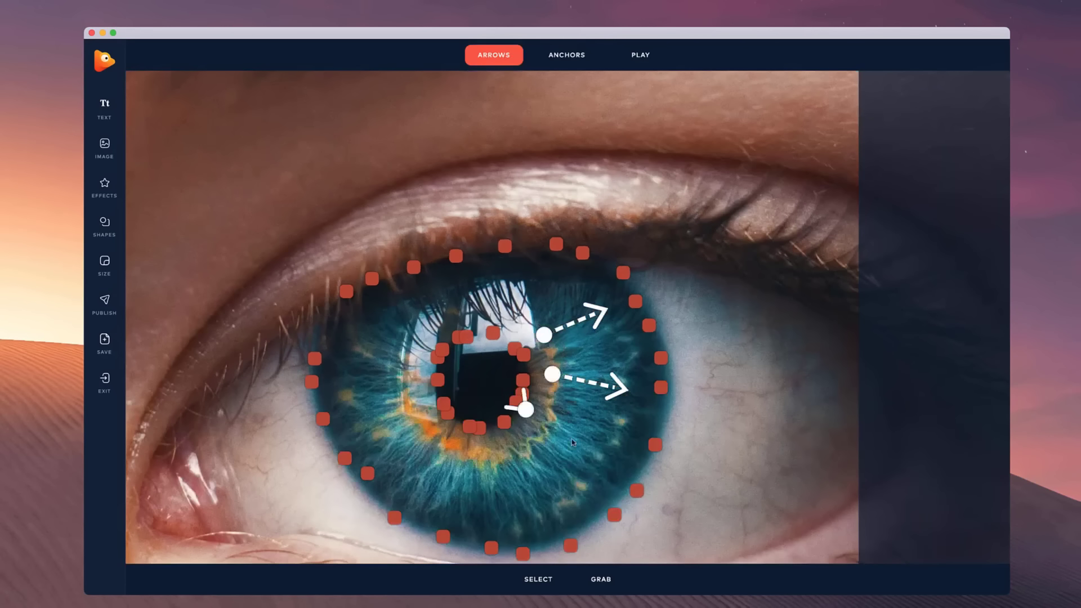
{"action": "left_click_drag", "start_coordinate": [608, 462], "coordinate": [583, 450]}
{"action": "left_click_drag", "start_coordinate": [531, 415], "coordinate": [549, 424]}
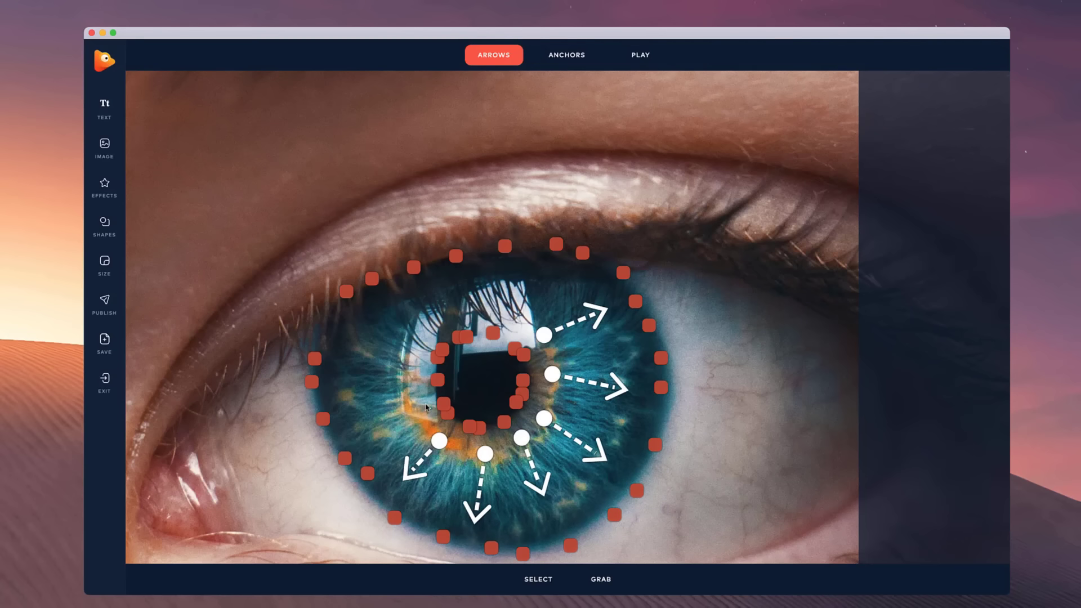
{"action": "left_click_drag", "start_coordinate": [414, 406], "coordinate": [401, 405]}
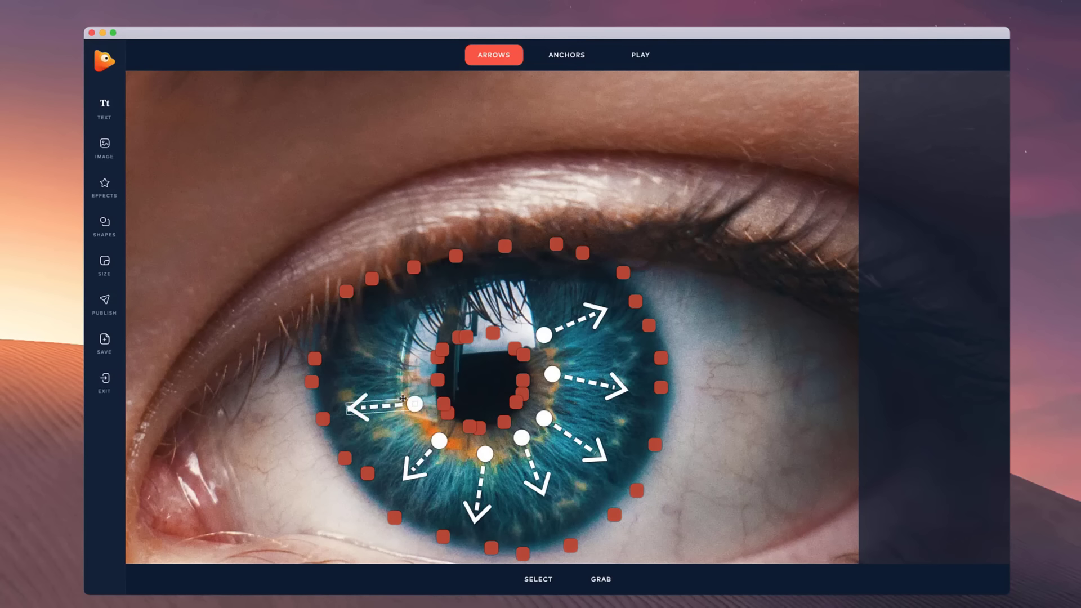
{"action": "left_click_drag", "start_coordinate": [422, 364], "coordinate": [371, 348]}
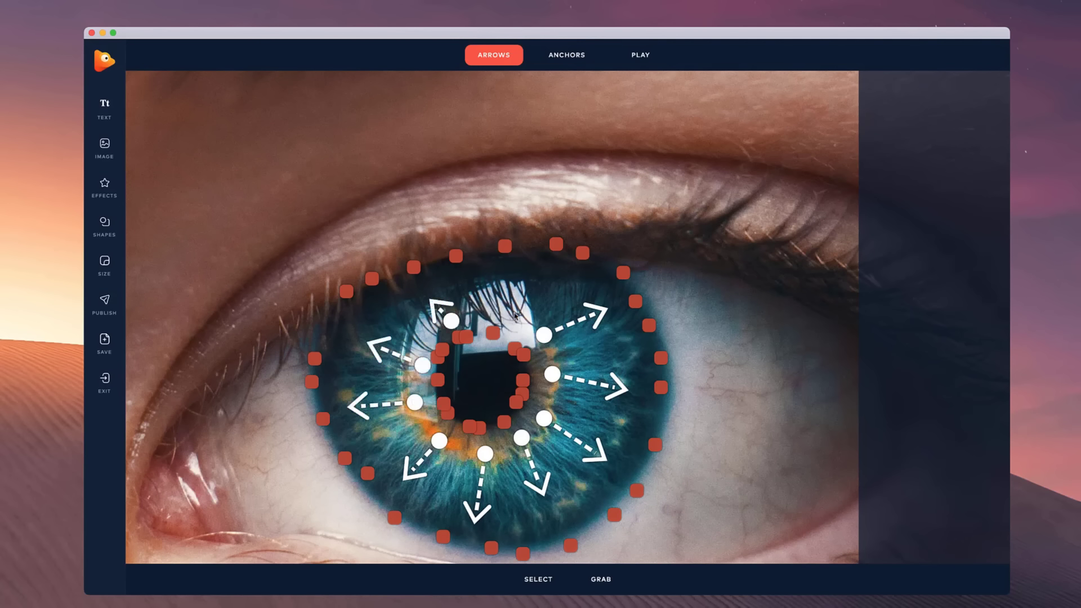
{"action": "left_click_drag", "start_coordinate": [544, 286], "coordinate": [550, 277]}
Play the iris motion, view the whole eye and stop the playback.
{"action": "left_click", "coordinate": [640, 55]}
{"action": "scroll", "coordinate": [608, 185], "scroll_direction": "down", "scroll_amount": 1}
{"action": "scroll", "coordinate": [512, 357], "scroll_direction": "down", "scroll_amount": 1}
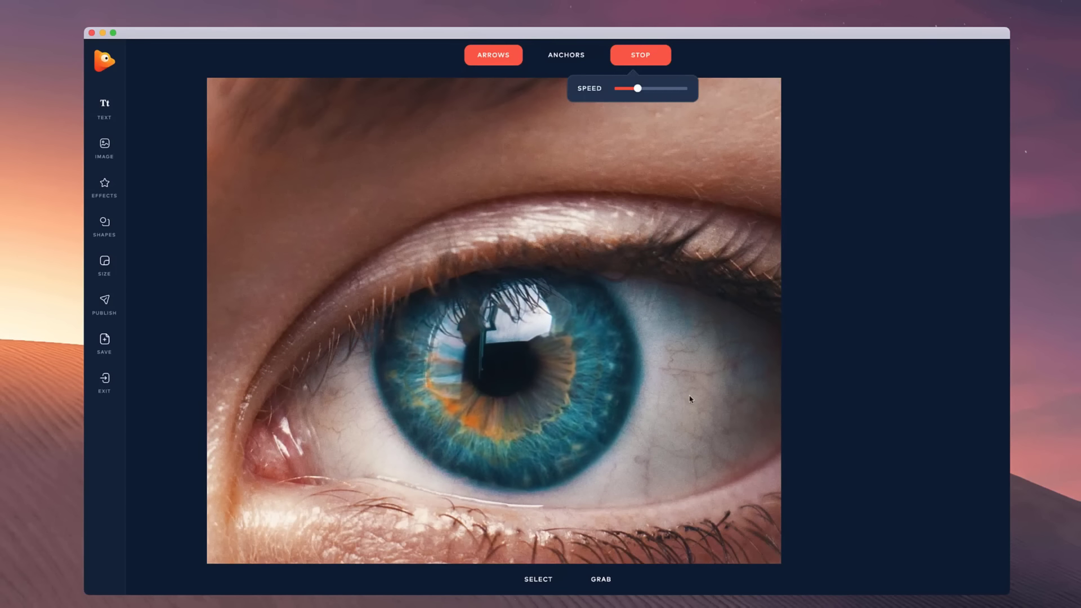
{"action": "left_click", "coordinate": [634, 58]}
Select just the arrows across the iris, leaving the anchors out, and delete them.
{"action": "left_click", "coordinate": [546, 574]}
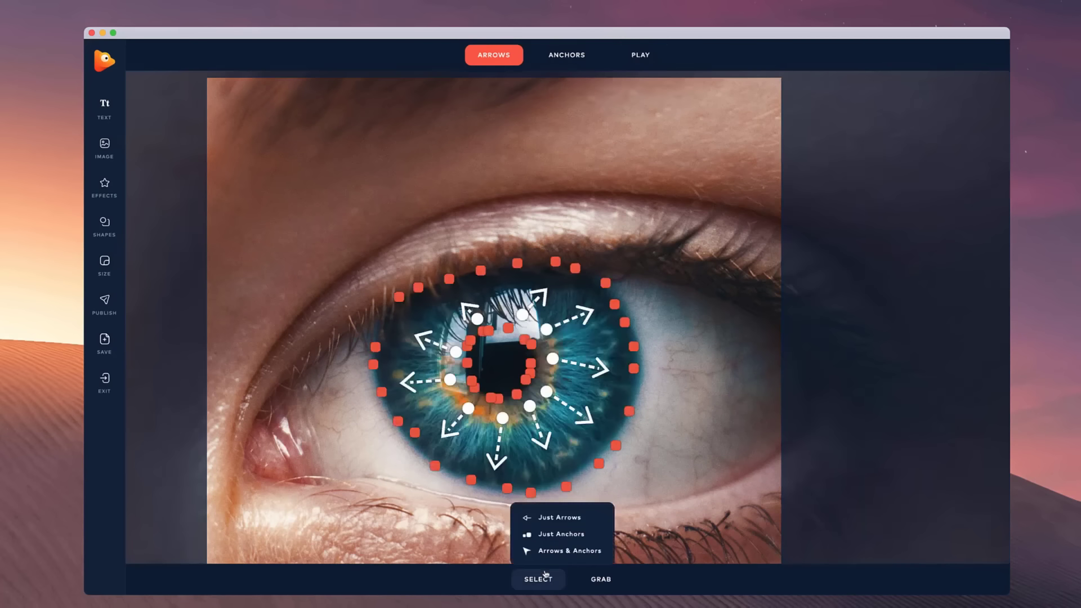
{"action": "left_click", "coordinate": [558, 516]}
{"action": "left_click_drag", "start_coordinate": [672, 218], "coordinate": [336, 526]}
{"action": "key", "text": "Delete"}
Draw a counterclockwise circular path of motion arrows through the iris, between the pupil anchors and the outer iris anchors.
{"action": "scroll", "coordinate": [400, 339], "scroll_direction": "up", "scroll_amount": 3}
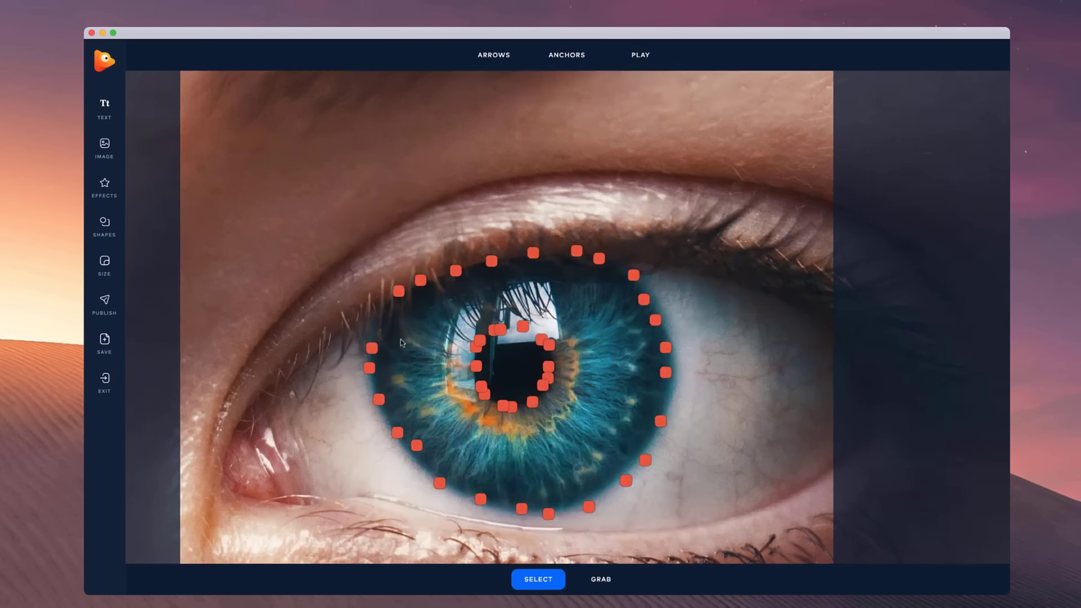
{"action": "left_click", "coordinate": [494, 56]}
{"action": "left_click", "coordinate": [500, 100]}
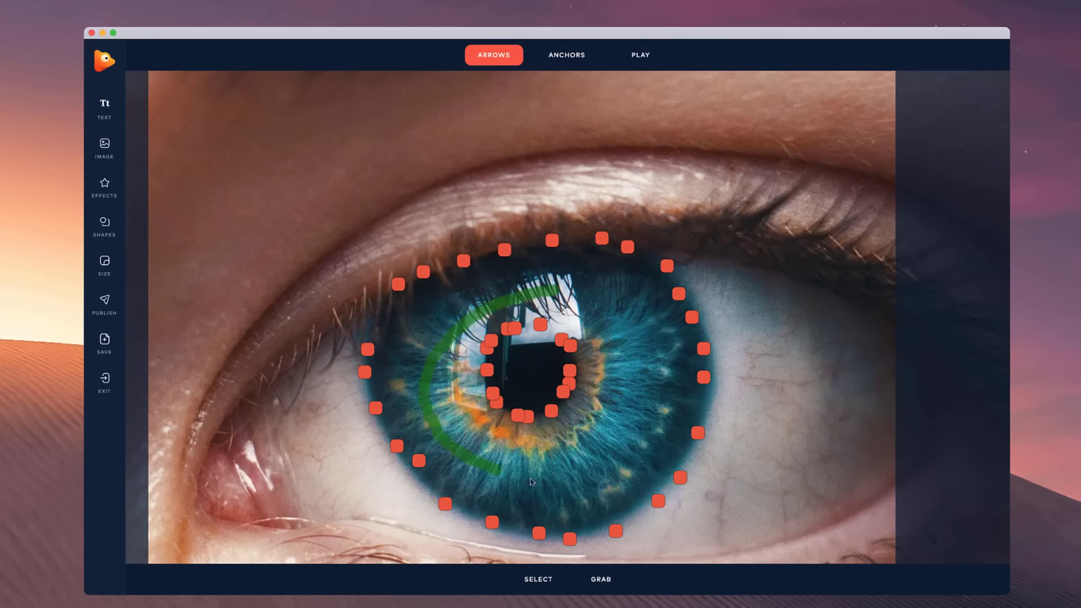
{"action": "left_click_drag", "start_coordinate": [582, 306], "coordinate": [585, 303]}
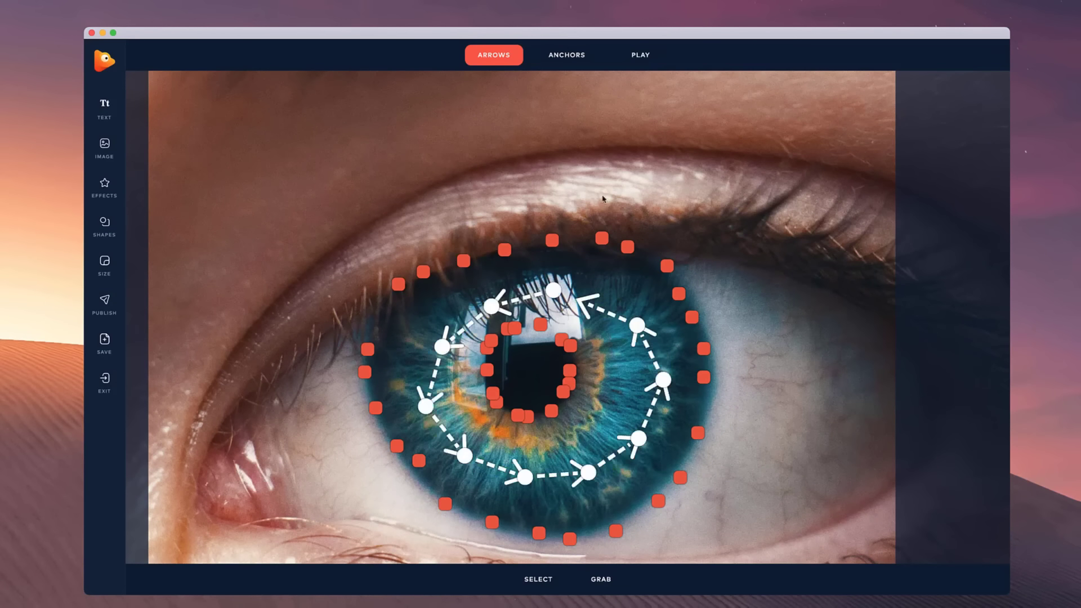
Play the swirling iris motion and view the whole eye photo.
{"action": "scroll", "coordinate": [574, 277], "scroll_direction": "down", "scroll_amount": 3}
{"action": "left_click", "coordinate": [640, 55]}
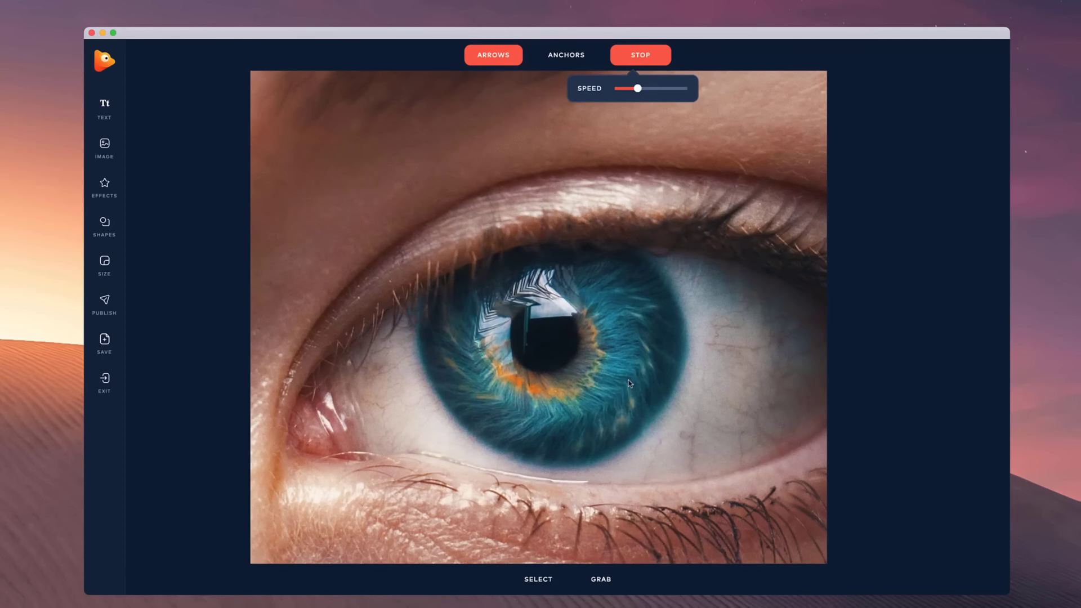
{"action": "scroll", "coordinate": [630, 384], "scroll_direction": "down", "scroll_amount": 2}
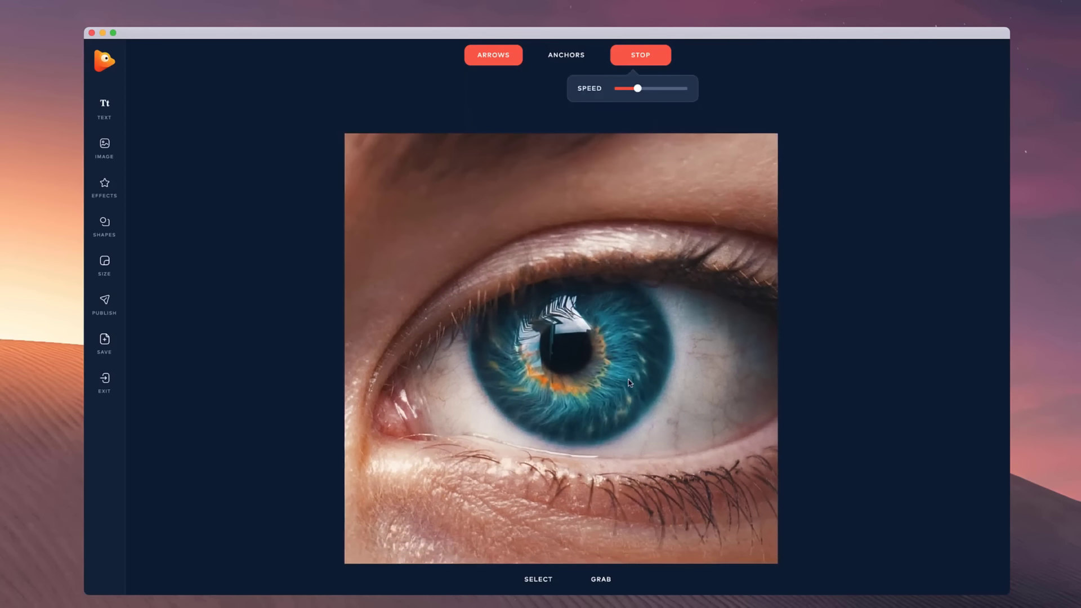
{"action": "scroll", "coordinate": [589, 433], "scroll_direction": "down", "scroll_amount": 1}
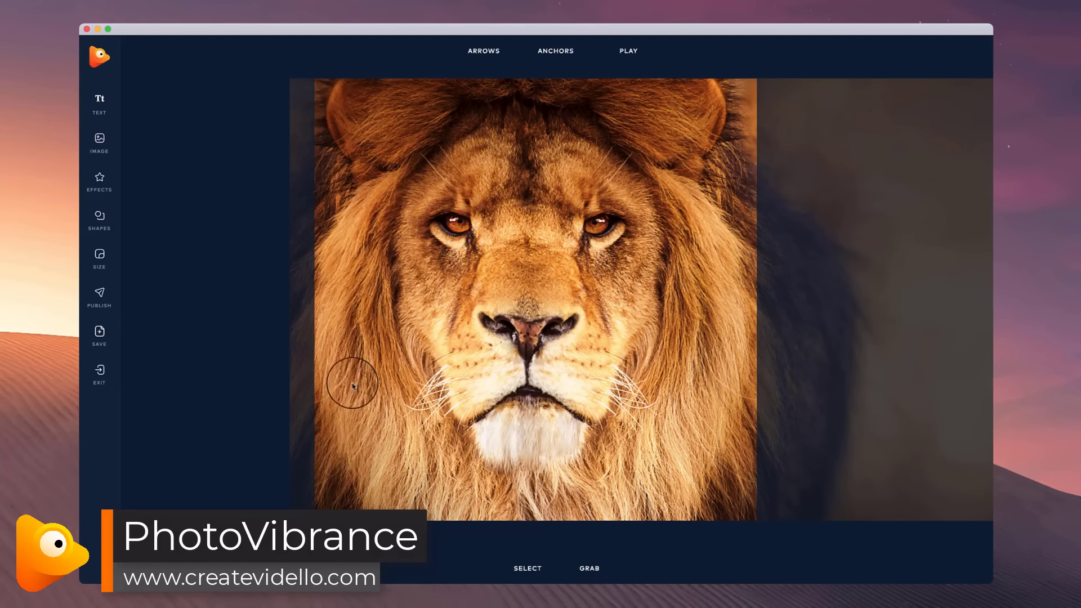
Outline the lion's face with a closed path of anchors, running down both cheeks, along the mouth and across the forehead.
{"action": "left_click", "coordinate": [556, 51]}
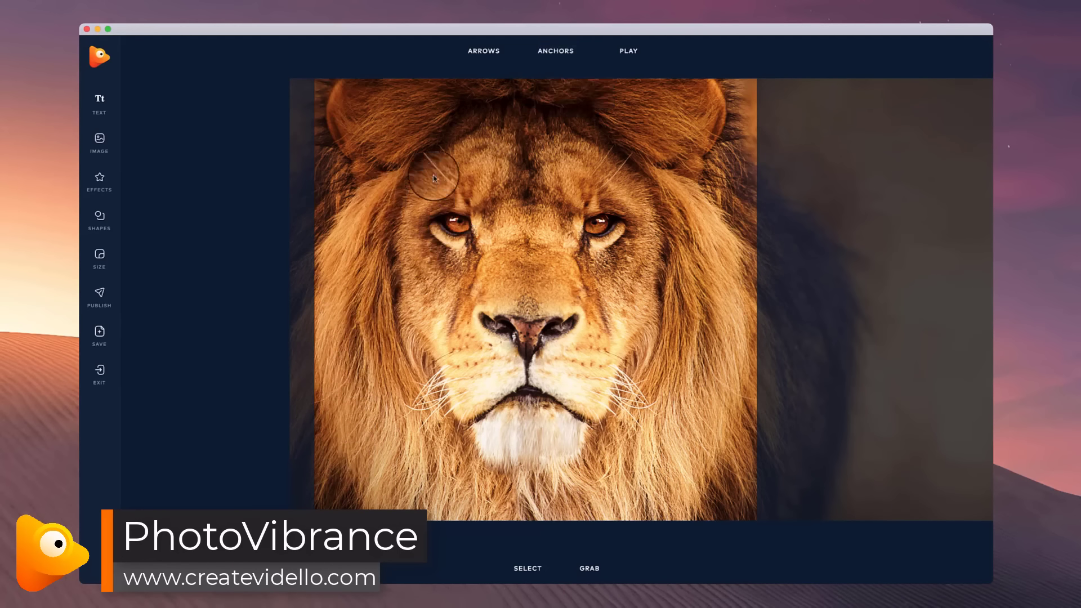
{"action": "mouse_move", "coordinate": [558, 52]}
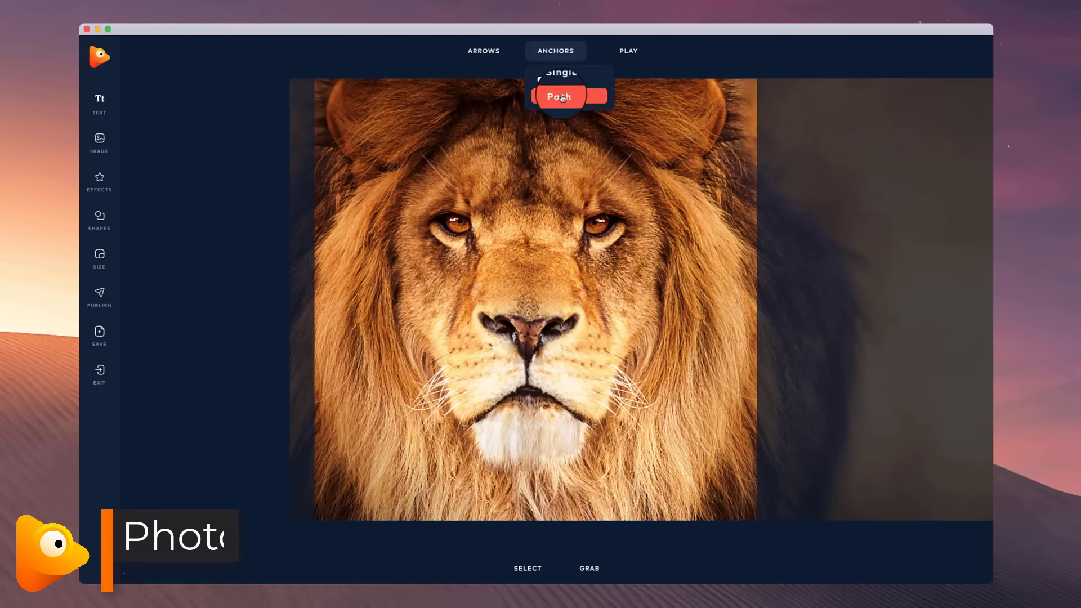
{"action": "left_click", "coordinate": [561, 98]}
{"action": "left_click", "coordinate": [562, 55]}
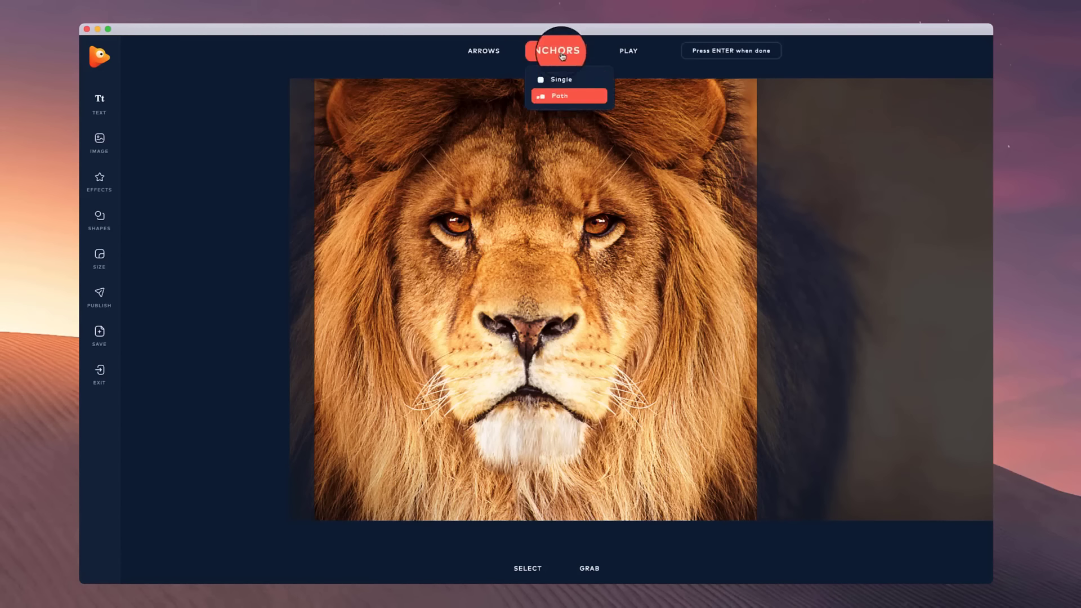
{"action": "left_click", "coordinate": [462, 115]}
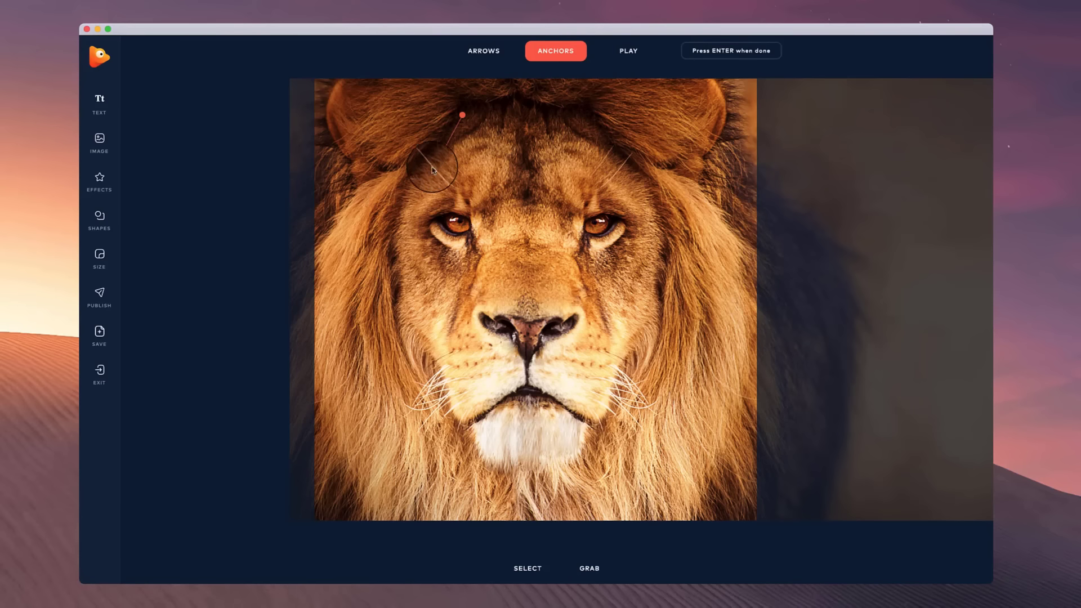
{"action": "left_click", "coordinate": [405, 181]}
{"action": "left_click", "coordinate": [394, 233]}
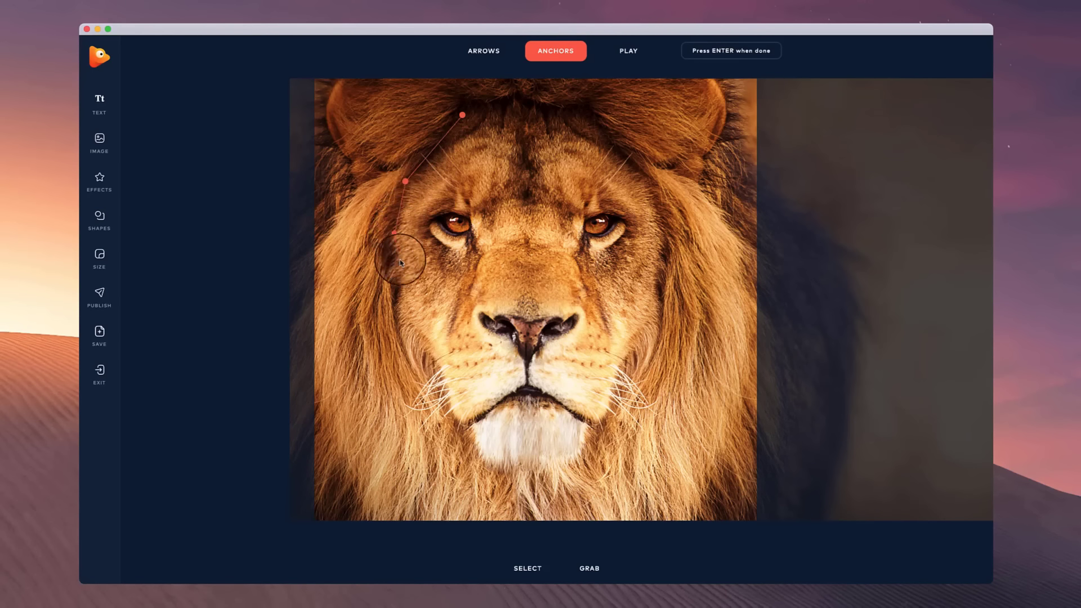
{"action": "left_click", "coordinate": [400, 260]}
{"action": "left_click", "coordinate": [402, 302]}
{"action": "left_click", "coordinate": [438, 348]}
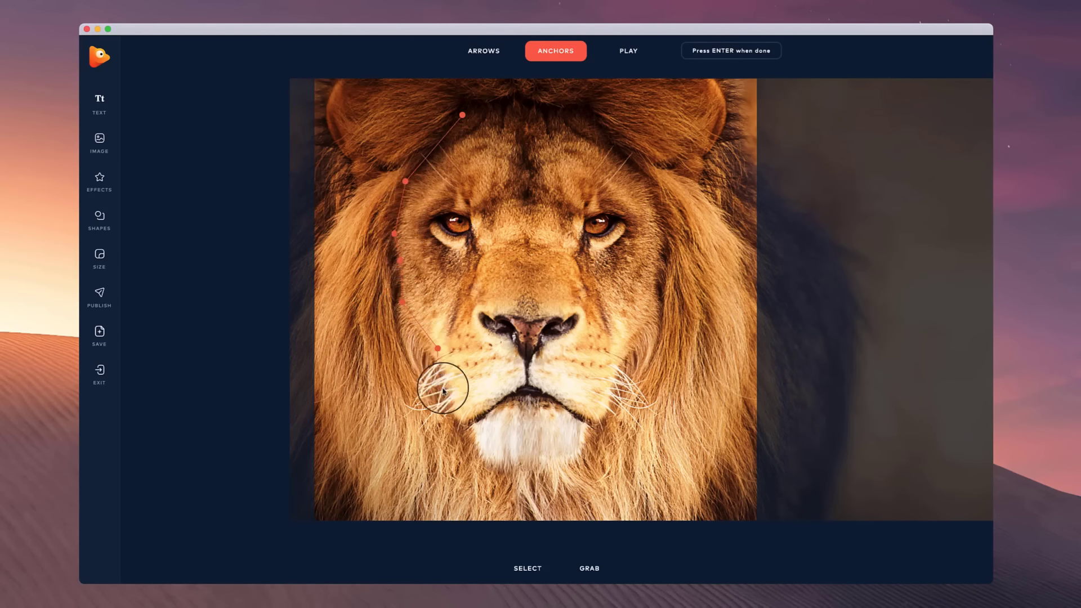
{"action": "left_click", "coordinate": [461, 422]}
{"action": "left_click", "coordinate": [529, 393]}
{"action": "left_click", "coordinate": [593, 424]}
{"action": "left_click", "coordinate": [627, 359]}
{"action": "left_click", "coordinate": [660, 308]}
{"action": "left_click", "coordinate": [658, 280]}
{"action": "left_click", "coordinate": [672, 244]}
{"action": "left_click", "coordinate": [654, 188]}
{"action": "left_click", "coordinate": [619, 135]}
{"action": "left_click", "coordinate": [586, 110]}
{"action": "left_click", "coordinate": [469, 114]}
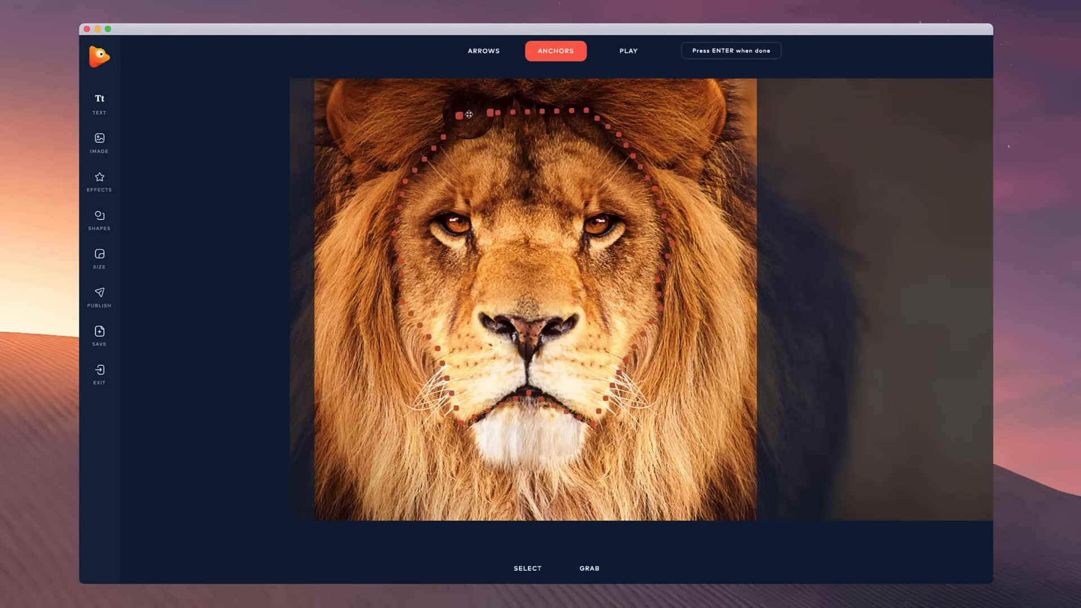
Enclose the lion's eye on the left side of the photo with a closed path of anchors.
{"action": "left_click", "coordinate": [432, 220]}
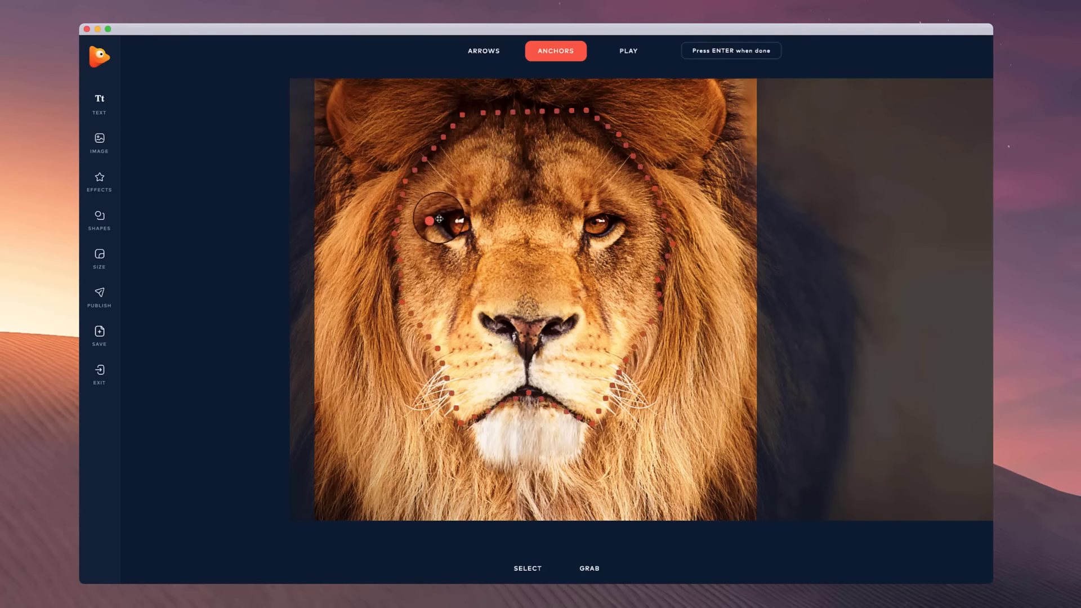
{"action": "left_click", "coordinate": [469, 219]}
{"action": "left_click", "coordinate": [473, 231]}
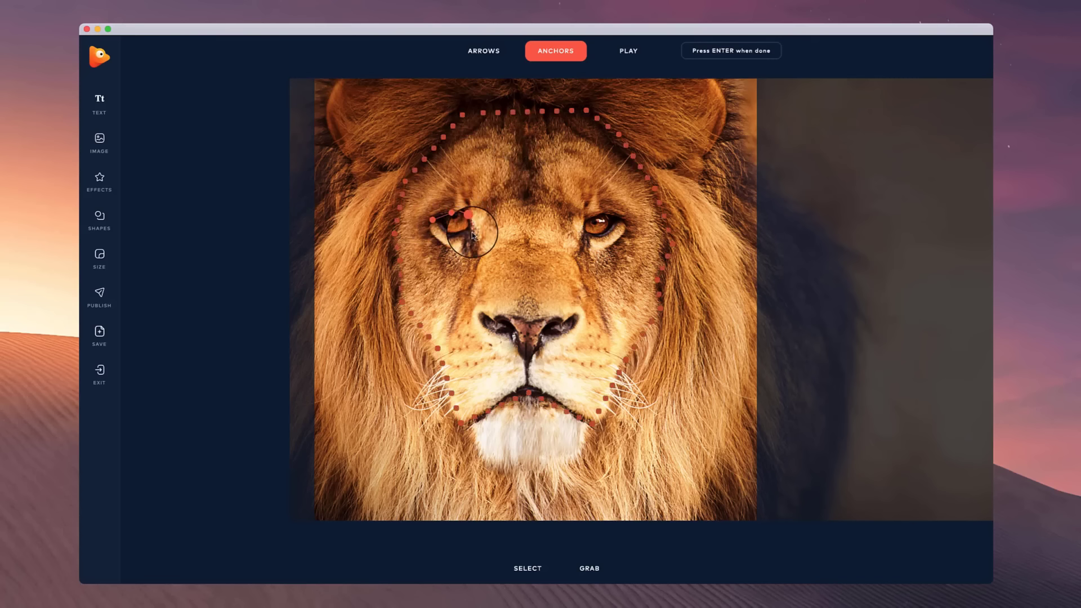
{"action": "left_click", "coordinate": [461, 243]}
{"action": "left_click", "coordinate": [444, 244]}
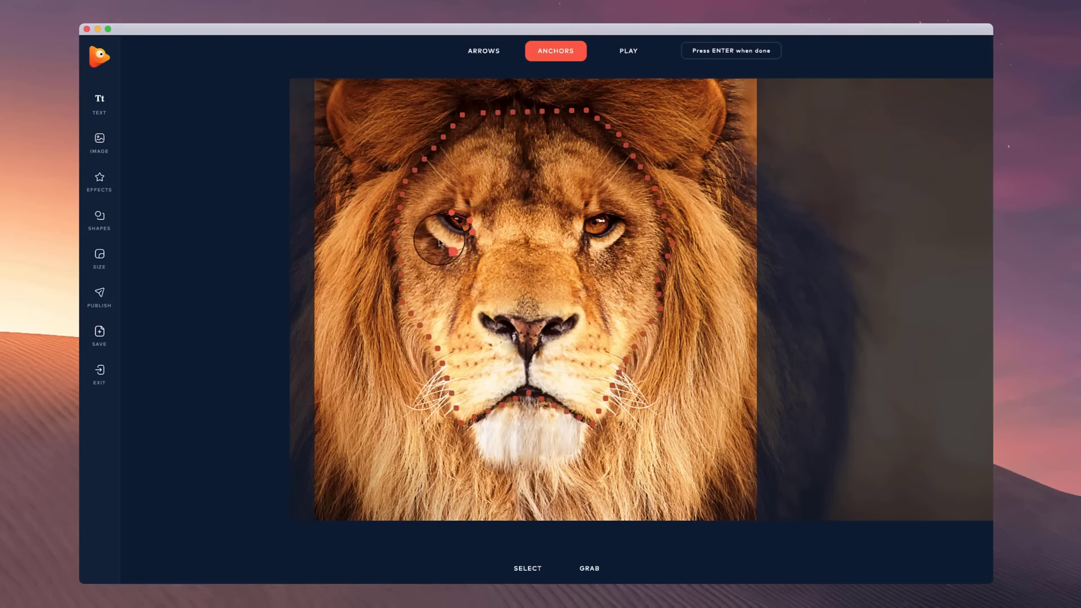
{"action": "left_click", "coordinate": [430, 228]}
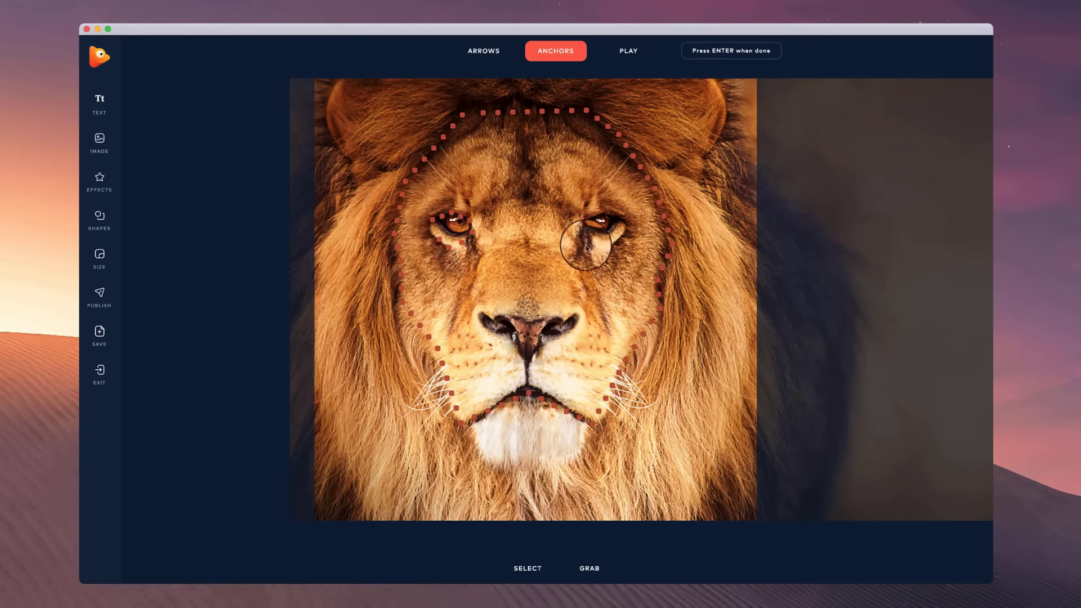
Enclose the lion's eye on the right side of the photo with a closed path of anchors.
{"action": "left_click", "coordinate": [583, 235]}
{"action": "left_click", "coordinate": [589, 245]}
{"action": "left_click", "coordinate": [607, 248]}
{"action": "left_click", "coordinate": [629, 237]}
{"action": "left_click", "coordinate": [628, 226]}
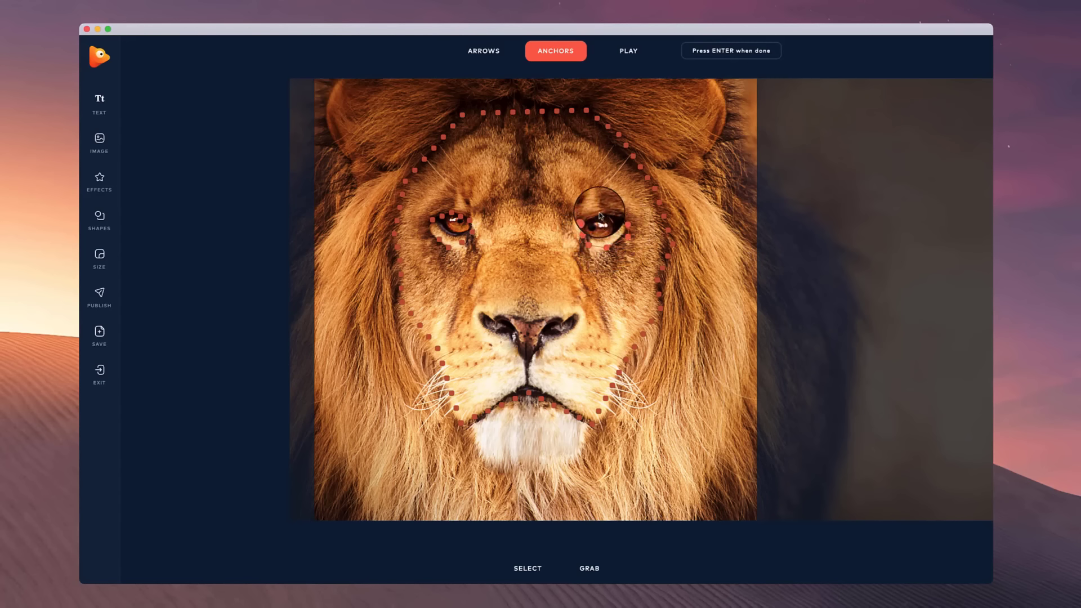
{"action": "left_click", "coordinate": [595, 218]}
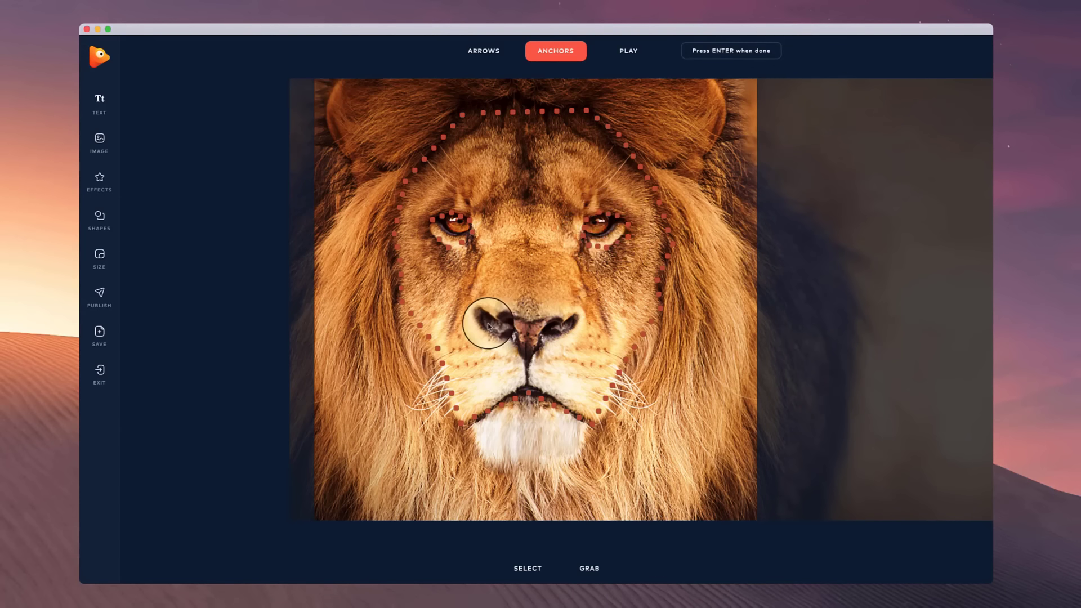
Outline the lion's nose with a closed path of anchors that reaches down to the middle of the mouth.
{"action": "left_click", "coordinate": [480, 311]}
{"action": "left_click", "coordinate": [577, 313]}
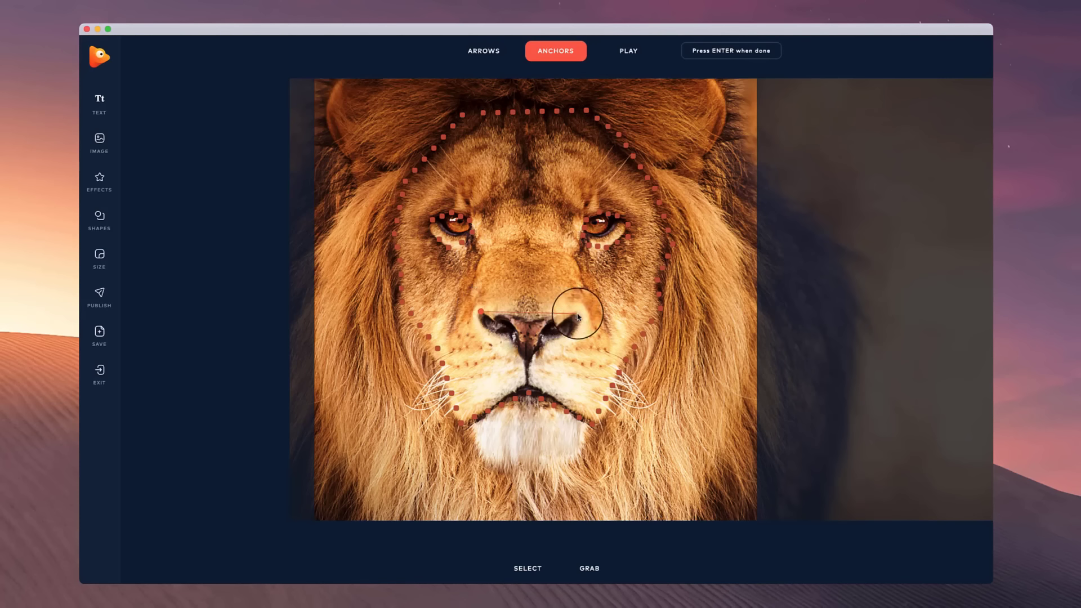
{"action": "left_click", "coordinate": [579, 325]}
{"action": "left_click", "coordinate": [546, 340]}
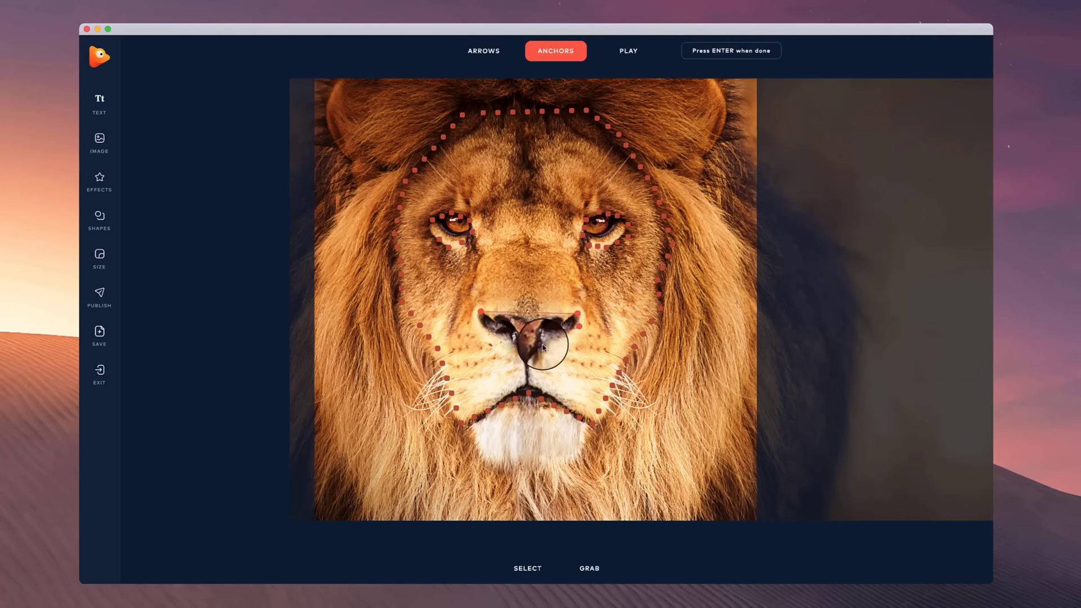
{"action": "left_click", "coordinate": [530, 384]}
{"action": "left_click", "coordinate": [522, 353]}
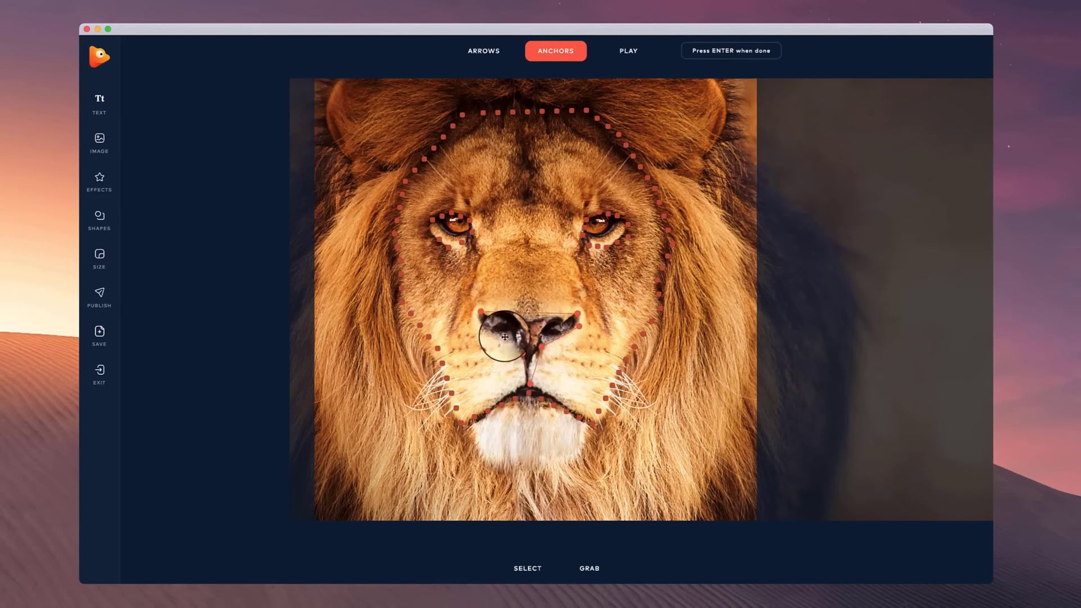
{"action": "left_click", "coordinate": [479, 319]}
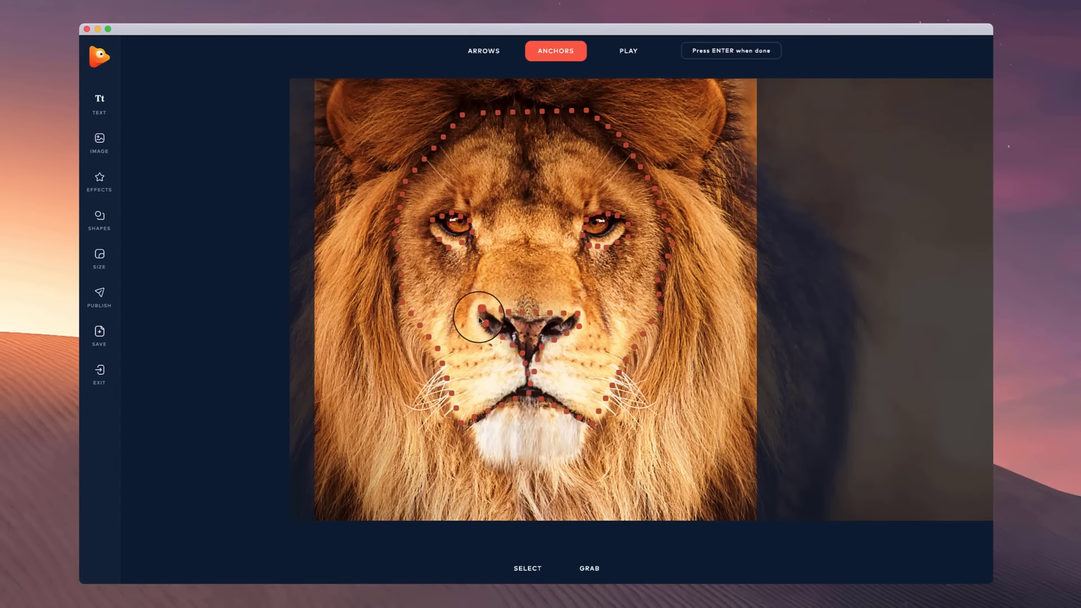
Trace the outer edges of both of the lion's ears with separate open paths of anchors.
{"action": "left_click", "coordinate": [710, 79]}
{"action": "left_click", "coordinate": [727, 102]}
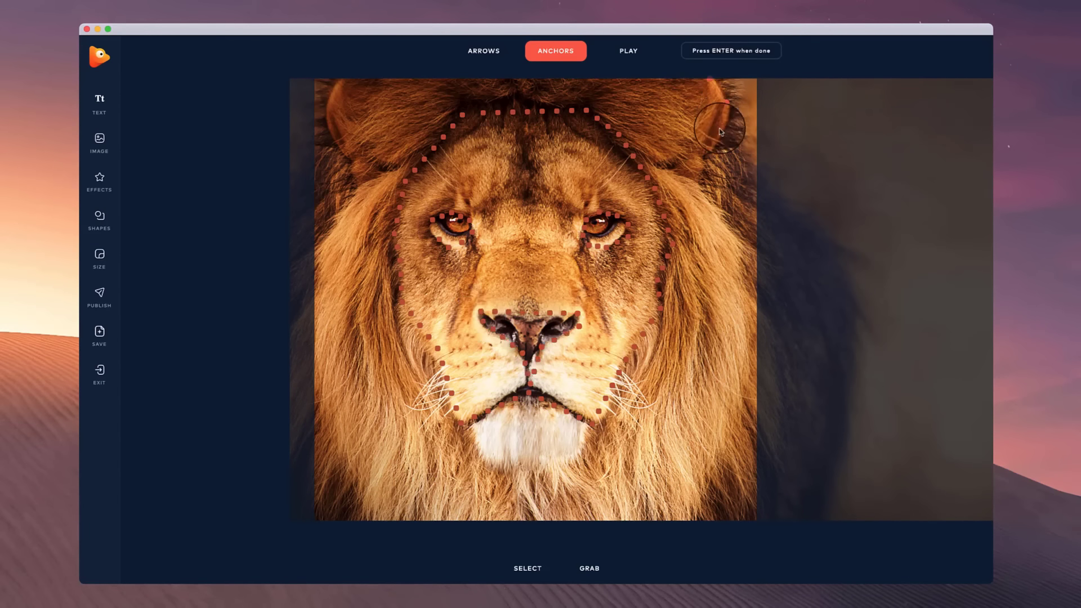
{"action": "key", "text": "Return"}
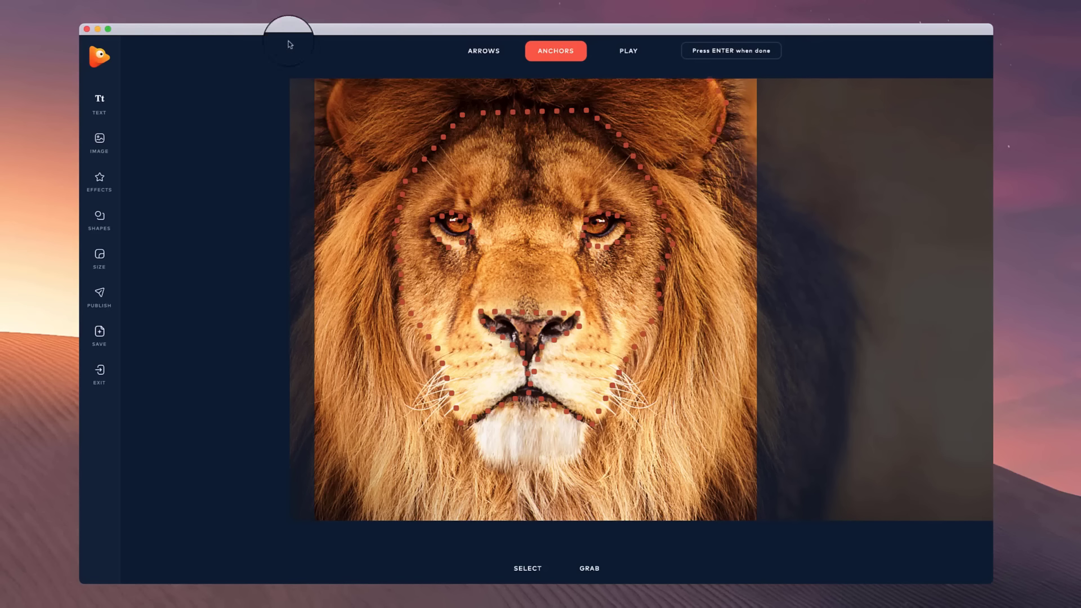
{"action": "left_click", "coordinate": [345, 81]}
{"action": "left_click", "coordinate": [327, 96]}
{"action": "left_click", "coordinate": [329, 107]}
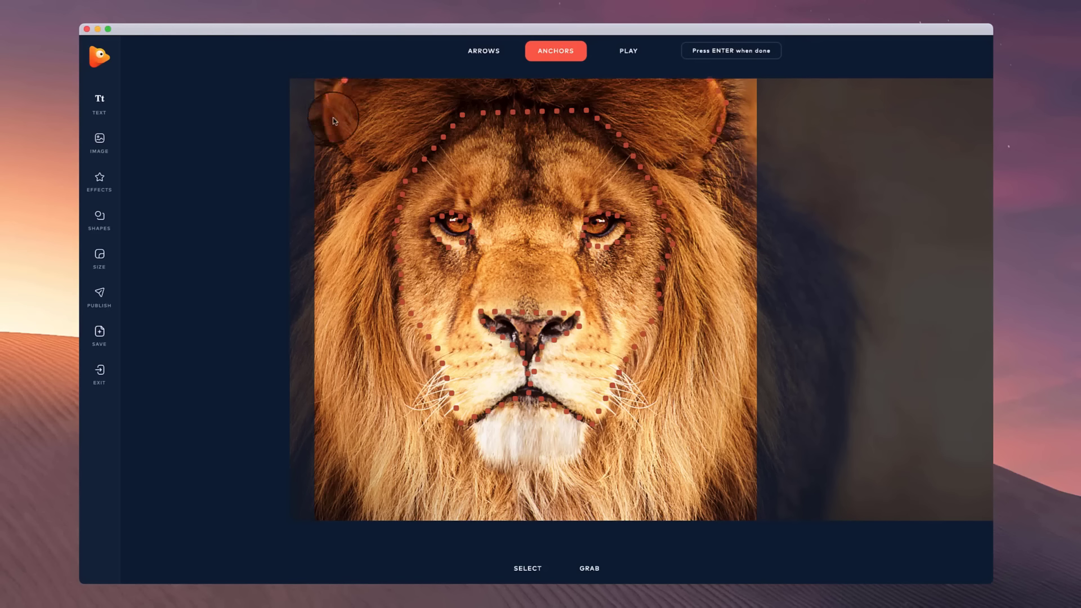
{"action": "left_click", "coordinate": [347, 151]}
{"action": "key", "text": "Return"}
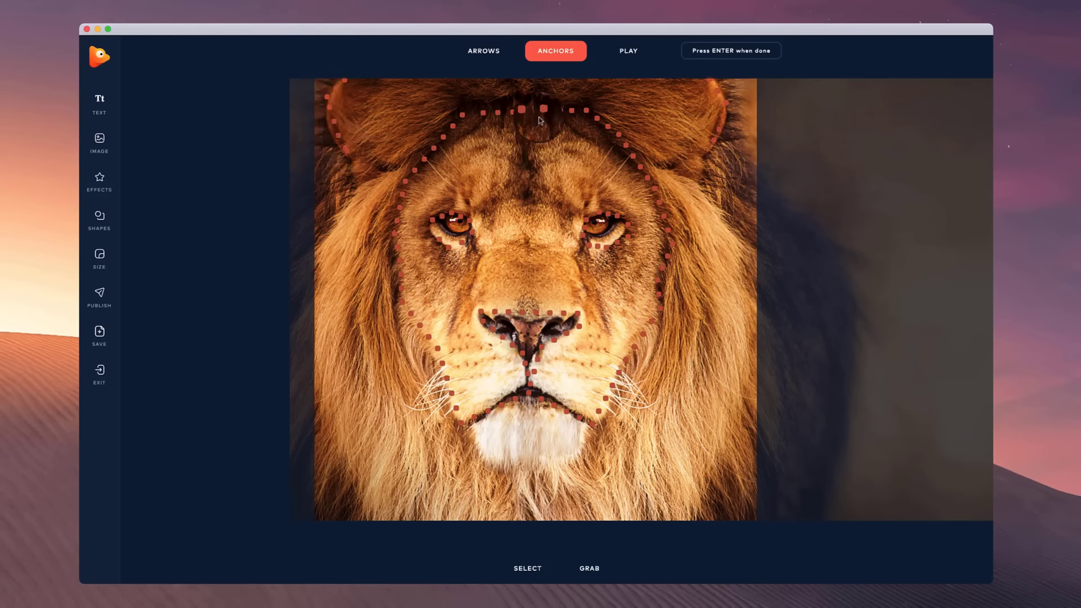
Draw four downward paths of motion arrows following the hair on the left side of the lion's mane.
{"action": "left_click", "coordinate": [485, 49]}
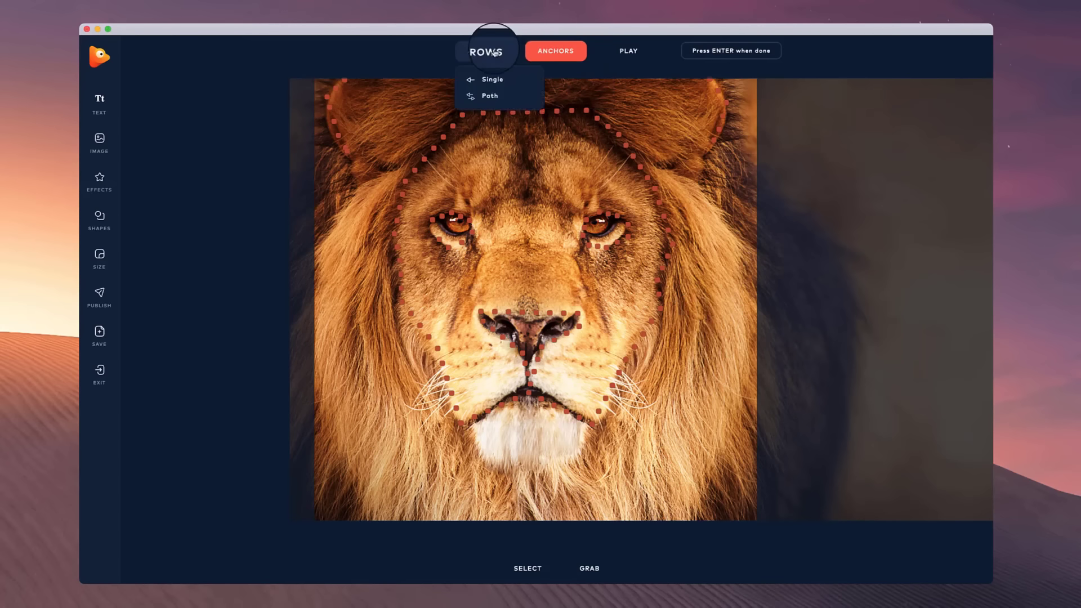
{"action": "left_click", "coordinate": [498, 98]}
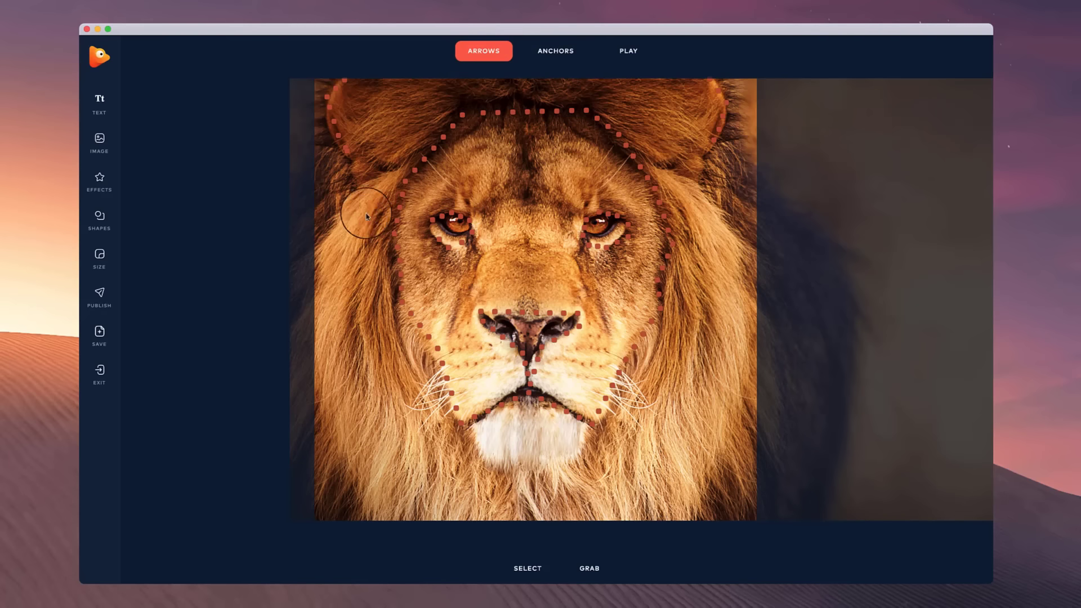
{"action": "mouse_move", "coordinate": [391, 191]}
{"action": "left_mouse_down"}
{"action": "mouse_move", "coordinate": [345, 253]}
{"action": "mouse_move", "coordinate": [308, 341]}
{"action": "left_mouse_up"}
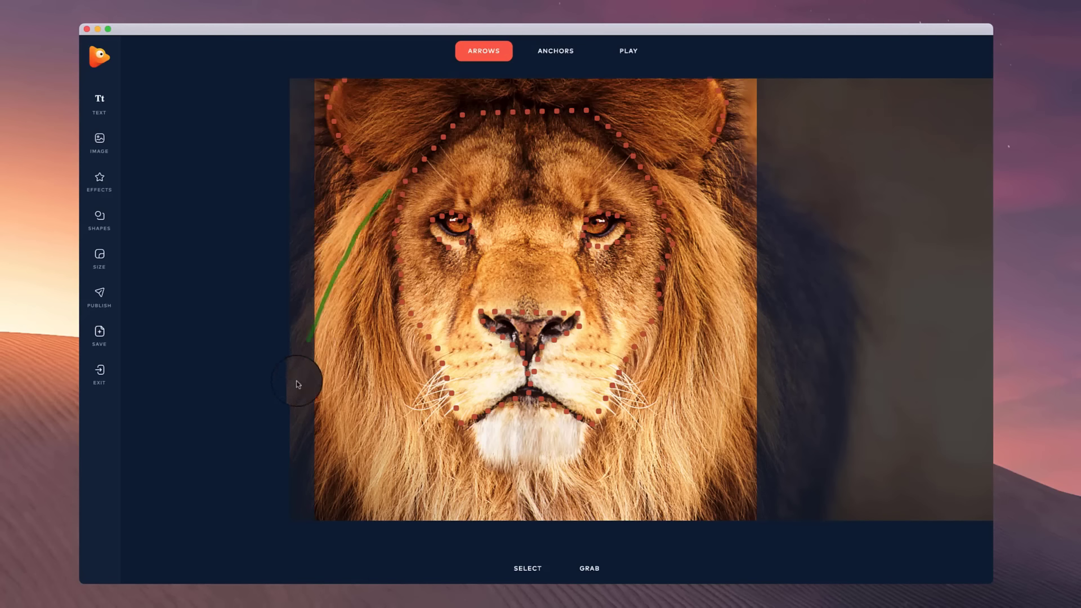
{"action": "left_click_drag", "start_coordinate": [381, 292], "coordinate": [327, 468]}
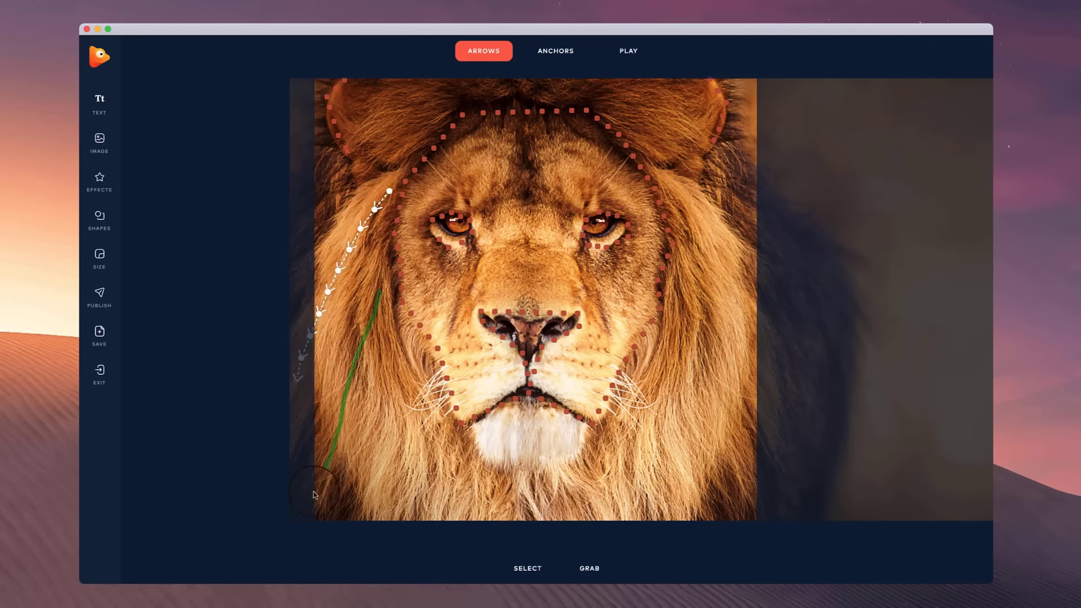
{"action": "mouse_move", "coordinate": [386, 341]}
{"action": "left_mouse_down"}
{"action": "mouse_move", "coordinate": [395, 466]}
{"action": "mouse_move", "coordinate": [386, 522]}
{"action": "left_mouse_up"}
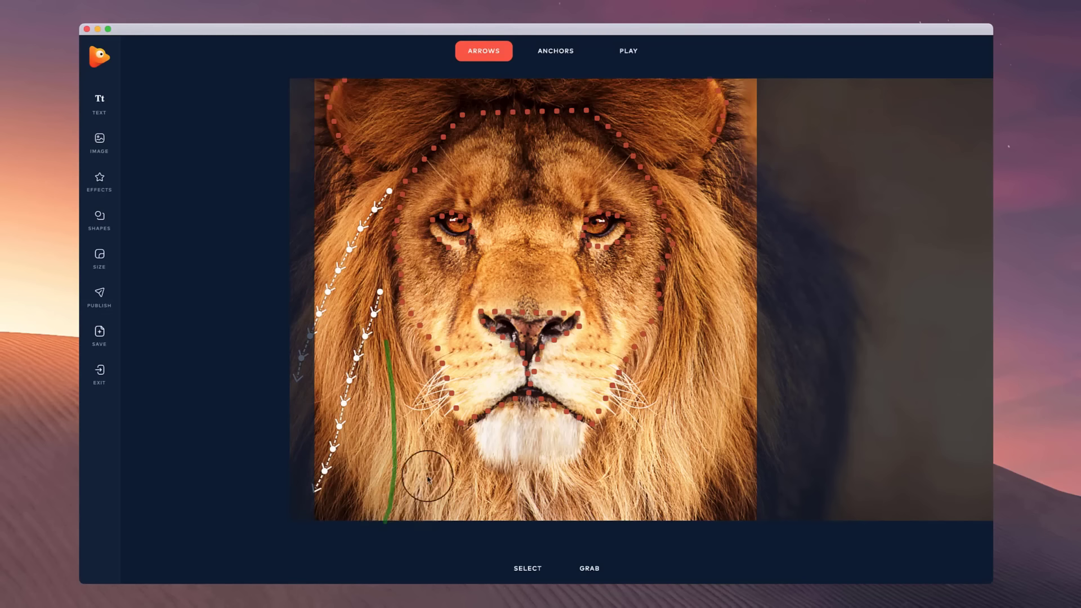
{"action": "left_click_drag", "start_coordinate": [430, 427], "coordinate": [440, 523]}
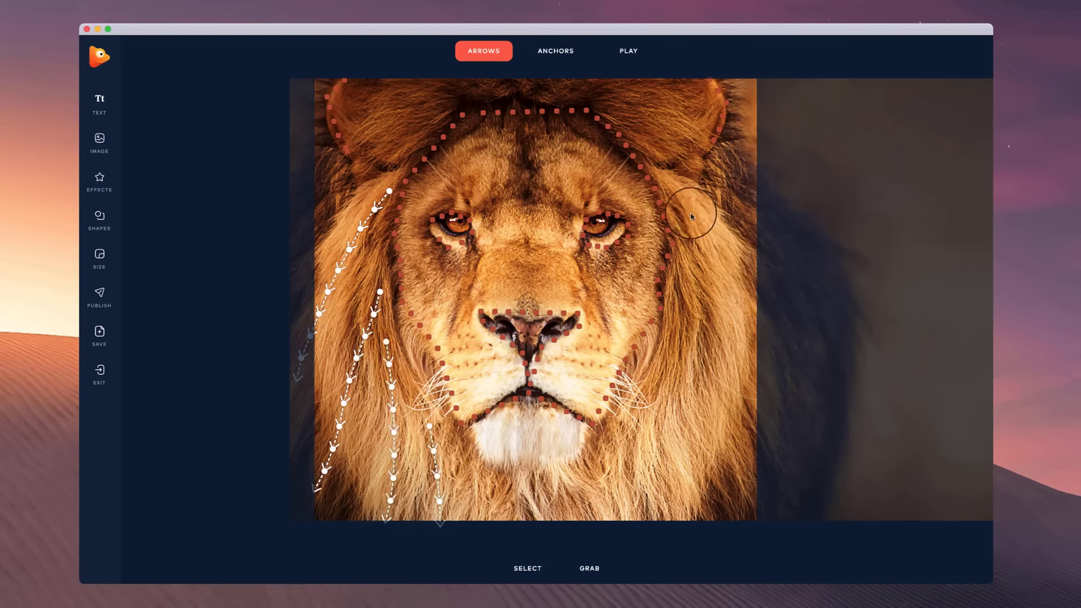
Draw four downward paths of motion arrows following the hair on the right side of the lion's mane.
{"action": "left_click_drag", "start_coordinate": [673, 186], "coordinate": [760, 350]}
{"action": "mouse_move", "coordinate": [697, 275]}
{"action": "left_mouse_down"}
{"action": "mouse_move", "coordinate": [715, 395]}
{"action": "mouse_move", "coordinate": [709, 469]}
{"action": "left_mouse_up"}
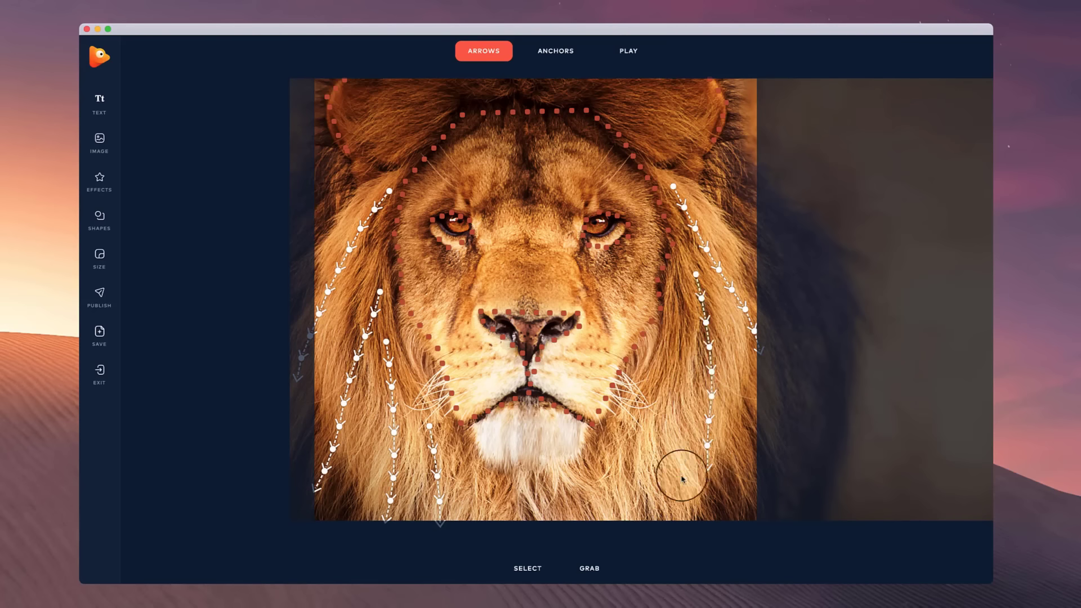
{"action": "left_click_drag", "start_coordinate": [665, 340], "coordinate": [691, 517]}
{"action": "left_click_drag", "start_coordinate": [618, 428], "coordinate": [639, 522]}
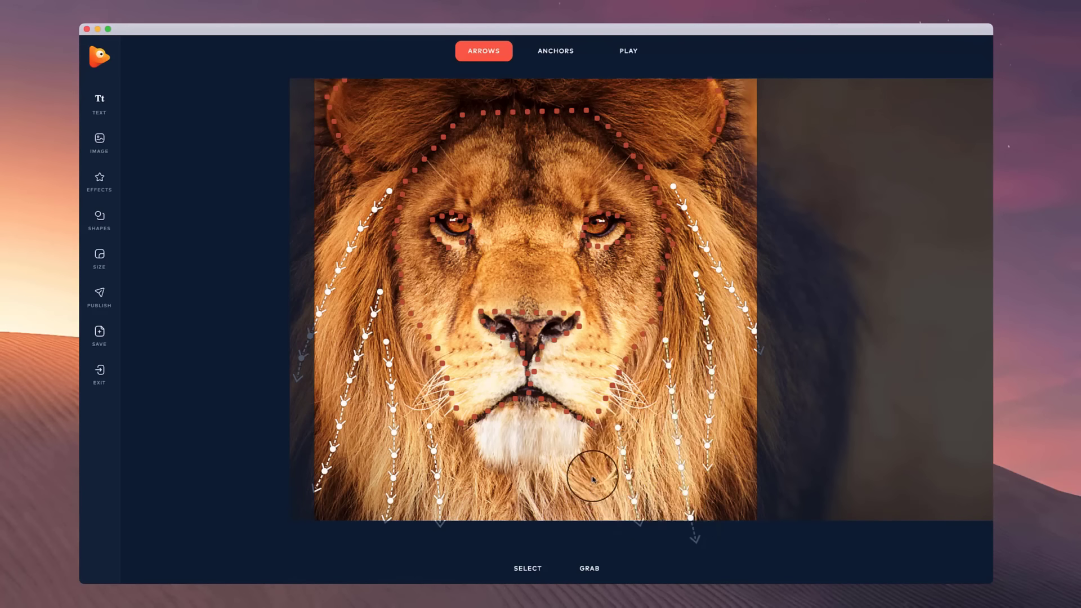
Draw a downward motion arrow path in the fur below the chin and short downward arrows across the lion's white chin.
{"action": "left_click_drag", "start_coordinate": [592, 476], "coordinate": [599, 530]}
{"action": "mouse_move", "coordinate": [539, 419]}
{"action": "left_mouse_down"}
{"action": "mouse_move", "coordinate": [546, 460]}
{"action": "mouse_move", "coordinate": [501, 452]}
{"action": "left_mouse_up"}
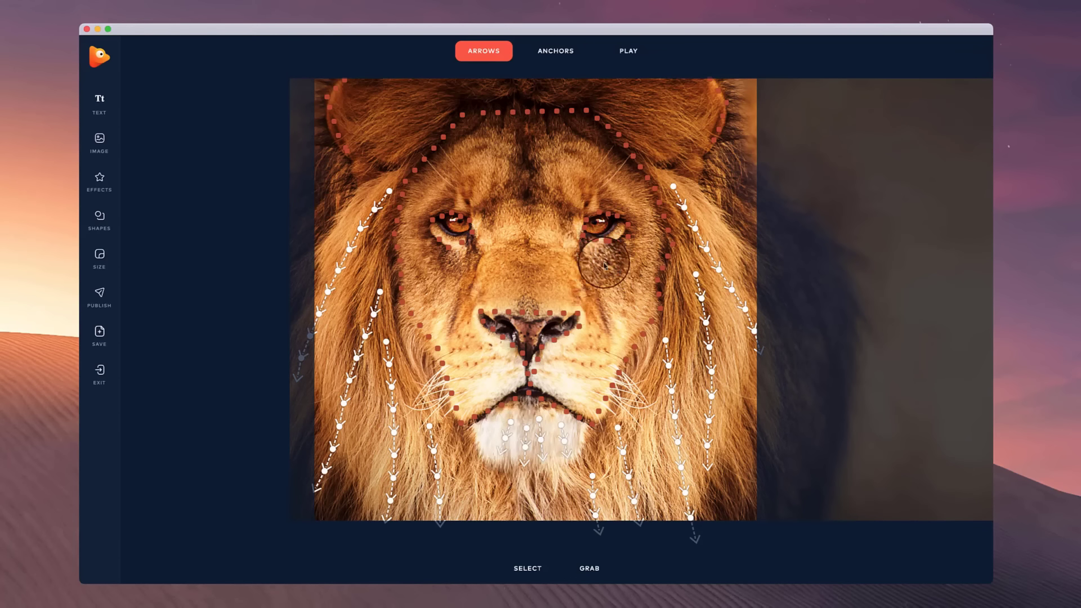
Draw short outward motion arrows on the lion's right-hand cheek, around the right-hand eye and up the right half of the forehead.
{"action": "left_click_drag", "start_coordinate": [604, 263], "coordinate": [642, 290]}
{"action": "left_click_drag", "start_coordinate": [632, 250], "coordinate": [647, 256]}
{"action": "mouse_move", "coordinate": [641, 219]}
{"action": "left_mouse_down"}
{"action": "mouse_move", "coordinate": [652, 222]}
{"action": "mouse_move", "coordinate": [640, 191]}
{"action": "left_mouse_up"}
{"action": "left_click_drag", "start_coordinate": [604, 197], "coordinate": [611, 172]}
{"action": "left_click_drag", "start_coordinate": [577, 190], "coordinate": [567, 139]}
Draw short outward motion arrows up the left half of the lion's forehead, beside the left-hand eye and down the left-hand cheek.
{"action": "left_click_drag", "start_coordinate": [500, 183], "coordinate": [475, 146]}
{"action": "left_click_drag", "start_coordinate": [483, 196], "coordinate": [448, 166]}
{"action": "left_click_drag", "start_coordinate": [444, 201], "coordinate": [422, 189]}
{"action": "left_click_drag", "start_coordinate": [424, 230], "coordinate": [404, 241]}
{"action": "left_click_drag", "start_coordinate": [437, 251], "coordinate": [417, 272]}
{"action": "left_click_drag", "start_coordinate": [444, 269], "coordinate": [427, 302]}
Draw motion arrows down the lion's nose bridge, short upward ones between the eyes, and outward ones across the muzzle.
{"action": "left_click_drag", "start_coordinate": [503, 256], "coordinate": [491, 293]}
{"action": "left_click_drag", "start_coordinate": [549, 261], "coordinate": [559, 297]}
{"action": "mouse_move", "coordinate": [555, 236]}
{"action": "left_mouse_down"}
{"action": "mouse_move", "coordinate": [556, 224]}
{"action": "mouse_move", "coordinate": [505, 210]}
{"action": "left_mouse_up"}
{"action": "mouse_move", "coordinate": [506, 373]}
{"action": "left_mouse_down"}
{"action": "mouse_move", "coordinate": [463, 376]}
{"action": "mouse_move", "coordinate": [472, 373]}
{"action": "left_mouse_up"}
{"action": "left_click_drag", "start_coordinate": [487, 356], "coordinate": [455, 359]}
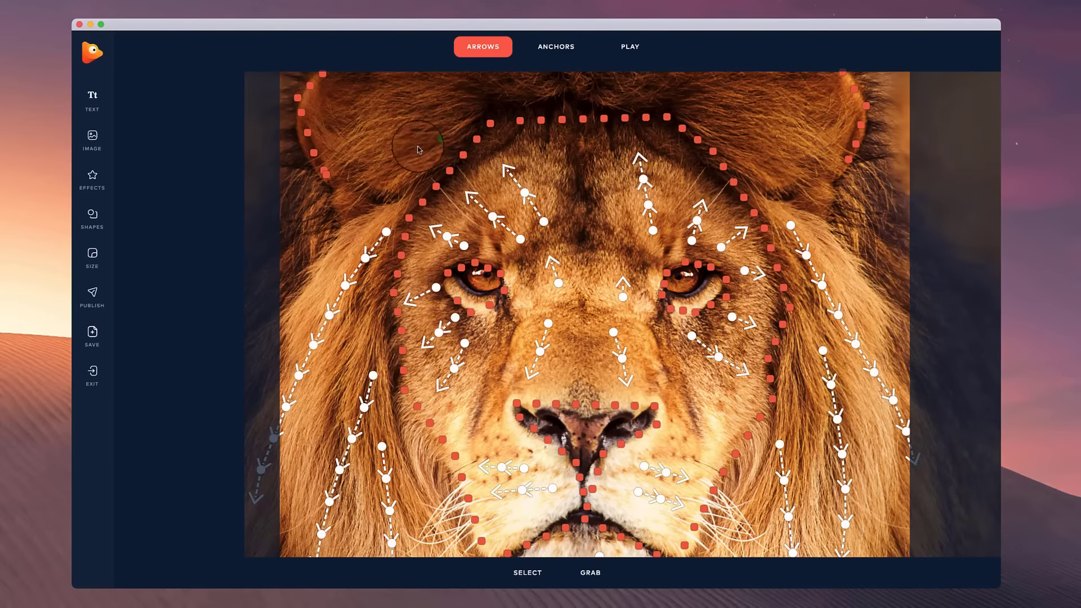
Draw two outward motion arrow paths in the fur between the forehead and each of the lion's ears.
{"action": "left_click_drag", "start_coordinate": [441, 138], "coordinate": [358, 174]}
{"action": "left_click_drag", "start_coordinate": [448, 102], "coordinate": [350, 102]}
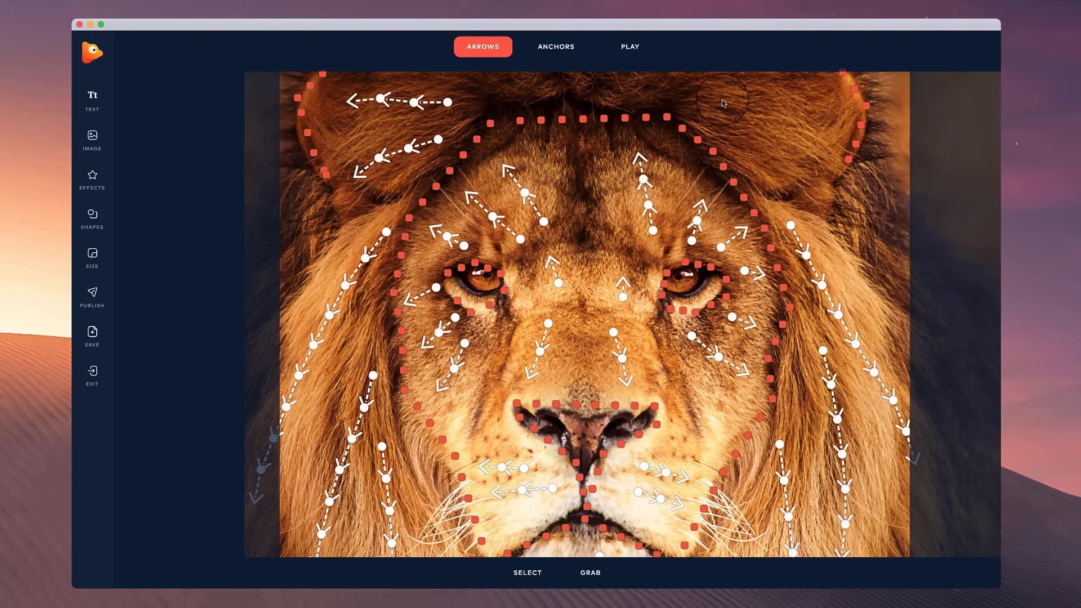
{"action": "left_click_drag", "start_coordinate": [722, 100], "coordinate": [811, 86]}
{"action": "left_click_drag", "start_coordinate": [749, 136], "coordinate": [817, 149]}
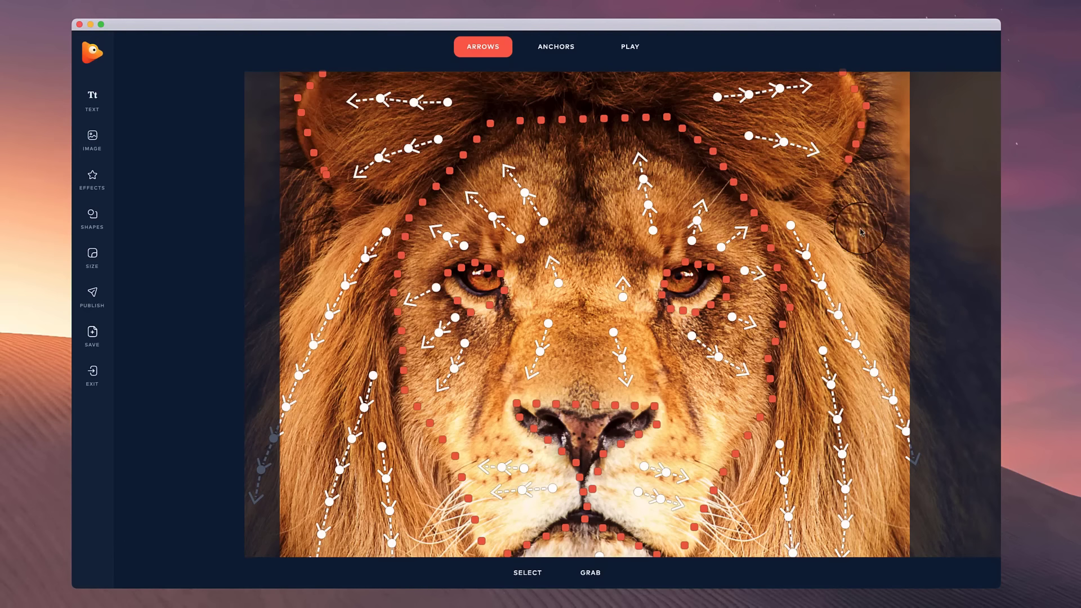
Draw outward motion arrows on the mane below the right-hand ear and upward ones in the fur on top of the head.
{"action": "left_click_drag", "start_coordinate": [848, 230], "coordinate": [907, 265]}
{"action": "left_click_drag", "start_coordinate": [872, 191], "coordinate": [909, 213]}
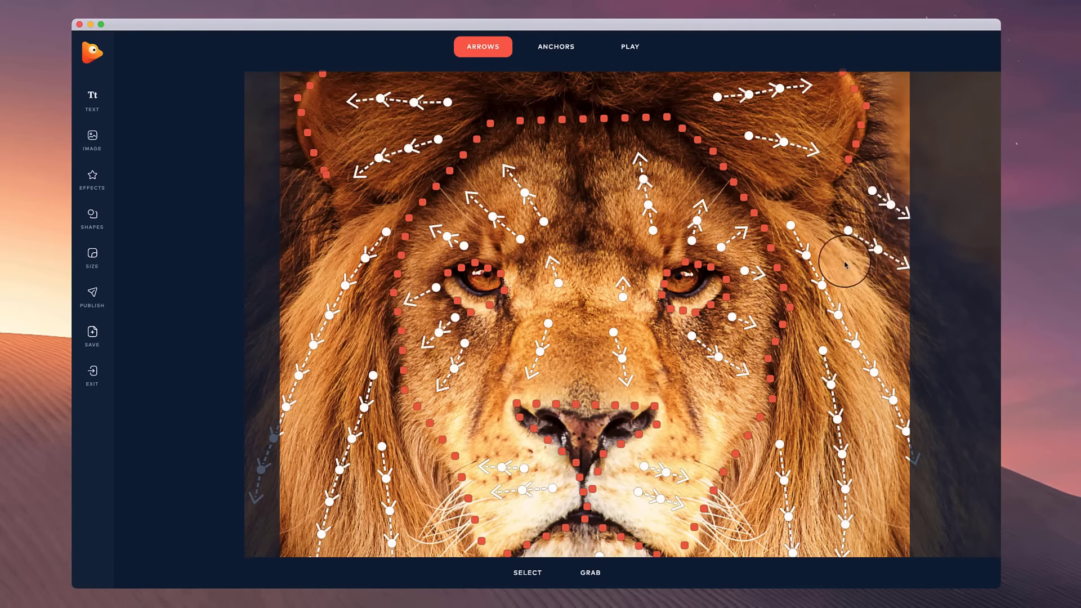
{"action": "left_click_drag", "start_coordinate": [827, 241], "coordinate": [912, 344]}
{"action": "scroll", "coordinate": [633, 112], "scroll_direction": "down", "scroll_amount": 2}
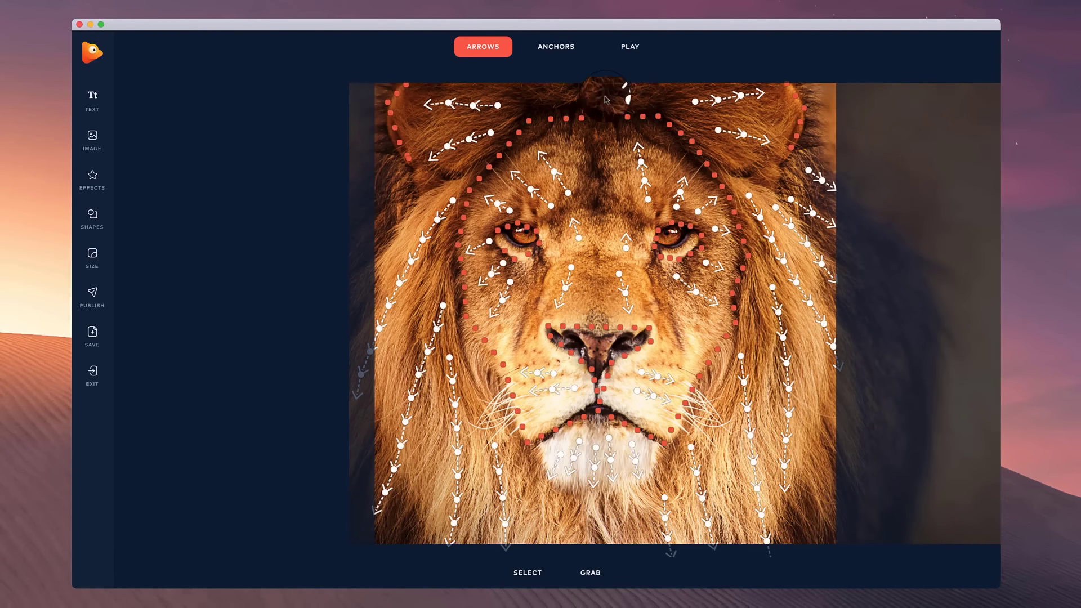
{"action": "left_click_drag", "start_coordinate": [558, 102], "coordinate": [539, 88]}
Preview the lion animation and choose Gif in the publishing options.
{"action": "left_click", "coordinate": [635, 46]}
{"action": "left_click", "coordinate": [641, 41]}
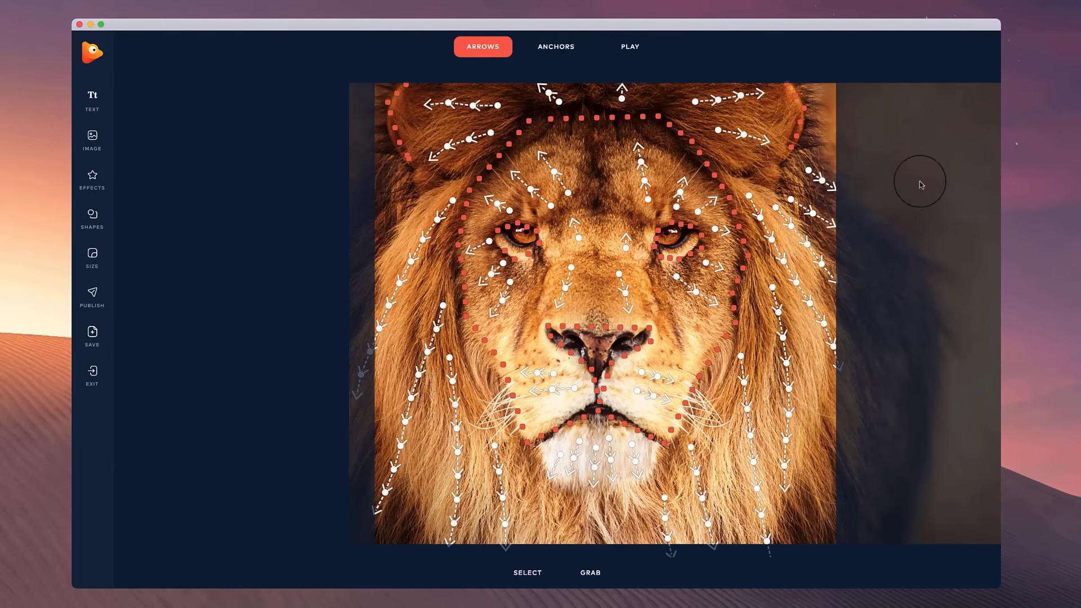
{"action": "left_click", "coordinate": [90, 294]}
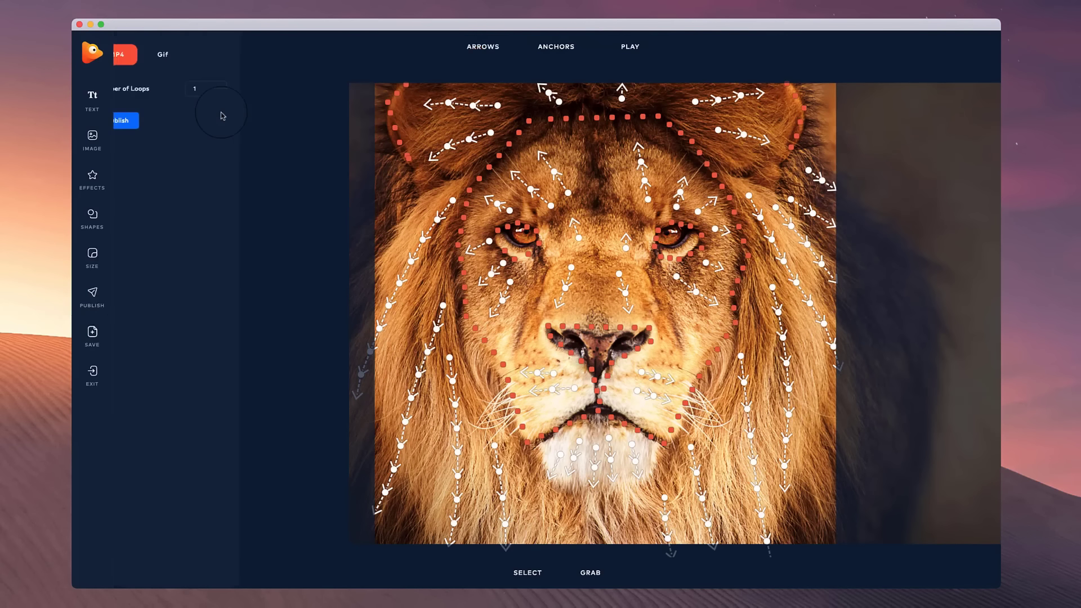
{"action": "left_click", "coordinate": [192, 55]}
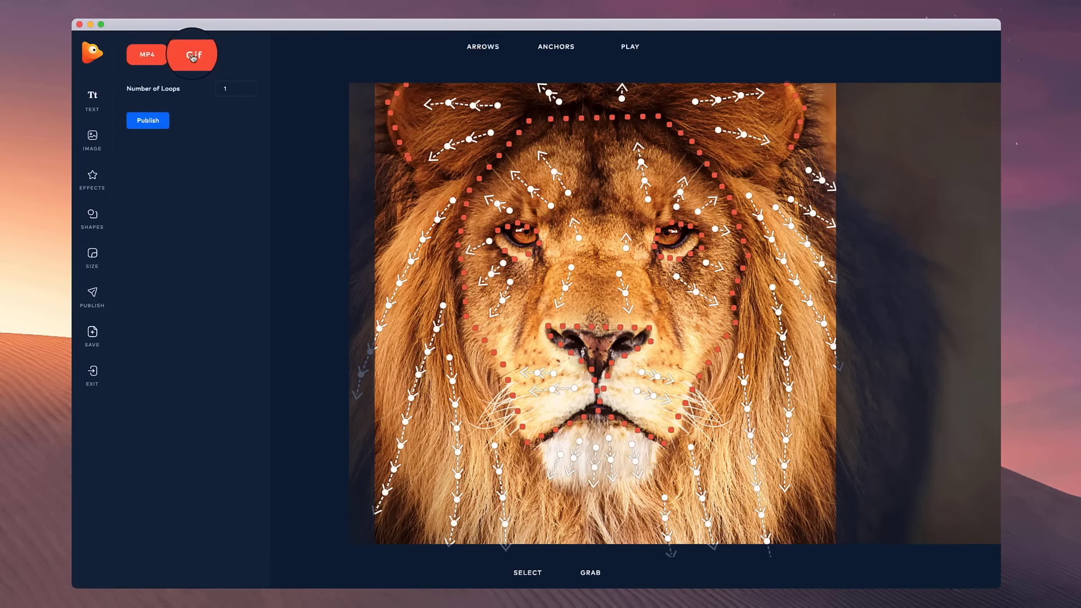
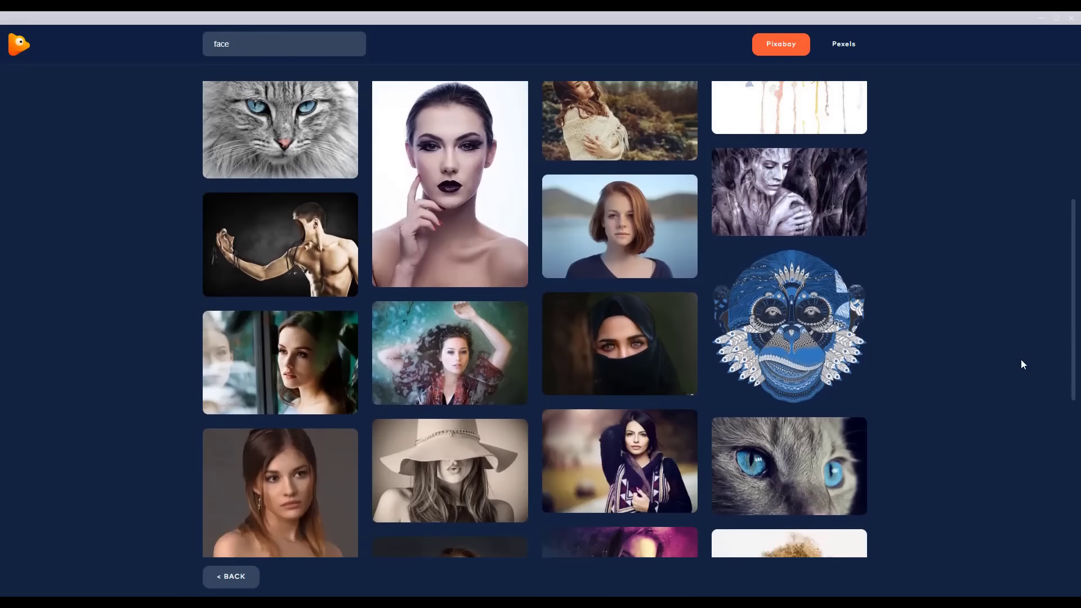
Import the portrait of the woman with dark lipstick from the "face" image results.
{"action": "scroll", "coordinate": [1021, 364], "scroll_direction": "down", "scroll_amount": 2}
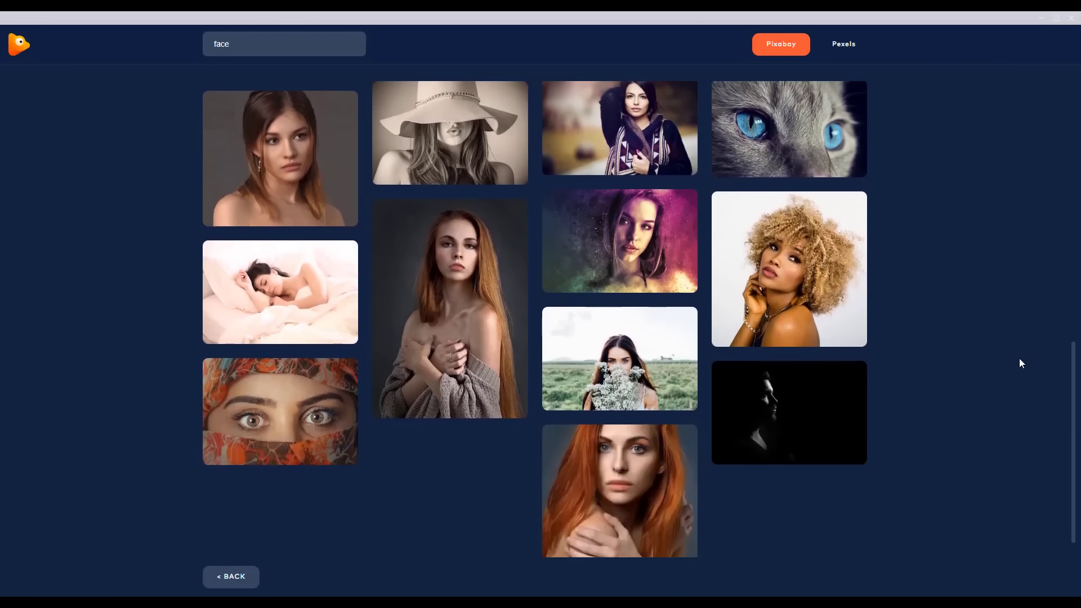
{"action": "scroll", "coordinate": [1020, 358], "scroll_direction": "up", "scroll_amount": 8}
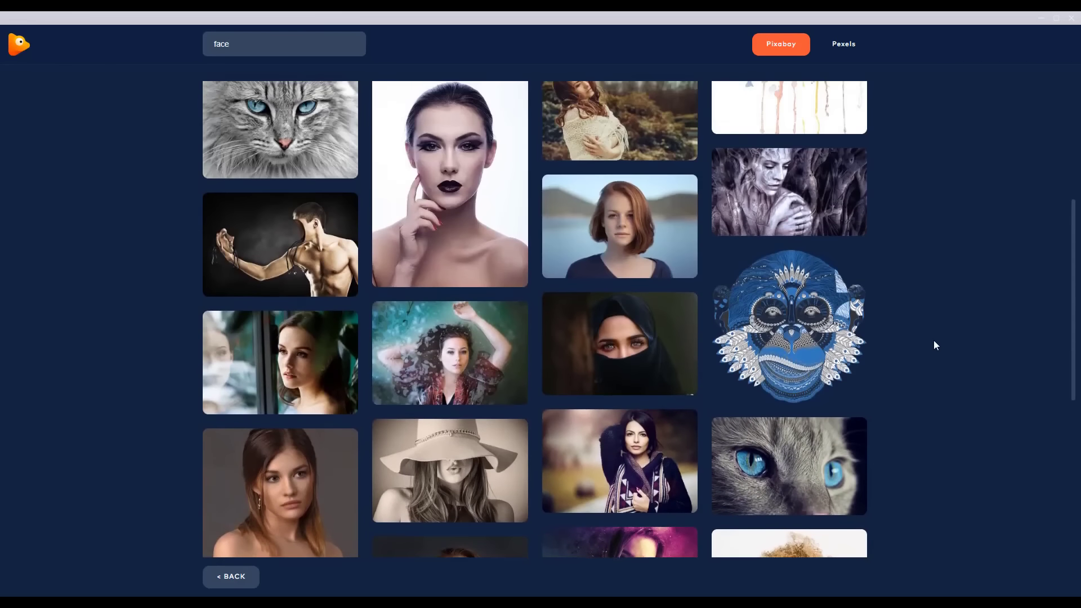
{"action": "scroll", "coordinate": [936, 342], "scroll_direction": "up", "scroll_amount": 4}
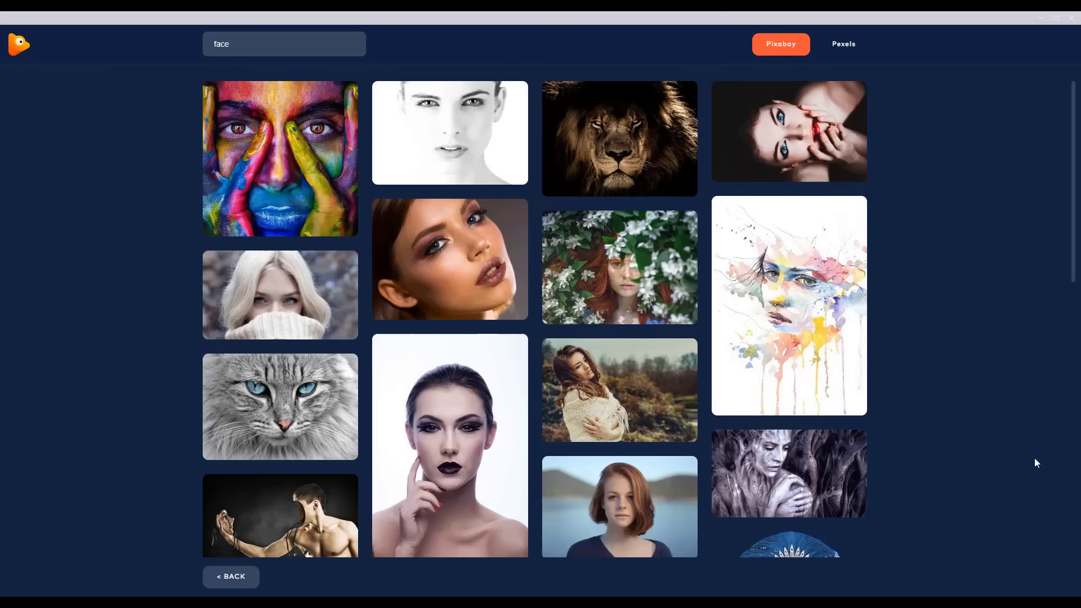
{"action": "scroll", "coordinate": [1035, 459], "scroll_direction": "down", "scroll_amount": 2}
{"action": "scroll", "coordinate": [1038, 495], "scroll_direction": "down", "scroll_amount": 1}
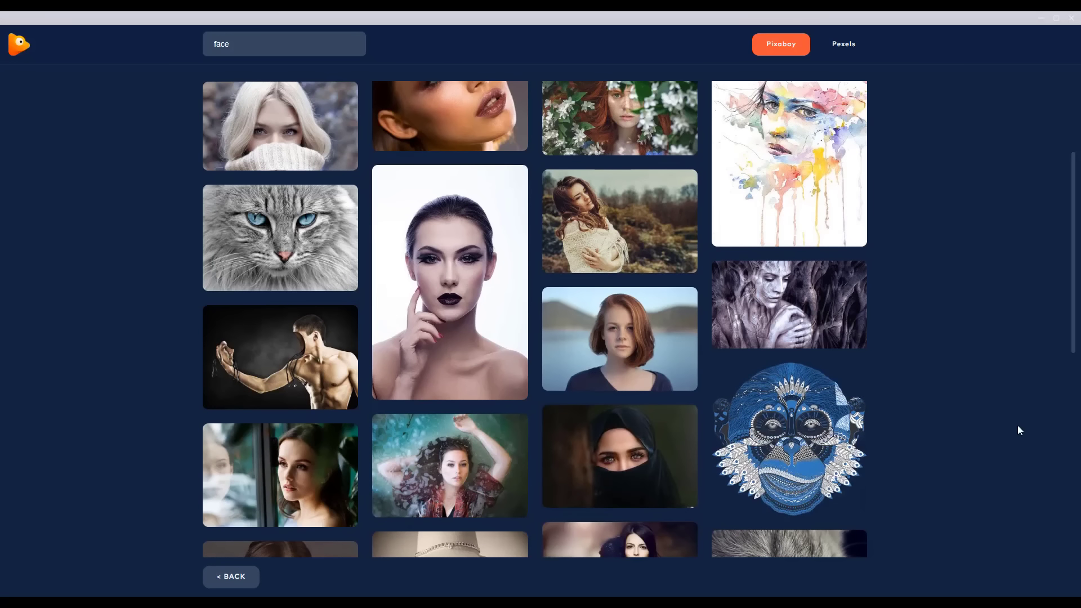
{"action": "left_click", "coordinate": [483, 345]}
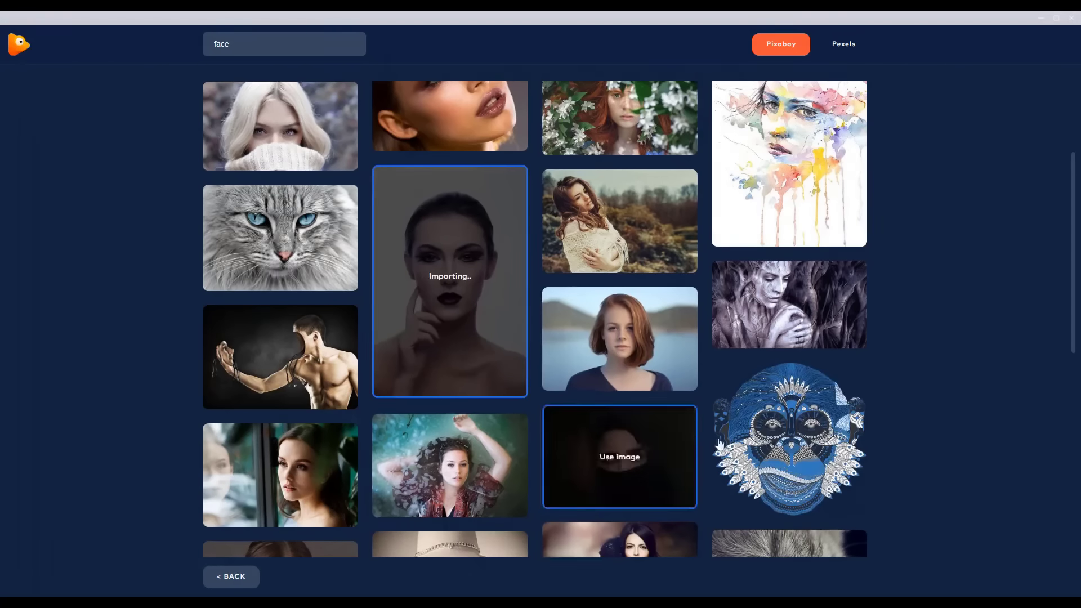
Try a Square crop of the portrait, moved up to include the whole head, and return to the image library.
{"action": "left_click", "coordinate": [582, 572]}
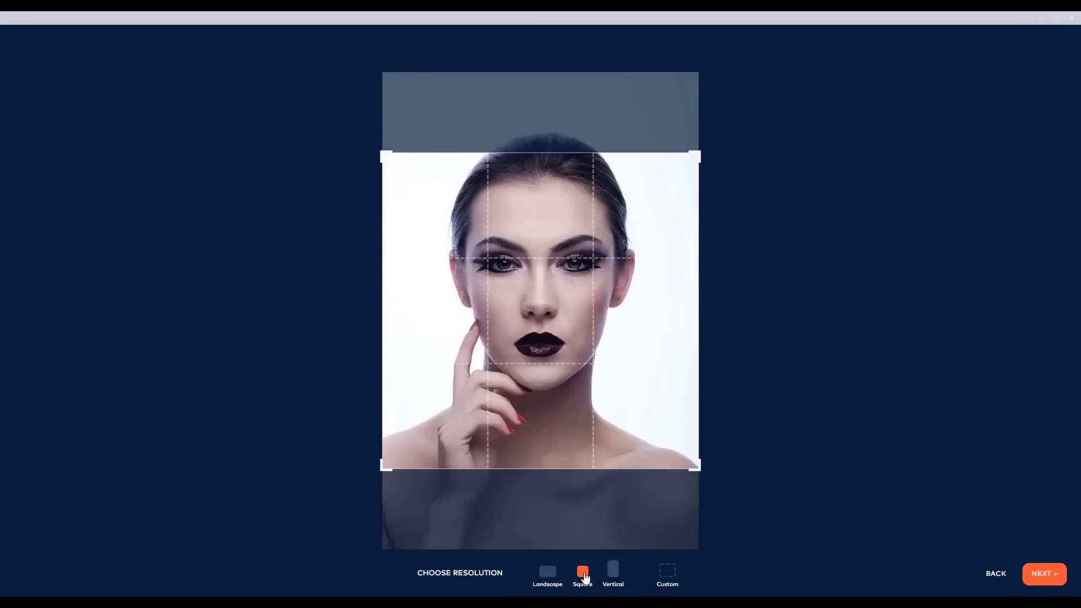
{"action": "left_click_drag", "start_coordinate": [617, 370], "coordinate": [632, 340]}
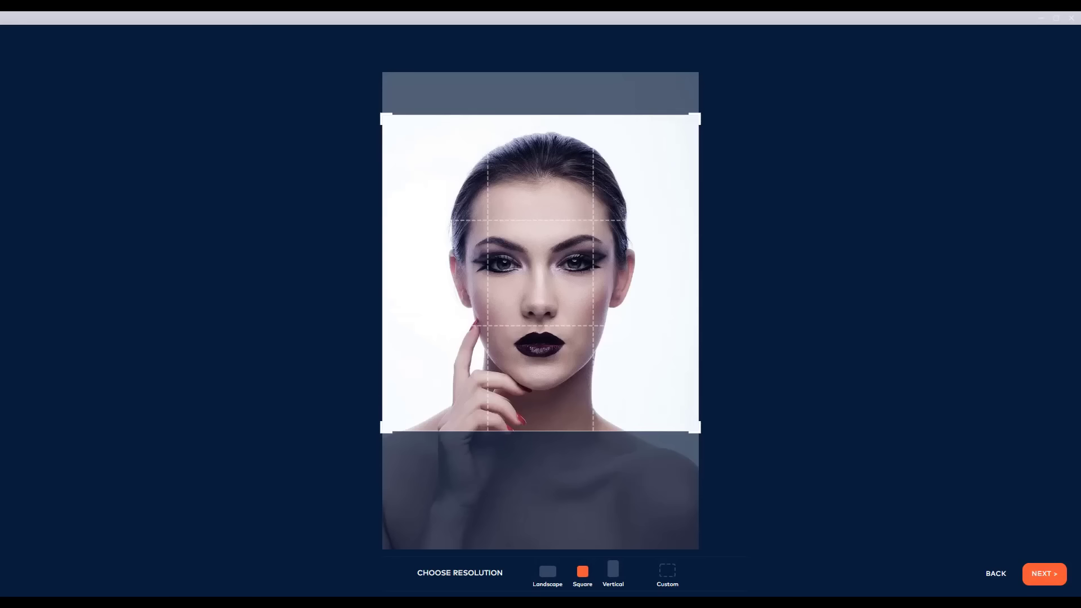
{"action": "left_click", "coordinate": [1001, 574]}
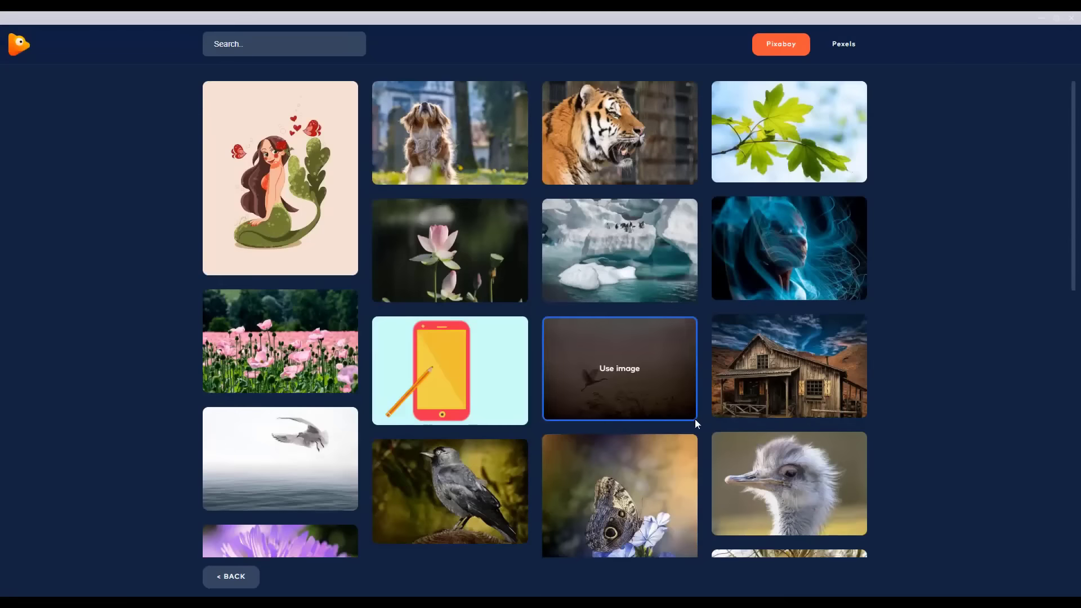
Search the Pixabay image library for "face".
{"action": "scroll", "coordinate": [995, 507], "scroll_direction": "down", "scroll_amount": 3}
{"action": "mouse_move", "coordinate": [451, 220]}
{"action": "scroll", "coordinate": [451, 220], "scroll_direction": "up", "scroll_amount": 3}
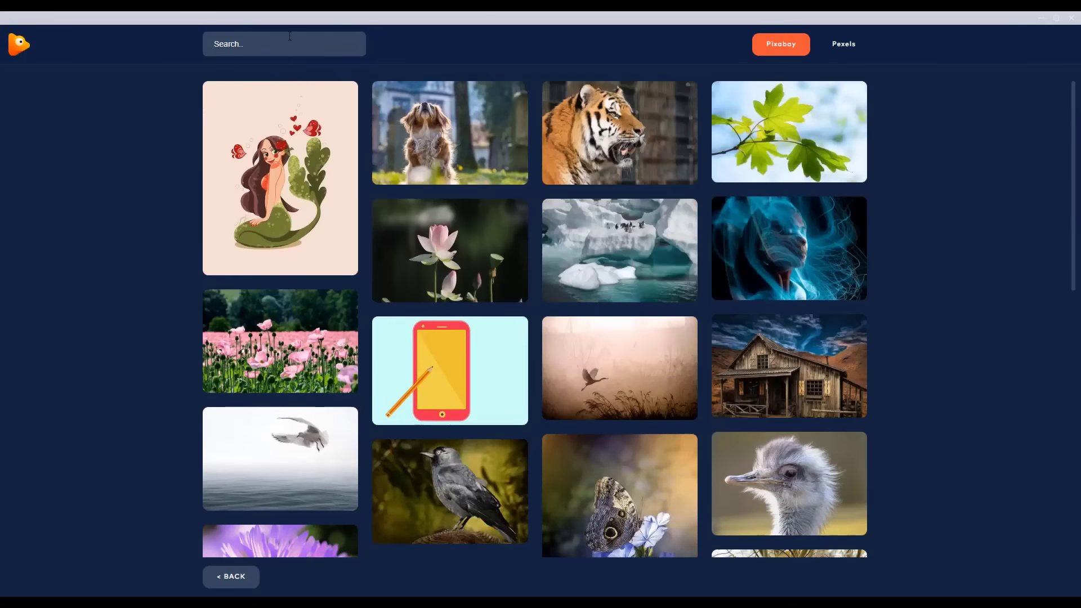
{"action": "left_click", "coordinate": [290, 36]}
{"action": "type", "text": "face"}
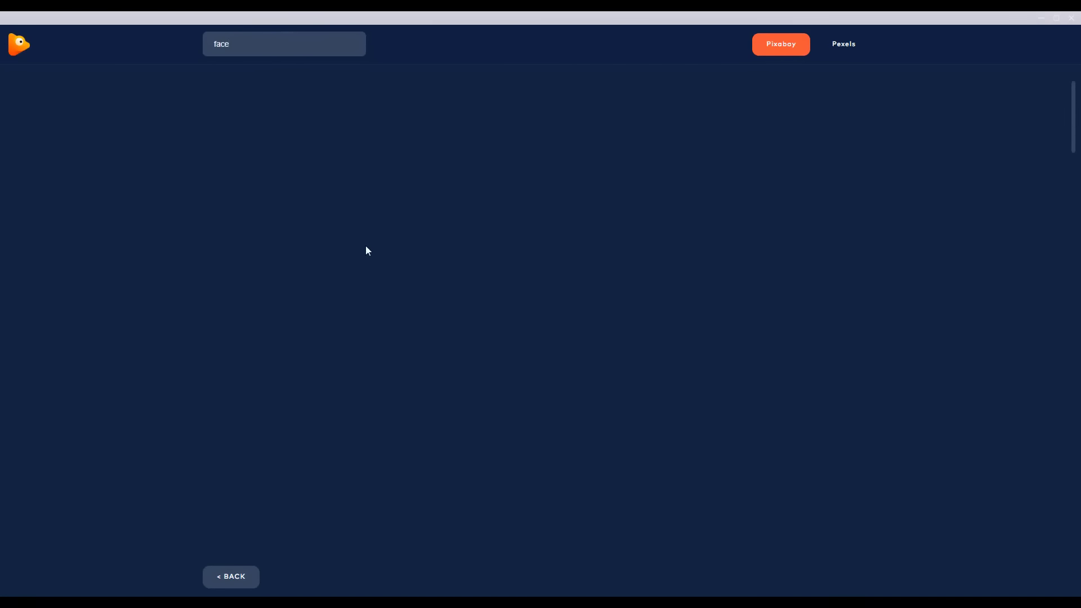
Try the picture of a woman beside a blue eye and a golden mask, with the square crop shifted left, and leave it.
{"action": "scroll", "coordinate": [883, 389], "scroll_direction": "down", "scroll_amount": 10}
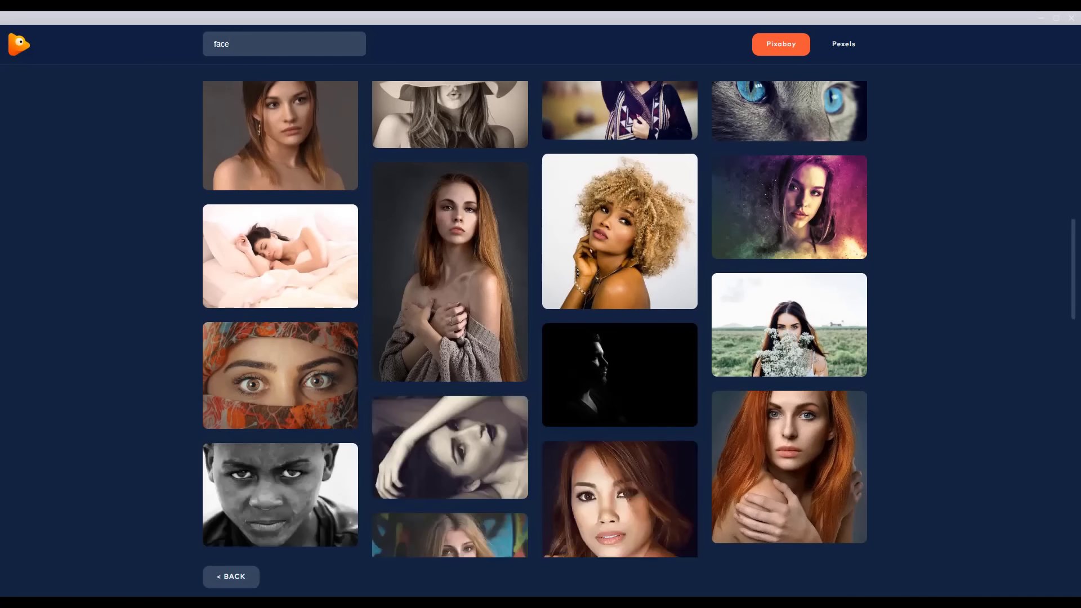
{"action": "scroll", "coordinate": [1051, 429], "scroll_direction": "down", "scroll_amount": 1}
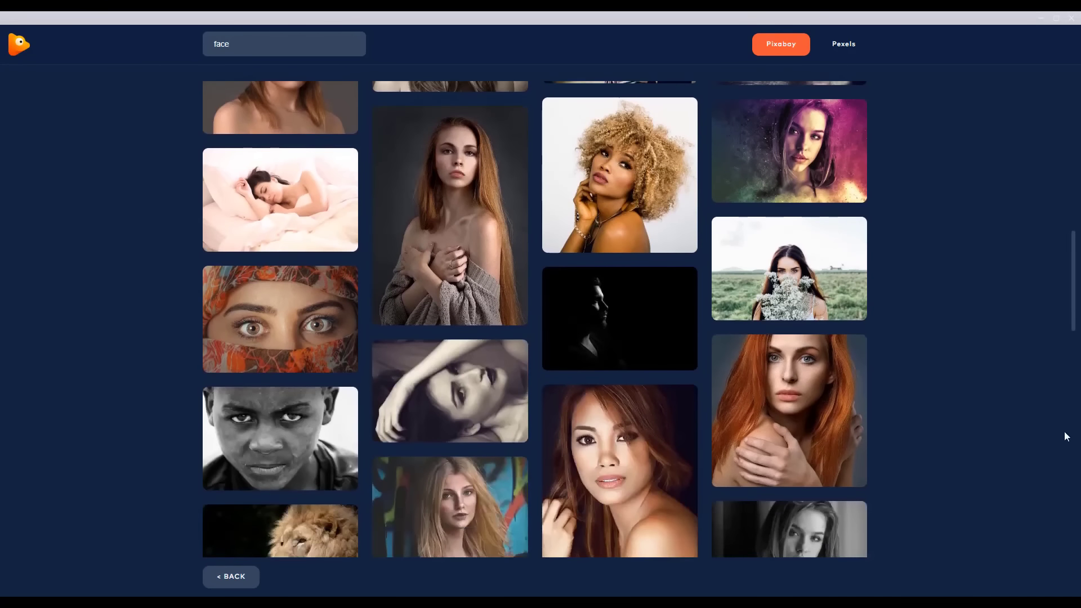
{"action": "scroll", "coordinate": [1020, 417], "scroll_direction": "down", "scroll_amount": 5}
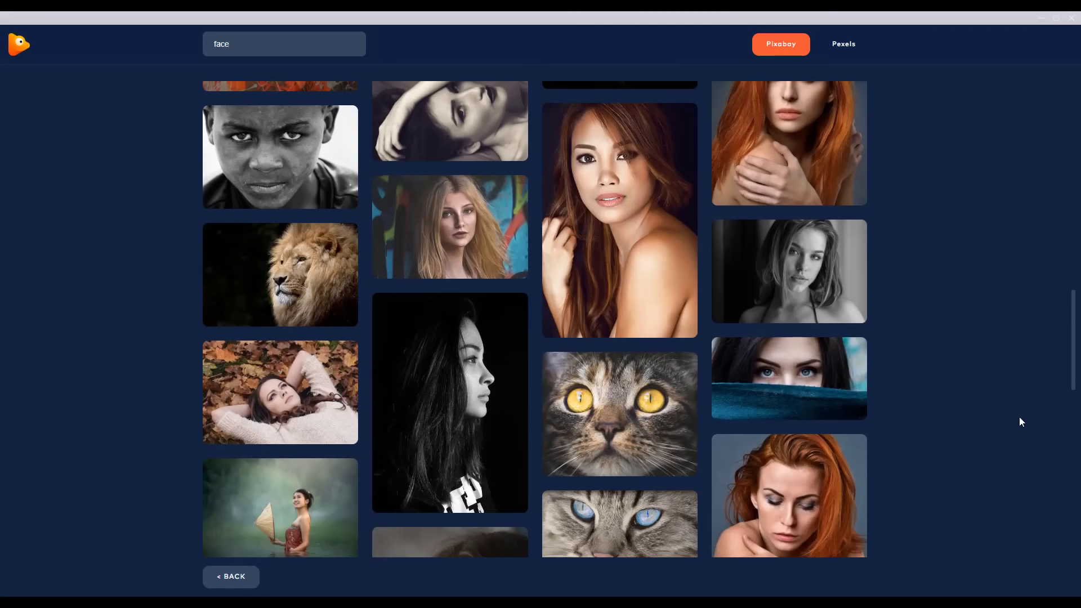
{"action": "scroll", "coordinate": [1019, 417], "scroll_direction": "down", "scroll_amount": 3}
{"action": "scroll", "coordinate": [1019, 420], "scroll_direction": "down", "scroll_amount": 3}
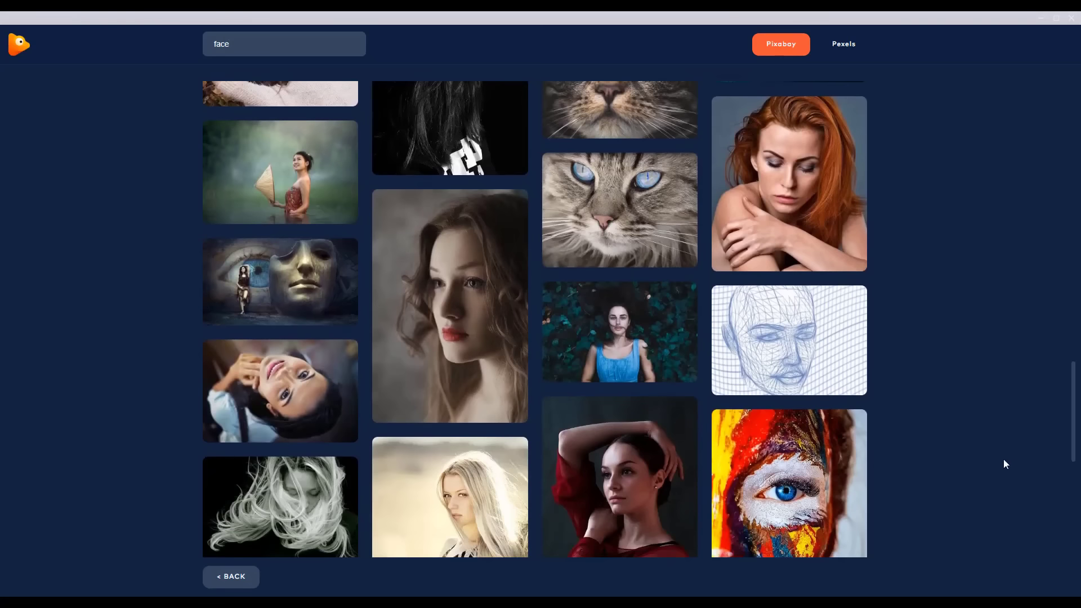
{"action": "mouse_move", "coordinate": [326, 308]}
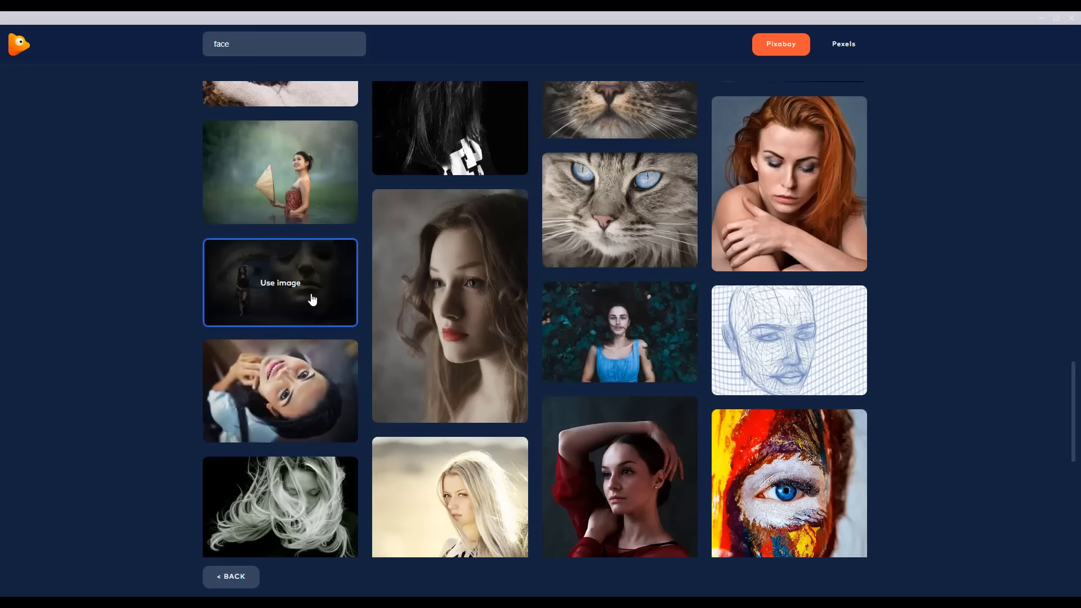
{"action": "mouse_move", "coordinate": [334, 280]}
{"action": "left_click", "coordinate": [324, 289]}
{"action": "left_click_drag", "start_coordinate": [582, 491], "coordinate": [497, 500]}
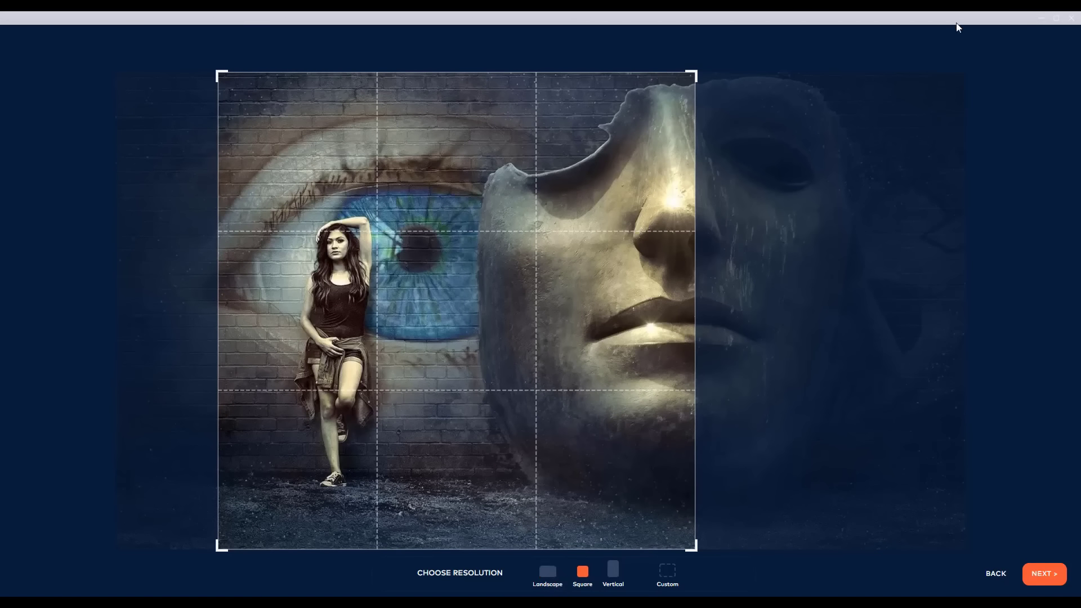
{"action": "left_click", "coordinate": [1000, 583]}
Search the library for "face" and start a project from the colorfully painted face photo with the Square resolution.
{"action": "mouse_move", "coordinate": [516, 344]}
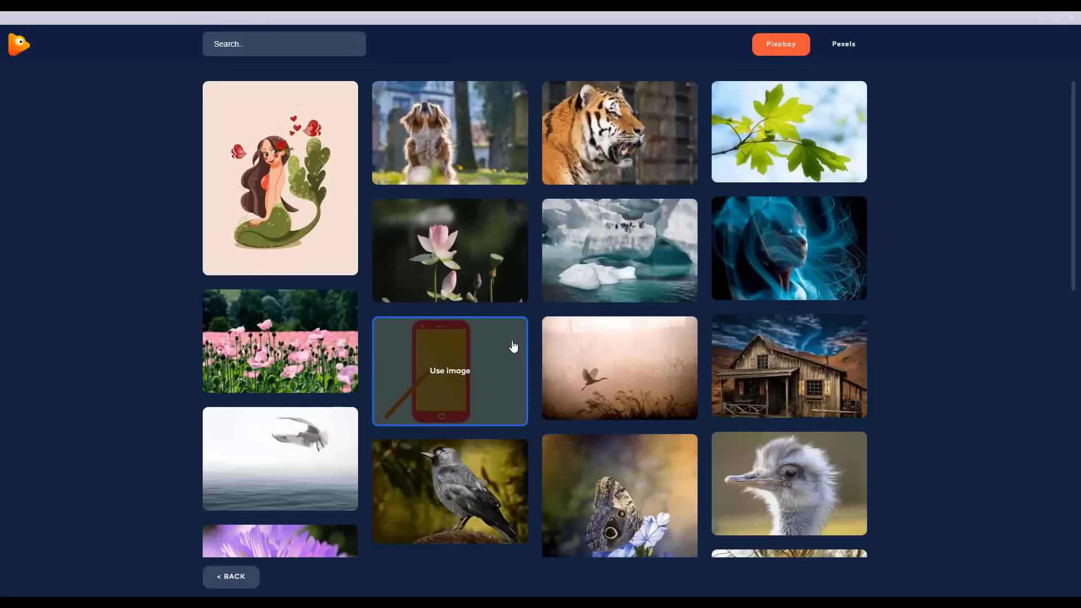
{"action": "type", "text": "face"}
{"action": "key", "text": "Return"}
{"action": "left_click", "coordinate": [280, 150]}
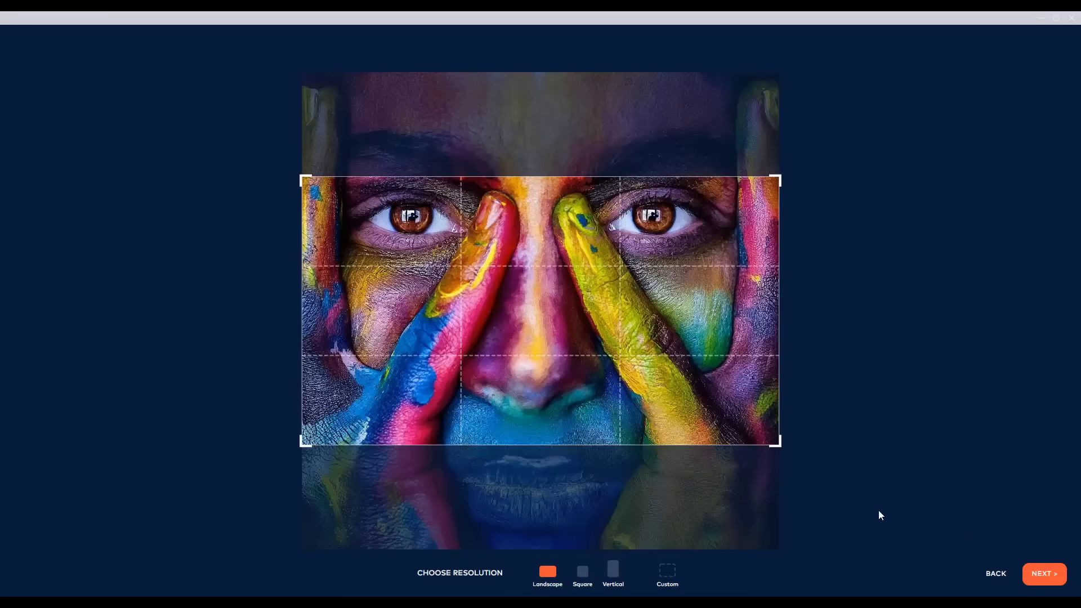
{"action": "left_click", "coordinate": [583, 572]}
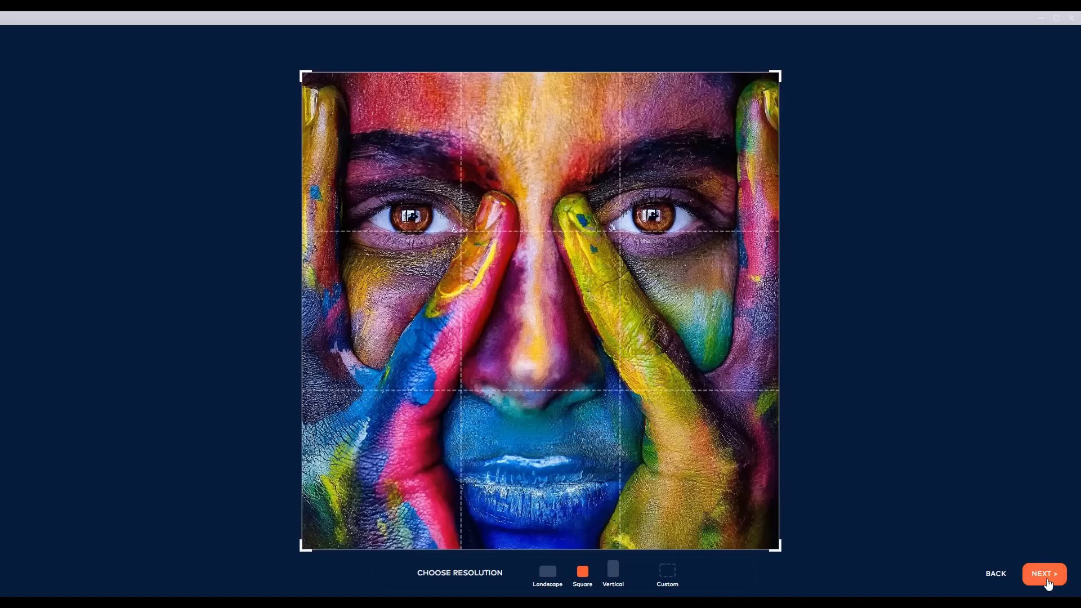
{"action": "left_click", "coordinate": [1046, 575]}
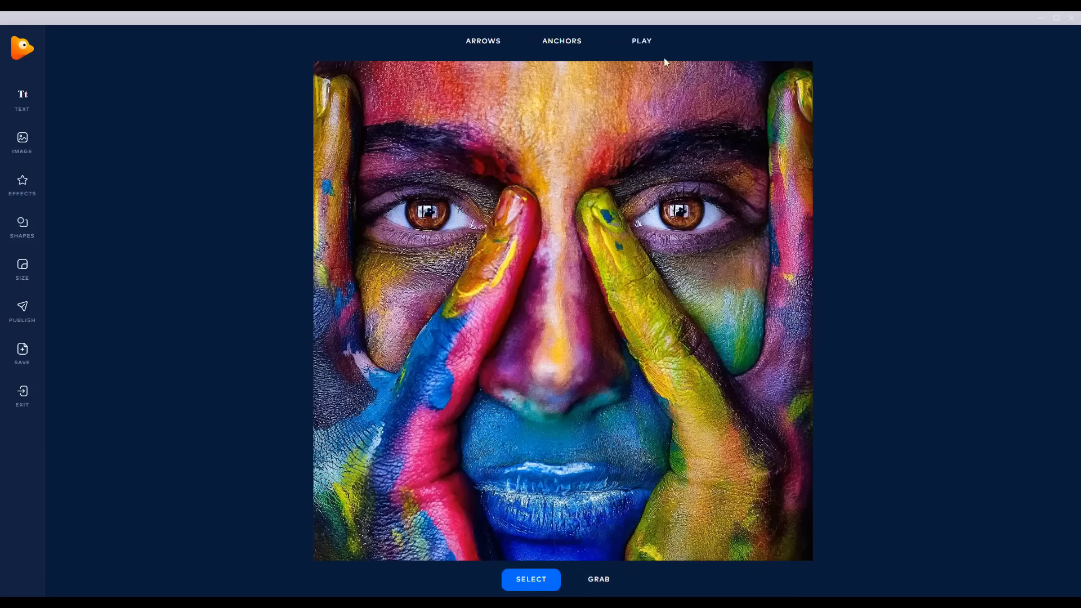
Surround the right-hand eye of the painted face with single anchors along the upper and lower lids.
{"action": "left_click", "coordinate": [580, 41]}
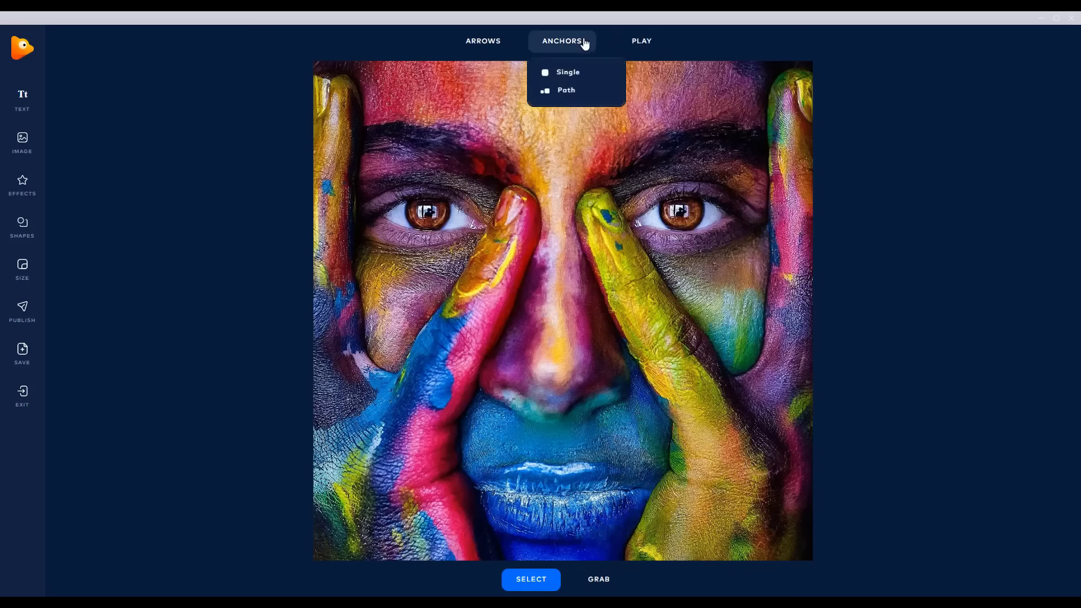
{"action": "left_click", "coordinate": [573, 77]}
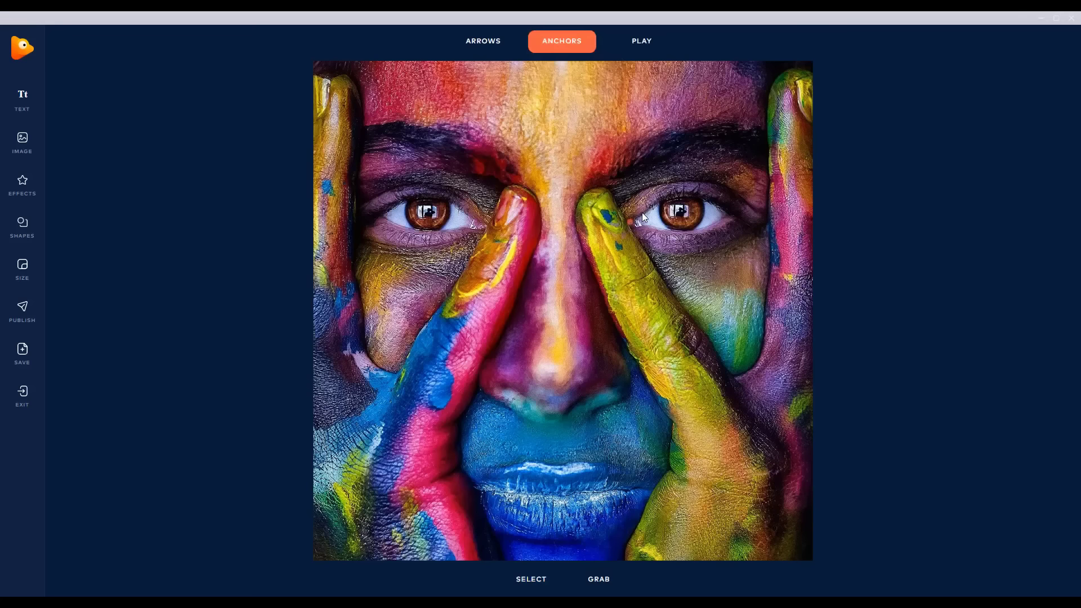
{"action": "left_click_drag", "start_coordinate": [642, 214], "coordinate": [654, 201]}
{"action": "left_click", "coordinate": [679, 194]}
{"action": "left_click", "coordinate": [704, 194]}
{"action": "left_click", "coordinate": [685, 231]}
{"action": "left_click", "coordinate": [670, 230]}
{"action": "left_click", "coordinate": [657, 228]}
{"action": "left_click", "coordinate": [645, 228]}
{"action": "left_click", "coordinate": [636, 228]}
Surround the left-hand eye of the painted face with single anchors along its lids.
{"action": "left_click", "coordinate": [483, 224]}
{"action": "left_click", "coordinate": [471, 209]}
{"action": "left_click", "coordinate": [459, 200]}
Outline the tip and nostrils of the nose with single anchors.
{"action": "left_click", "coordinate": [547, 372]}
{"action": "left_click", "coordinate": [575, 370]}
{"action": "left_click", "coordinate": [593, 372]}
{"action": "left_click", "coordinate": [610, 378]}
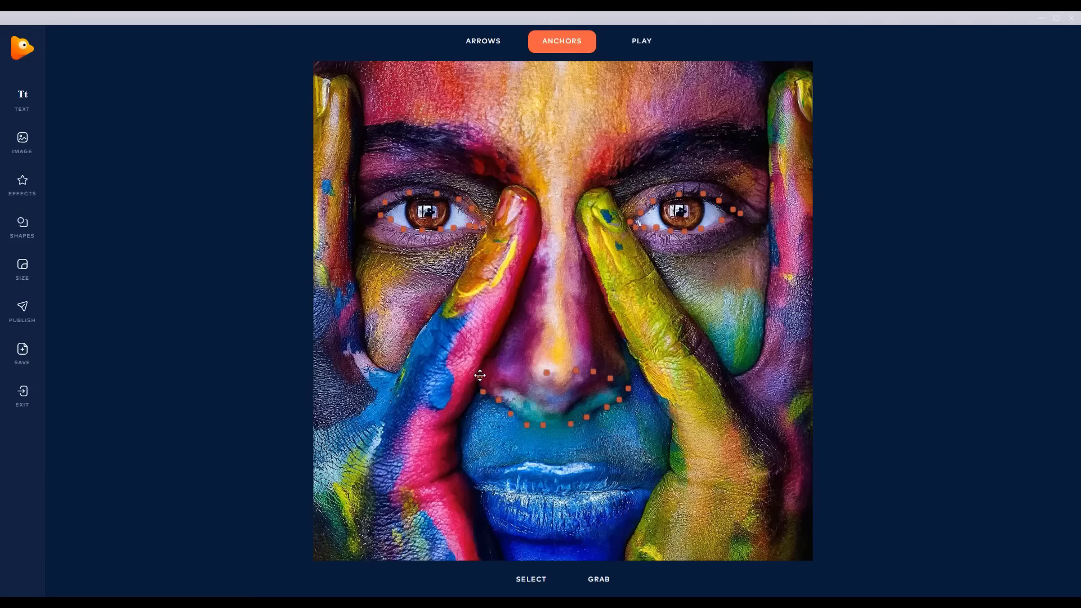
Place single anchors up the inner edge of the left-hand finger, along the side of the nose.
{"action": "left_click", "coordinate": [496, 339]}
{"action": "left_click", "coordinate": [509, 314]}
{"action": "left_click", "coordinate": [519, 290]}
{"action": "left_click", "coordinate": [532, 256]}
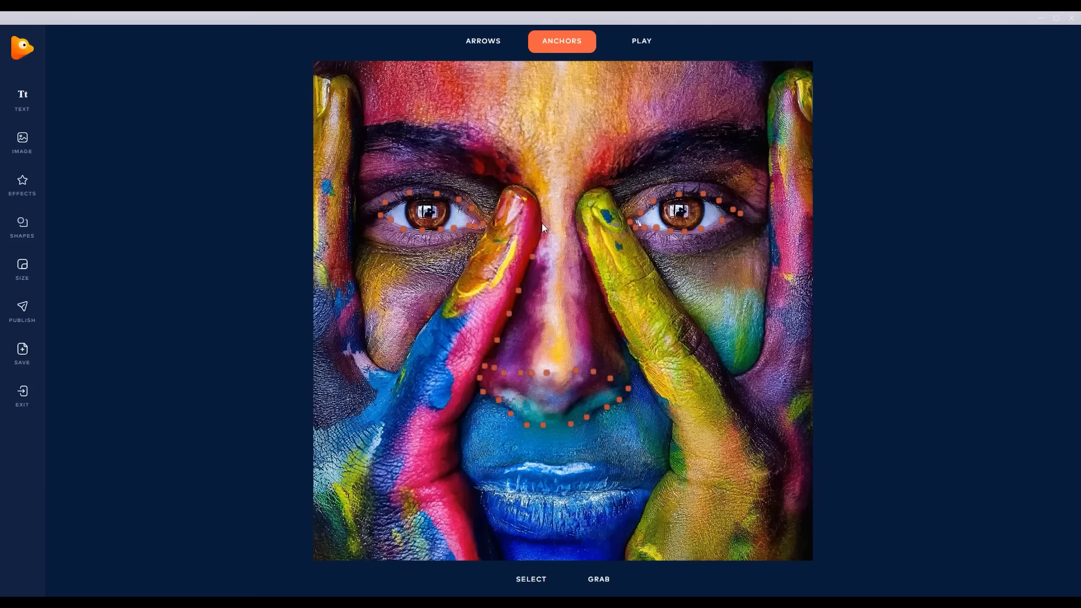
Place single anchors from the left-hand finger's tip down its outer edge, along the cheek.
{"action": "left_click", "coordinate": [504, 192]}
{"action": "left_click", "coordinate": [496, 210]}
{"action": "left_click", "coordinate": [491, 222]}
{"action": "left_click", "coordinate": [477, 248]}
{"action": "left_click", "coordinate": [465, 261]}
{"action": "left_click", "coordinate": [457, 282]}
{"action": "left_click", "coordinate": [444, 301]}
{"action": "left_click", "coordinate": [433, 318]}
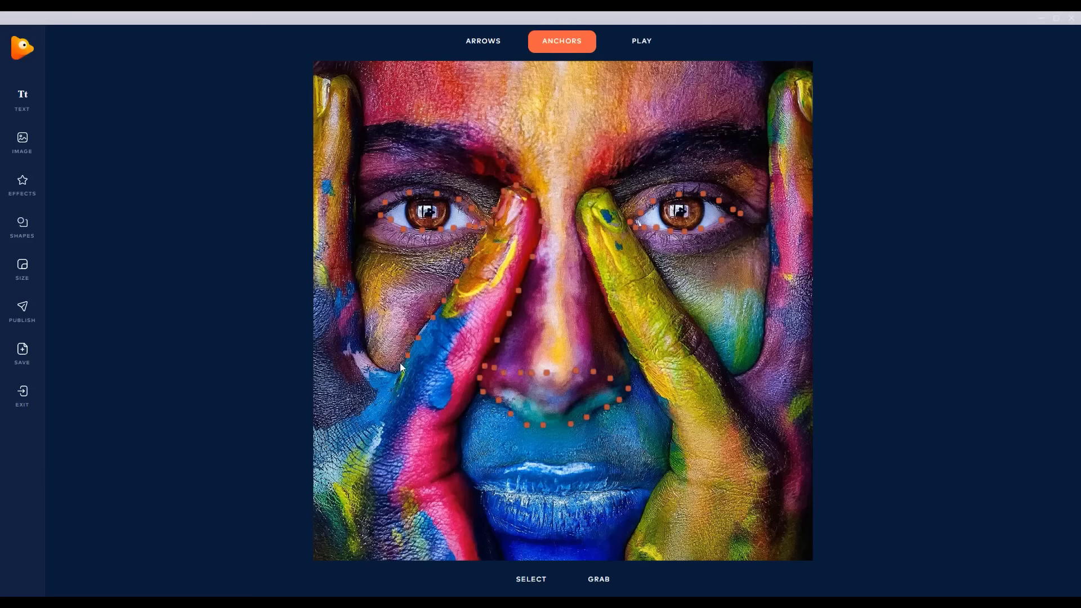
Place single anchors up the inner edge of the outermost left-hand finger and around its tip.
{"action": "left_click", "coordinate": [356, 163]}
{"action": "left_click", "coordinate": [361, 130]}
{"action": "left_click", "coordinate": [364, 104]}
{"action": "left_click", "coordinate": [358, 79]}
{"action": "left_click", "coordinate": [344, 70]}
{"action": "left_click", "coordinate": [325, 66]}
Place single anchors around the tip of the outermost right-hand finger and down its inner edge.
{"action": "left_click", "coordinate": [810, 68]}
{"action": "left_click", "coordinate": [795, 68]}
{"action": "left_click", "coordinate": [769, 176]}
{"action": "left_click", "coordinate": [771, 195]}
{"action": "left_click", "coordinate": [771, 222]}
{"action": "left_click", "coordinate": [772, 251]}
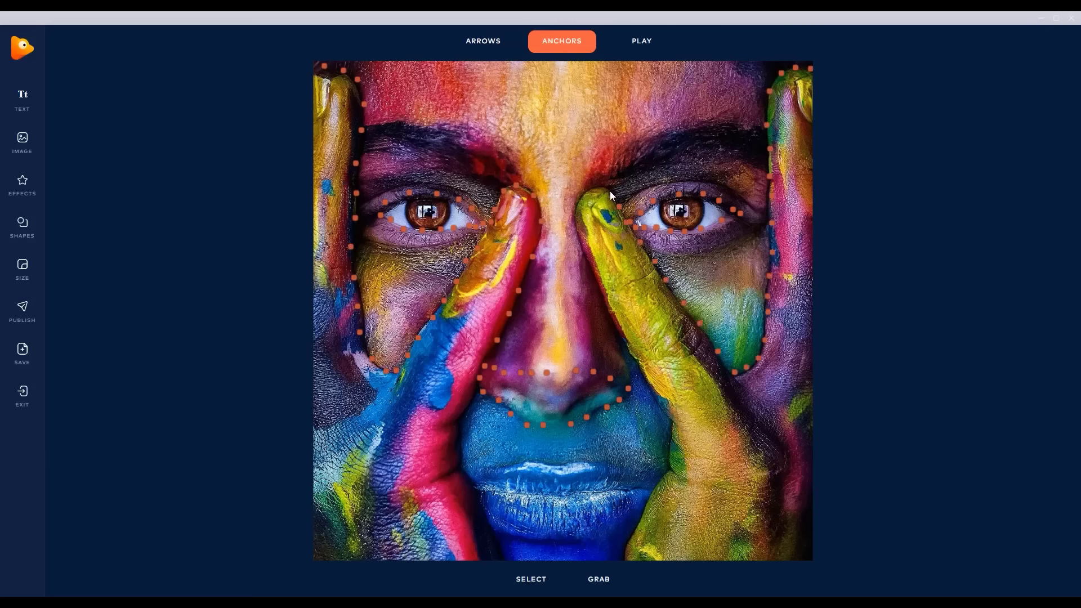
Place single anchors down the right-hand finger's nose-side edge to the mouth, plus anchors on the left hand's edge beside the nostril.
{"action": "left_click", "coordinate": [601, 290]}
{"action": "left_click", "coordinate": [608, 311]}
{"action": "left_click", "coordinate": [621, 340]}
{"action": "left_click", "coordinate": [640, 361]}
{"action": "left_click", "coordinate": [655, 388]}
{"action": "left_click", "coordinate": [668, 421]}
{"action": "left_click", "coordinate": [670, 442]}
{"action": "left_click", "coordinate": [669, 463]}
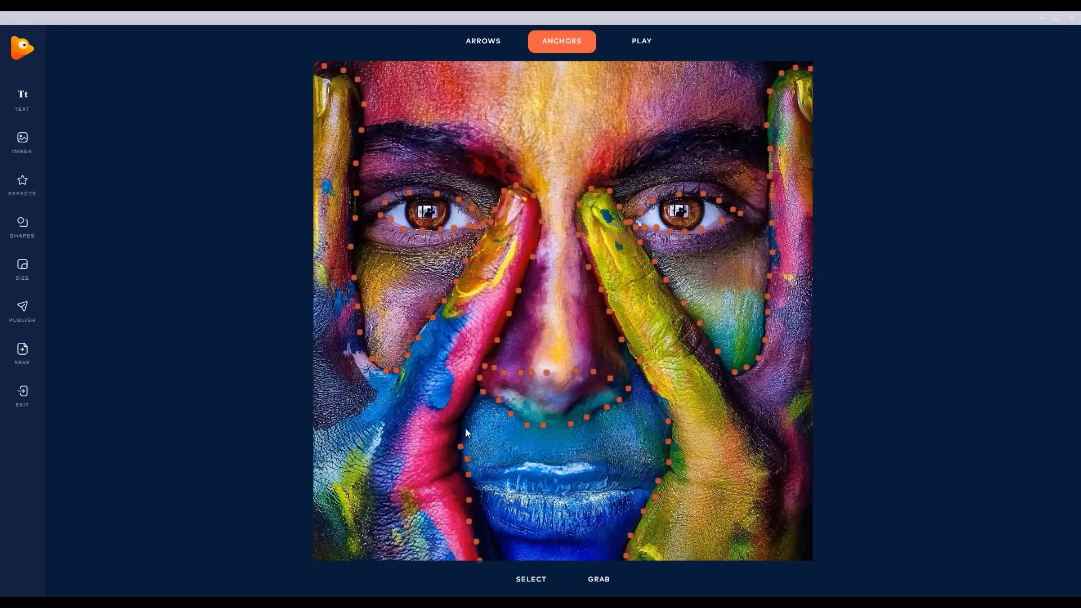
{"action": "left_click", "coordinate": [476, 391]}
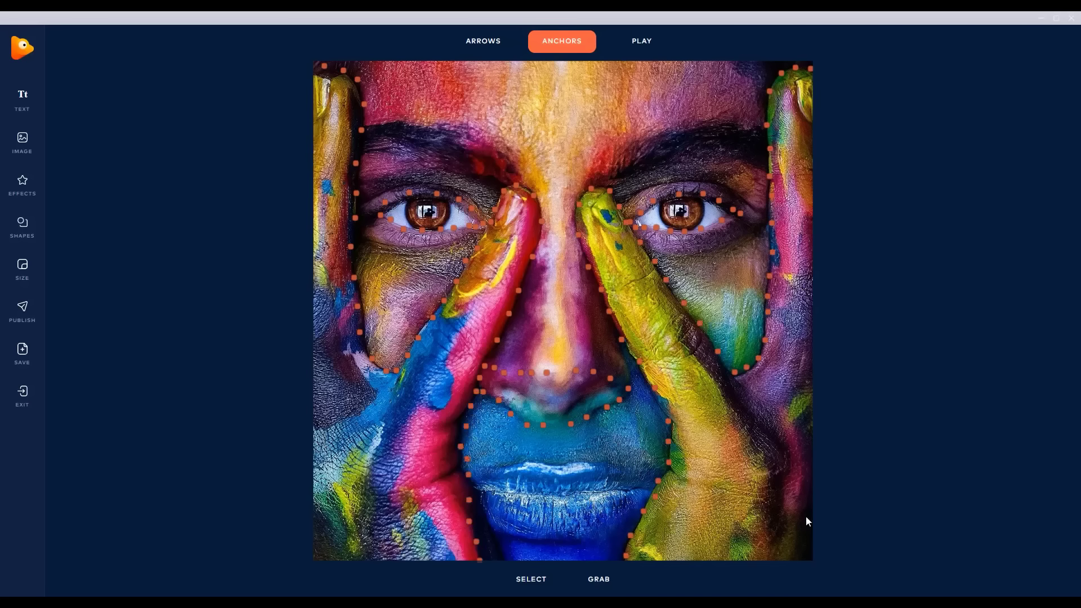
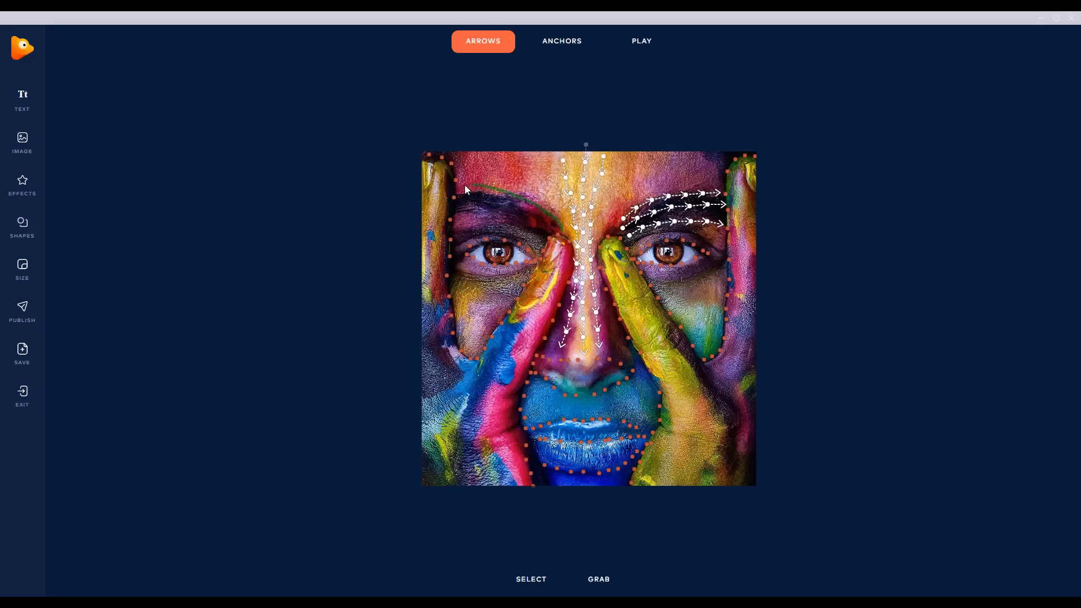
Draw path arrows outward along the left-hand eyebrow and across both sides of the forehead.
{"action": "left_click_drag", "start_coordinate": [465, 184], "coordinate": [465, 185]}
{"action": "left_click_drag", "start_coordinate": [541, 236], "coordinate": [458, 212]}
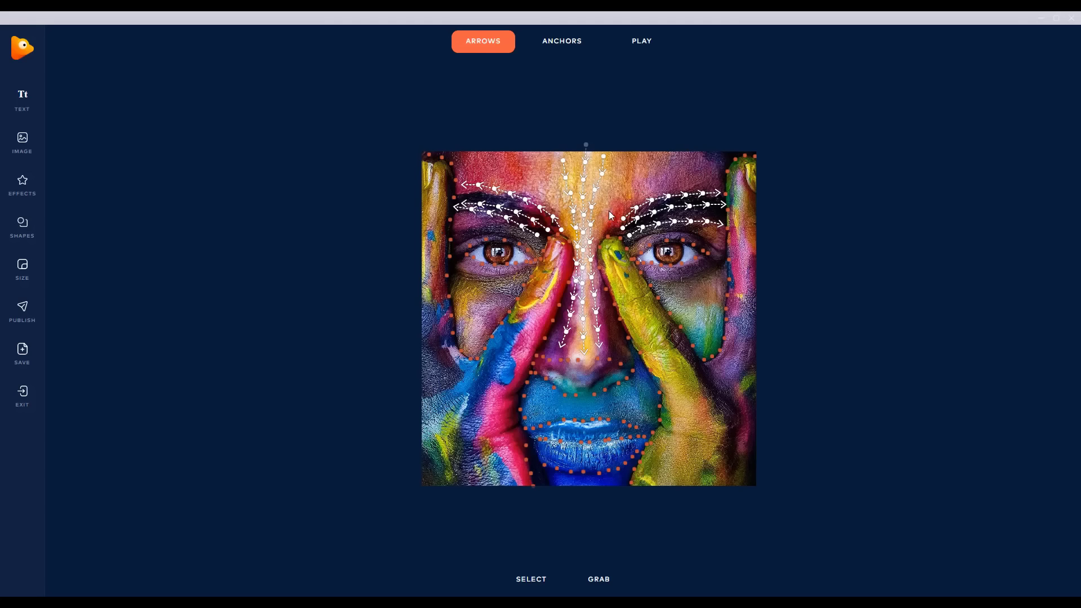
{"action": "mouse_move", "coordinate": [610, 213]}
{"action": "left_mouse_down"}
{"action": "mouse_move", "coordinate": [637, 191]}
{"action": "mouse_move", "coordinate": [714, 173]}
{"action": "left_mouse_up"}
{"action": "mouse_move", "coordinate": [690, 162]}
{"action": "left_mouse_down"}
{"action": "mouse_move", "coordinate": [646, 159]}
{"action": "mouse_move", "coordinate": [667, 151]}
{"action": "left_mouse_up"}
{"action": "left_click_drag", "start_coordinate": [568, 224], "coordinate": [553, 200]}
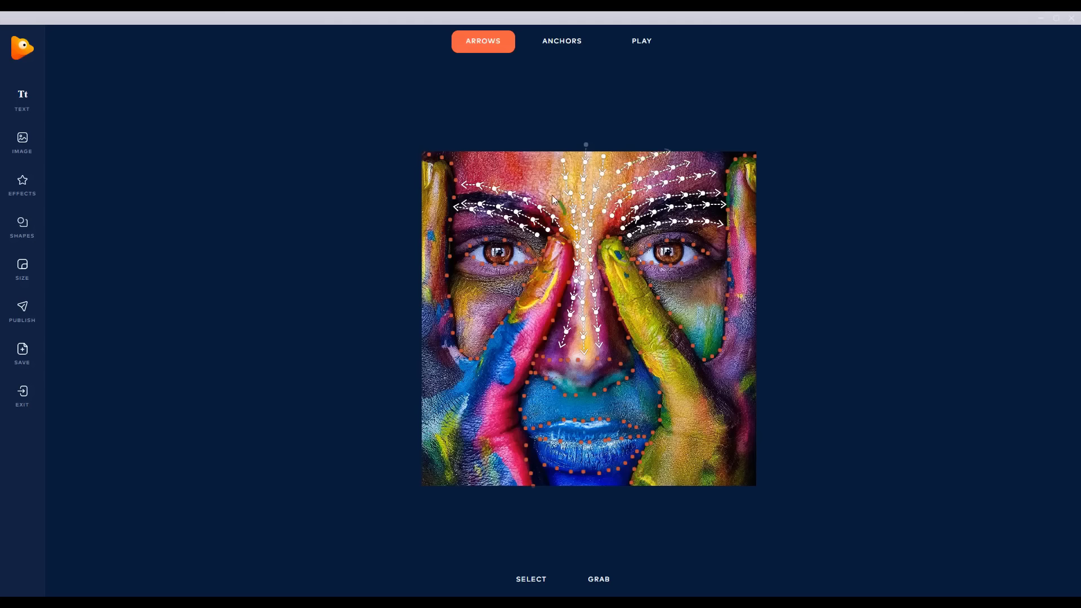
{"action": "mouse_move", "coordinate": [506, 170]}
{"action": "left_mouse_down"}
{"action": "mouse_move", "coordinate": [461, 158]}
{"action": "mouse_move", "coordinate": [541, 168]}
{"action": "mouse_move", "coordinate": [499, 147]}
{"action": "left_mouse_up"}
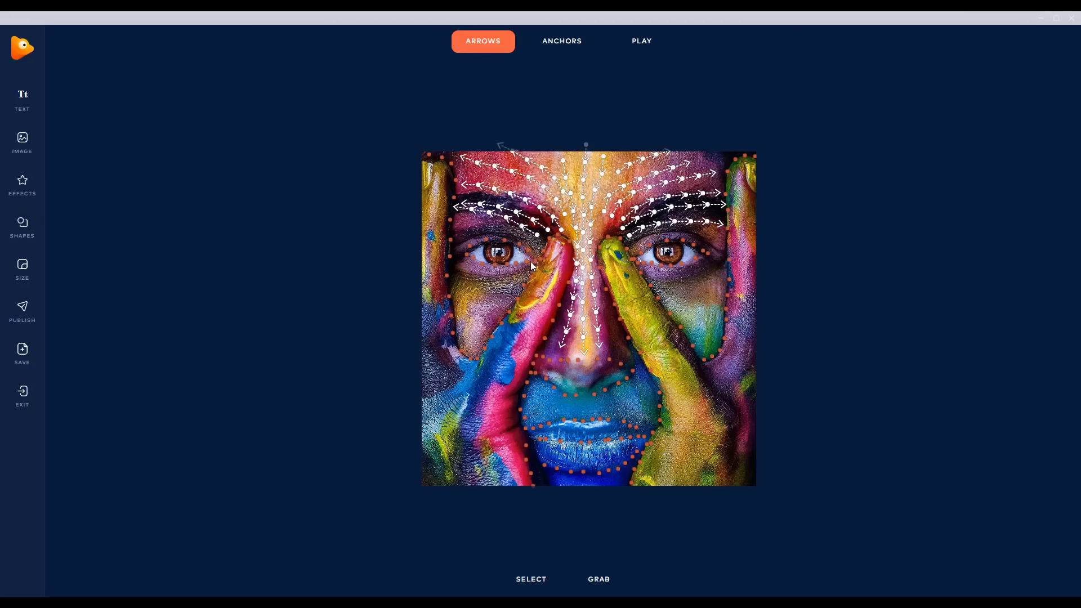
Draw outward path arrows above and below the left-hand eye and down across the left-hand cheek.
{"action": "scroll", "coordinate": [530, 270], "scroll_direction": "up", "scroll_amount": 1}
{"action": "left_click_drag", "start_coordinate": [531, 274], "coordinate": [448, 269]}
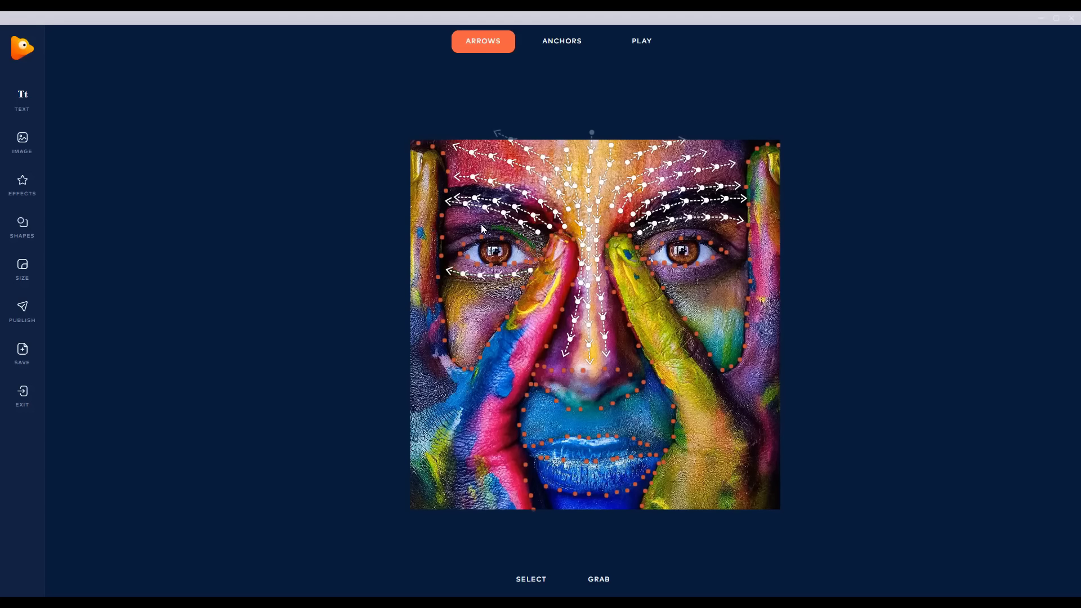
{"action": "left_click_drag", "start_coordinate": [537, 238], "coordinate": [450, 224]}
{"action": "left_click_drag", "start_coordinate": [477, 232], "coordinate": [451, 231]}
{"action": "mouse_move", "coordinate": [499, 289]}
{"action": "left_mouse_down"}
{"action": "mouse_move", "coordinate": [448, 288]}
{"action": "mouse_move", "coordinate": [477, 298]}
{"action": "mouse_move", "coordinate": [444, 300]}
{"action": "mouse_move", "coordinate": [502, 310]}
{"action": "mouse_move", "coordinate": [451, 311]}
{"action": "left_mouse_up"}
{"action": "mouse_move", "coordinate": [495, 320]}
{"action": "left_mouse_down"}
{"action": "mouse_move", "coordinate": [453, 331]}
{"action": "mouse_move", "coordinate": [488, 340]}
{"action": "mouse_move", "coordinate": [455, 346]}
{"action": "left_mouse_up"}
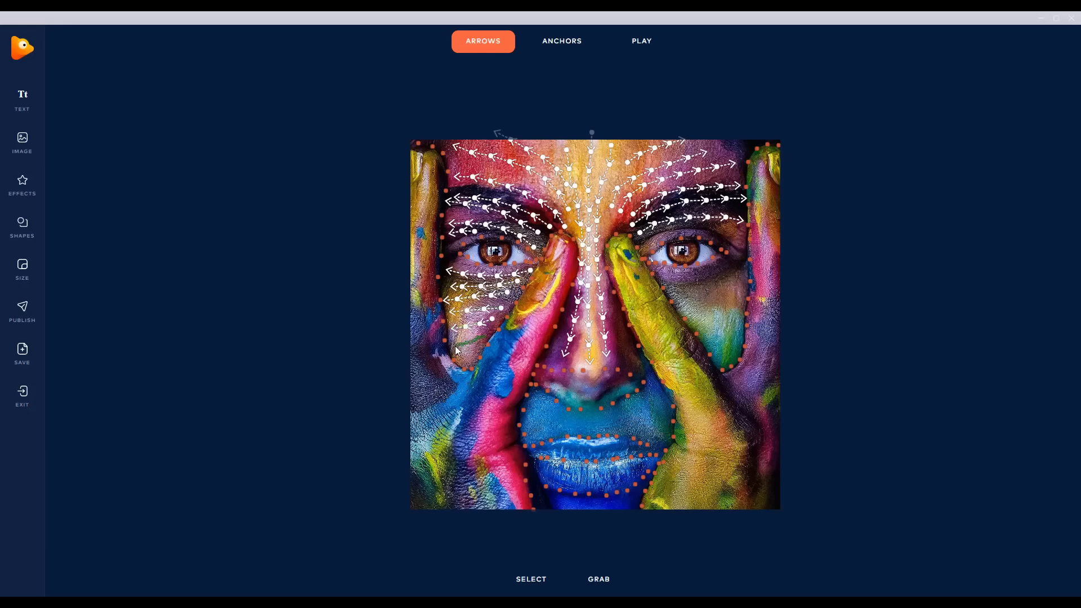
Draw outward path arrows below the right-hand eye and down across the right-hand cheek.
{"action": "mouse_move", "coordinate": [659, 276]}
{"action": "left_mouse_down"}
{"action": "mouse_move", "coordinate": [712, 288]}
{"action": "mouse_move", "coordinate": [746, 285]}
{"action": "left_mouse_up"}
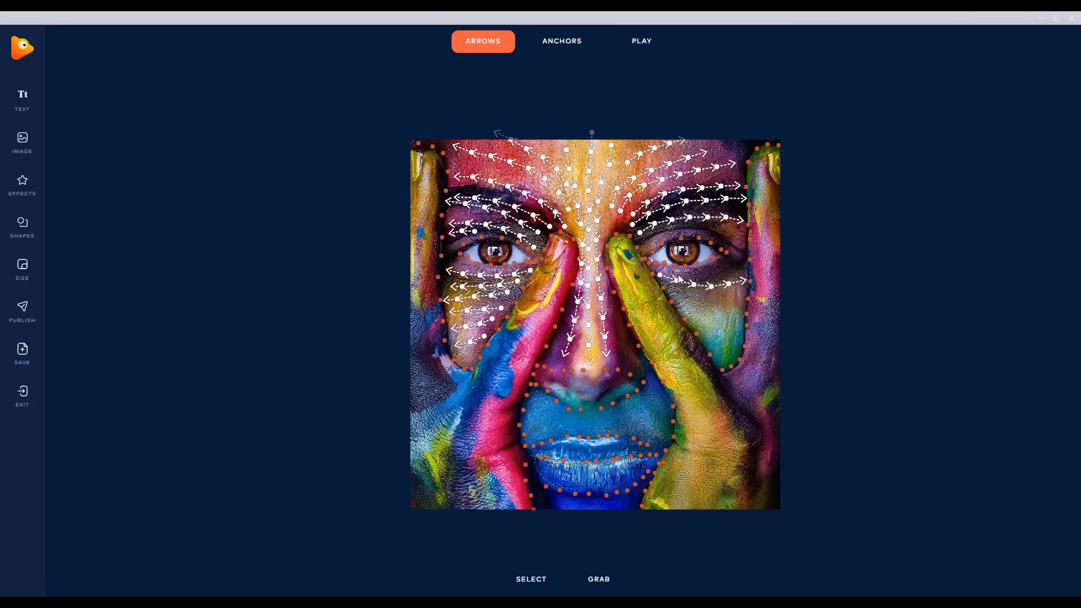
{"action": "left_click_drag", "start_coordinate": [679, 278], "coordinate": [743, 269]}
{"action": "mouse_move", "coordinate": [678, 295]}
{"action": "left_mouse_down"}
{"action": "mouse_move", "coordinate": [741, 301]}
{"action": "mouse_move", "coordinate": [718, 315]}
{"action": "mouse_move", "coordinate": [737, 319]}
{"action": "mouse_move", "coordinate": [690, 316]}
{"action": "mouse_move", "coordinate": [742, 335]}
{"action": "mouse_move", "coordinate": [708, 336]}
{"action": "mouse_move", "coordinate": [732, 350]}
{"action": "left_mouse_up"}
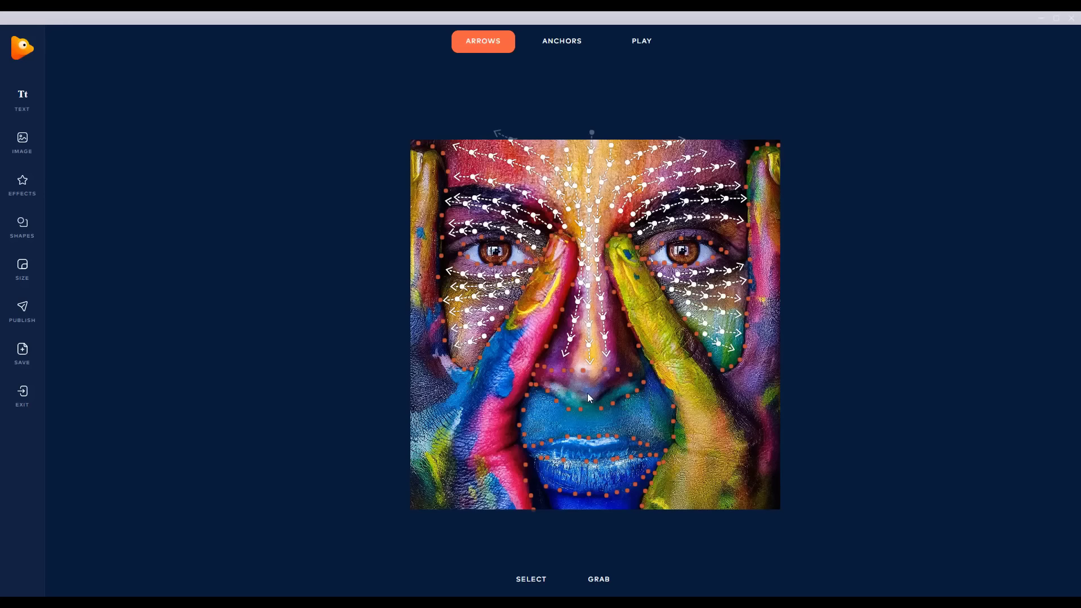
Draw path arrows upward through the right-hand hand, from its base along the finger beside the nose and the outermost finger.
{"action": "scroll", "coordinate": [587, 393], "scroll_direction": "down", "scroll_amount": 1}
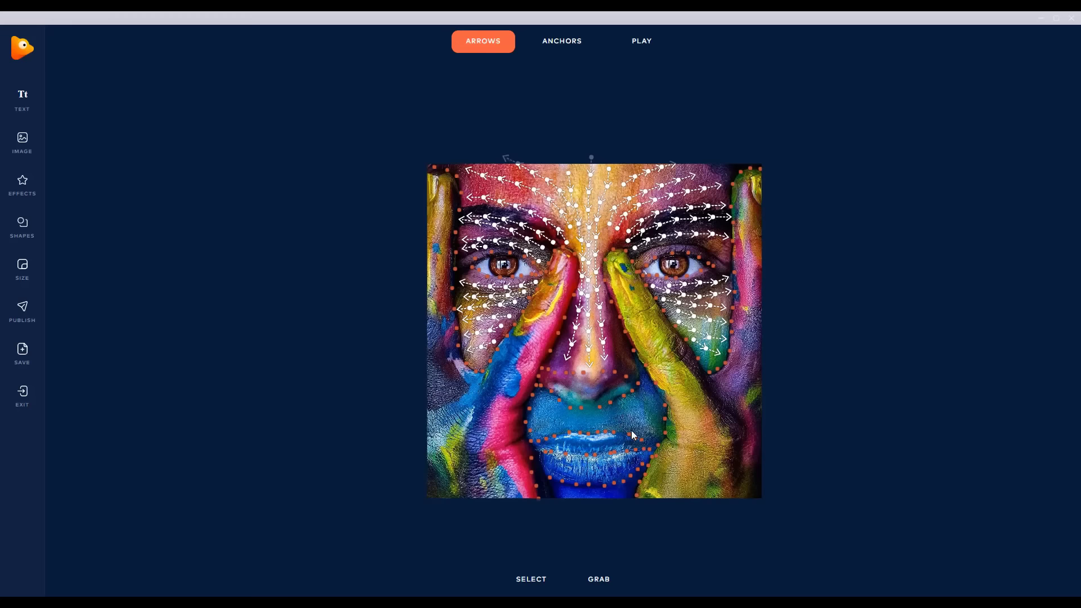
{"action": "scroll", "coordinate": [654, 442], "scroll_direction": "up", "scroll_amount": 2}
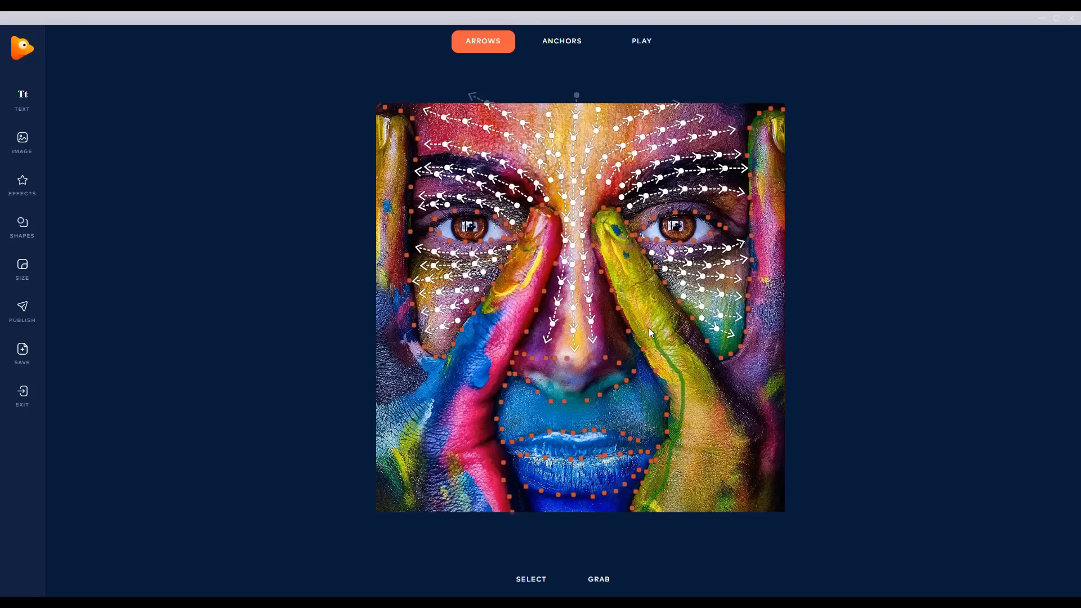
{"action": "left_click_drag", "start_coordinate": [608, 257], "coordinate": [603, 242]}
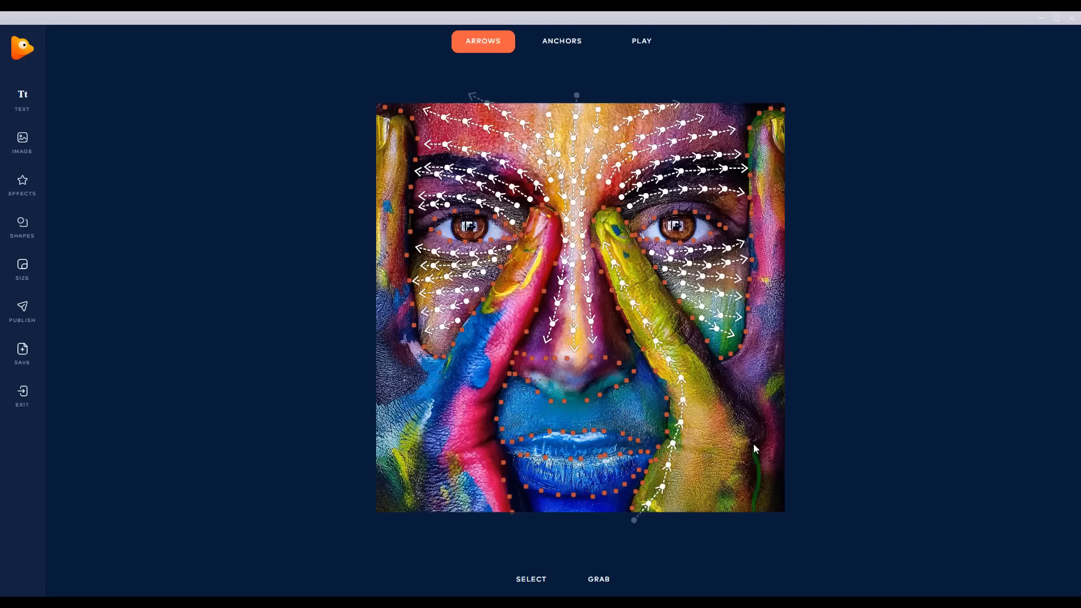
{"action": "left_click_drag", "start_coordinate": [702, 369], "coordinate": [677, 330]}
{"action": "left_click_drag", "start_coordinate": [631, 255], "coordinate": [631, 255]}
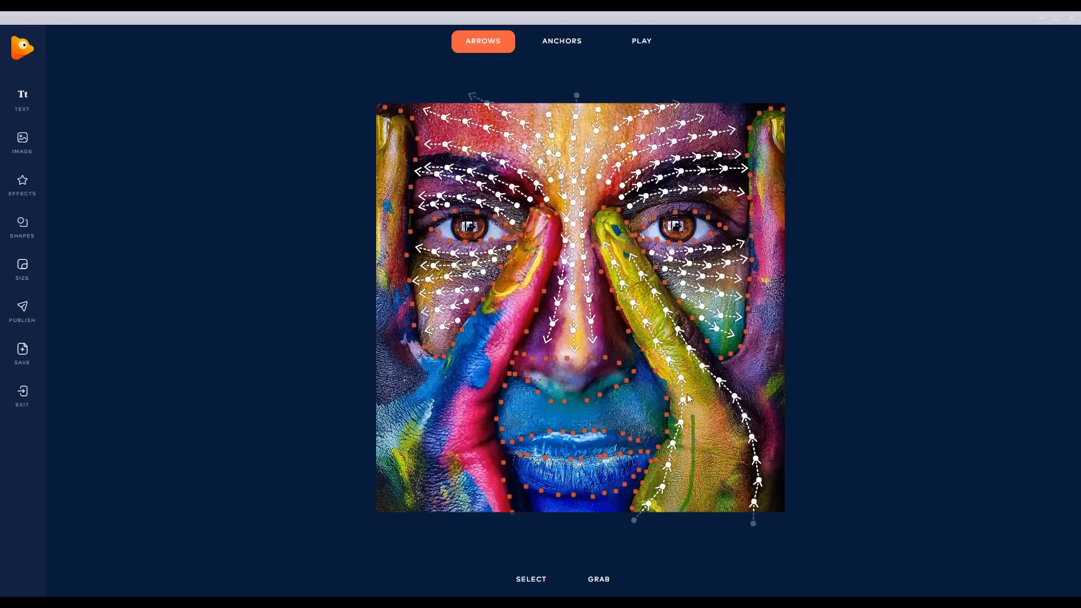
{"action": "left_click_drag", "start_coordinate": [687, 398], "coordinate": [679, 363]}
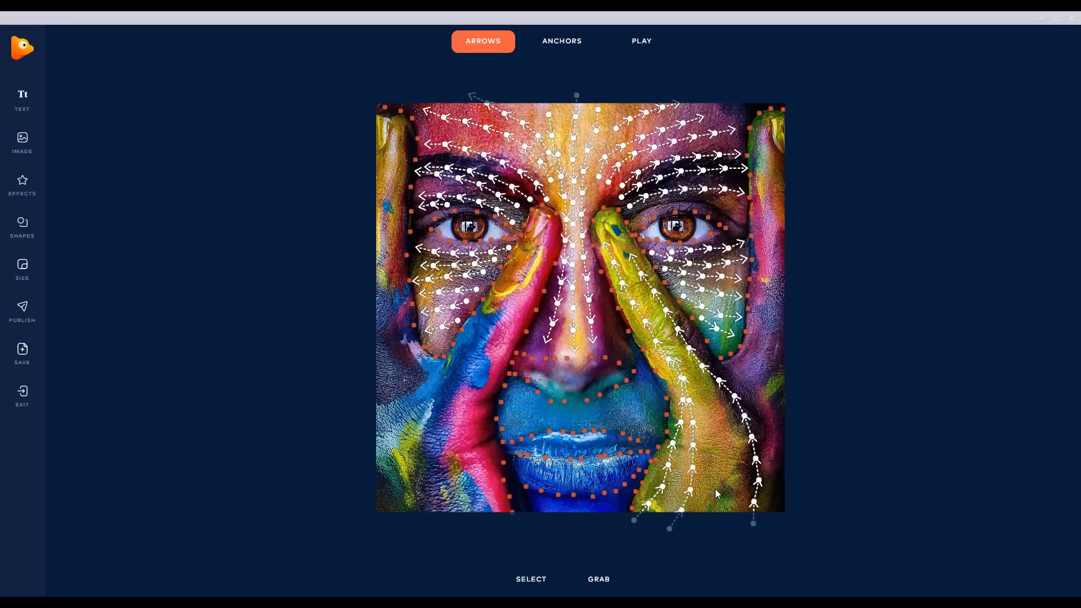
{"action": "left_click_drag", "start_coordinate": [667, 328], "coordinate": [655, 305]}
{"action": "left_click_drag", "start_coordinate": [725, 523], "coordinate": [727, 462]}
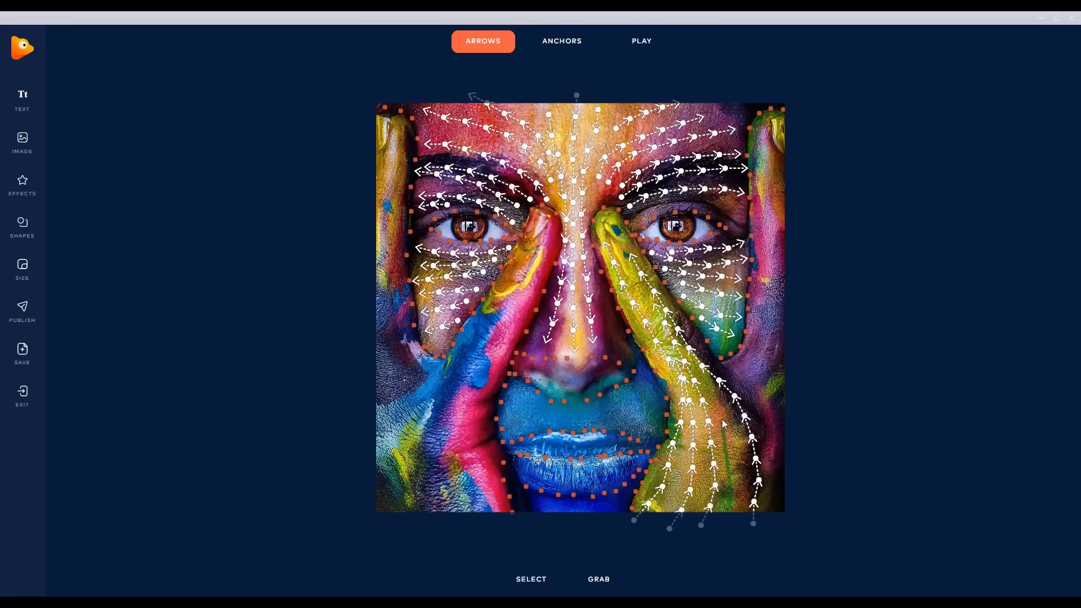
{"action": "left_click_drag", "start_coordinate": [723, 423], "coordinate": [716, 390]}
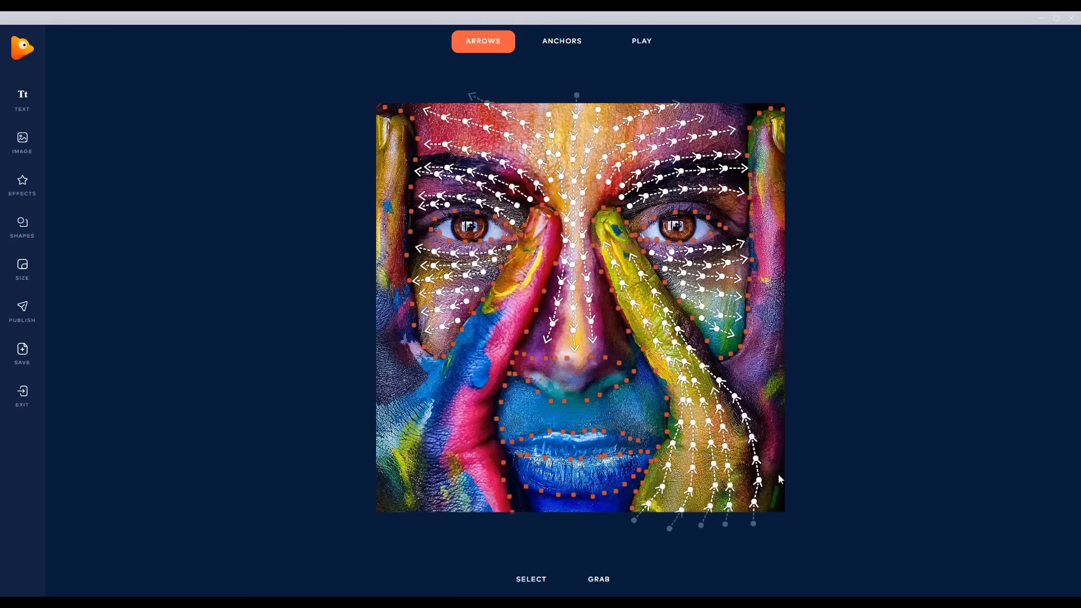
{"action": "left_click_drag", "start_coordinate": [773, 385], "coordinate": [777, 179]}
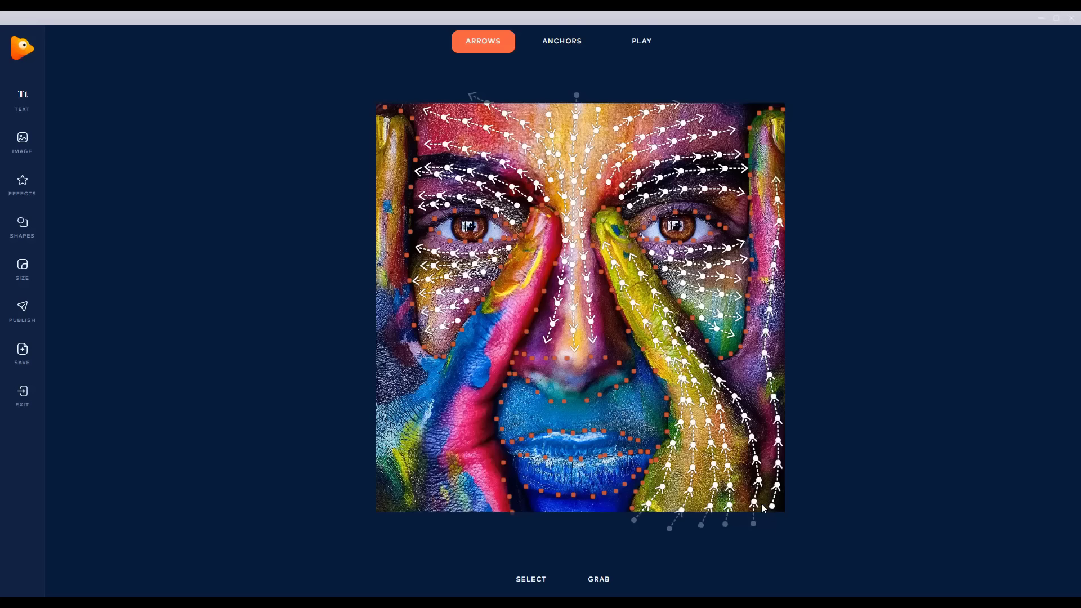
{"action": "mouse_move", "coordinate": [760, 432]}
{"action": "left_mouse_down"}
{"action": "mouse_move", "coordinate": [747, 376]}
{"action": "mouse_move", "coordinate": [746, 403]}
{"action": "mouse_move", "coordinate": [779, 217]}
{"action": "mouse_move", "coordinate": [778, 203]}
{"action": "mouse_move", "coordinate": [752, 327]}
{"action": "mouse_move", "coordinate": [770, 198]}
{"action": "mouse_move", "coordinate": [761, 150]}
{"action": "left_mouse_up"}
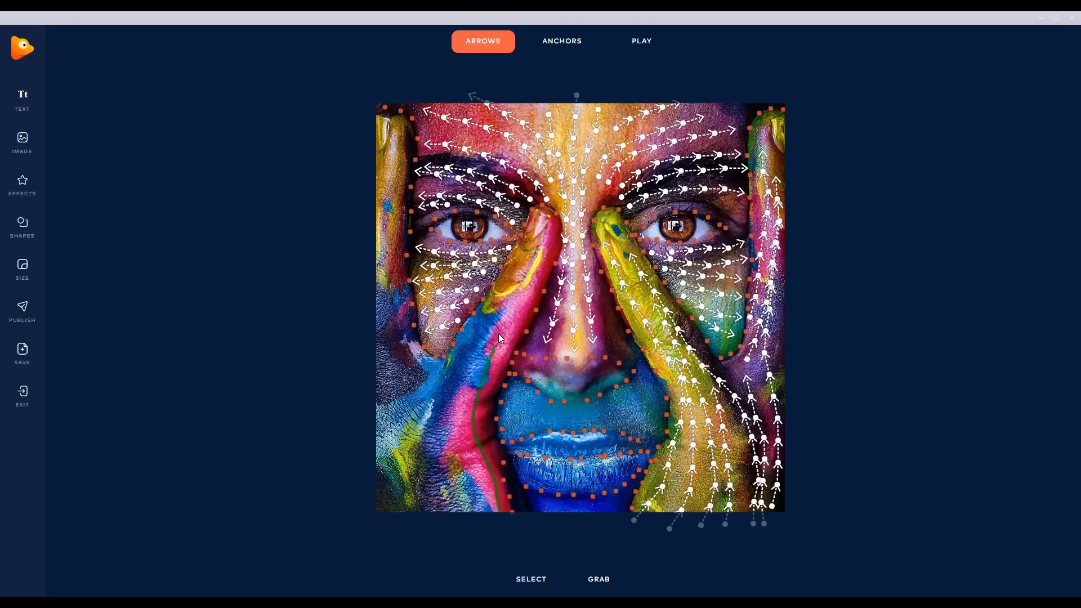
Draw path arrows upward through the left-hand hand and its two fingers, and preview the animation.
{"action": "left_click_drag", "start_coordinate": [545, 239], "coordinate": [545, 240]}
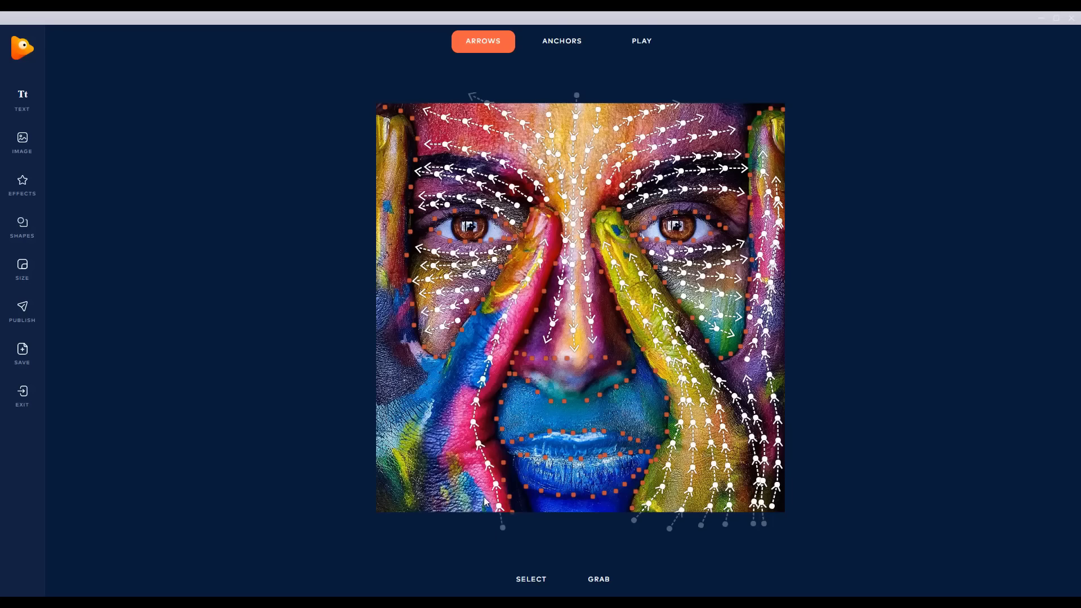
{"action": "mouse_move", "coordinate": [487, 507]}
{"action": "left_mouse_down"}
{"action": "mouse_move", "coordinate": [467, 433]}
{"action": "mouse_move", "coordinate": [469, 365]}
{"action": "mouse_move", "coordinate": [532, 258]}
{"action": "left_mouse_up"}
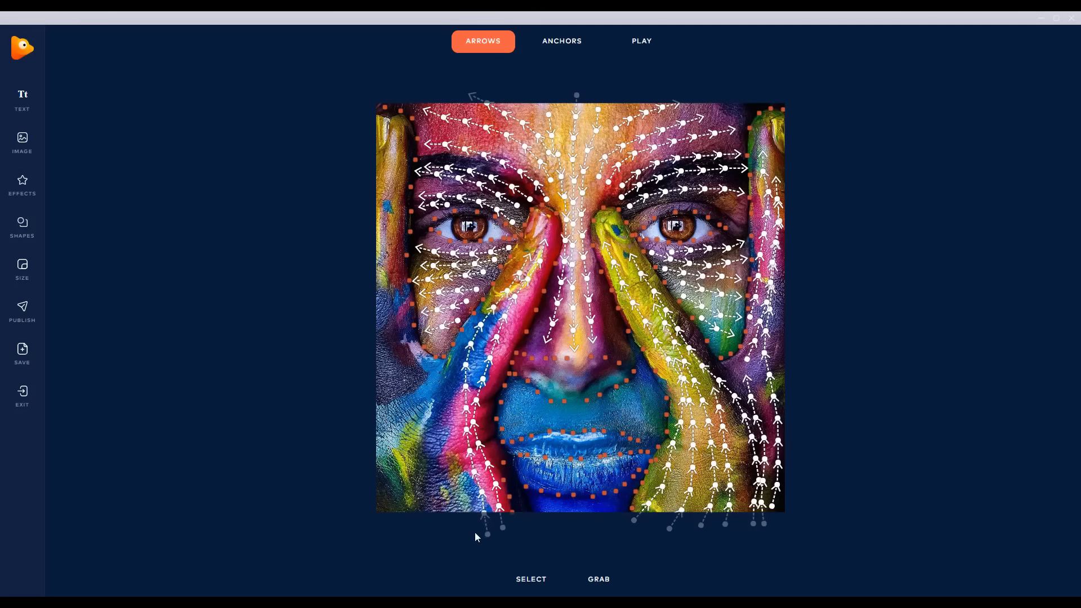
{"action": "mouse_move", "coordinate": [457, 453]}
{"action": "left_mouse_down"}
{"action": "mouse_move", "coordinate": [452, 388]}
{"action": "mouse_move", "coordinate": [471, 330]}
{"action": "mouse_move", "coordinate": [494, 303]}
{"action": "left_mouse_up"}
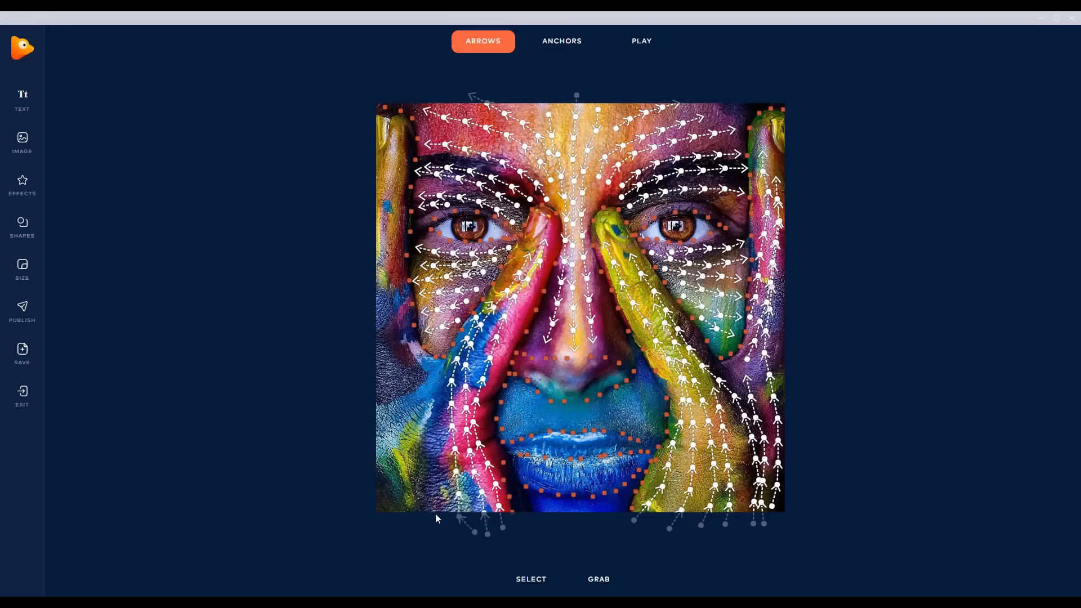
{"action": "left_click_drag", "start_coordinate": [419, 397], "coordinate": [454, 355]}
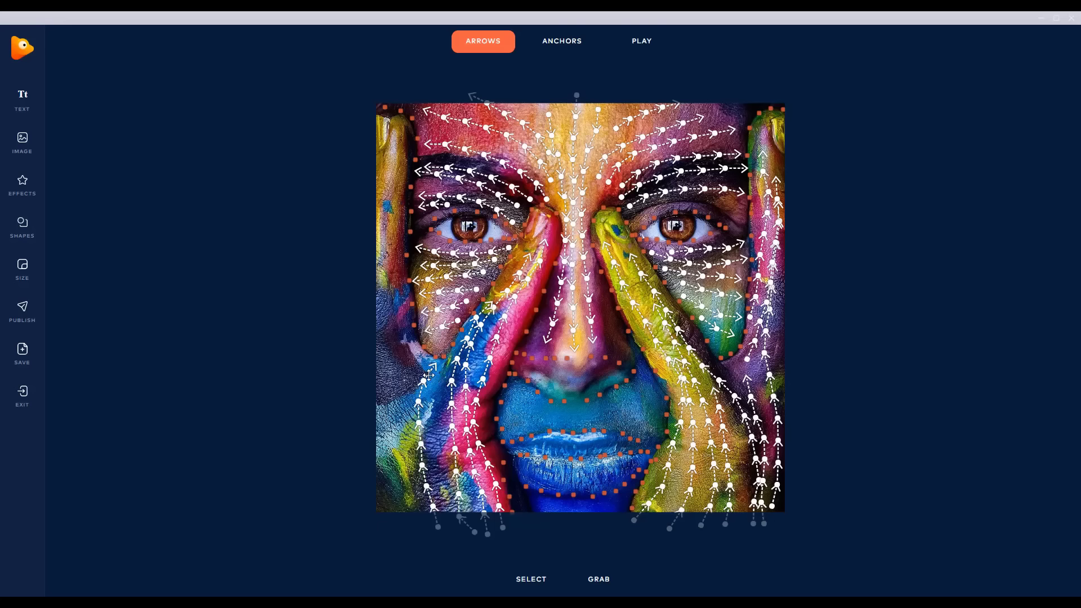
{"action": "left_click_drag", "start_coordinate": [414, 528], "coordinate": [416, 359]}
{"action": "left_click_drag", "start_coordinate": [387, 527], "coordinate": [394, 142]}
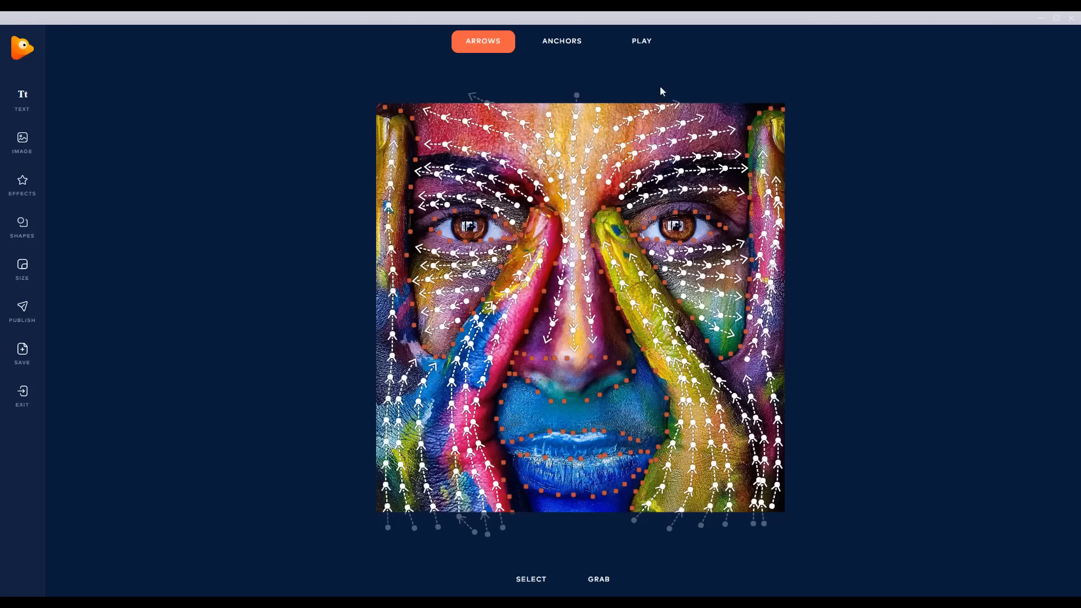
{"action": "left_click", "coordinate": [641, 40]}
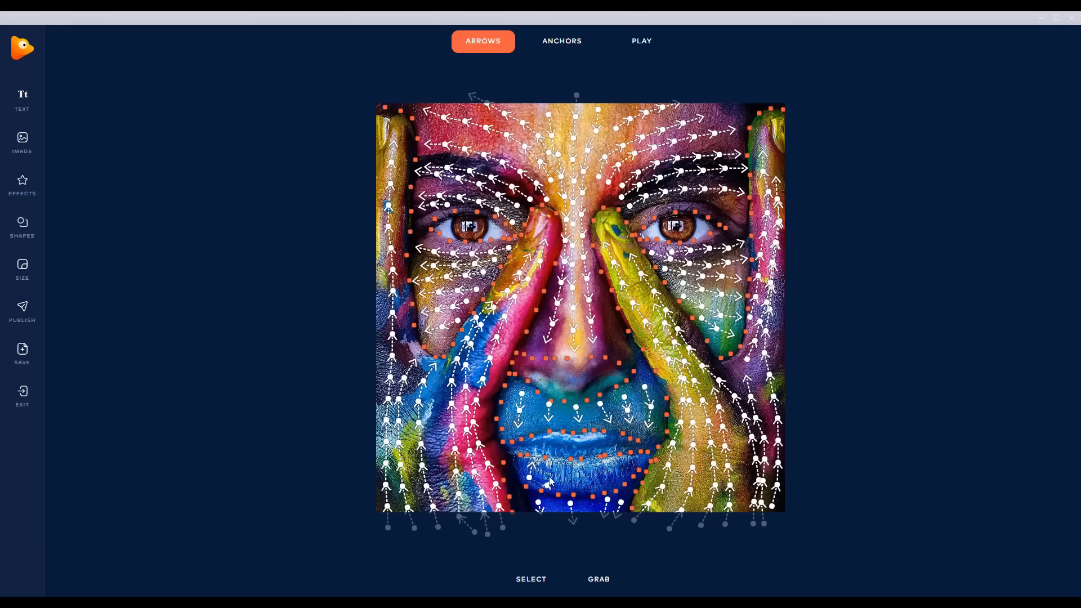
Add short upward arrows on the lower lip and short downward arrows on the upper lip, and preview the animation.
{"action": "mouse_move", "coordinate": [549, 477]}
{"action": "left_mouse_down"}
{"action": "mouse_move", "coordinate": [553, 467]}
{"action": "mouse_move", "coordinate": [622, 476]}
{"action": "mouse_move", "coordinate": [621, 466]}
{"action": "left_mouse_up"}
{"action": "mouse_move", "coordinate": [548, 436]}
{"action": "left_mouse_down"}
{"action": "mouse_move", "coordinate": [546, 453]}
{"action": "mouse_move", "coordinate": [562, 448]}
{"action": "left_mouse_up"}
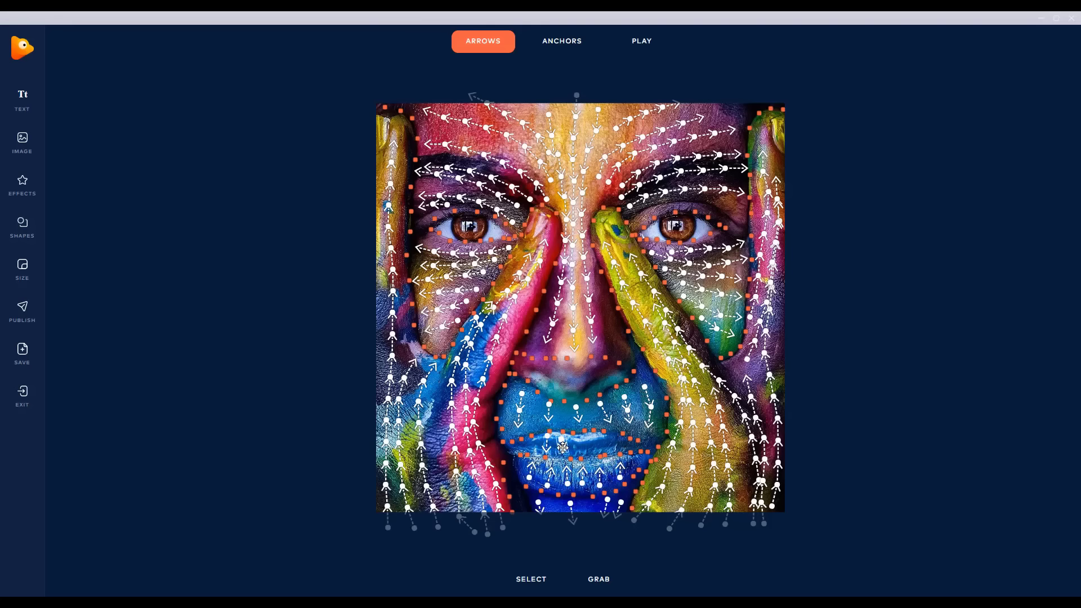
{"action": "left_click", "coordinate": [564, 449]}
{"action": "mouse_move", "coordinate": [580, 440]}
{"action": "left_mouse_down"}
{"action": "mouse_move", "coordinate": [580, 451]}
{"action": "mouse_move", "coordinate": [617, 449]}
{"action": "left_mouse_up"}
{"action": "left_click", "coordinate": [643, 41]}
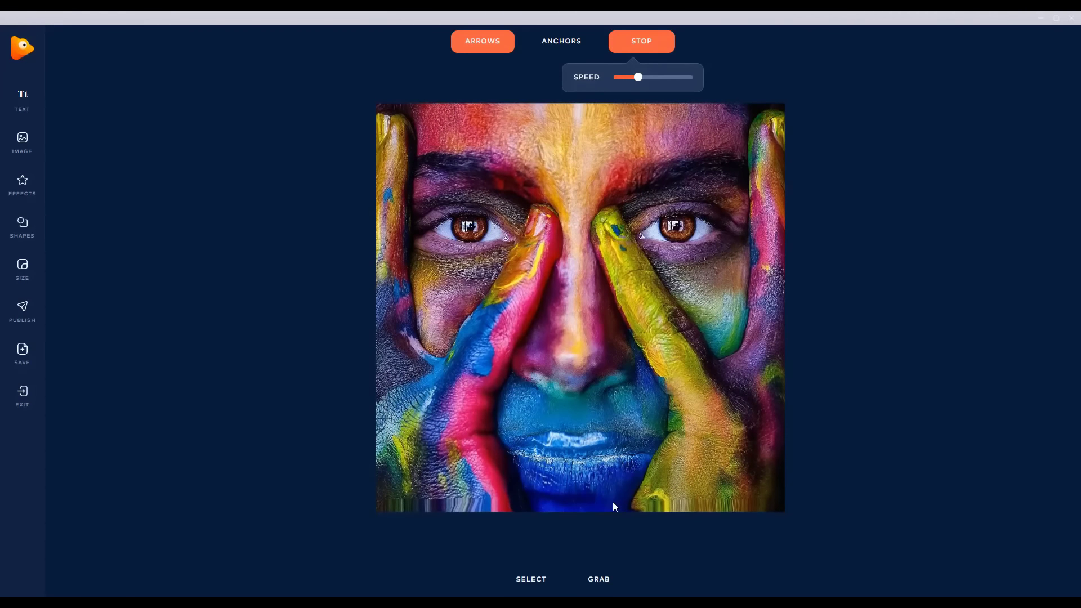
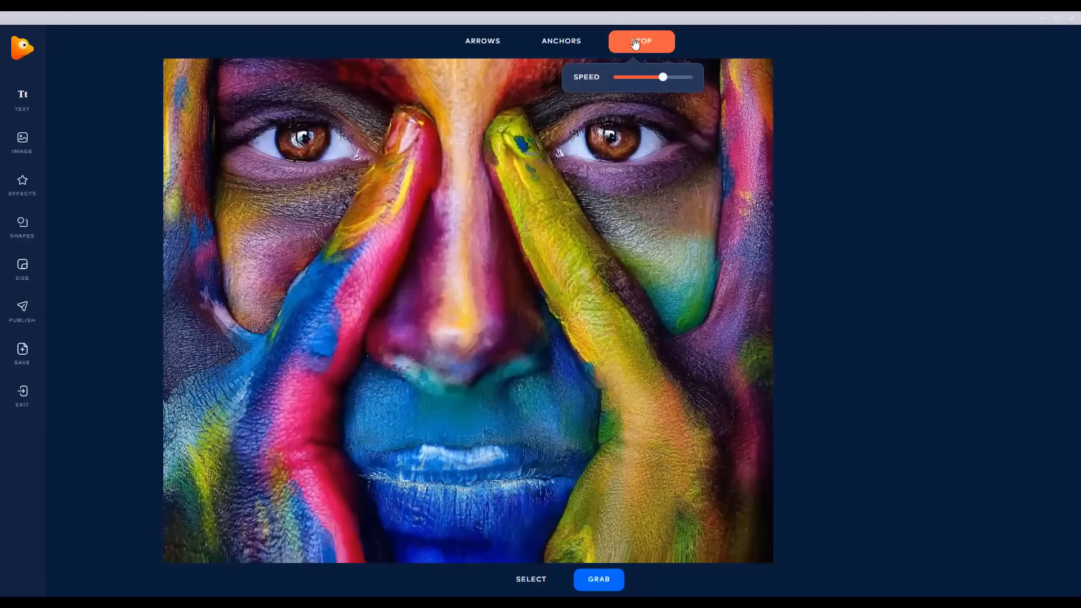
Add a short upward path arrow at the base of the outermost left-hand finger and preview the animation.
{"action": "left_click", "coordinate": [639, 41]}
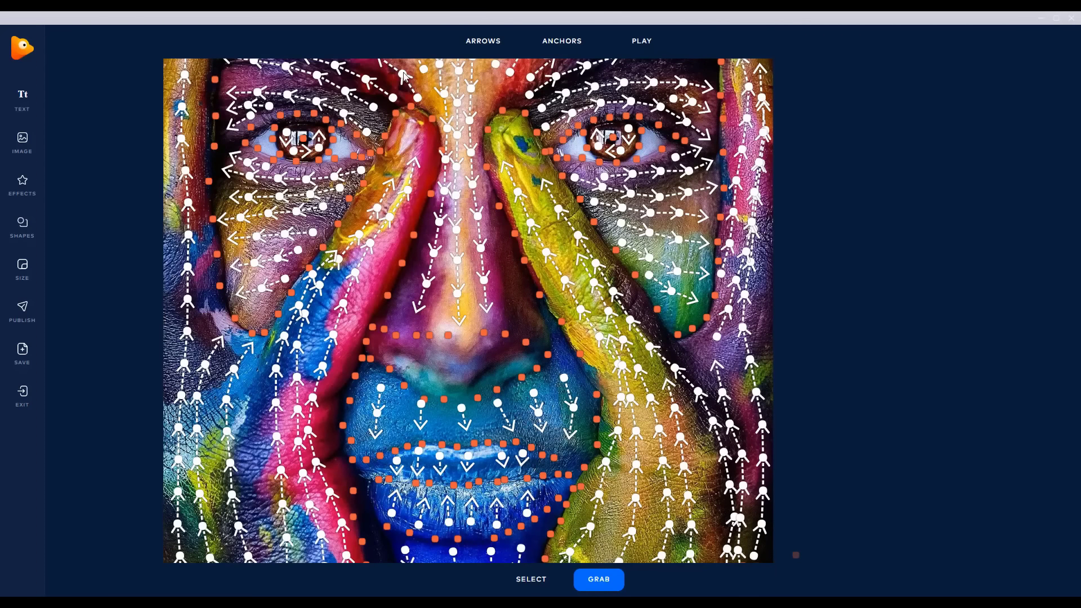
{"action": "left_click", "coordinate": [485, 42]}
{"action": "left_click", "coordinate": [491, 72]}
{"action": "left_click", "coordinate": [487, 72]}
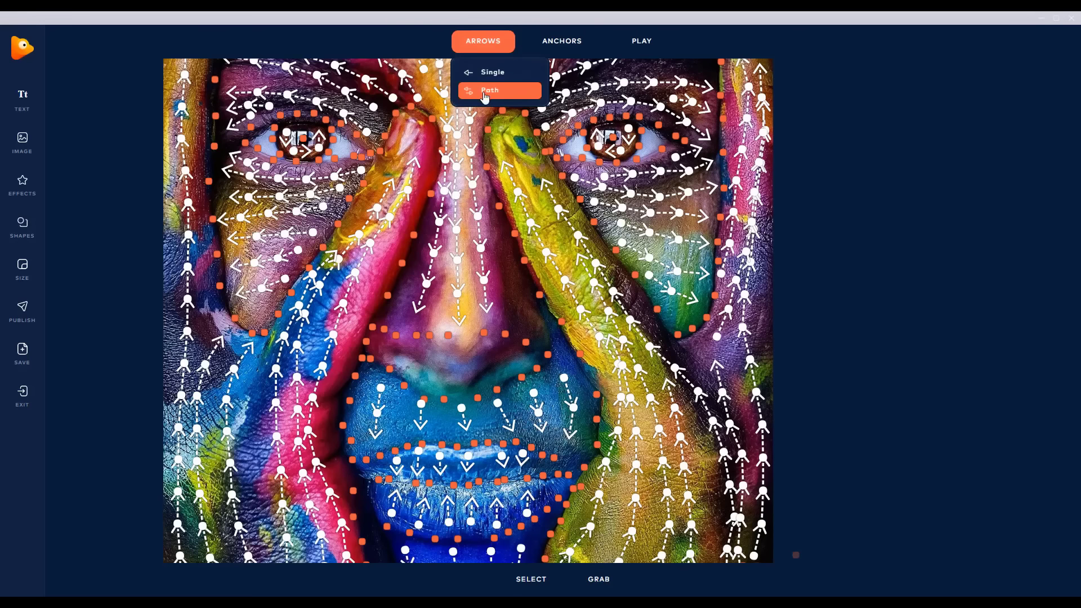
{"action": "left_click_drag", "start_coordinate": [198, 339], "coordinate": [210, 282]}
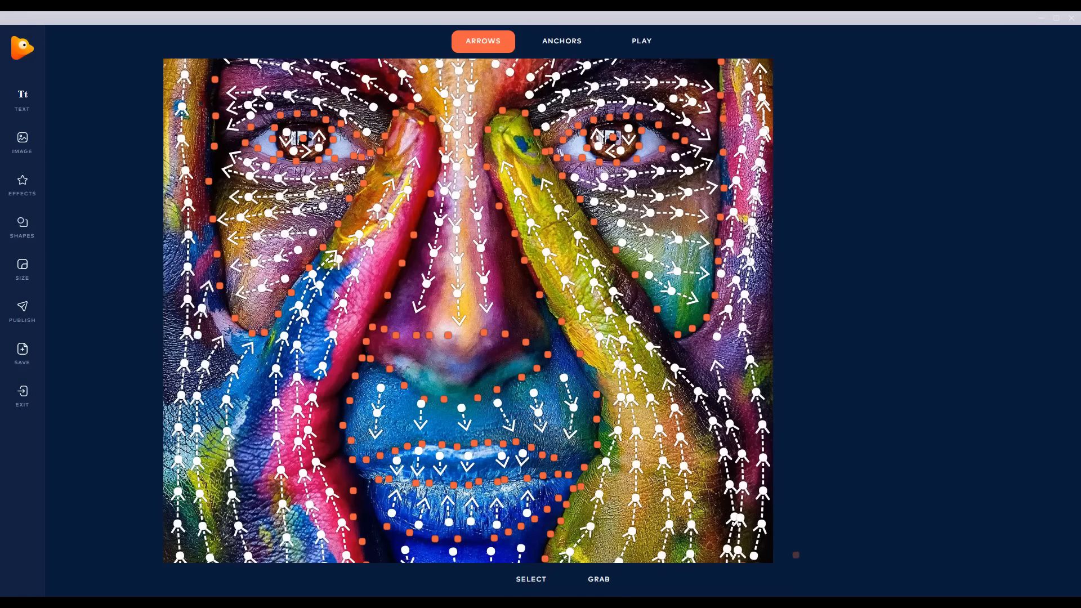
{"action": "left_click", "coordinate": [655, 45]}
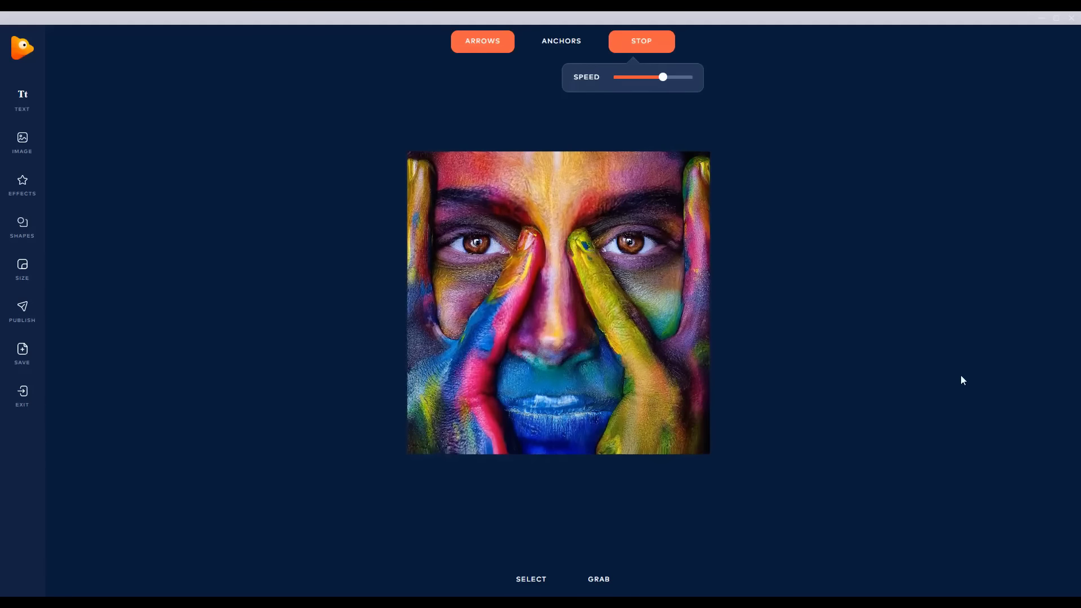
{"action": "left_click", "coordinate": [659, 50]}
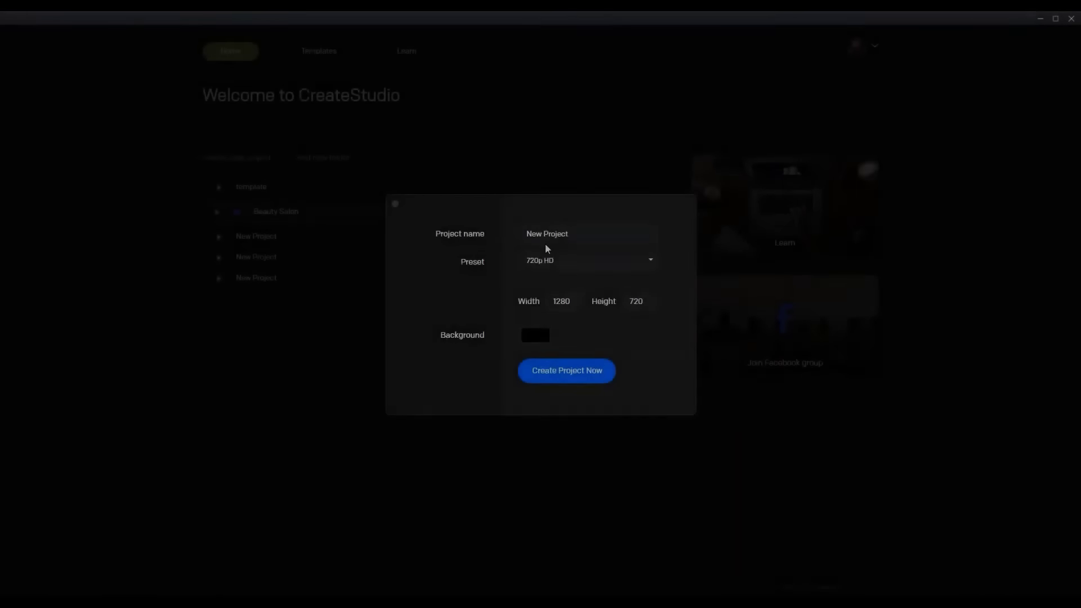
Switch to CreateStudio and create a new project from the 1080p HD preset, with the width changed to 1080 for a 1080 x 1080 canvas.
{"action": "left_click", "coordinate": [396, 205]}
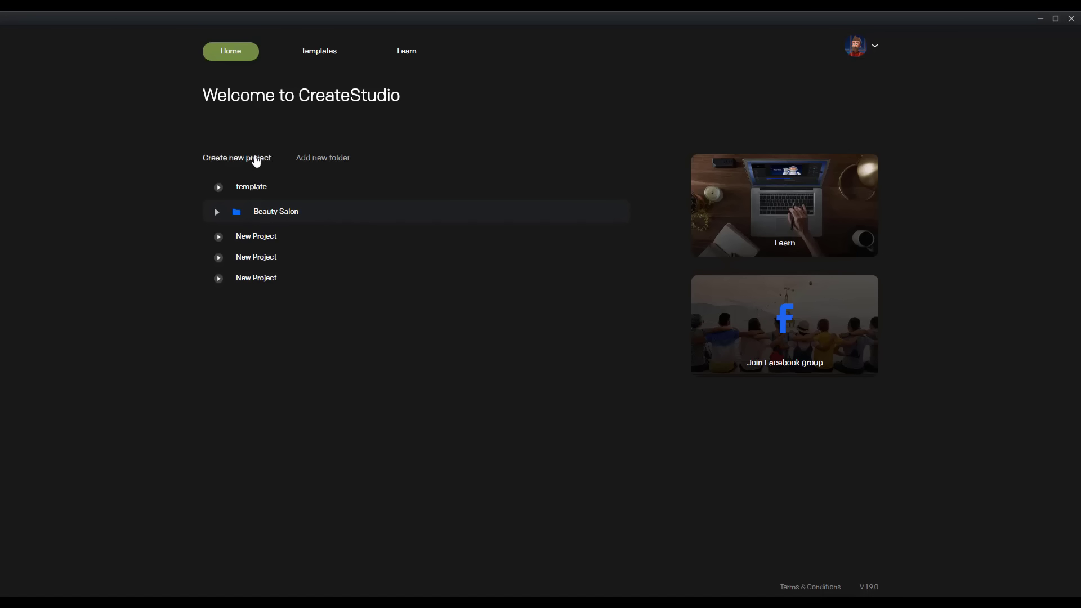
{"action": "left_click", "coordinate": [256, 160]}
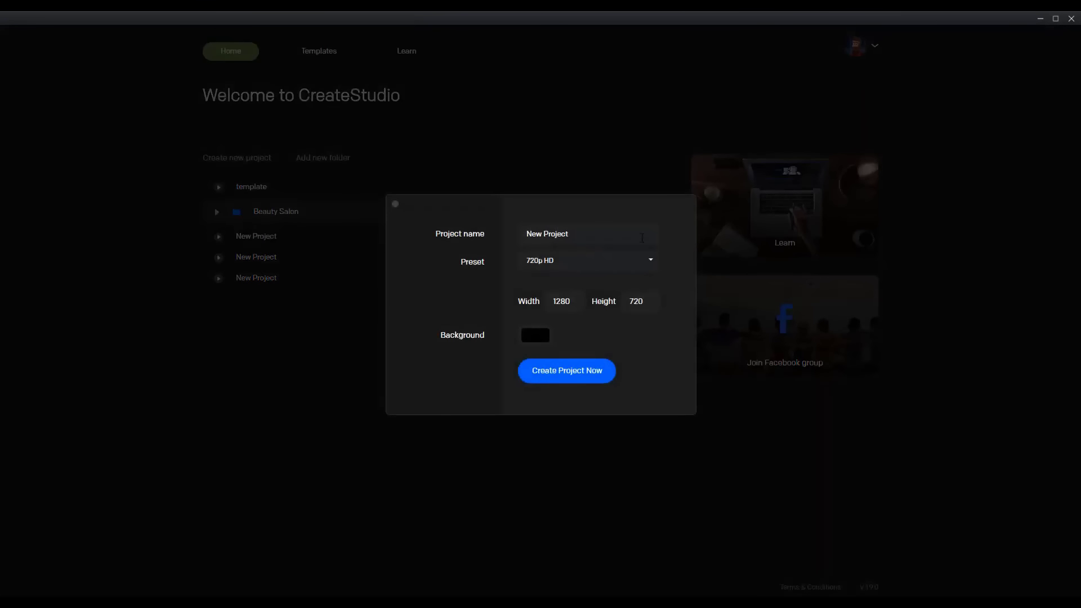
{"action": "left_click", "coordinate": [624, 262]}
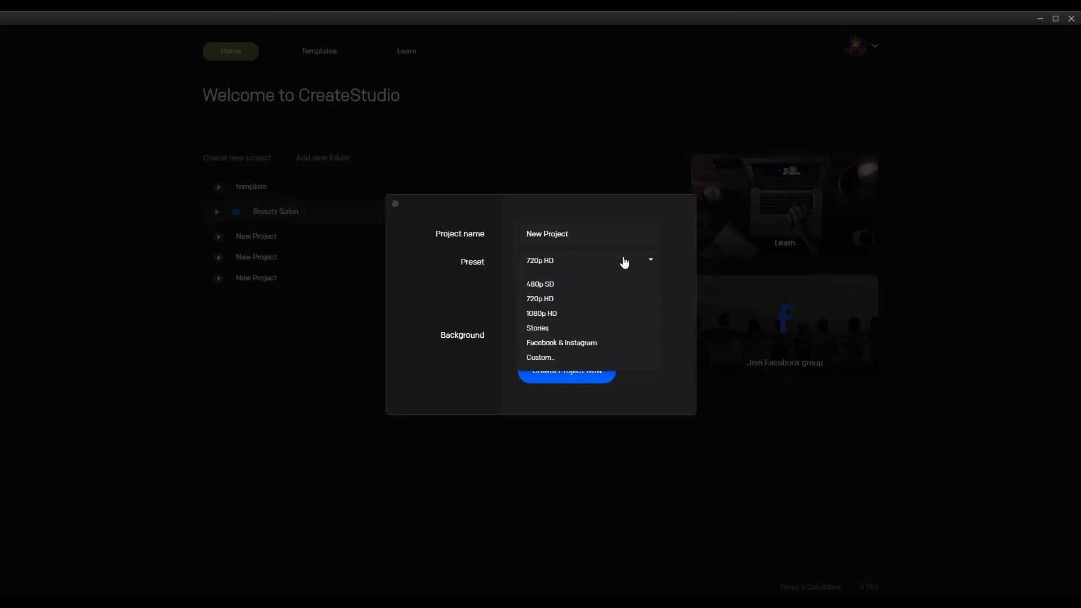
{"action": "left_click", "coordinate": [596, 313]}
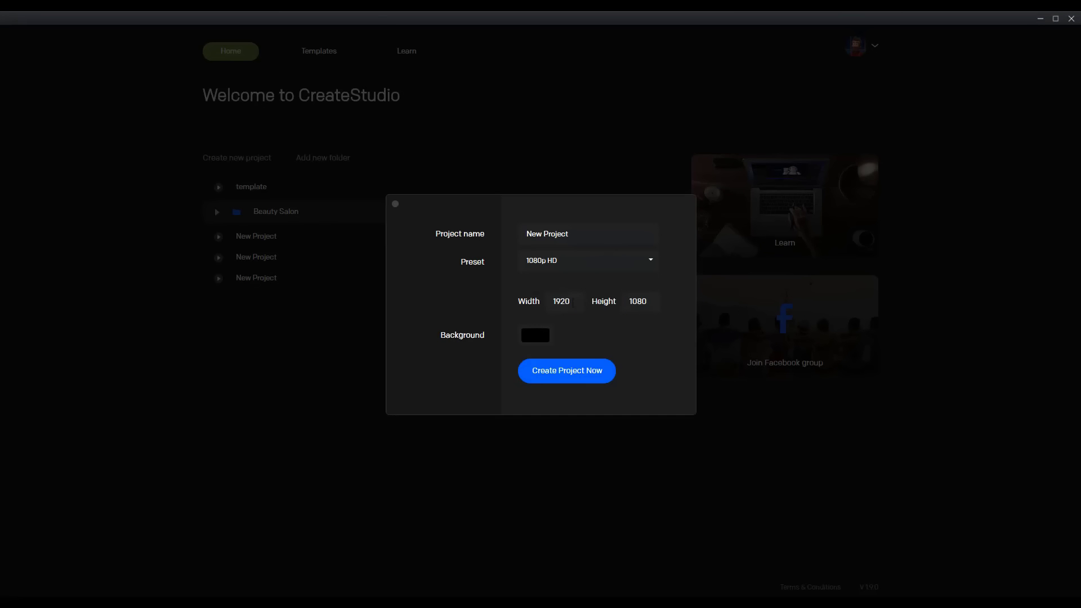
{"action": "left_click_drag", "start_coordinate": [573, 303], "coordinate": [526, 301]}
{"action": "type", "text": "18"}
{"action": "key", "text": "BackSpace"}
{"action": "type", "text": "080"}
{"action": "left_click", "coordinate": [592, 381]}
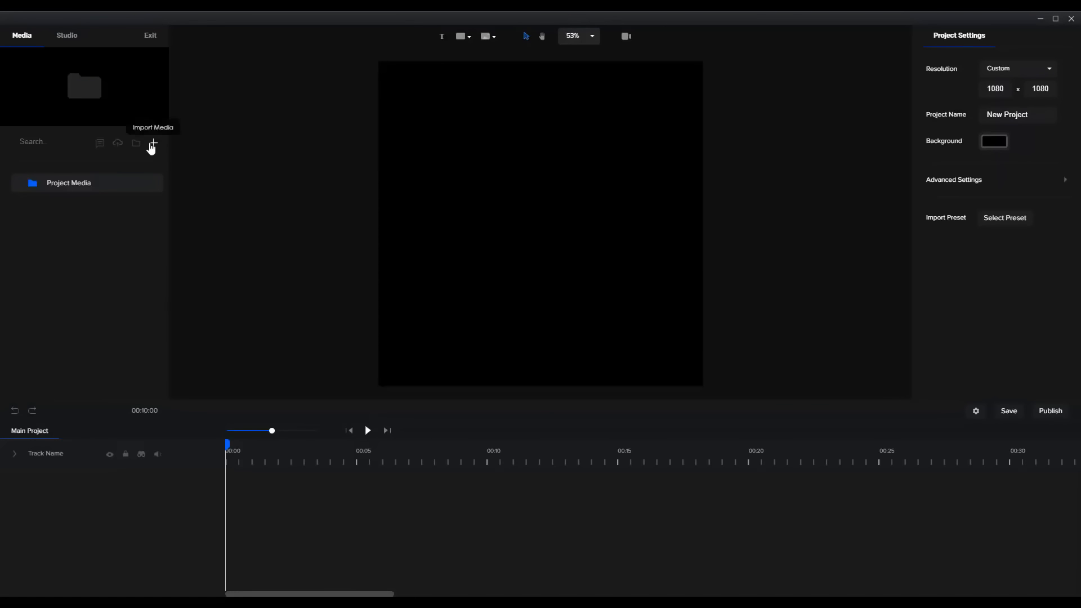
Import Face.mp4 from the Tutorials > Face Tutorial > Raw folder and place it on the canvas.
{"action": "left_click", "coordinate": [154, 144]}
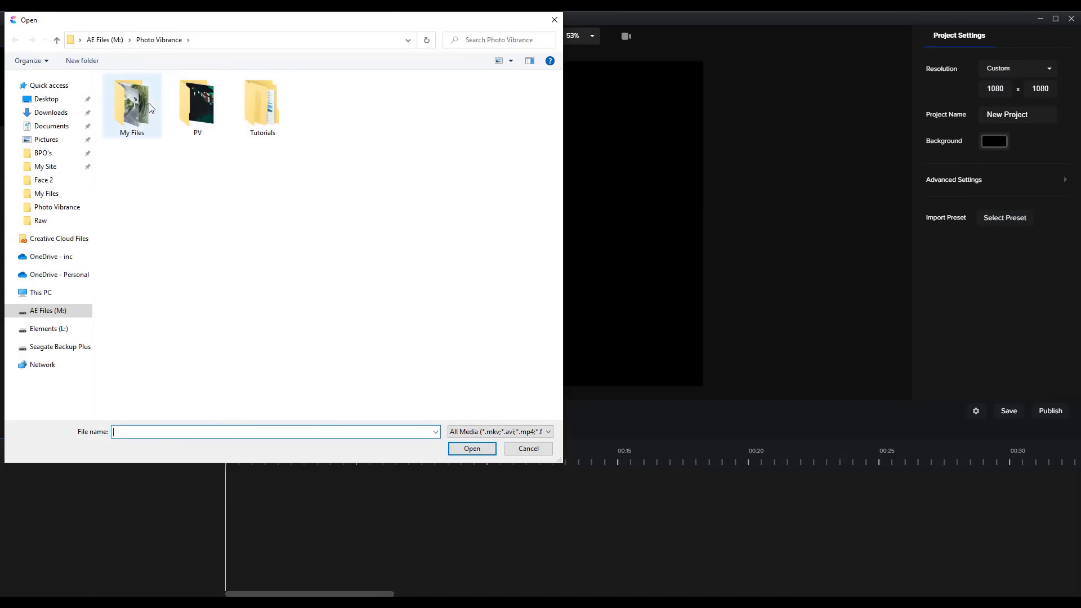
{"action": "double_click", "coordinate": [258, 107]}
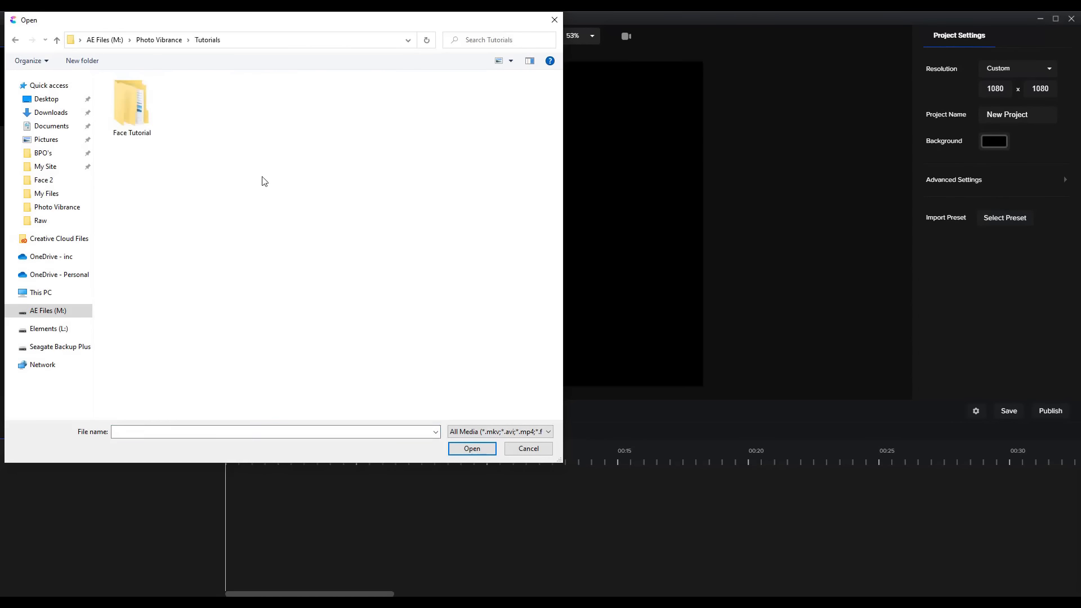
{"action": "double_click", "coordinate": [144, 106]}
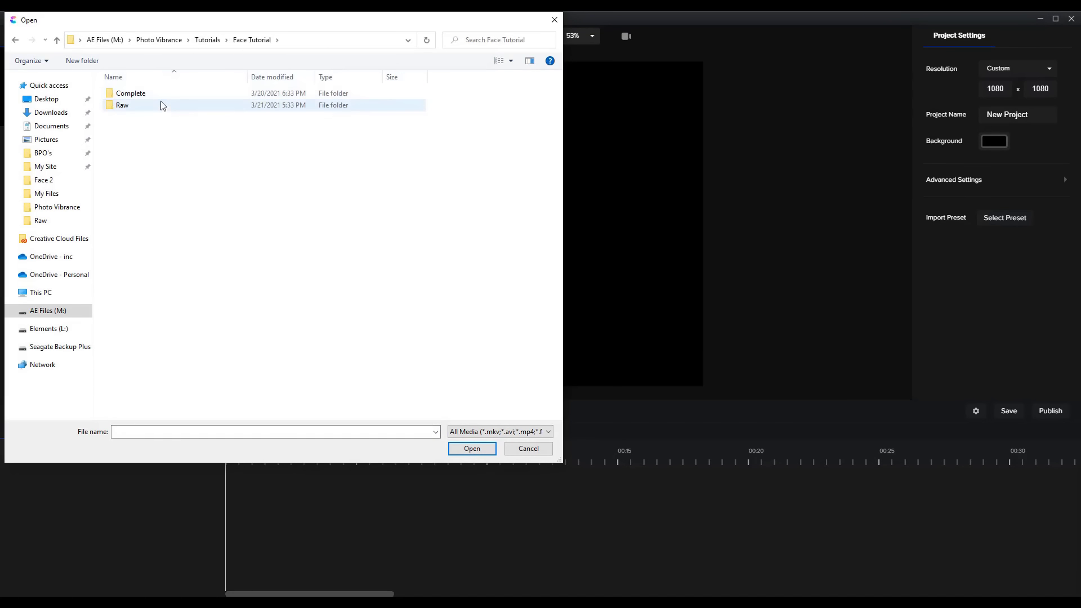
{"action": "double_click", "coordinate": [162, 106]}
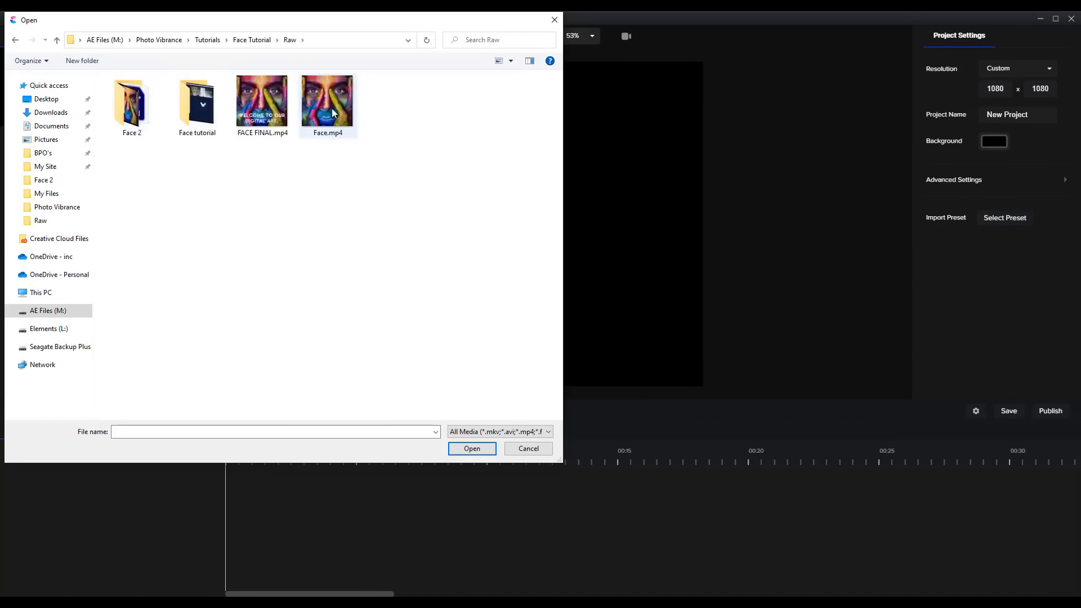
{"action": "double_click", "coordinate": [333, 113]}
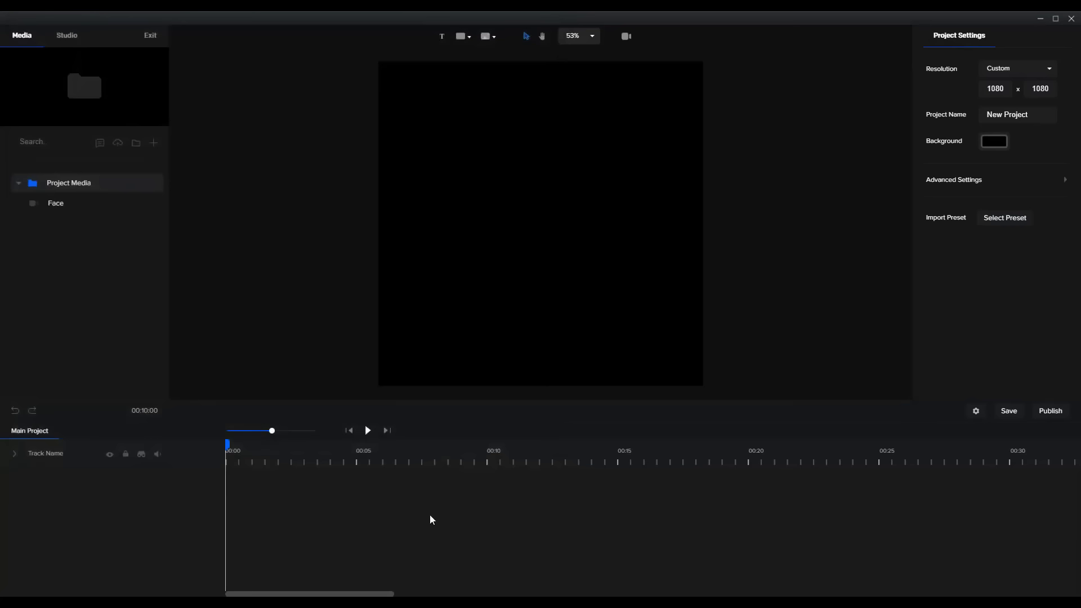
{"action": "left_click_drag", "start_coordinate": [54, 209], "coordinate": [588, 210]}
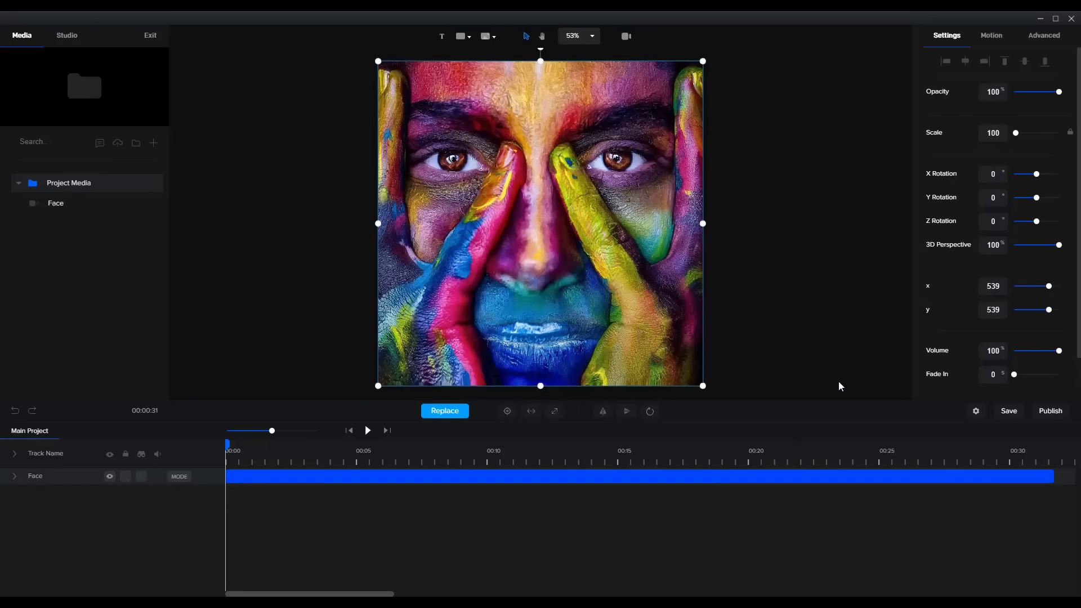
Apply the Scale Up zoom as an out animation to the Face clip.
{"action": "left_click", "coordinate": [992, 36]}
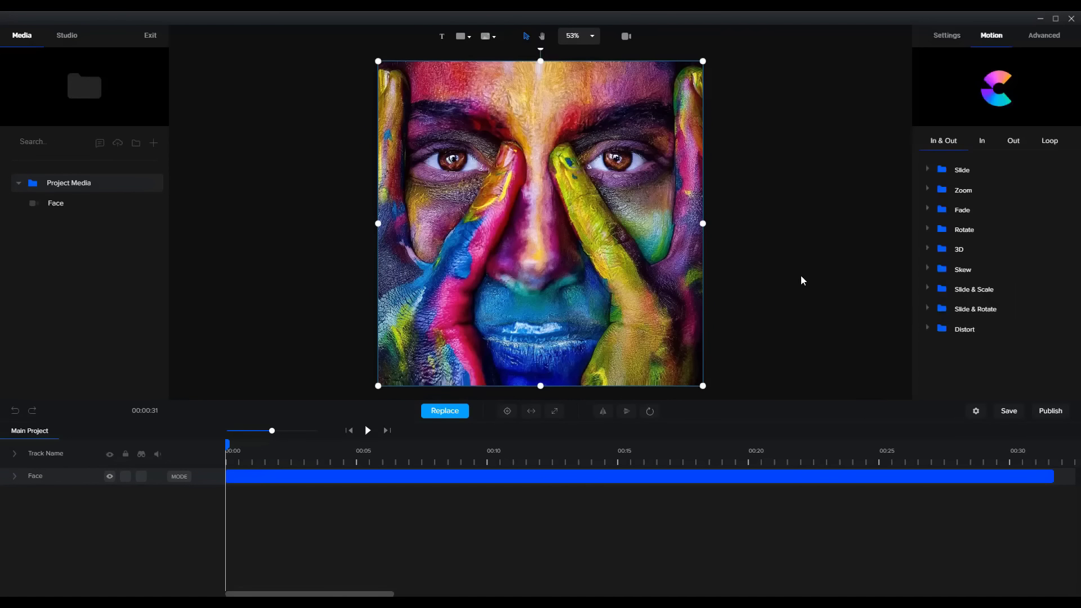
{"action": "left_click", "coordinate": [962, 51]}
{"action": "left_click", "coordinate": [1017, 145]}
{"action": "left_click", "coordinate": [928, 190]}
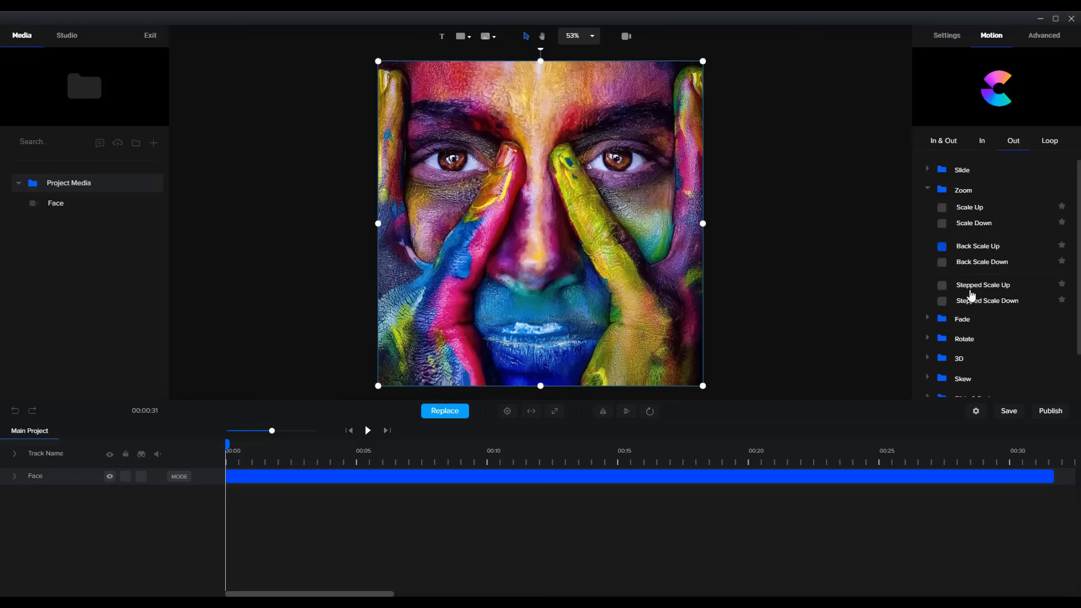
{"action": "left_click", "coordinate": [976, 207]}
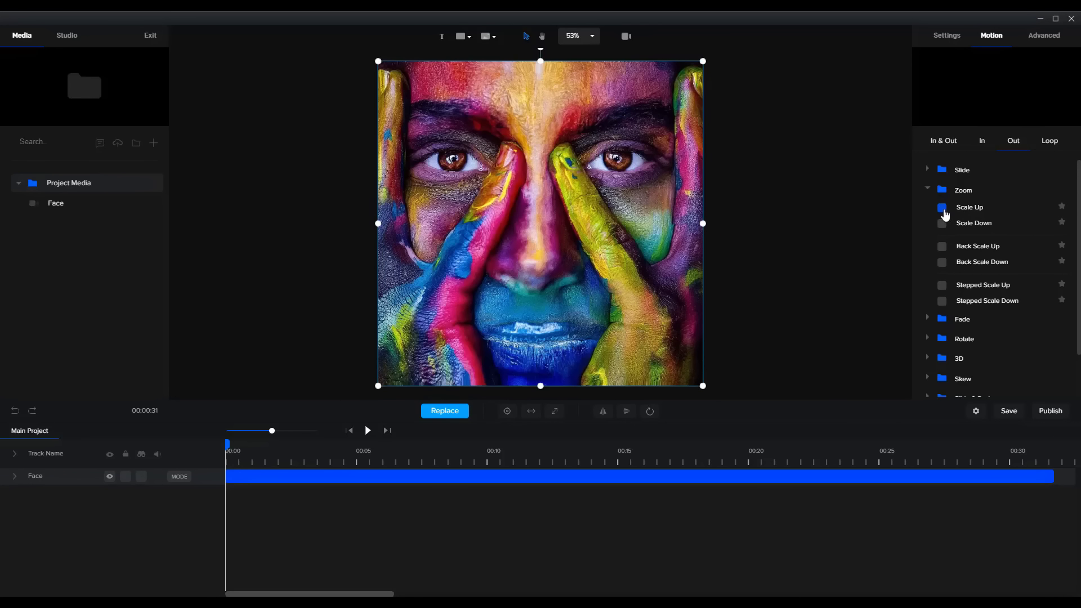
{"action": "left_click", "coordinate": [944, 209]}
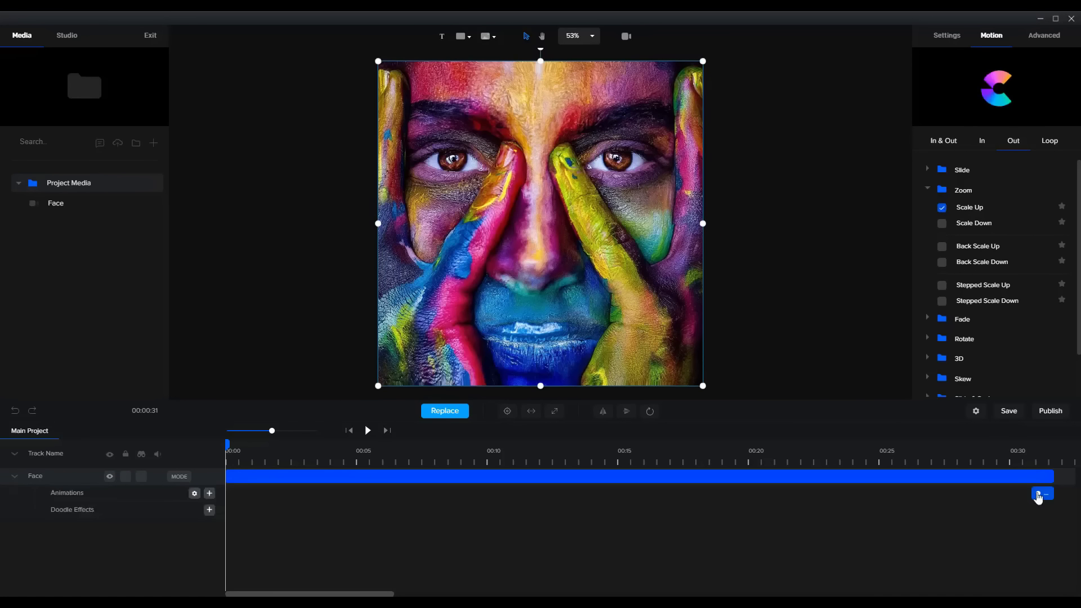
Extend the Scale Up animation back to the start of the Face clip so it spans its full length, and preview it.
{"action": "left_click_drag", "start_coordinate": [1037, 493], "coordinate": [220, 523]}
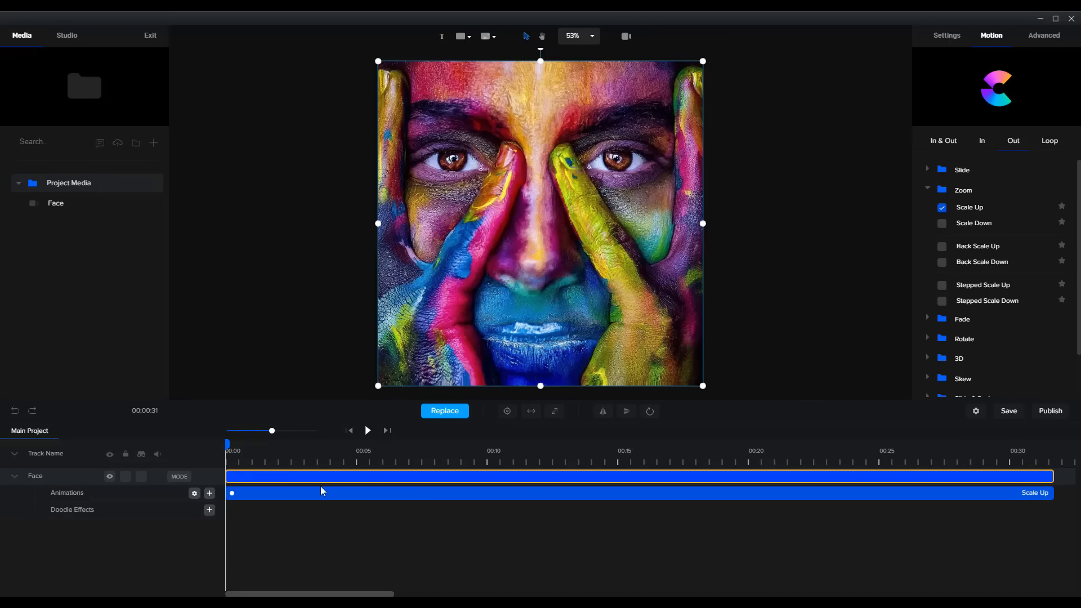
{"action": "left_click", "coordinate": [368, 432]}
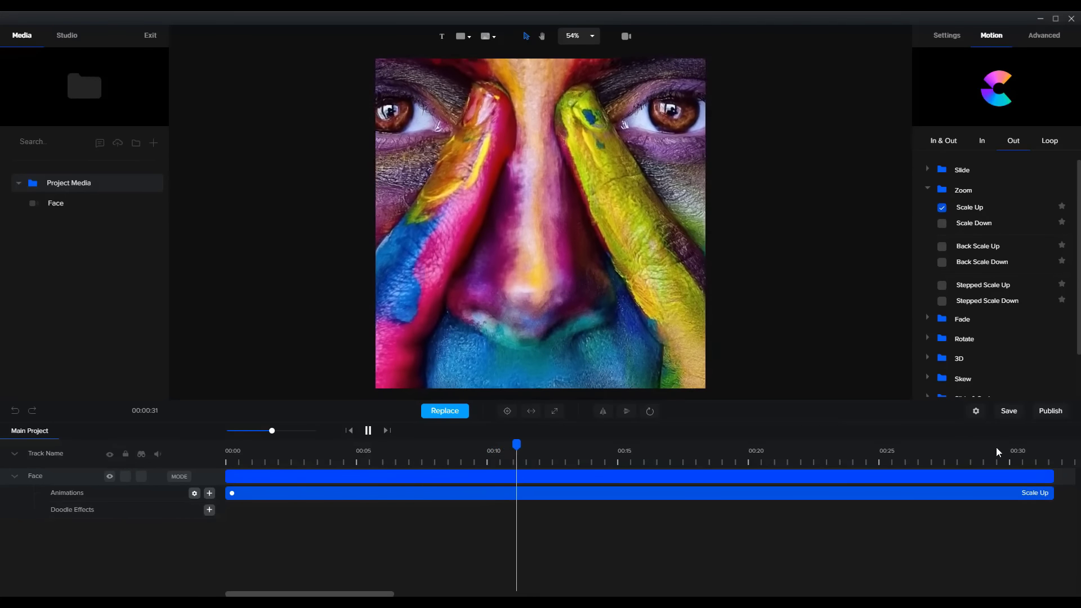
{"action": "left_click", "coordinate": [369, 430]}
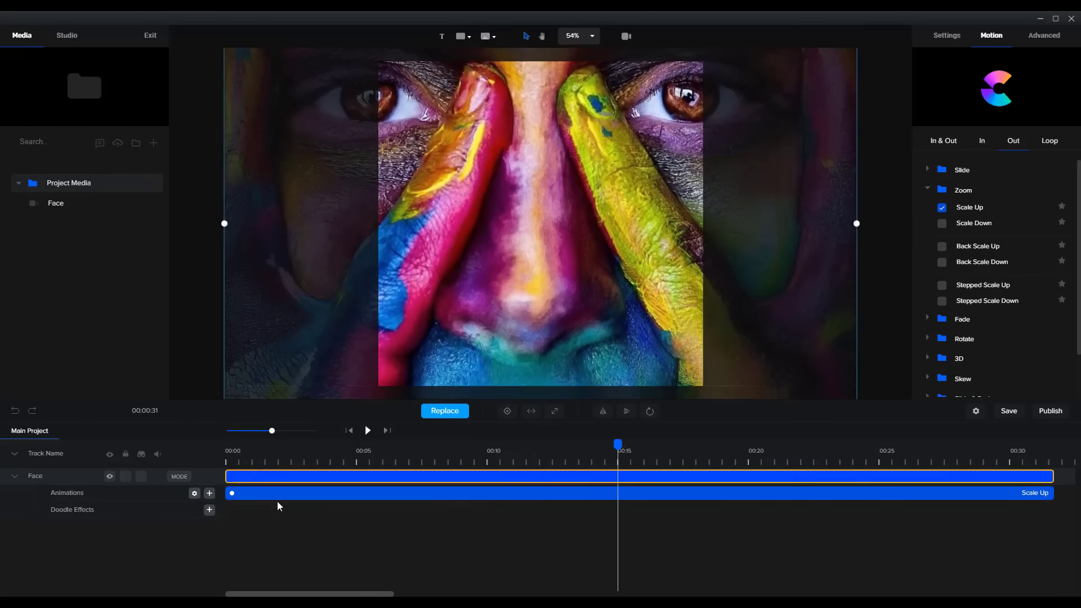
Set the Scale Up animation's Ending Scale X to 1.5 and preview the zoom from the beginning.
{"action": "left_click", "coordinate": [194, 494]}
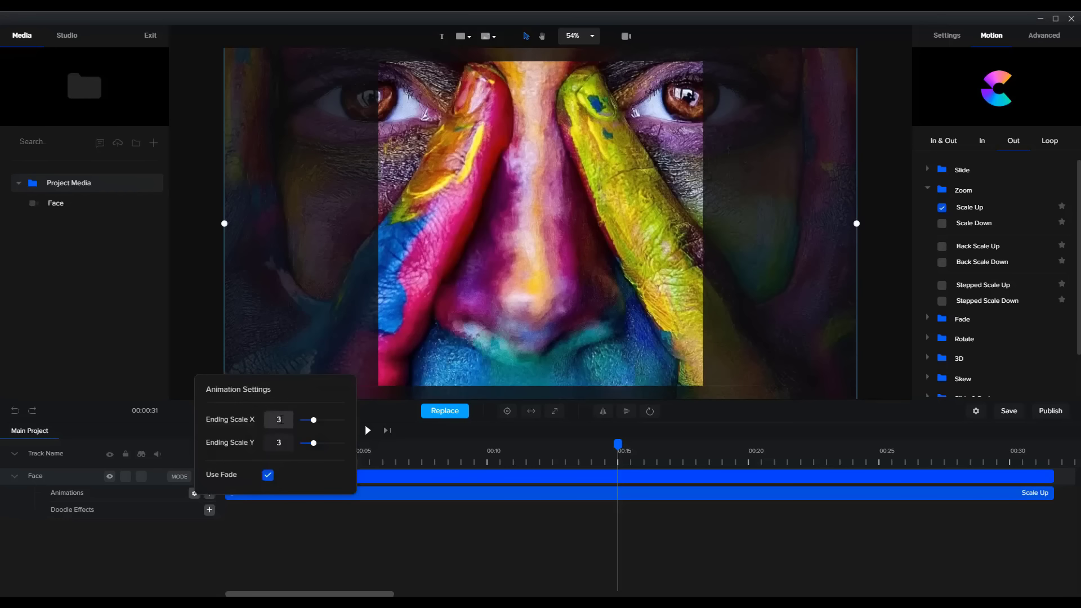
{"action": "double_click", "coordinate": [279, 419]}
{"action": "type", "text": "1.5"}
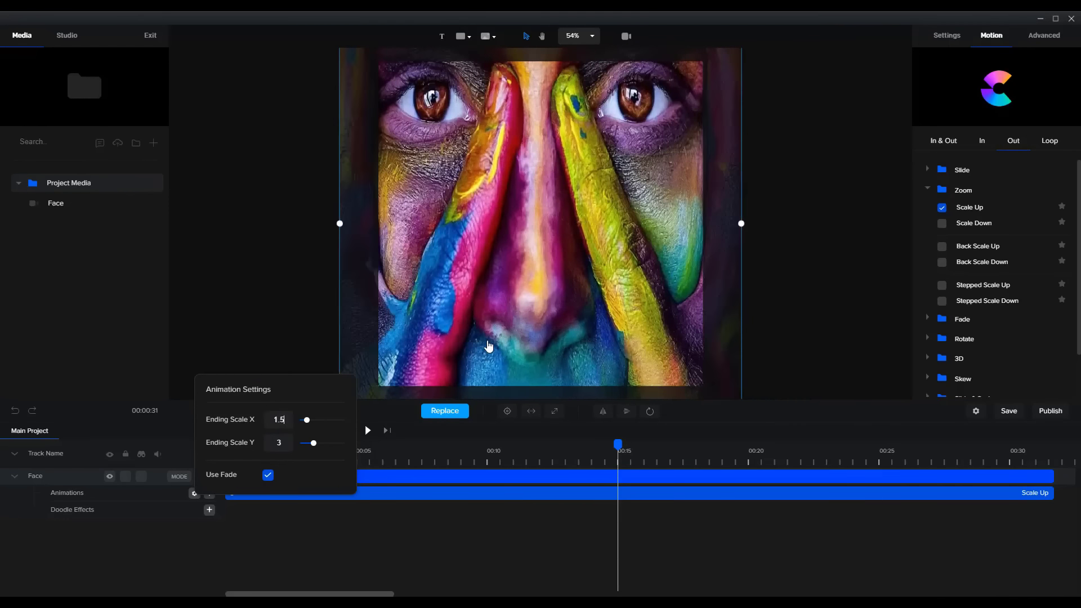
{"action": "left_click_drag", "start_coordinate": [618, 445], "coordinate": [226, 445]}
{"action": "left_click", "coordinate": [369, 430]}
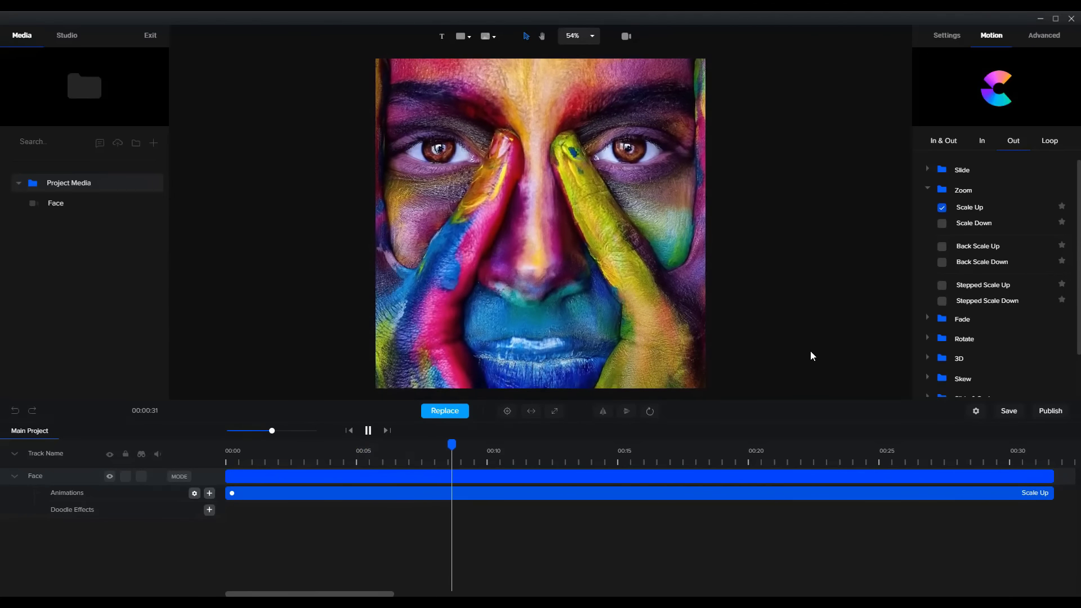
{"action": "left_click", "coordinate": [368, 433]}
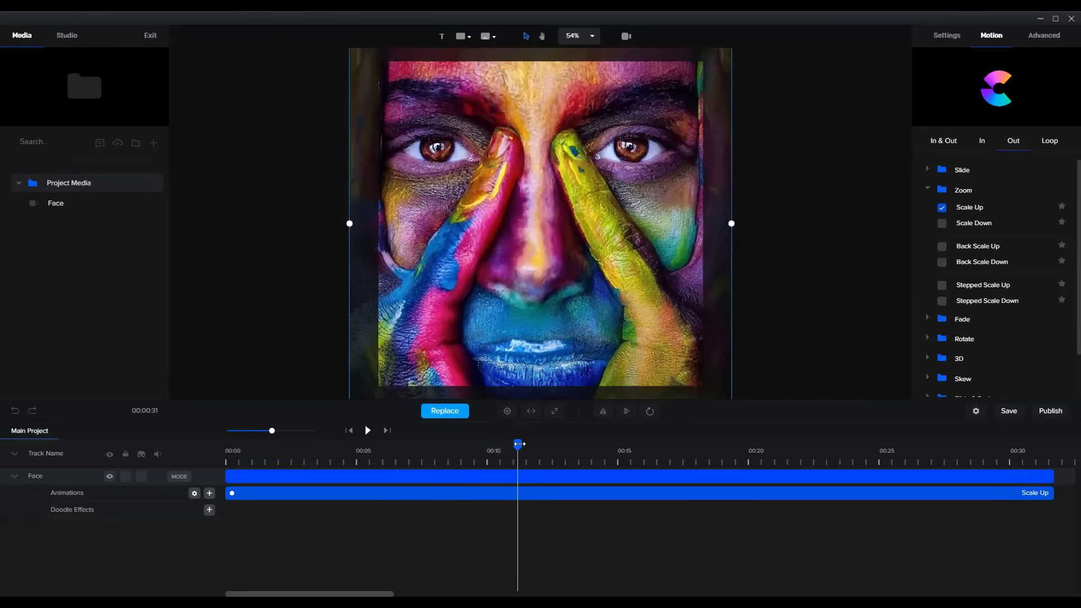
Trim the end of the Face clip to bring the duration to 00:00:29, and preview the start.
{"action": "left_click_drag", "start_coordinate": [518, 445], "coordinate": [79, 475]}
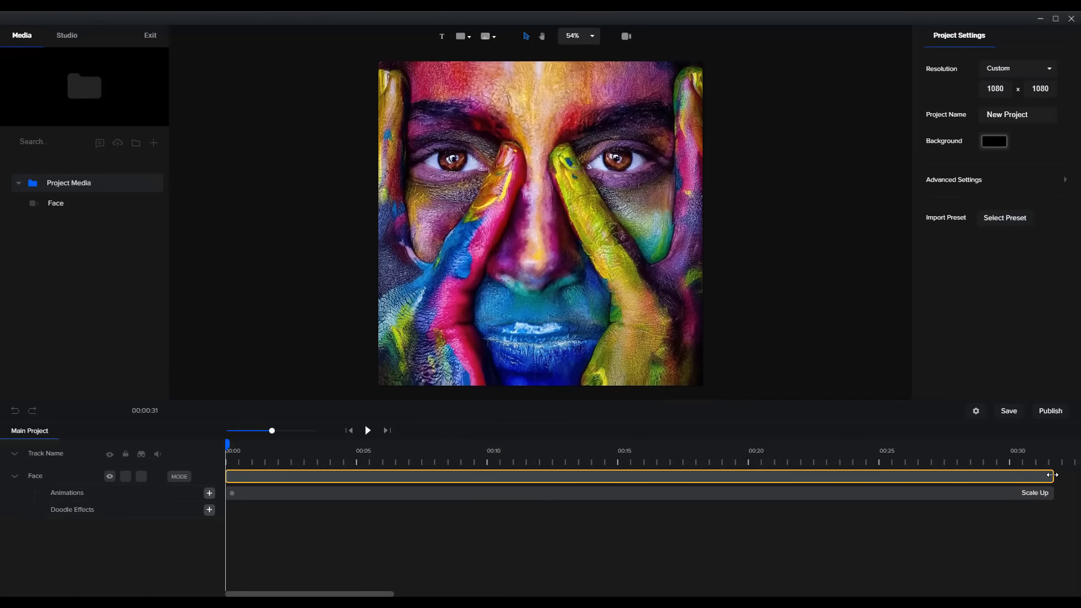
{"action": "left_click_drag", "start_coordinate": [1052, 476], "coordinate": [1017, 477]}
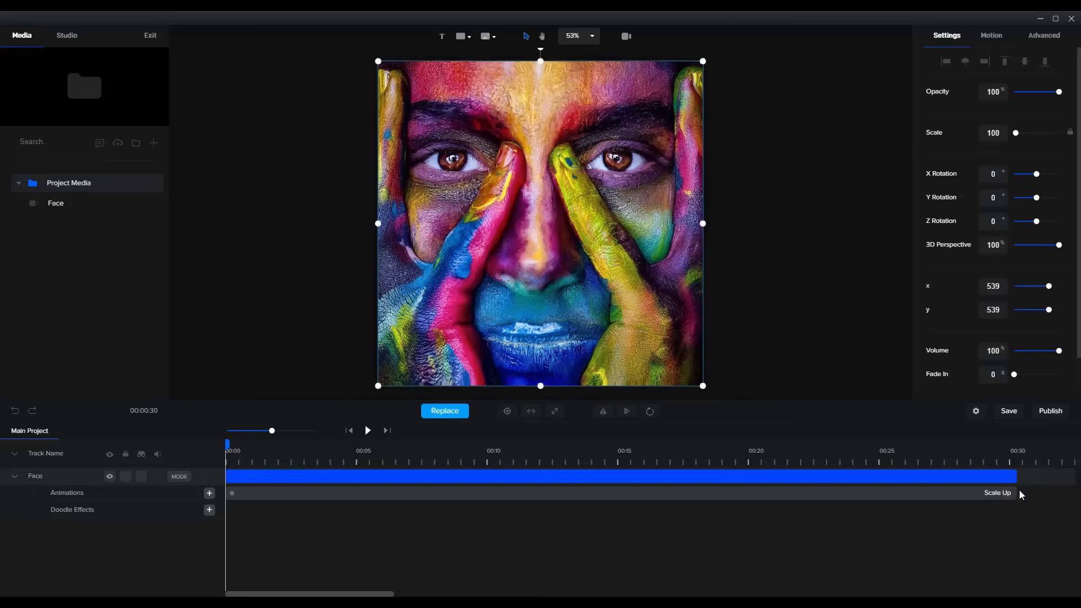
{"action": "left_click_drag", "start_coordinate": [1009, 474], "coordinate": [1002, 475]}
{"action": "left_click", "coordinate": [367, 431]}
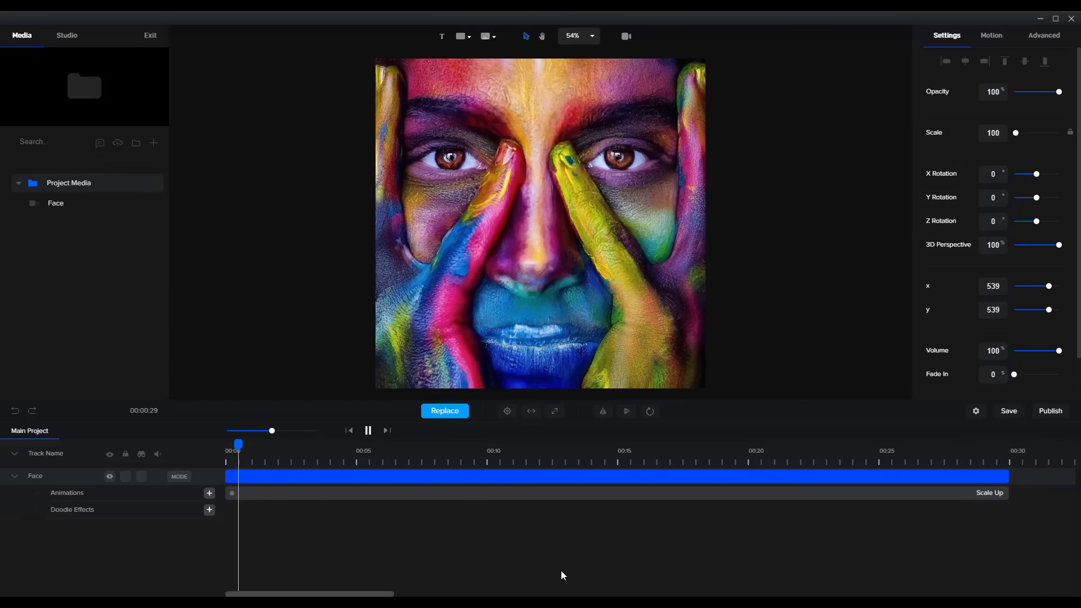
{"action": "left_click", "coordinate": [369, 432]}
{"action": "left_click", "coordinate": [246, 451]}
Add a text element over the face and open its placeholder text for editing.
{"action": "left_click", "coordinate": [442, 36]}
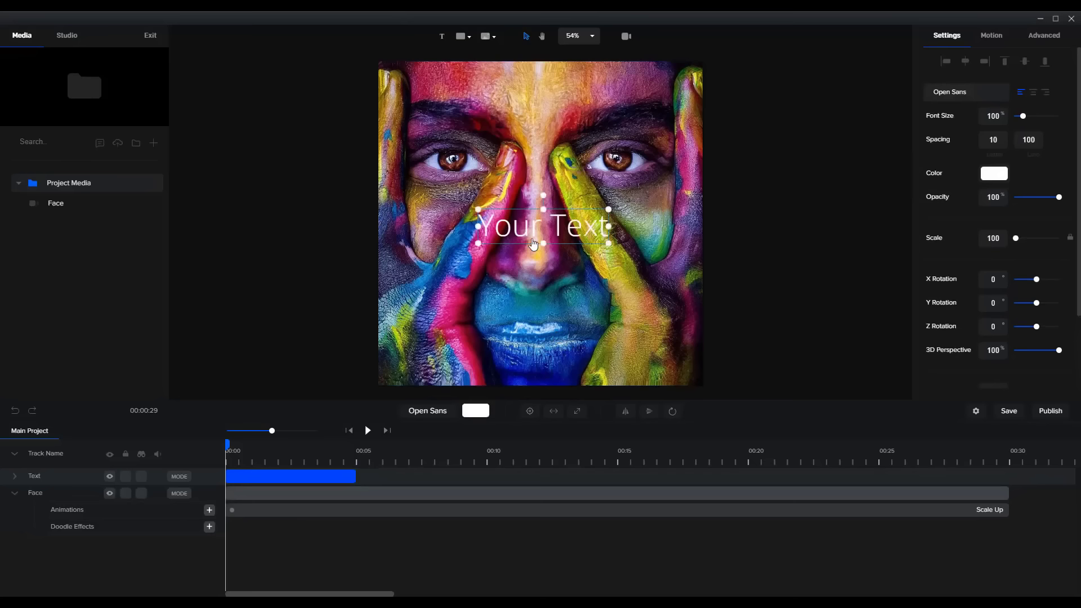
{"action": "double_click", "coordinate": [566, 227]}
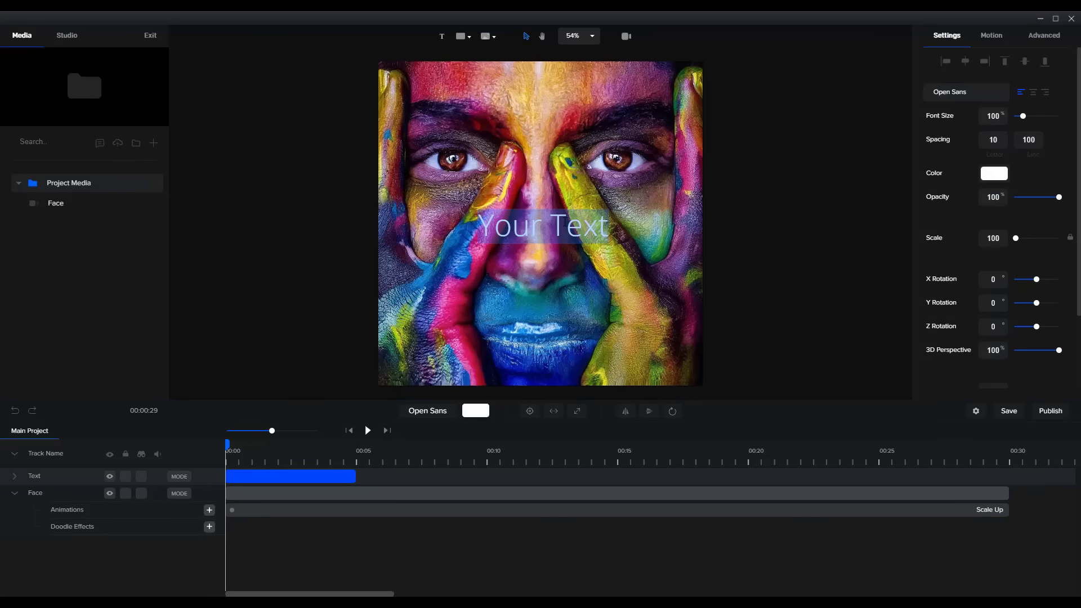
{"action": "type", "text": "Here is "}
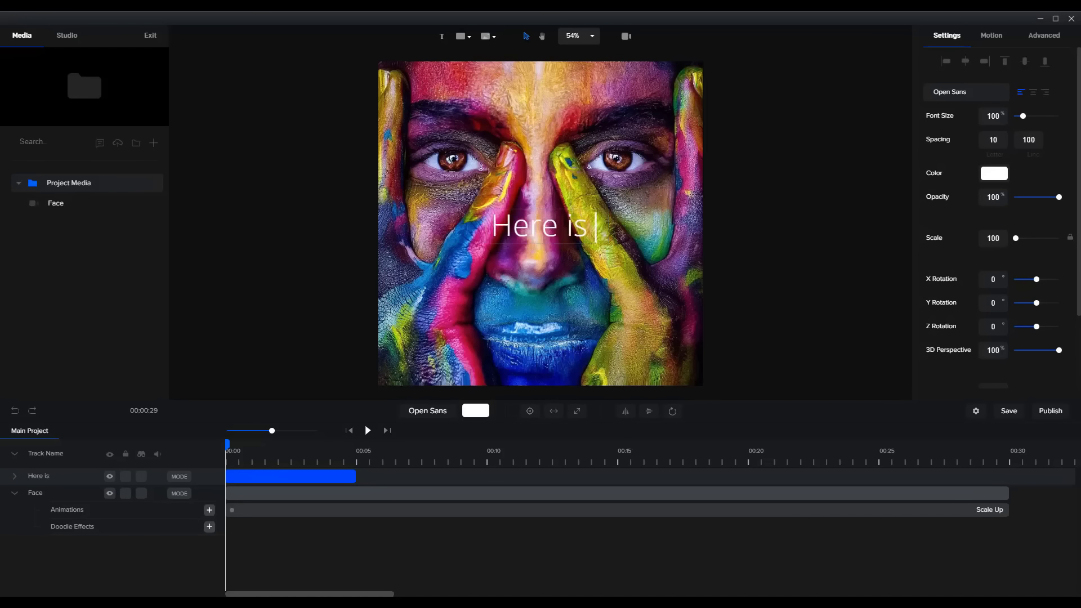
{"action": "type", "text": "my fir"}
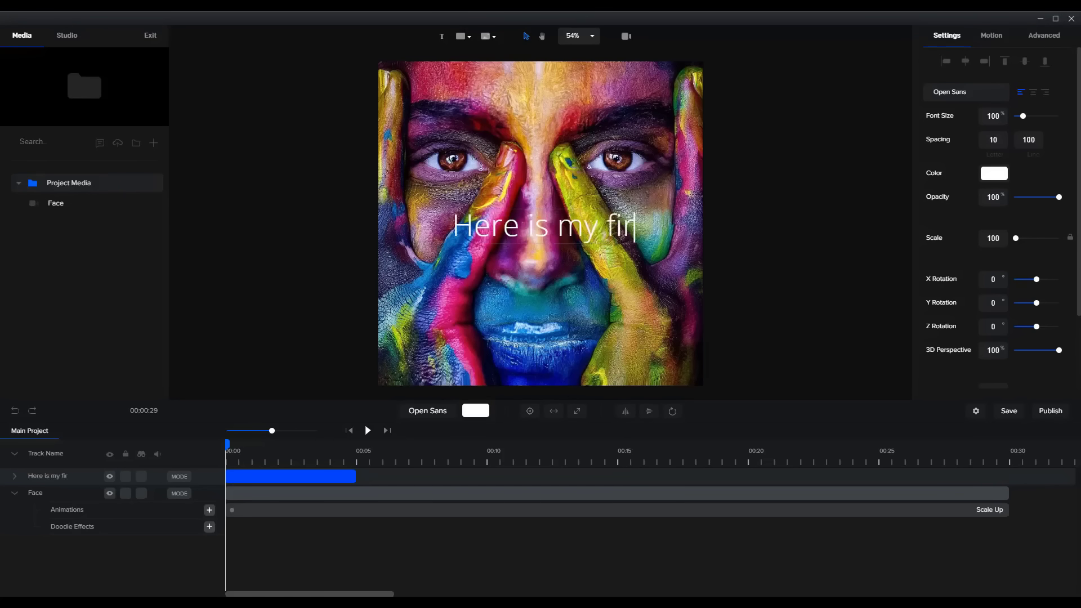
{"action": "key", "text": "BackSpace"}
{"action": "key", "text": "BackSpace"}
{"action": "key", "text": "BackSpace"}
{"action": "key", "text": "BackSpace"}
{"action": "key", "text": "BackSpace"}
{"action": "key", "text": "BackSpace"}
{"action": "key", "text": "BackSpace"}
{"action": "key", "text": "BackSpace"}
{"action": "key", "text": "BackSpace"}
{"action": "key", "text": "BackSpace"}
{"action": "key", "text": "BackSpace"}
{"action": "key", "text": "BackSpace"}
{"action": "key", "text": "BackSpace"}
{"action": "key", "text": "BackSpace"}
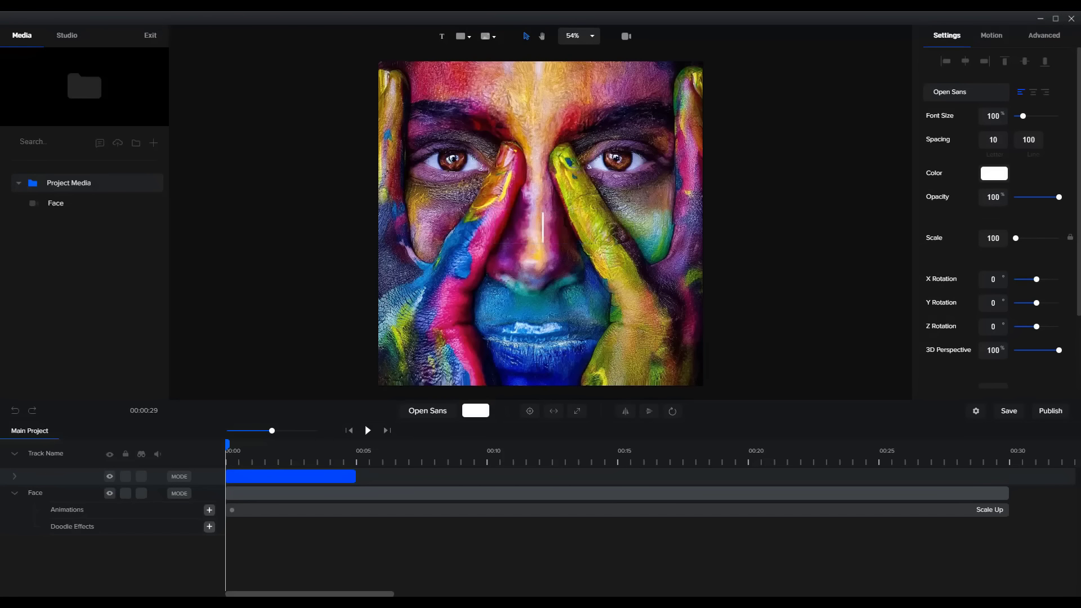
Enter "HERE IS MY FIRST DIGITAL CREATION" in capitals as the text element's content.
{"action": "type", "text": "HERE IS "}
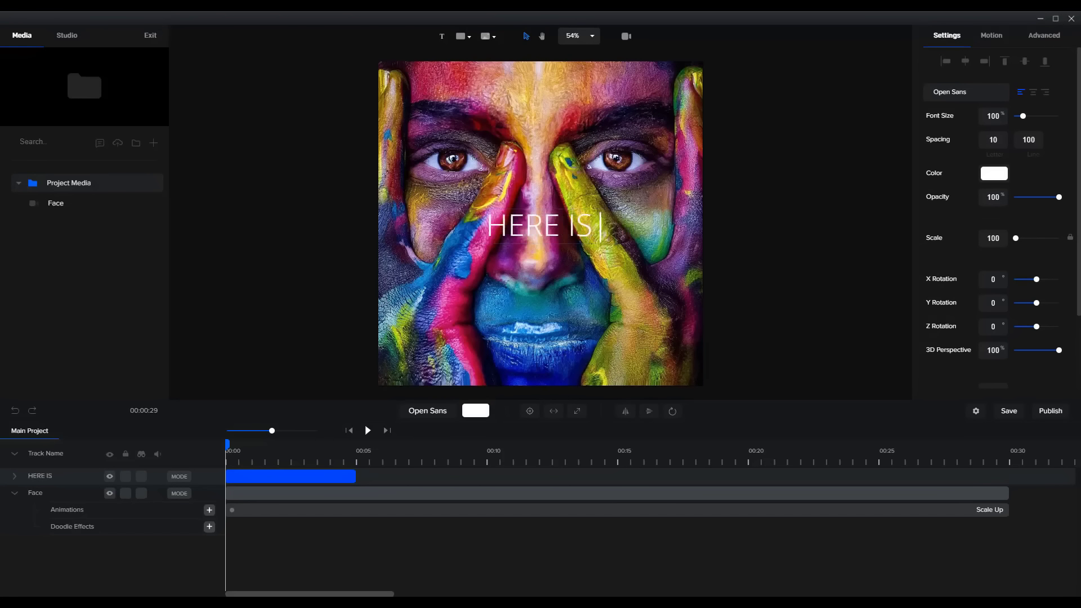
{"action": "type", "text": "MY FIRST "}
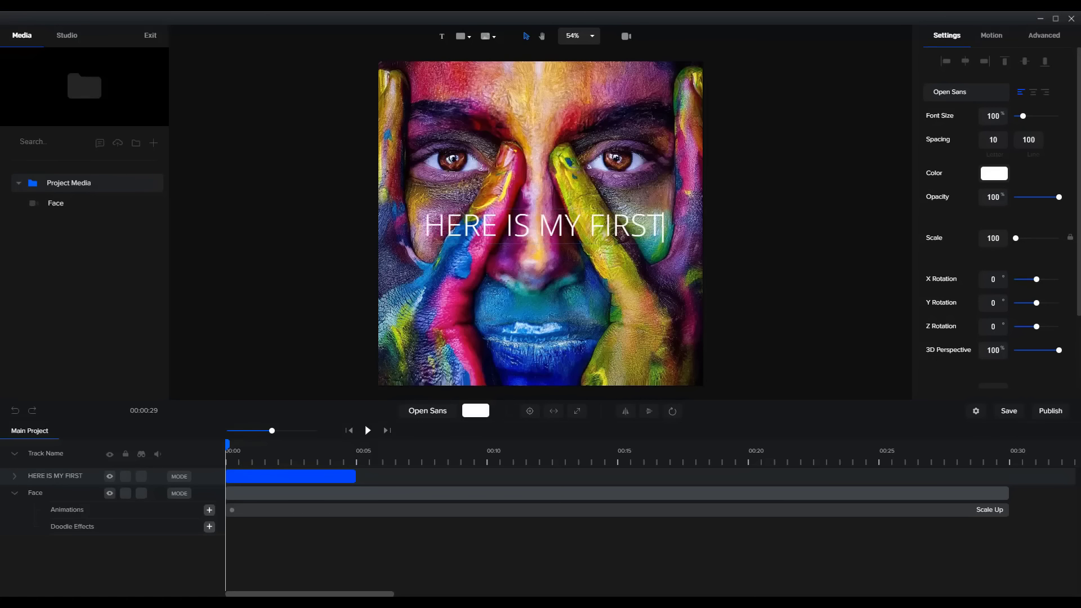
{"action": "type", "text": "D"}
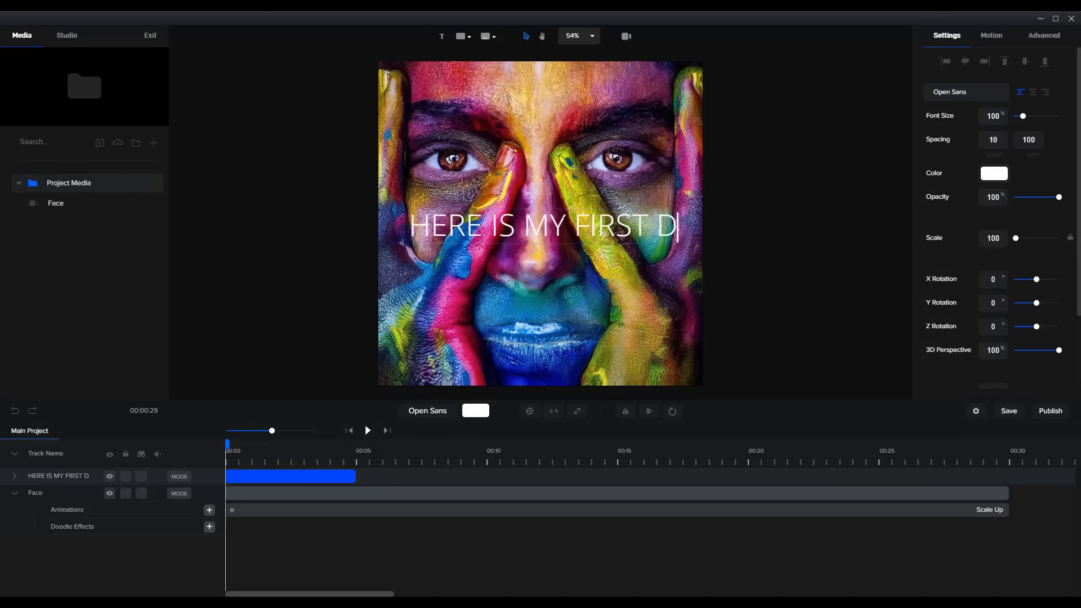
{"action": "type", "text": "IGITAL"}
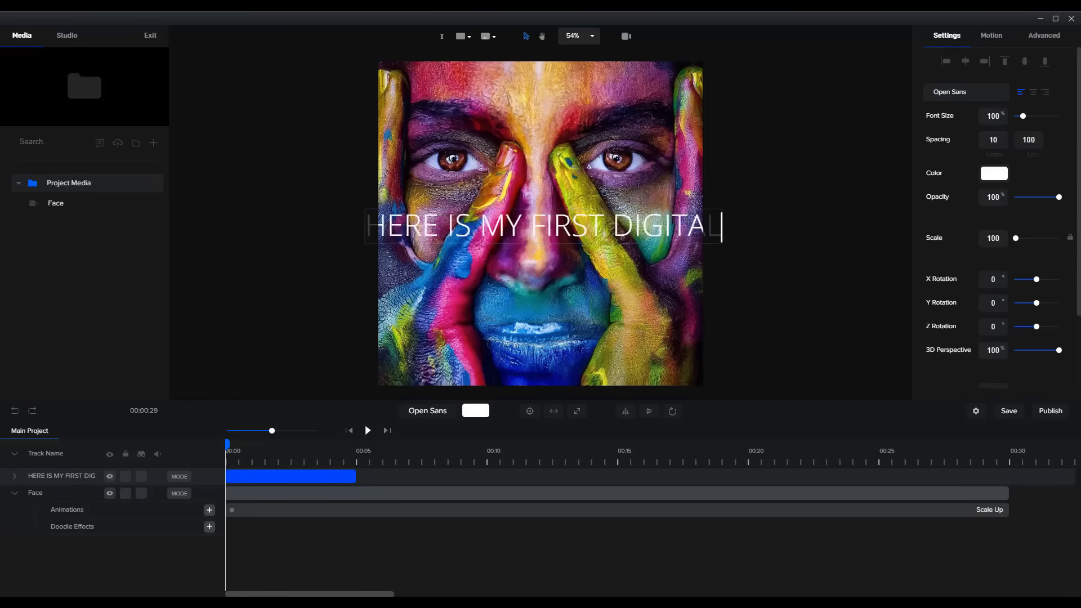
{"action": "type", "text": " CREATION"}
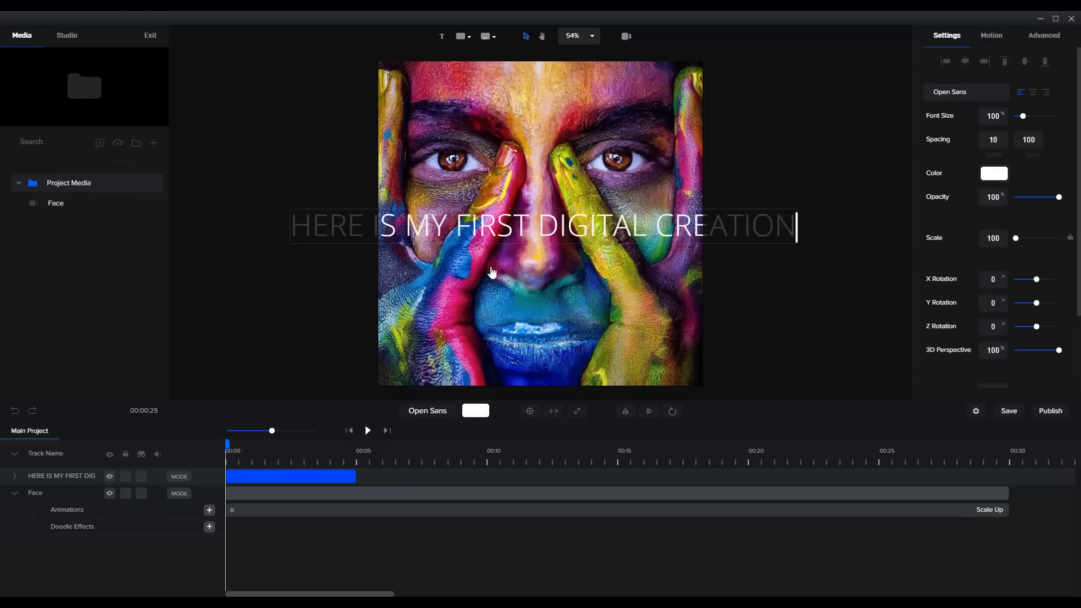
Break the title onto a second line before "DIGITAL CREATION" and center-align the text.
{"action": "left_click", "coordinate": [538, 227]}
{"action": "key", "text": "BackSpace"}
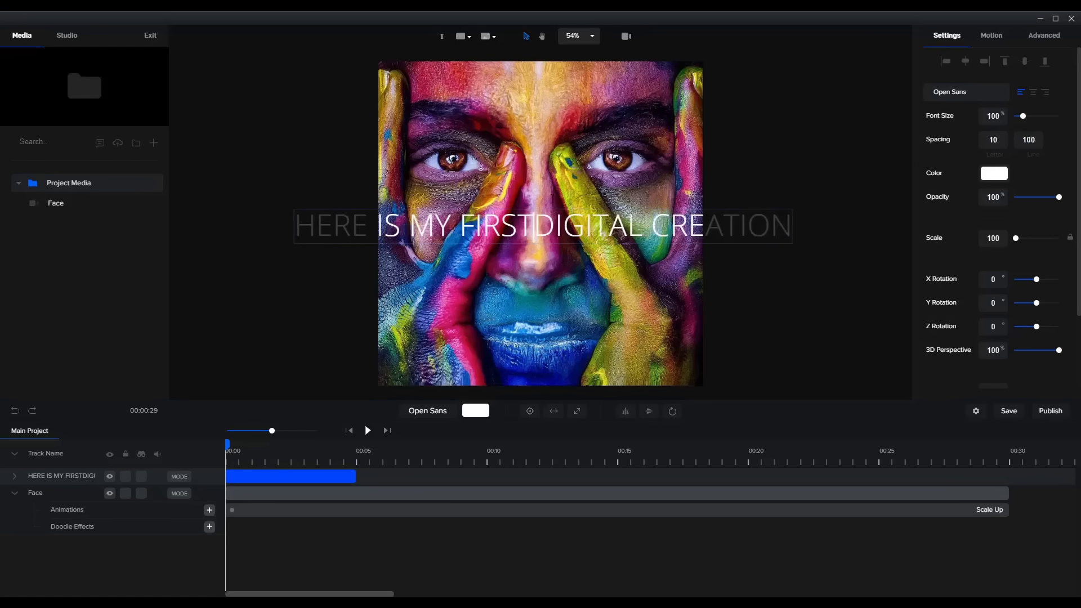
{"action": "key", "text": "Return"}
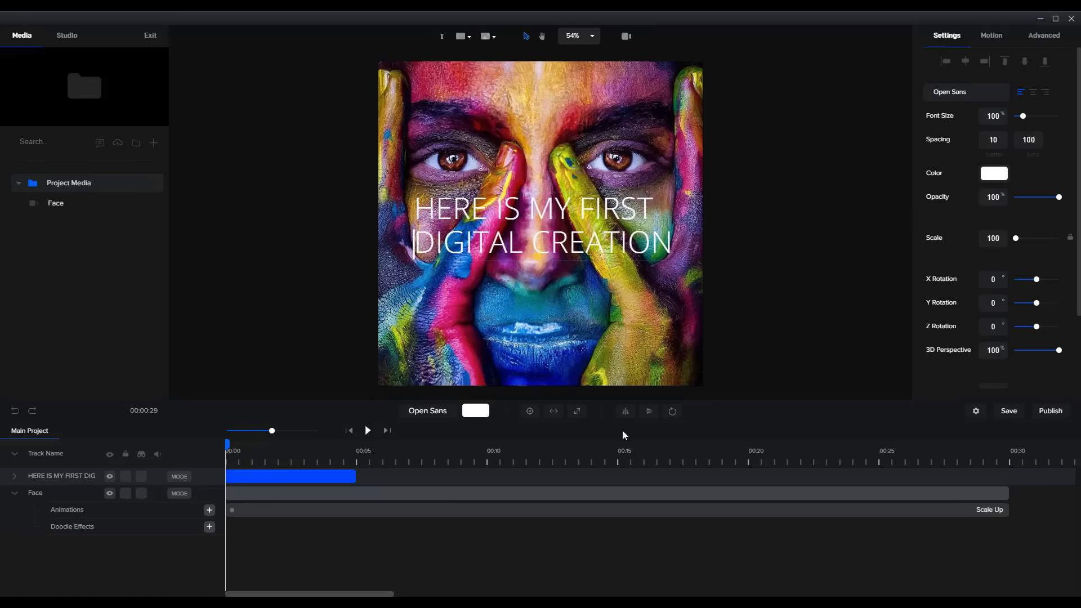
{"action": "left_click", "coordinate": [1031, 94]}
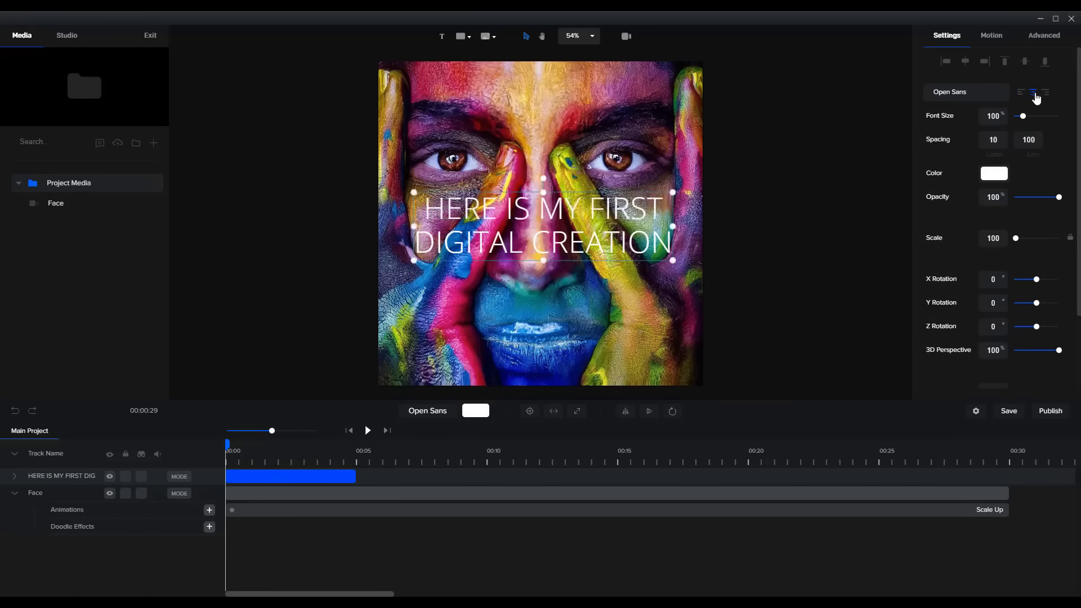
Change the title's font to Carino in the Bold style.
{"action": "left_click", "coordinate": [981, 96]}
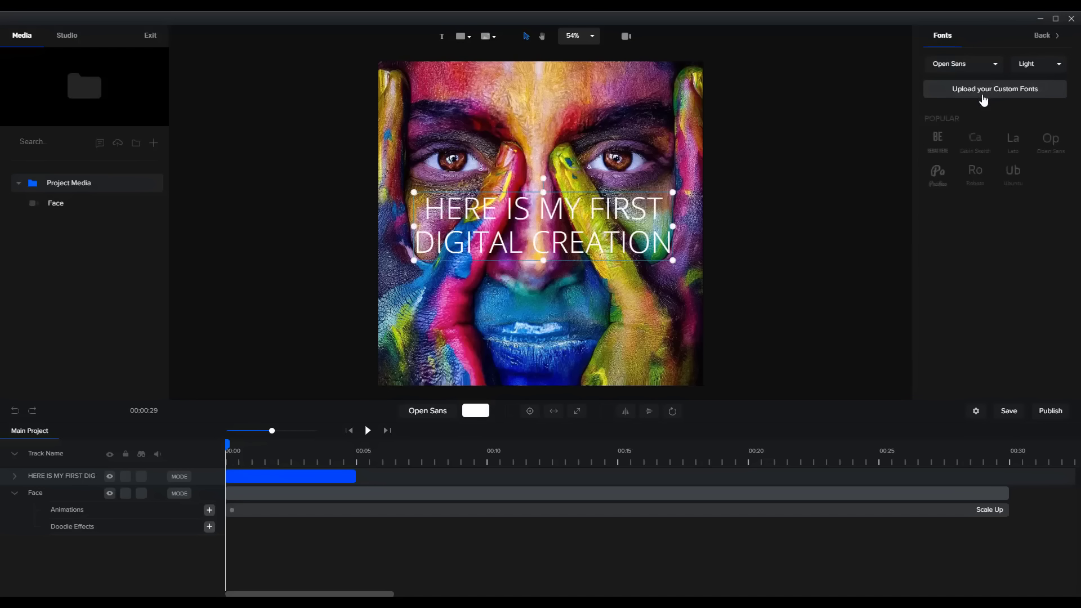
{"action": "left_click", "coordinate": [980, 70]}
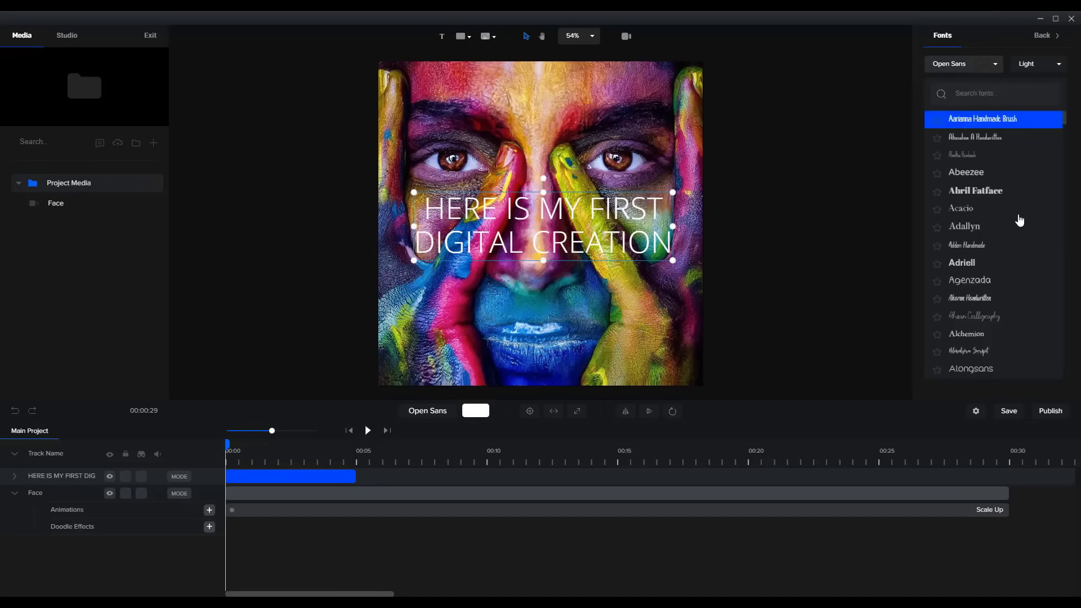
{"action": "scroll", "coordinate": [1014, 236], "scroll_direction": "down", "scroll_amount": 10}
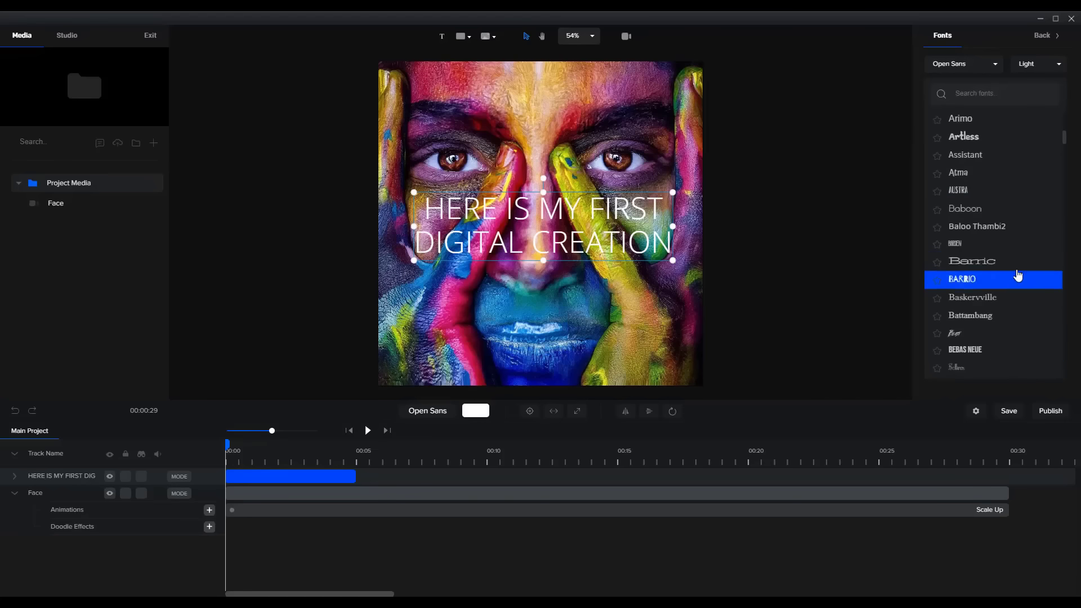
{"action": "scroll", "coordinate": [1020, 276], "scroll_direction": "down", "scroll_amount": 3}
{"action": "scroll", "coordinate": [1017, 287], "scroll_direction": "down", "scroll_amount": 3}
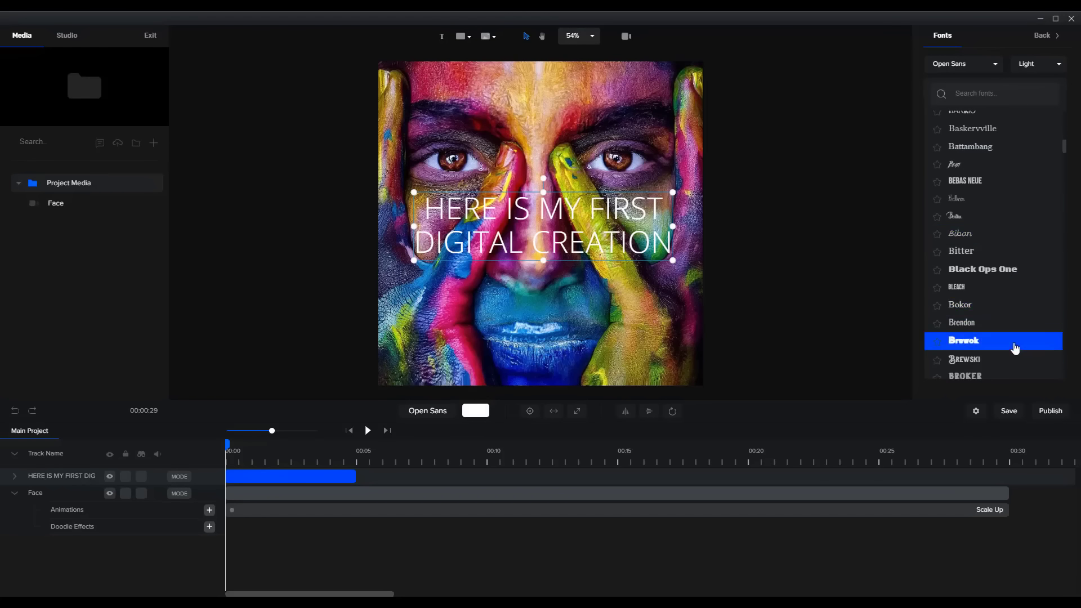
{"action": "scroll", "coordinate": [1017, 303], "scroll_direction": "down", "scroll_amount": 2}
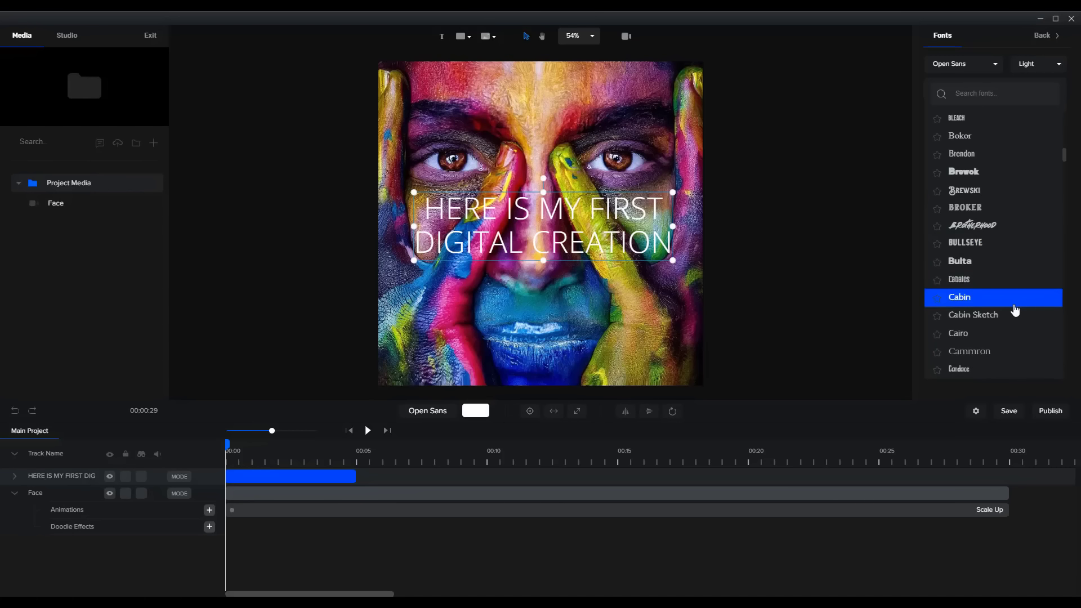
{"action": "scroll", "coordinate": [1016, 311], "scroll_direction": "down", "scroll_amount": 2}
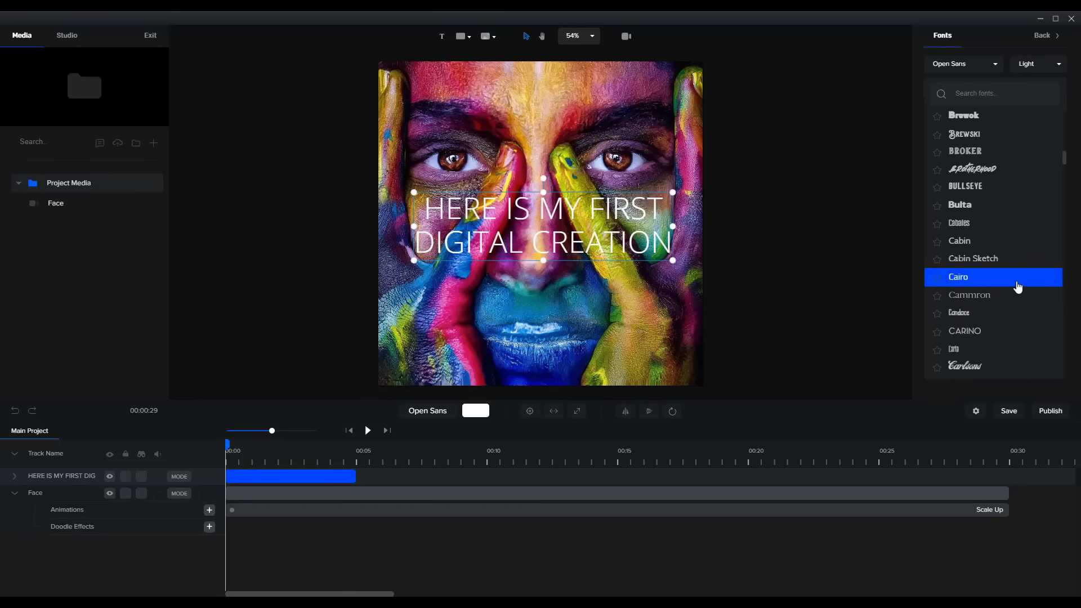
{"action": "left_click", "coordinate": [978, 335]}
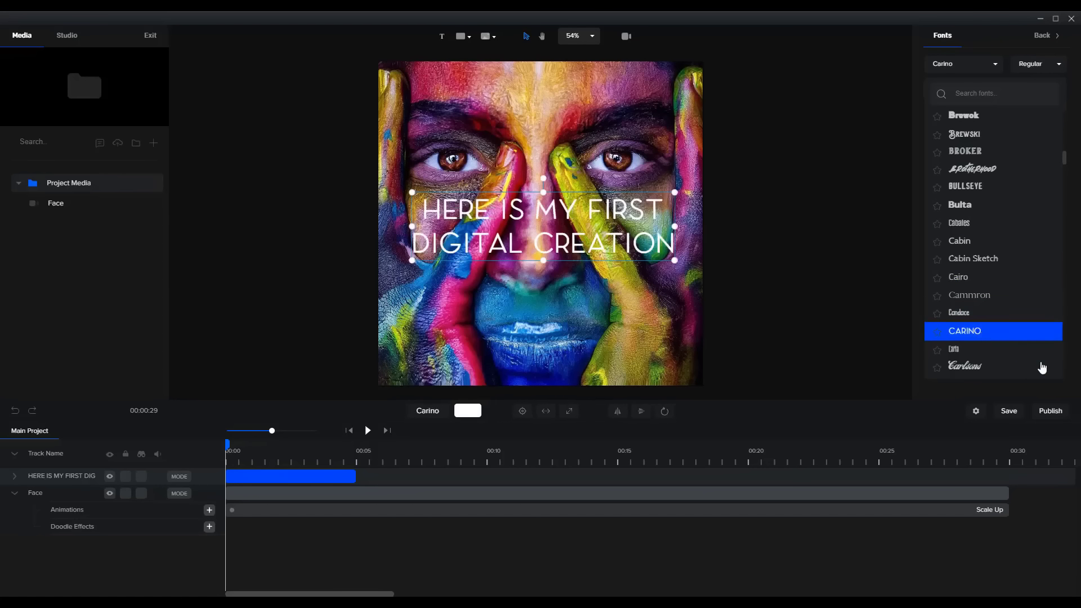
{"action": "left_click", "coordinate": [1046, 72]}
{"action": "left_click", "coordinate": [1030, 83]}
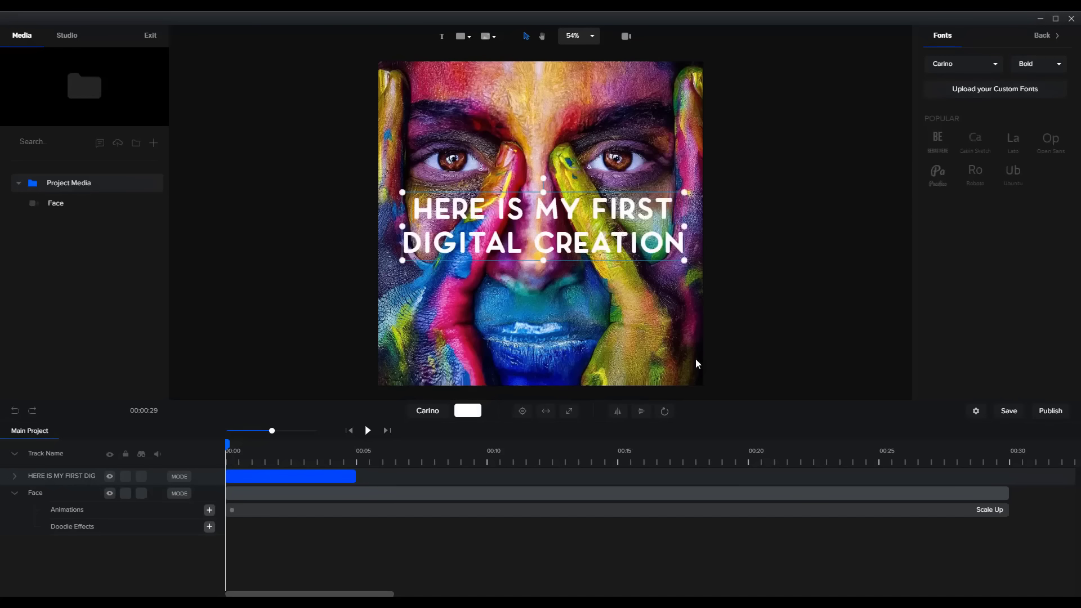
Move the title down over the mouth area and extend its timeline clip to end with the Face clip.
{"action": "left_click_drag", "start_coordinate": [603, 200], "coordinate": [599, 317]}
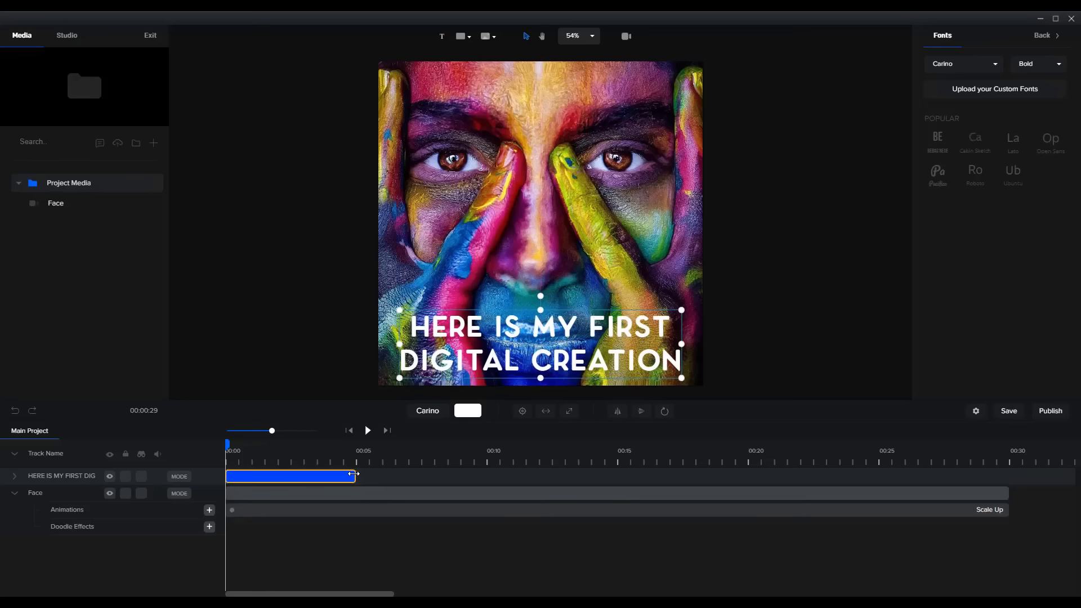
{"action": "left_click_drag", "start_coordinate": [356, 476], "coordinate": [1008, 475]}
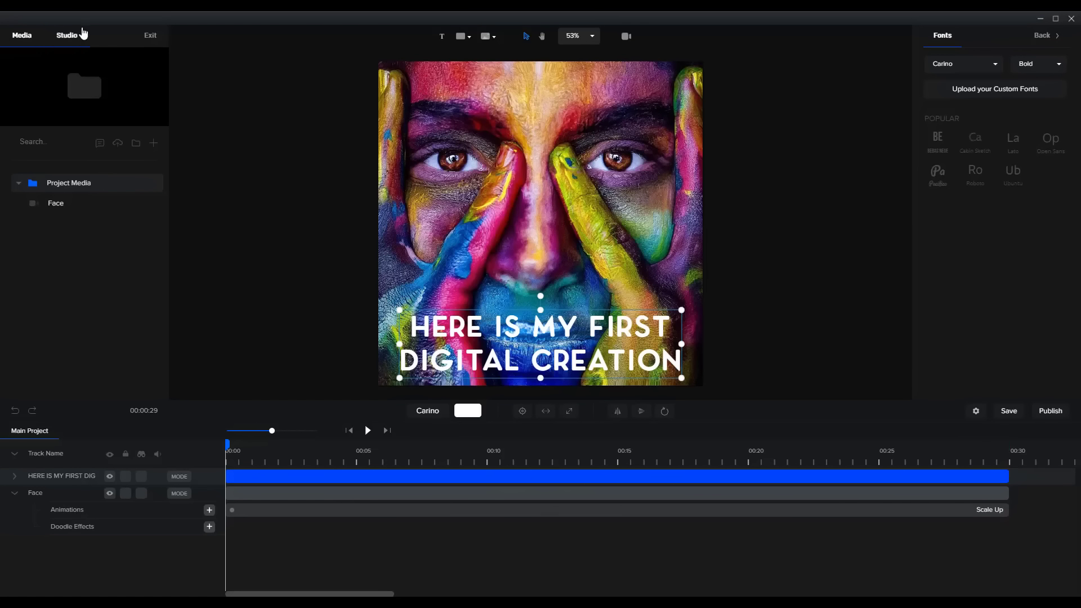
Get the "Driving ambition" track from the stock audio library and add it to the timeline from the start.
{"action": "left_click", "coordinate": [117, 145]}
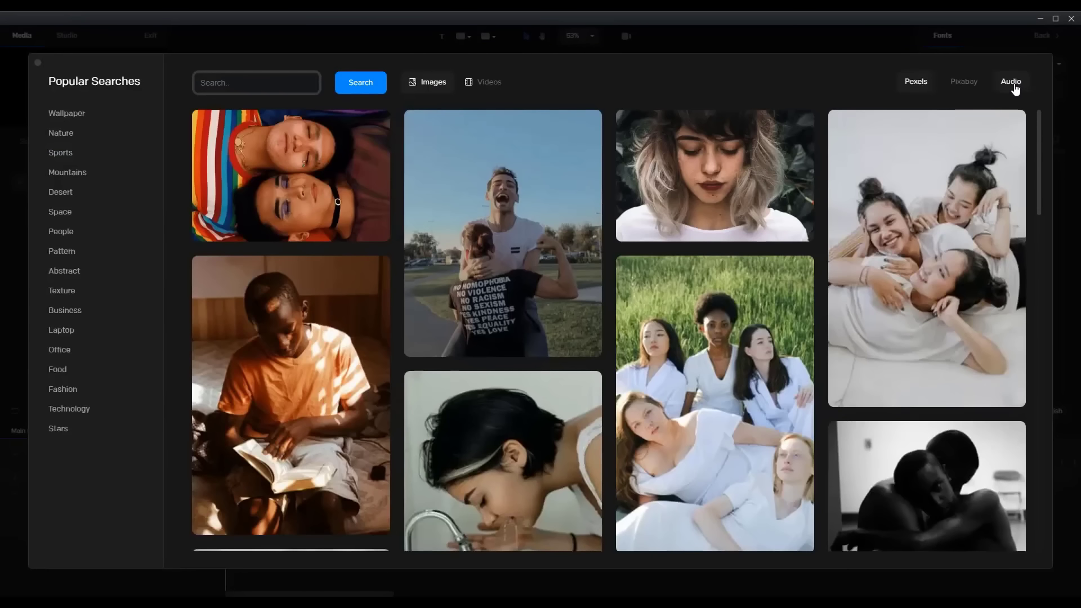
{"action": "left_click", "coordinate": [1012, 83]}
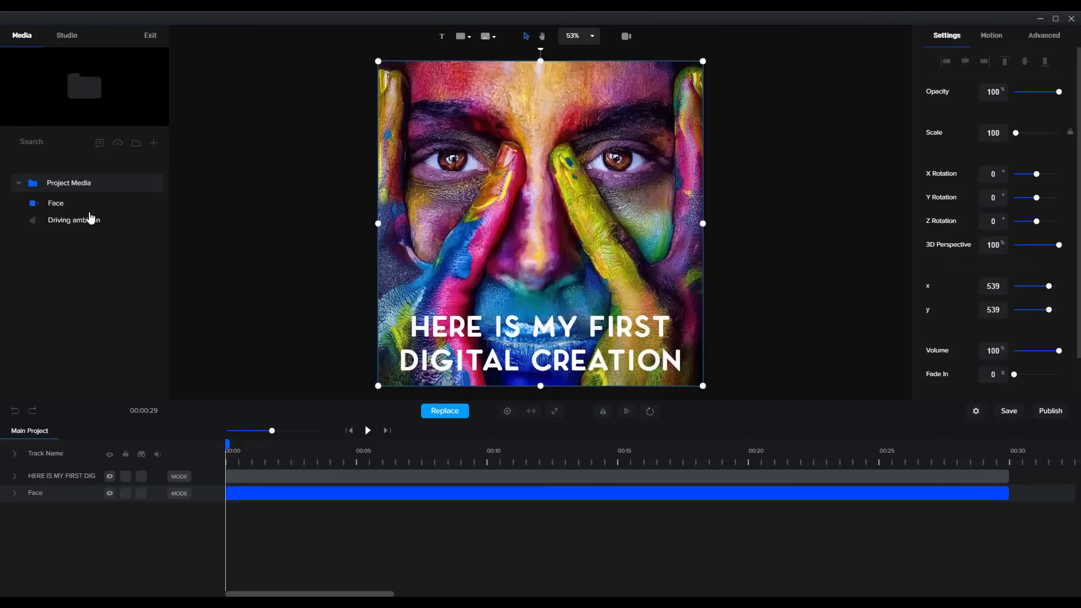
{"action": "left_click_drag", "start_coordinate": [87, 226], "coordinate": [413, 525]}
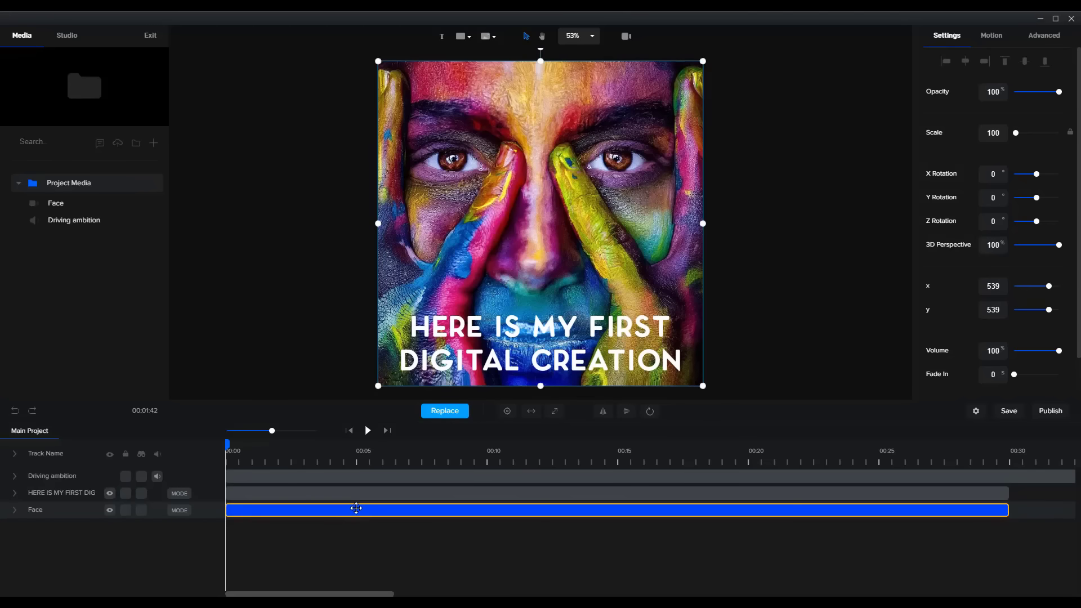